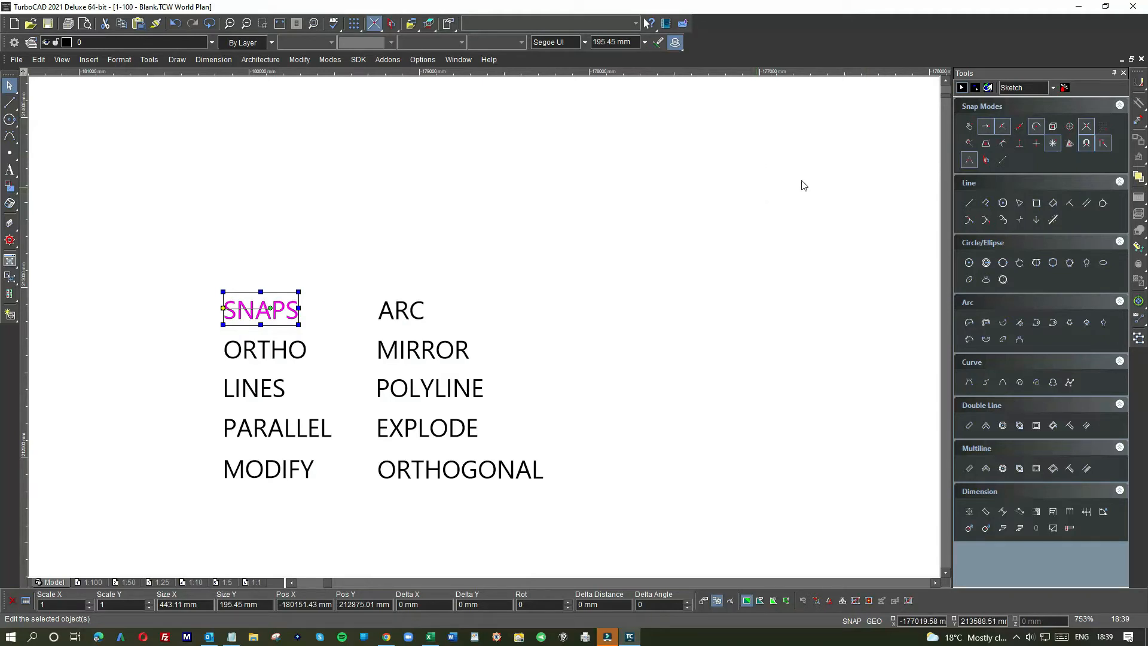
# Step: Turn on No Snap and draw a rough rectangle from four separate orthogonal lines in the empty area above the word list
pyautogui.click(969, 128)
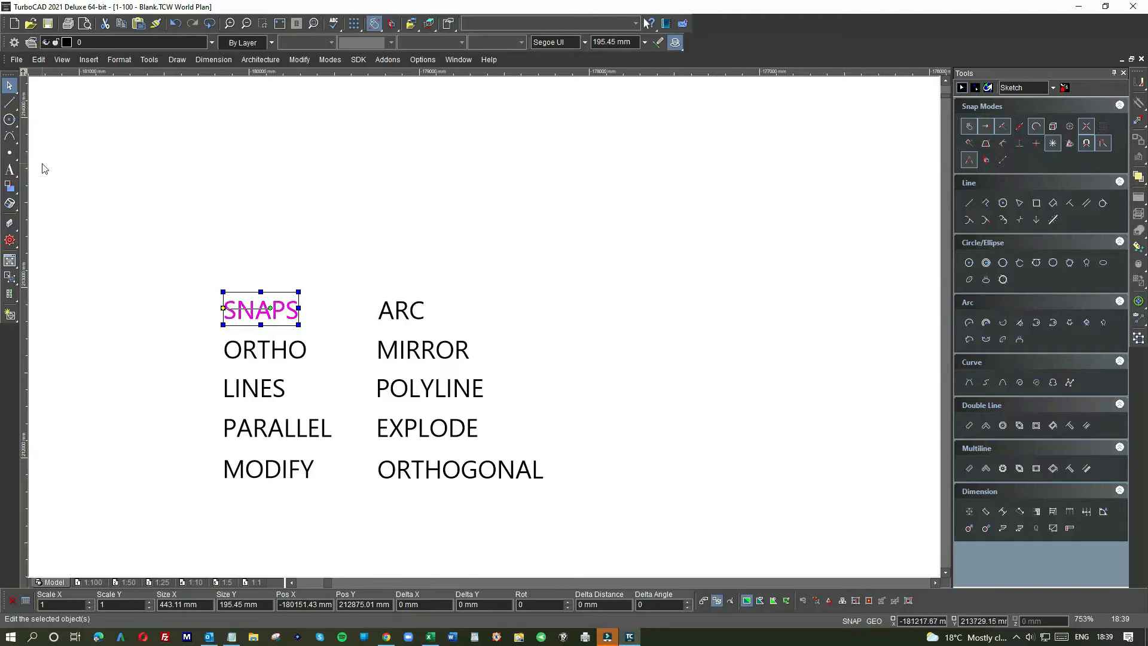
pyautogui.click(969, 203)
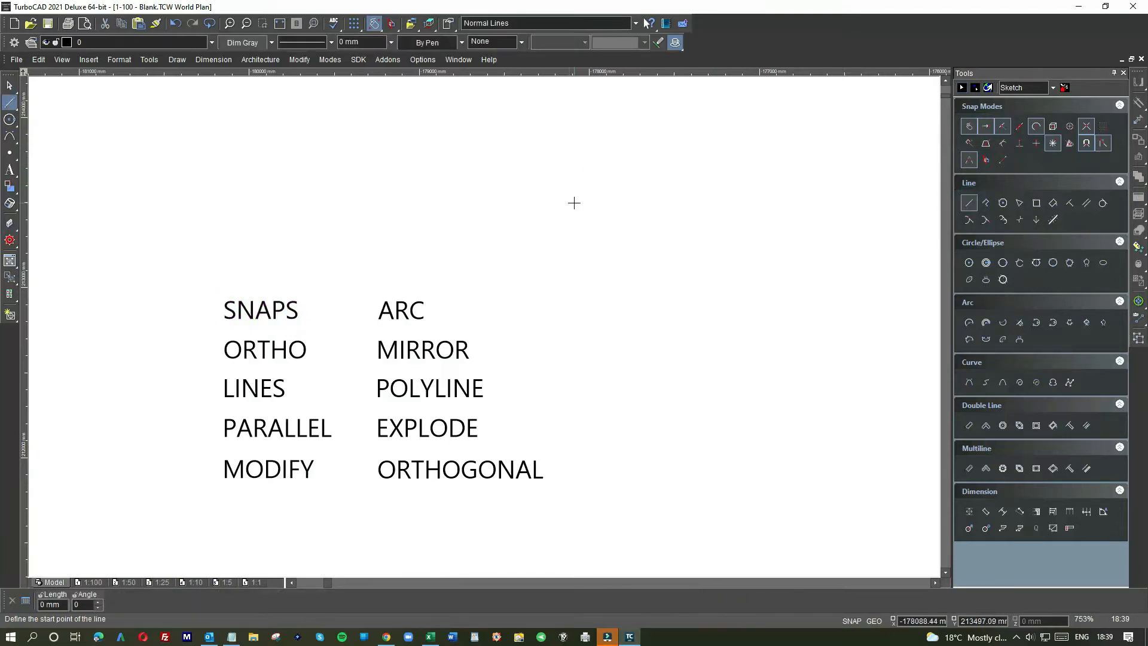
pyautogui.scroll(1, 575, 202)
pyautogui.click(540, 230)
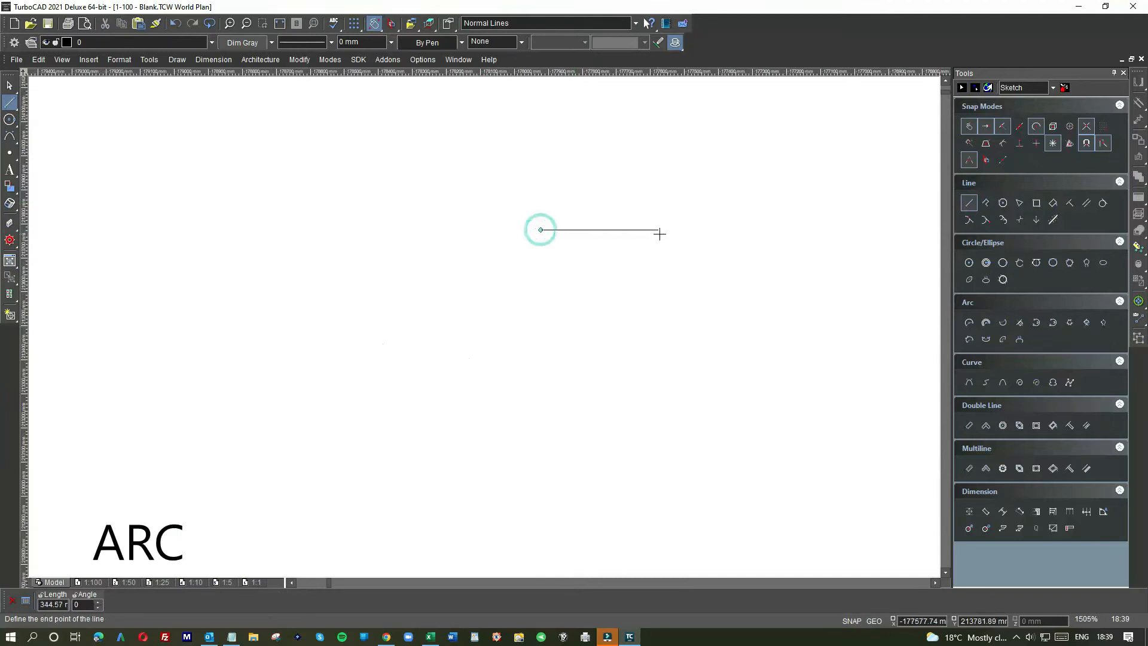
pyautogui.click(646, 231)
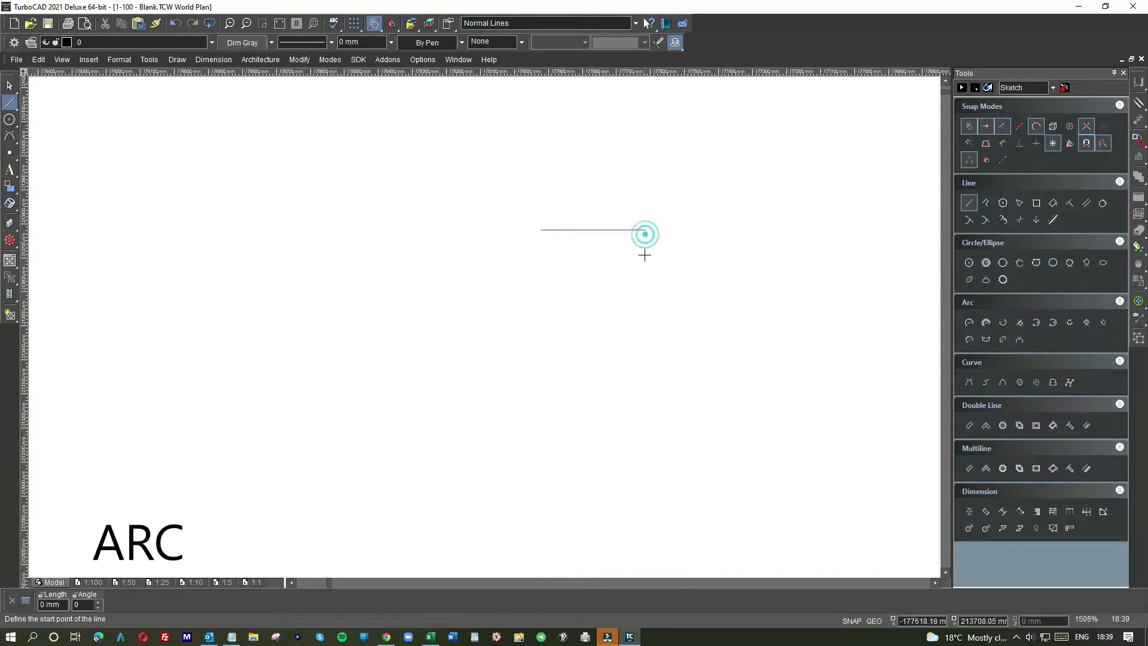
pyautogui.click(647, 231)
pyautogui.click(646, 281)
pyautogui.click(648, 279)
pyautogui.click(549, 279)
pyautogui.click(554, 278)
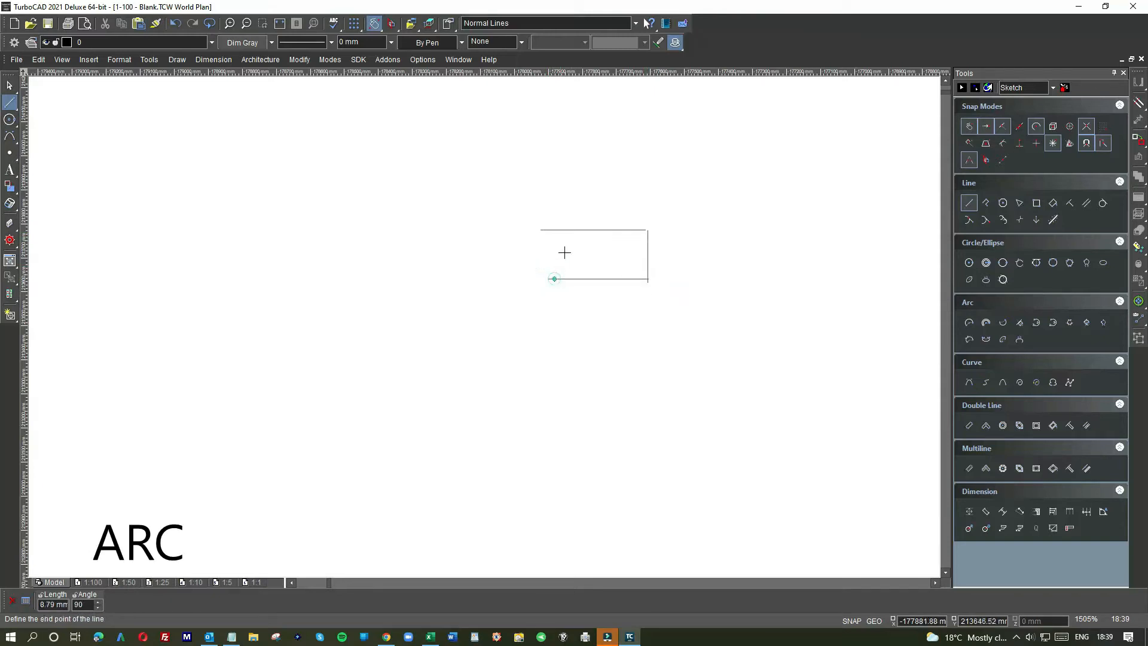
pyautogui.click(563, 228)
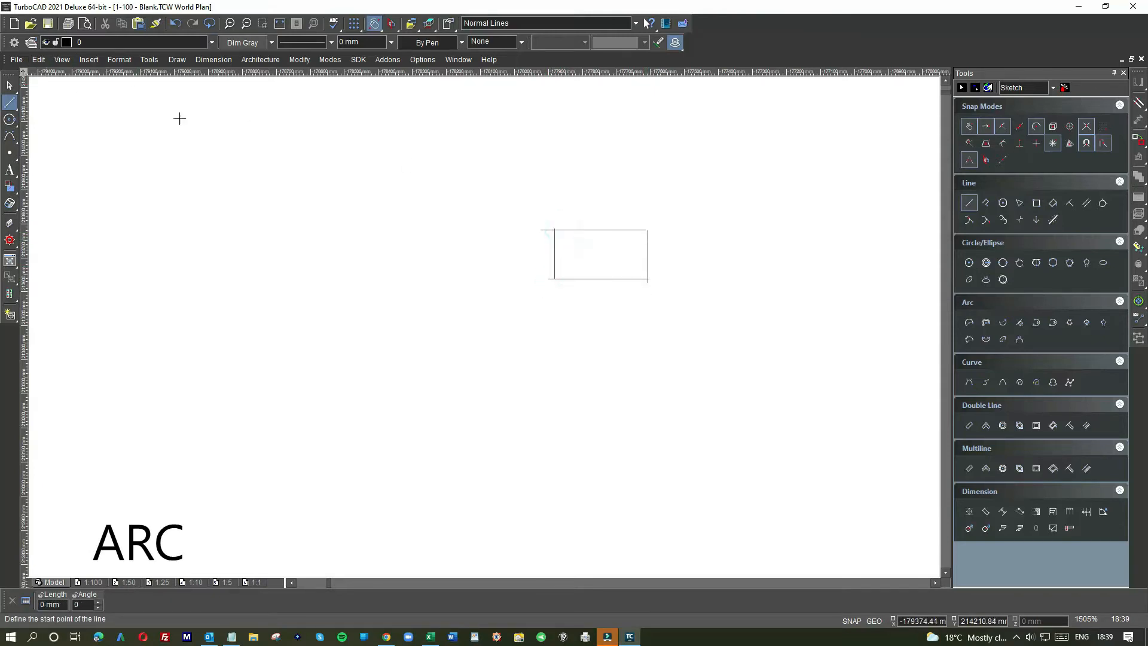
# Step: Stretch the upper end of the rectangle's right vertical line to the level of the top line
pyautogui.scroll(2, 620, 236)
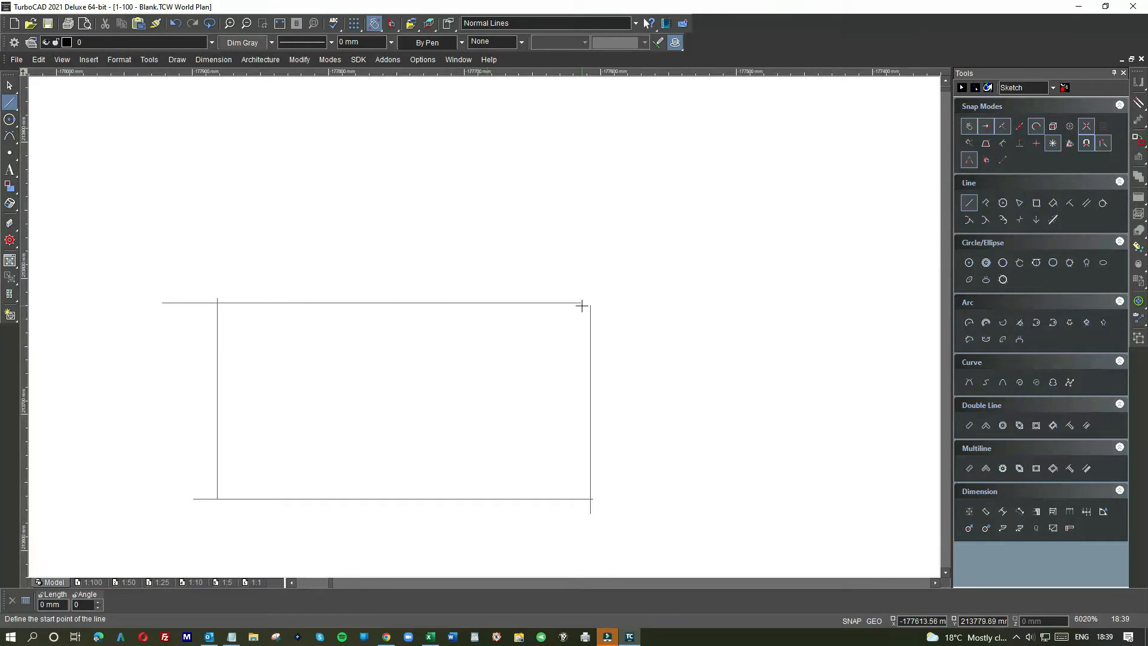
pyautogui.click(9, 86)
pyautogui.scroll(2, 511, 309)
pyautogui.click(550, 299)
pyautogui.click(614, 297)
pyautogui.click(609, 302)
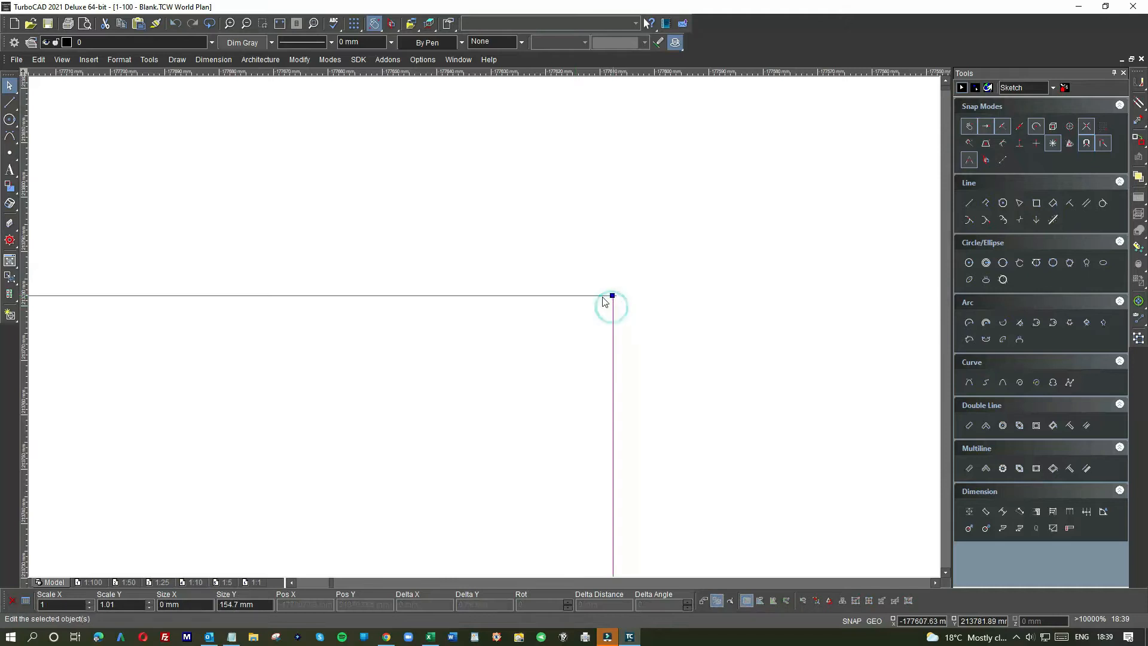
# Step: Adjust the top line's right end and the vertical line's upper end until they meet at the rectangle's upper-right corner
pyautogui.click(602, 296)
pyautogui.scroll(3, 612, 318)
pyautogui.click(516, 193)
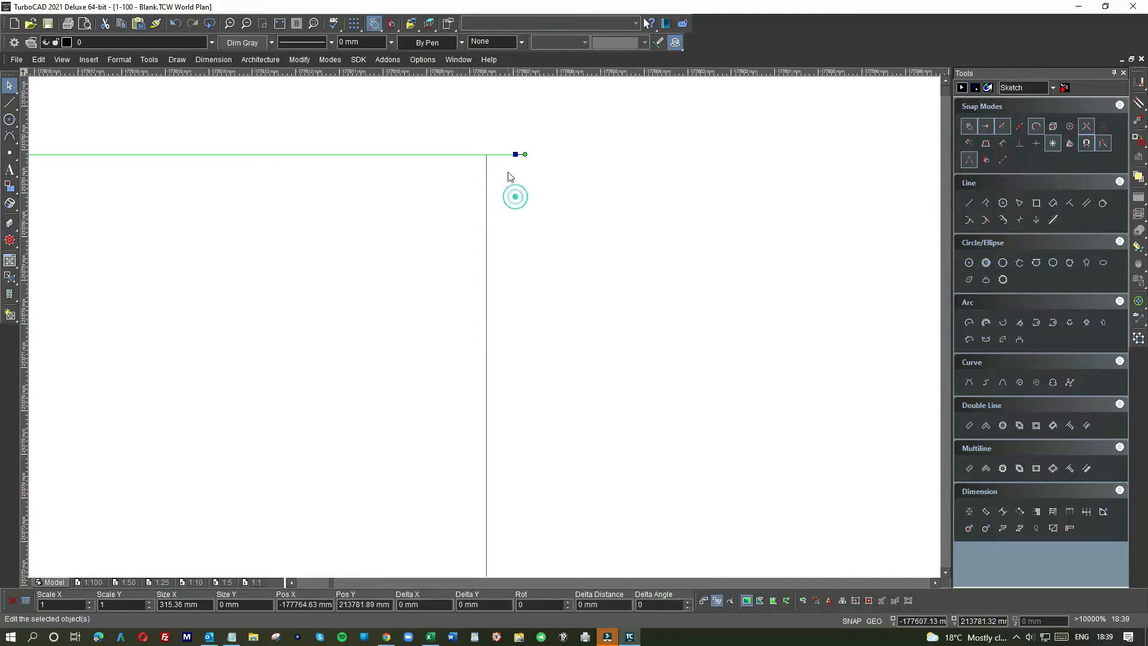
pyautogui.click(514, 154)
pyautogui.click(487, 178)
pyautogui.scroll(2, 487, 329)
pyautogui.click(486, 330)
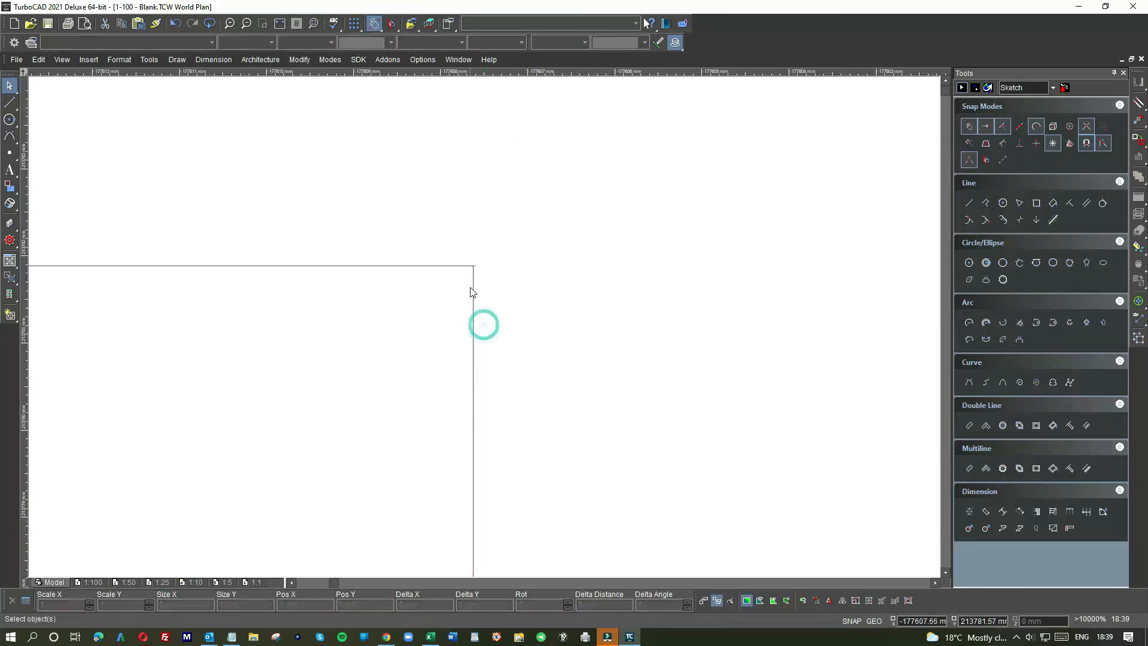
pyautogui.click(482, 267)
pyautogui.click(504, 268)
pyautogui.click(506, 269)
pyautogui.click(515, 292)
# Step: Pull the bottom line's right end back to the right vertical line at the rectangle's lower-right corner
pyautogui.scroll(-6, 486, 332)
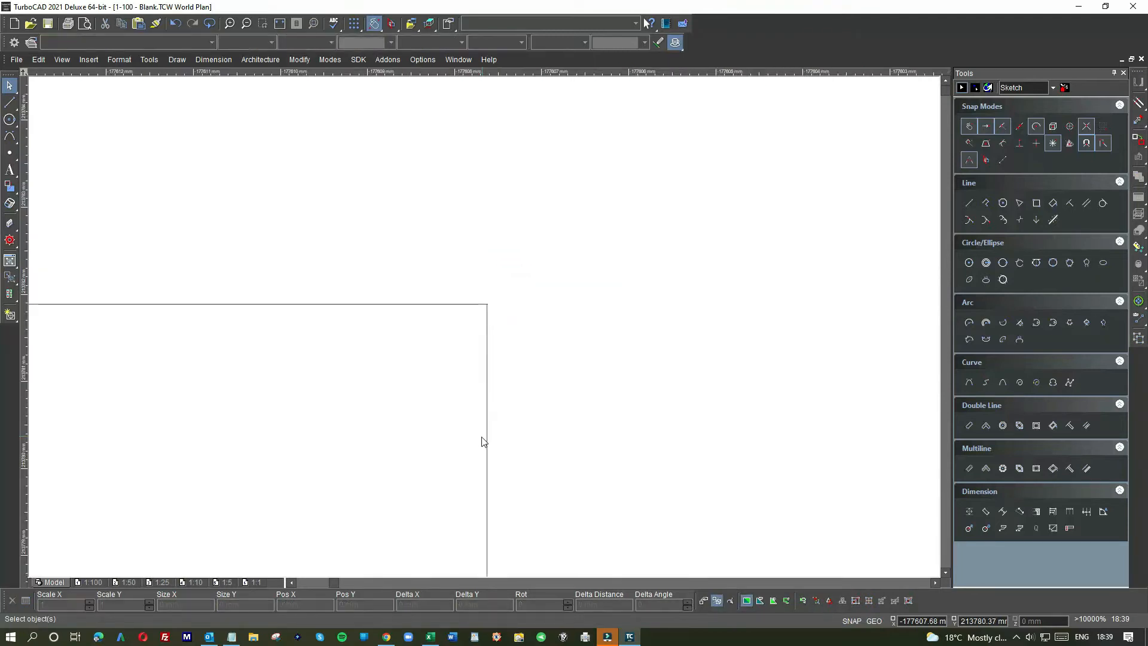
pyautogui.scroll(-2, 484, 328)
pyautogui.scroll(3, 485, 359)
pyautogui.click(505, 484)
pyautogui.click(519, 483)
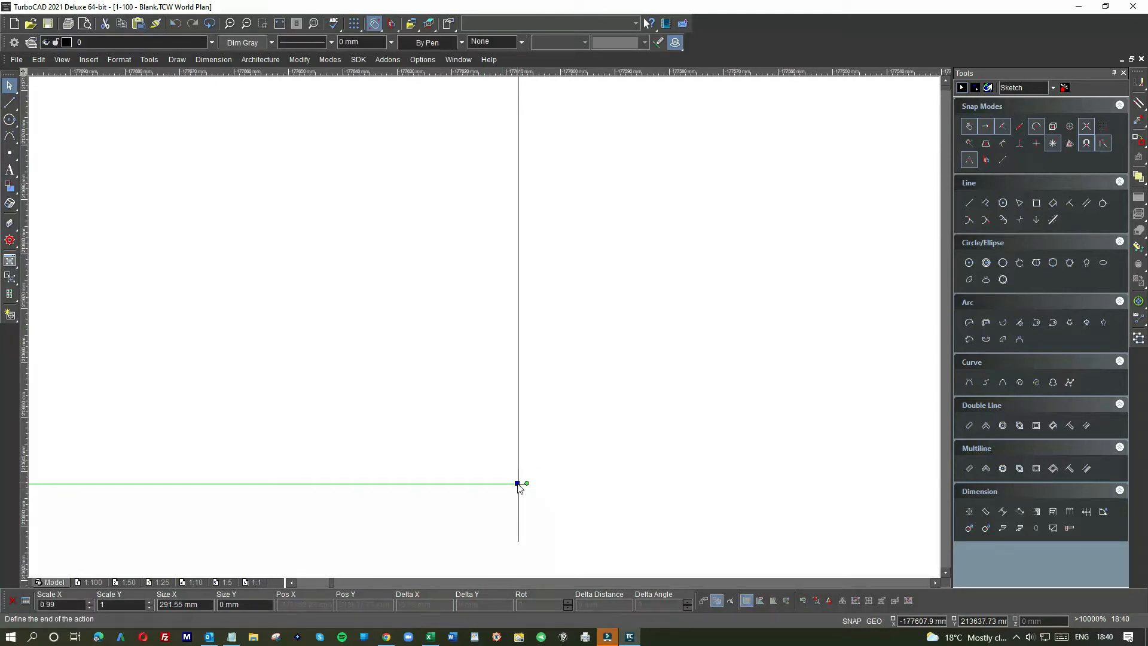
pyautogui.click(519, 483)
# Step: Shorten the right vertical line's lower end so it meets the bottom line at the corner
pyautogui.click(519, 516)
pyautogui.click(518, 538)
pyautogui.moveTo(522, 494); pyautogui.dragTo(519, 478)
pyautogui.scroll(3, 518, 496)
pyautogui.moveTo(525, 316); pyautogui.dragTo(526, 353)
# Step: Shorten the top line's left overhang so it ends at the rectangle's left vertical line
pyautogui.scroll(-3, 485, 327)
pyautogui.scroll(-2, 486, 332)
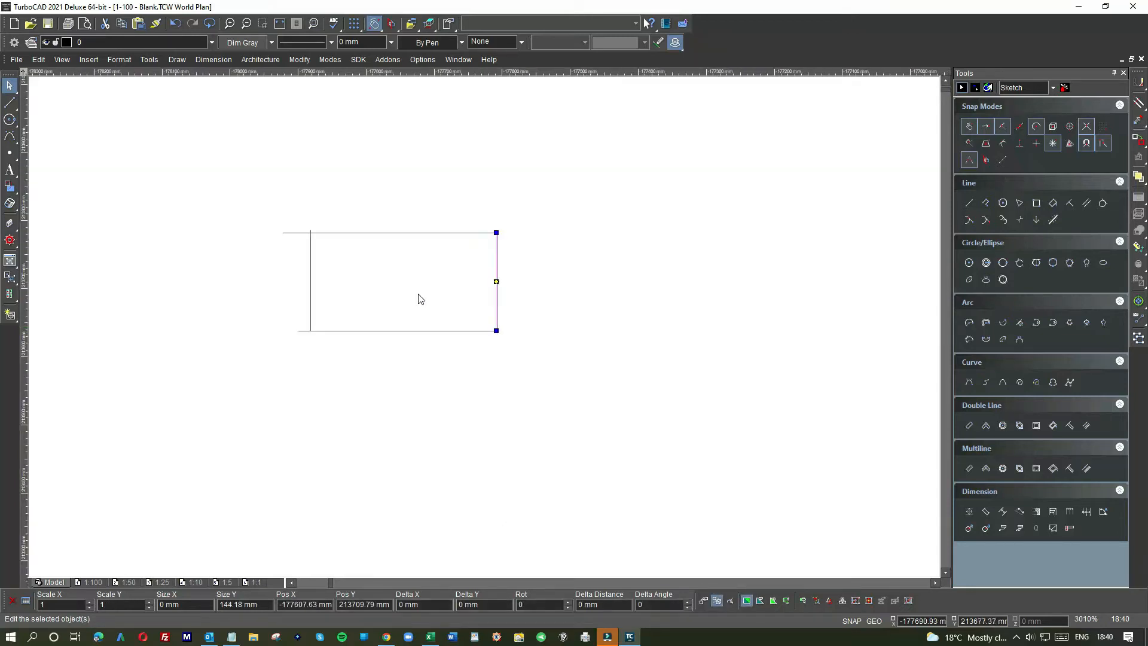
pyautogui.click(292, 233)
pyautogui.moveTo(283, 232); pyautogui.dragTo(313, 233)
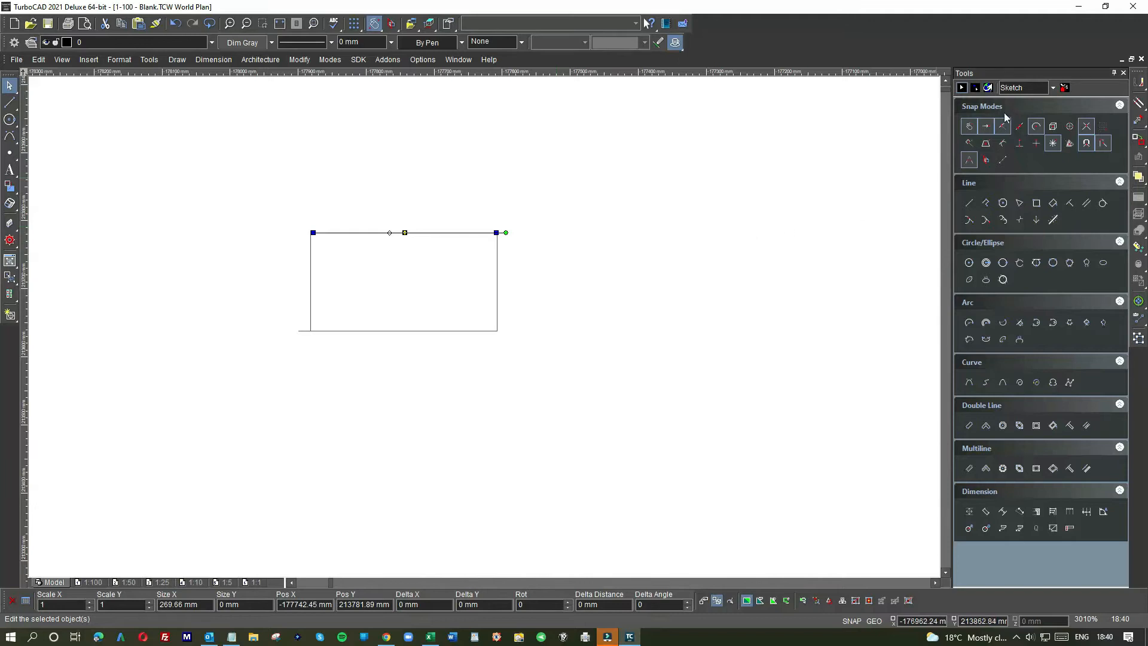
# Step: Turn off No Snap and draw a second rectangle from four lines, snapping to endpoints, to the right of the first one
pyautogui.click(969, 129)
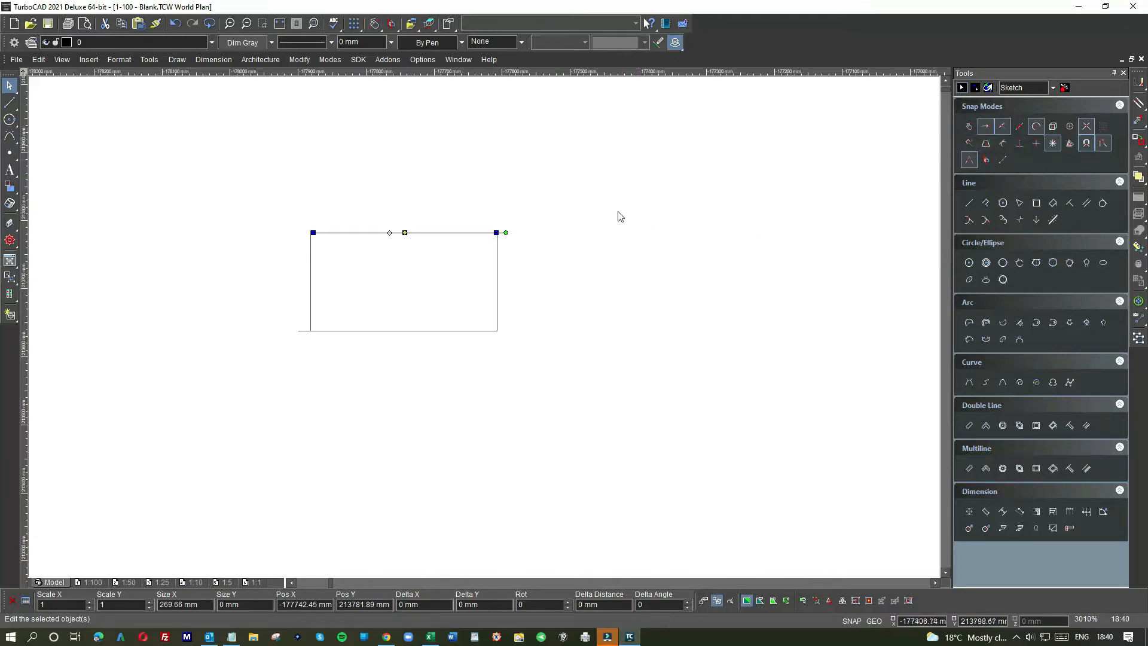
pyautogui.click(10, 104)
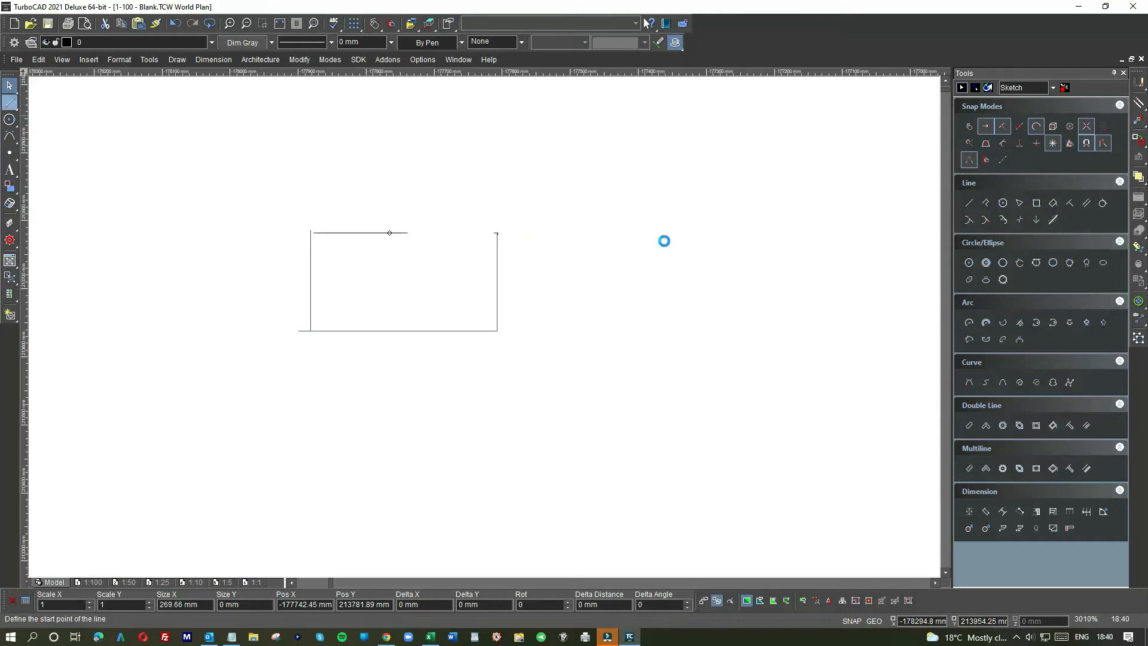
pyautogui.click(584, 233)
pyautogui.click(688, 233)
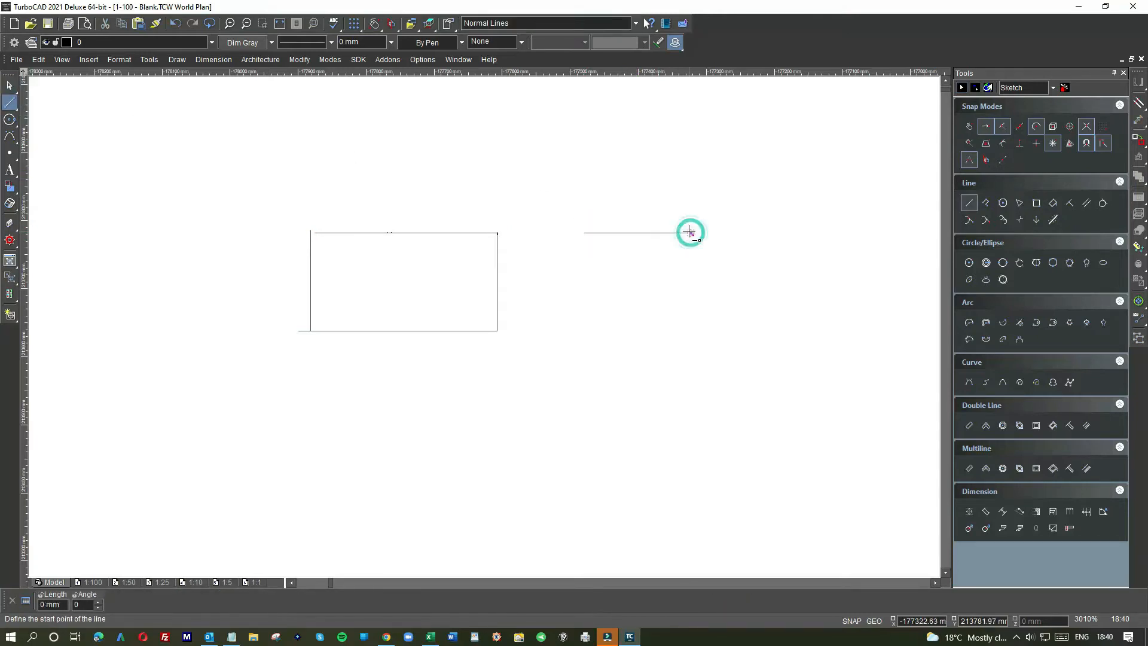
pyautogui.click(690, 233)
pyautogui.click(692, 315)
pyautogui.click(691, 316)
pyautogui.click(588, 316)
pyautogui.click(585, 232)
pyautogui.click(587, 316)
# Step: Extend the left end of the second rectangle's bottom line to the lower end of its left vertical line
pyautogui.scroll(6, 590, 319)
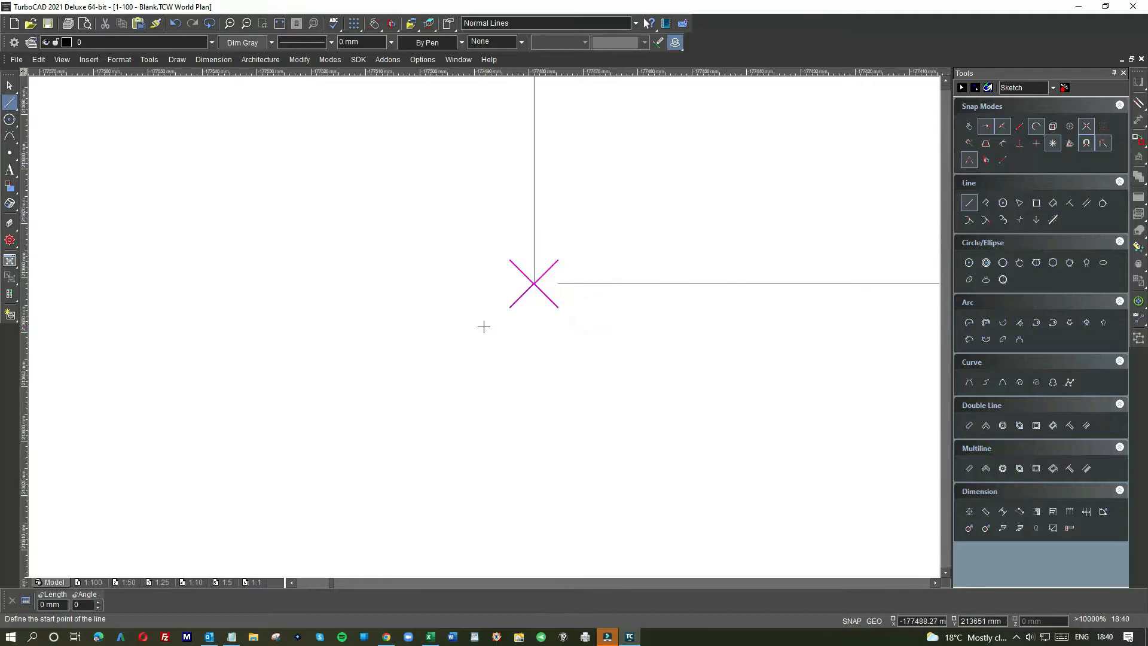
pyautogui.press('Escape')
pyautogui.click(572, 283)
pyautogui.moveTo(559, 283); pyautogui.dragTo(534, 283)
pyautogui.click(535, 311)
# Step: Examine the second rectangle's corners up close to check how the snapped lines meet
pyautogui.scroll(-2, 453, 335)
pyautogui.scroll(4, 484, 331)
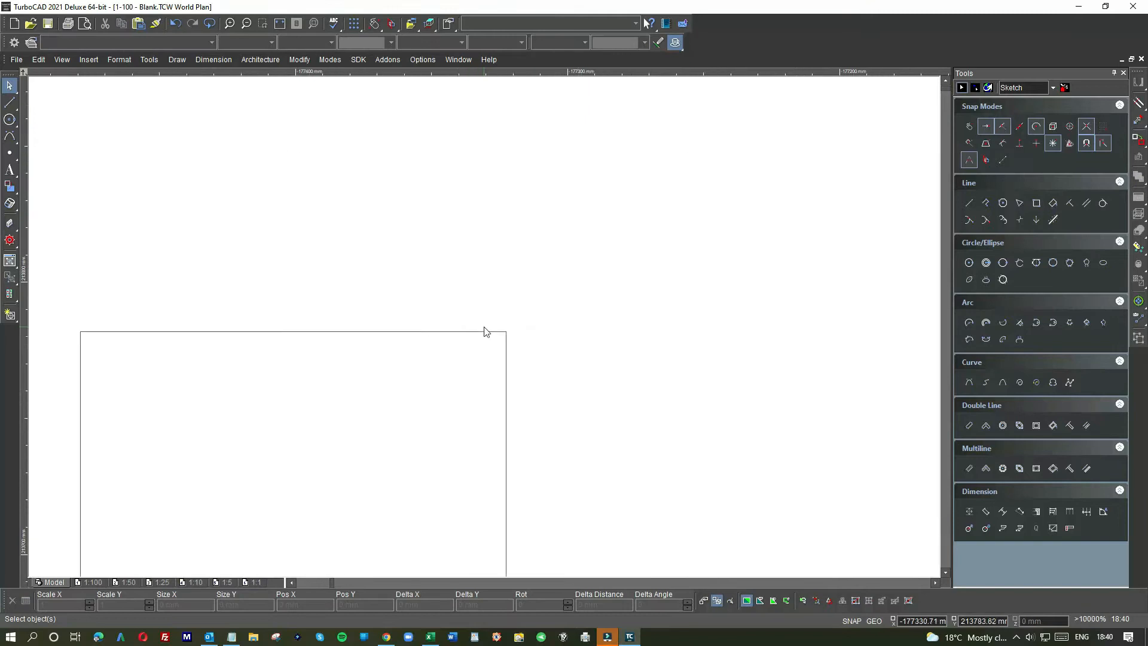
pyautogui.scroll(-4, 486, 331)
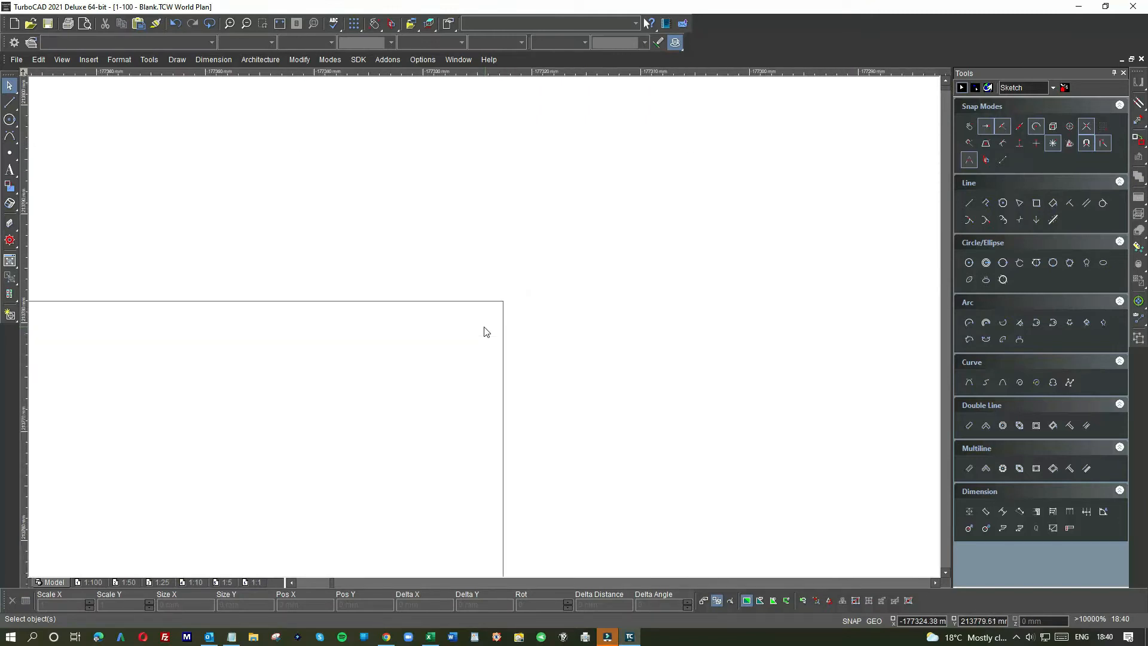
pyautogui.scroll(-1, 484, 398)
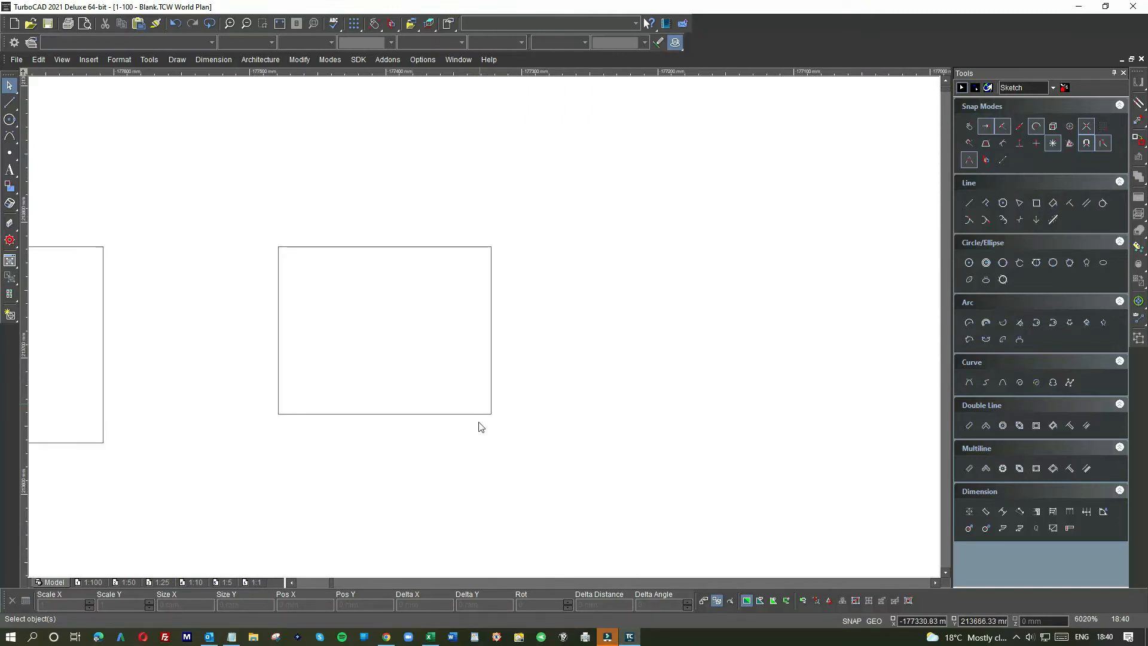
pyautogui.scroll(3, 483, 413)
pyautogui.scroll(-3, 484, 327)
pyautogui.scroll(-1, 298, 174)
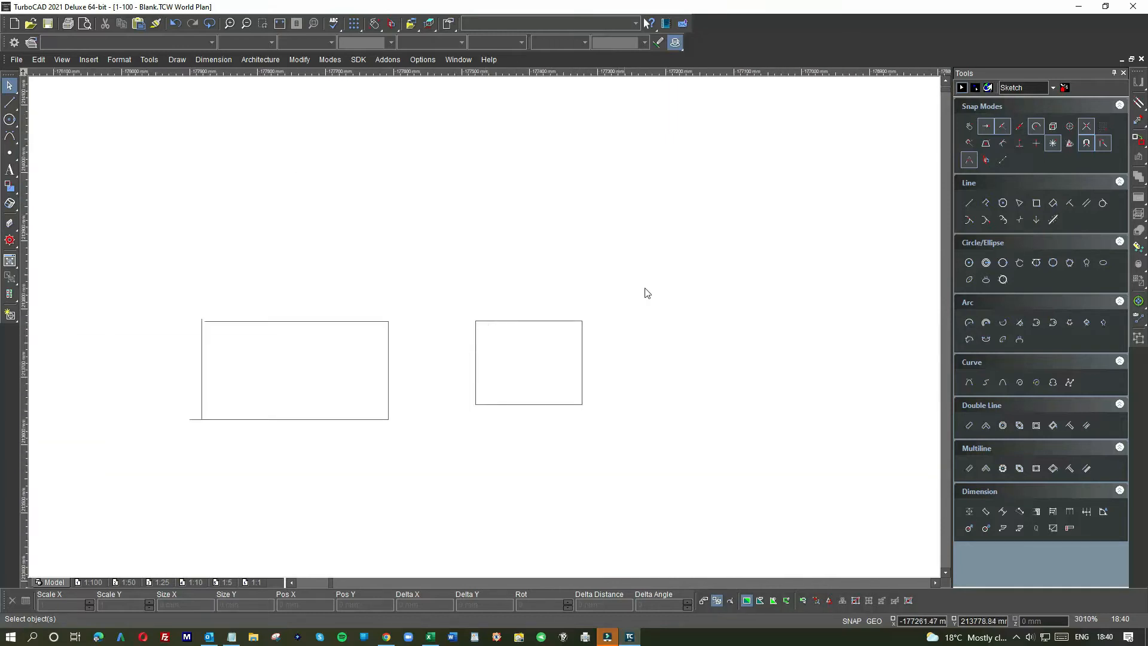
# Step: Draw a horizontal line above the second rectangle and a vertical line about 7 mm long down from its right endpoint
pyautogui.click(9, 103)
pyautogui.click(596, 220)
pyautogui.click(698, 216)
pyautogui.scroll(3, 697, 217)
pyautogui.scroll(3, 484, 327)
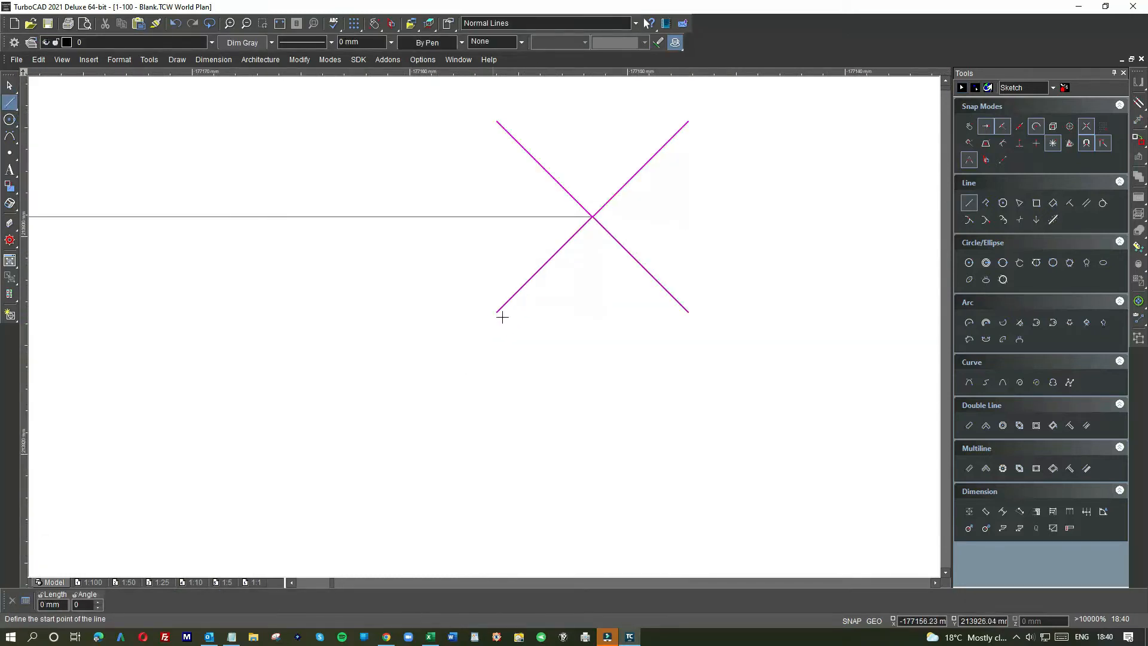
pyautogui.click(592, 217)
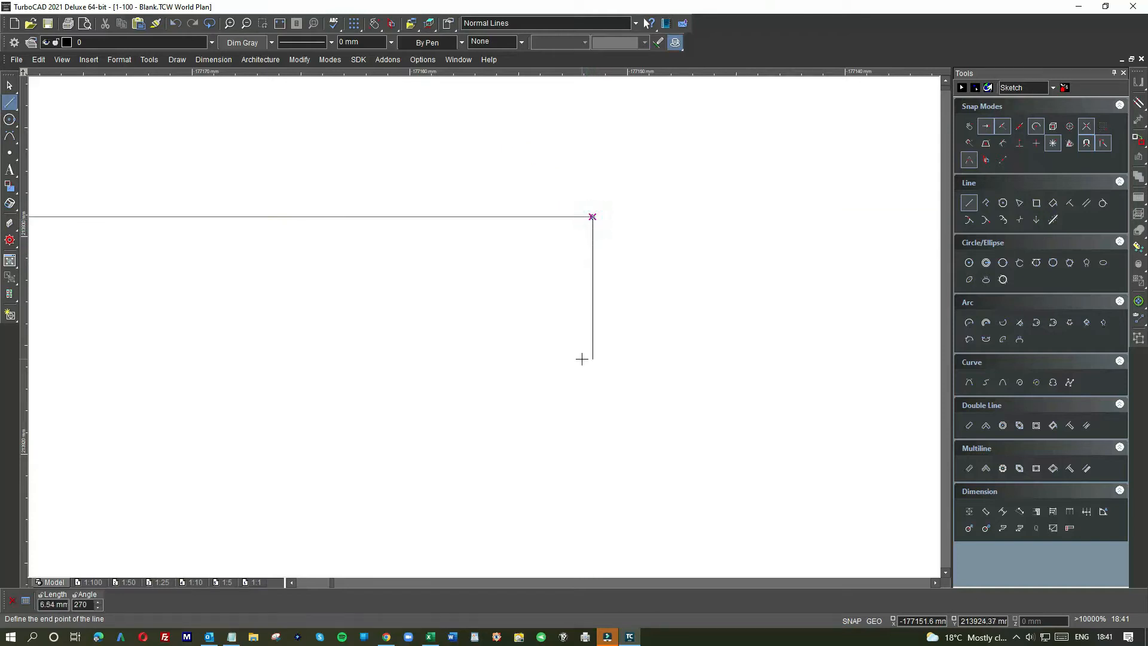
pyautogui.click(593, 375)
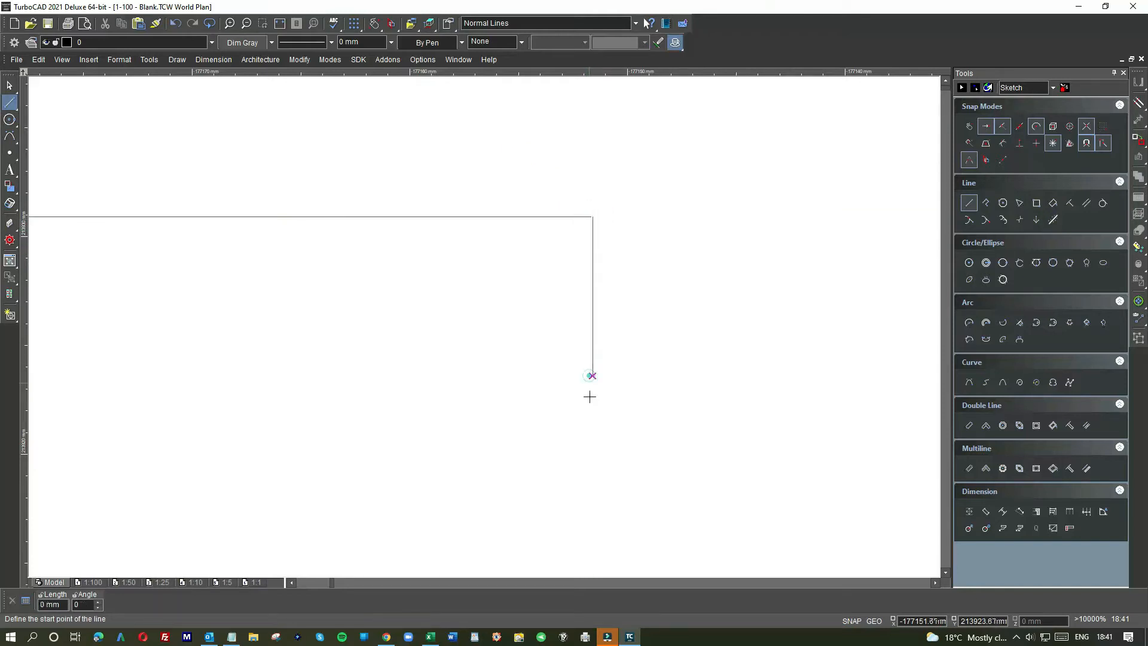
# Step: Continue the stepped outline from the vertical line's lower end with seven alternating horizontal and vertical lines, snapping each to the previous endpoint
pyautogui.click(593, 375)
pyautogui.click(665, 376)
pyautogui.click(666, 376)
pyautogui.click(666, 281)
pyautogui.click(665, 281)
pyautogui.click(720, 281)
pyautogui.click(720, 281)
pyautogui.click(720, 258)
pyautogui.click(719, 236)
pyautogui.click(774, 239)
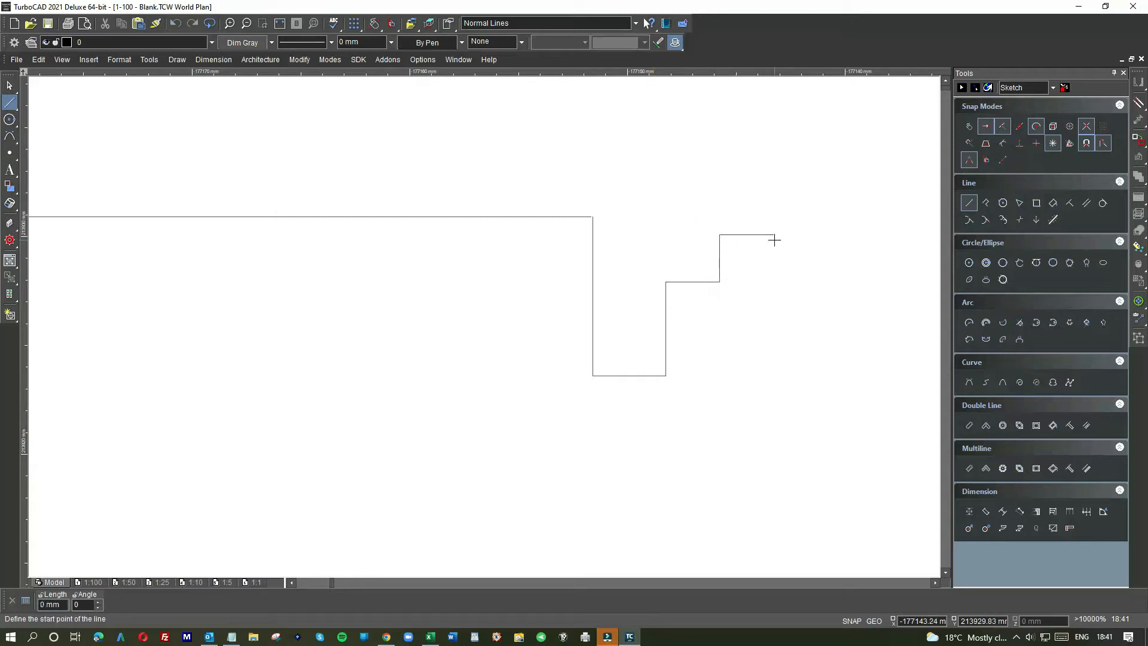
pyautogui.click(775, 237)
pyautogui.click(773, 294)
pyautogui.click(774, 294)
pyautogui.click(802, 294)
# Step: Turn on No Snap and draw a smaller stepped chain of six lines above the snapped outline, placing the endpoints by eye
pyautogui.click(969, 126)
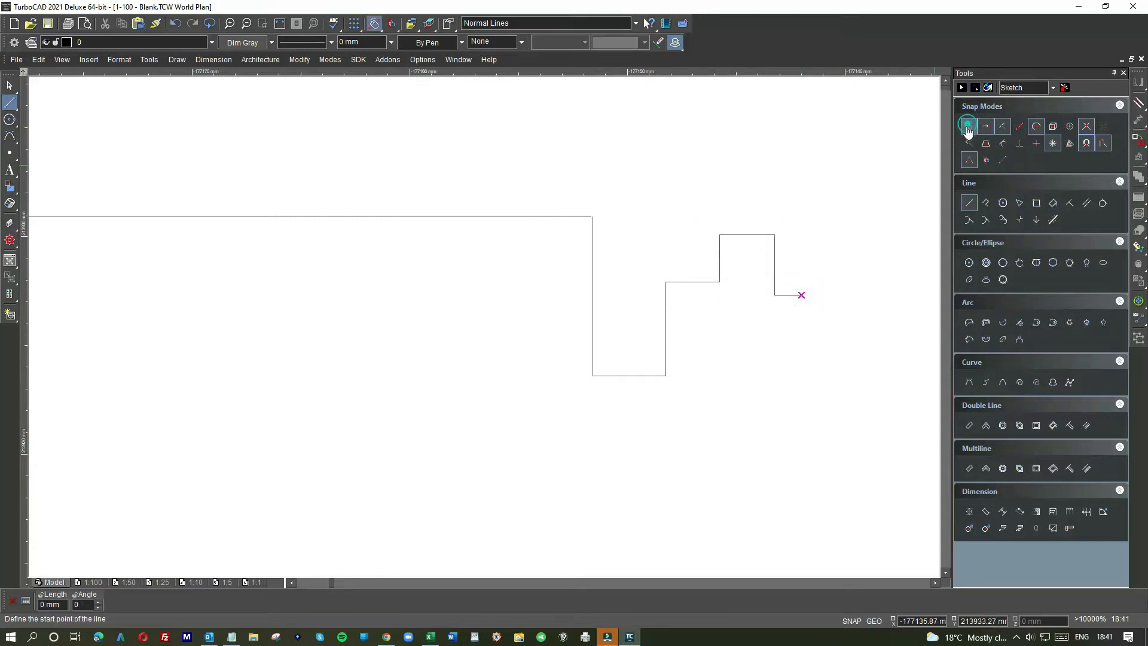
pyautogui.click(481, 166)
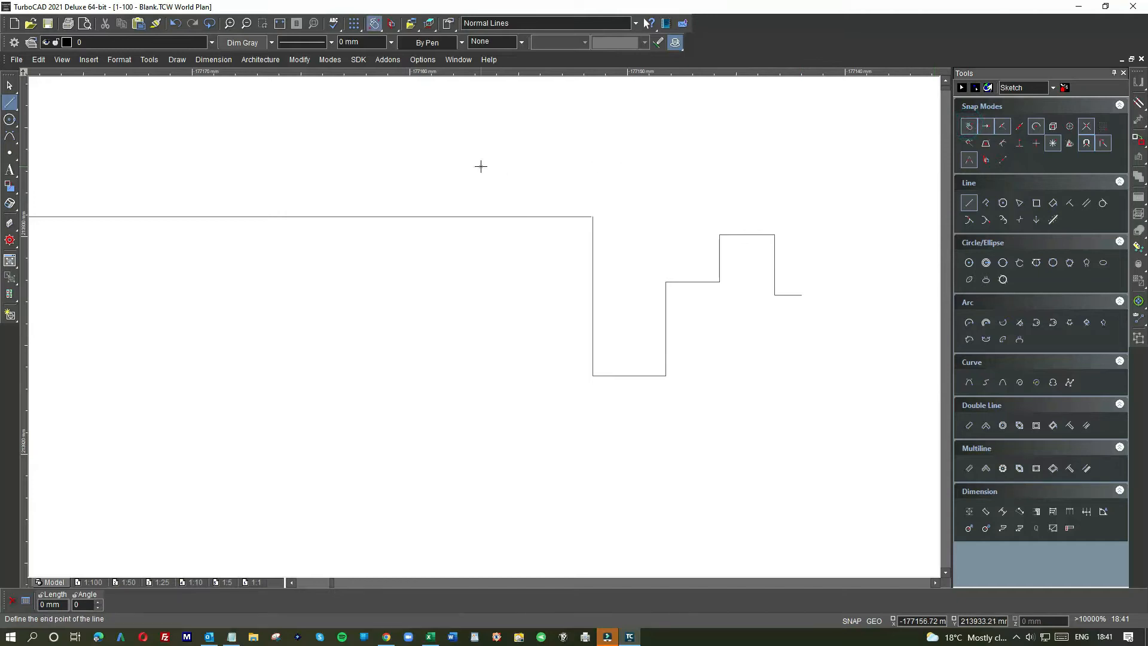
pyautogui.click(544, 167)
pyautogui.click(545, 192)
pyautogui.click(545, 192)
pyautogui.click(551, 192)
pyautogui.click(567, 192)
pyautogui.click(569, 158)
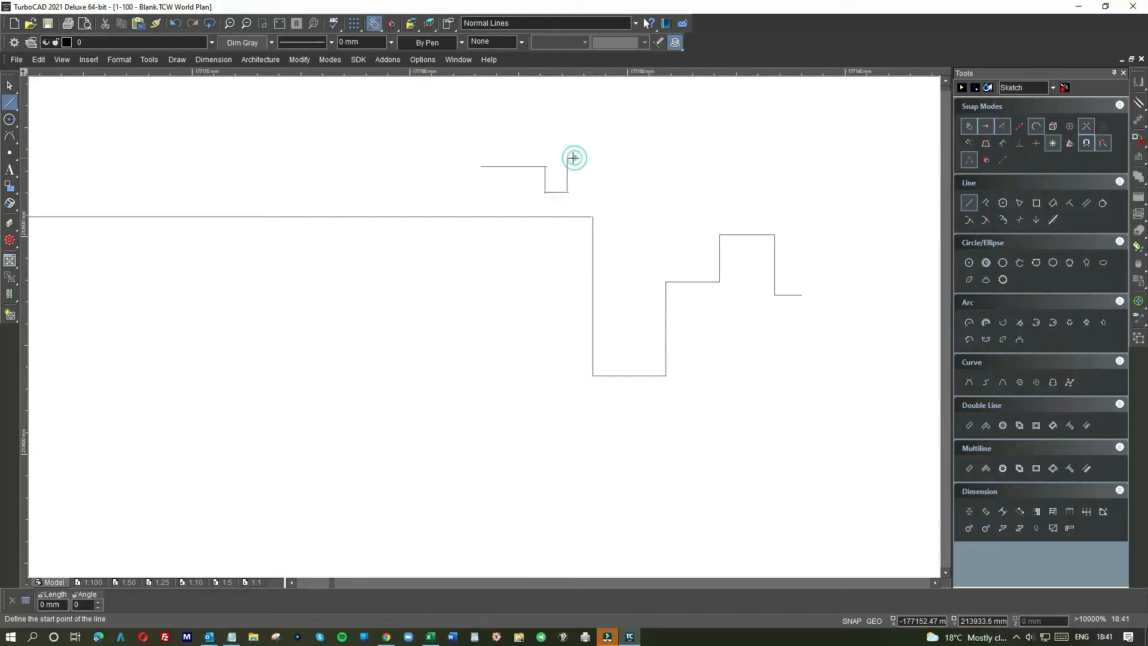
pyautogui.click(616, 156)
pyautogui.click(617, 184)
pyautogui.scroll(2, 584, 174)
pyautogui.scroll(-2, 484, 327)
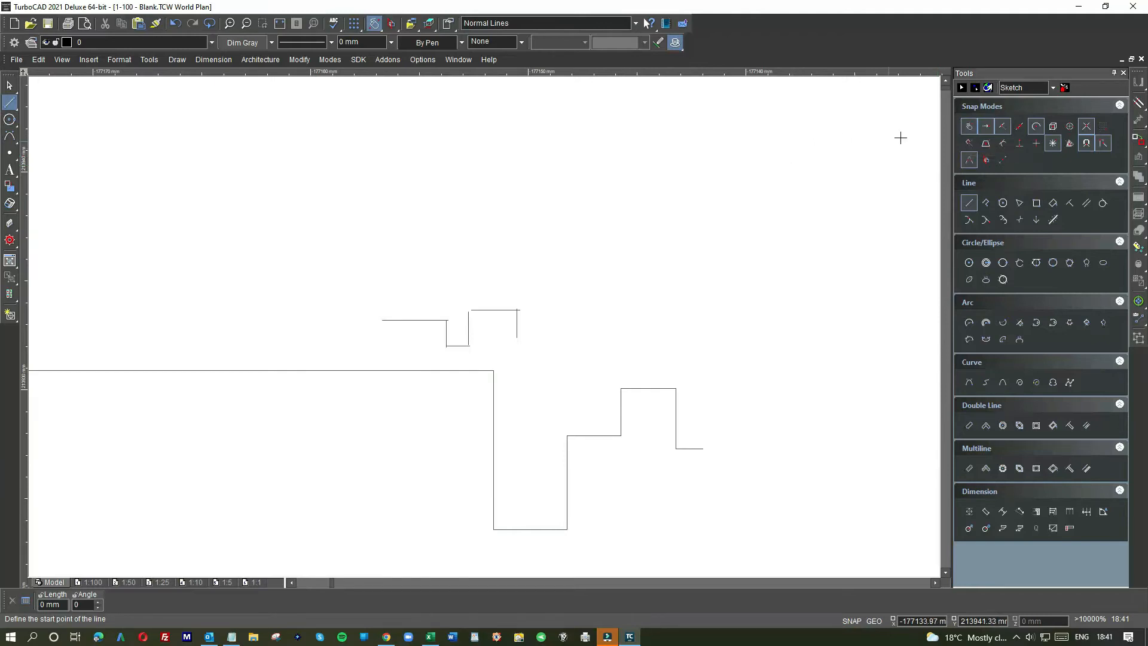
# Step: Turn off No Snap and draw a connected outline of five snapped lines up and to the right of the stepped chains
pyautogui.click(967, 127)
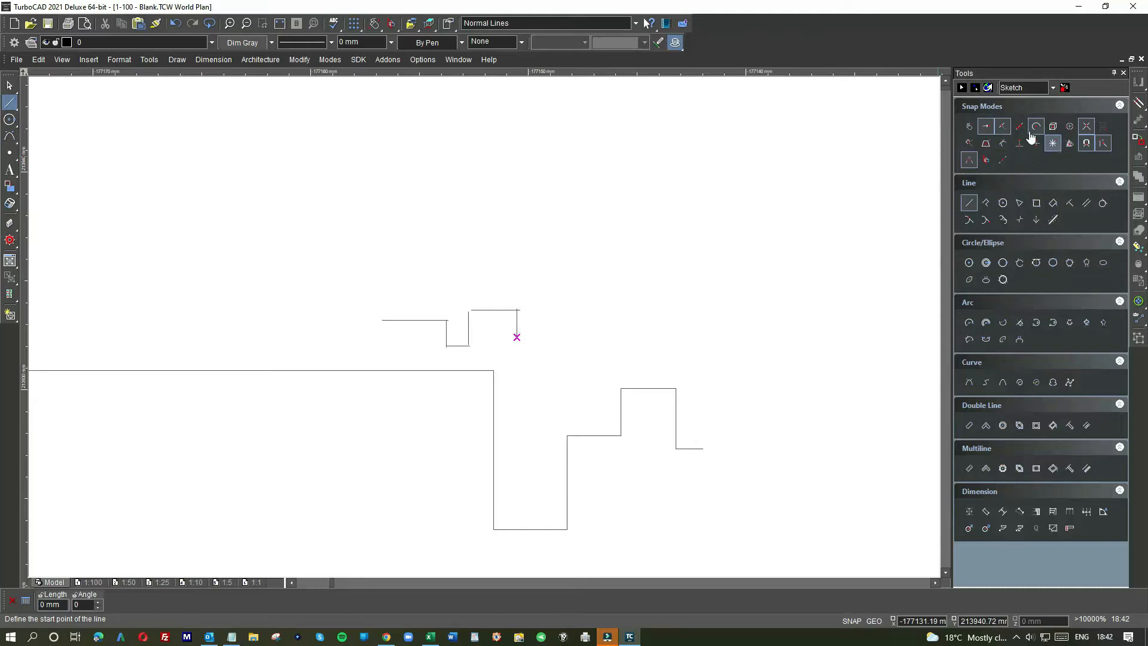
pyautogui.click(985, 144)
pyautogui.click(613, 180)
pyautogui.click(701, 177)
pyautogui.click(701, 182)
pyautogui.click(704, 256)
pyautogui.click(701, 257)
pyautogui.click(819, 252)
pyautogui.click(820, 180)
pyautogui.click(725, 156)
# Step: Add midpoint-snapped lines to the new outline: a vertical and a horizontal crossing its box, and a vertical down from the first horizontal line
pyautogui.click(759, 255)
pyautogui.click(761, 154)
pyautogui.click(819, 218)
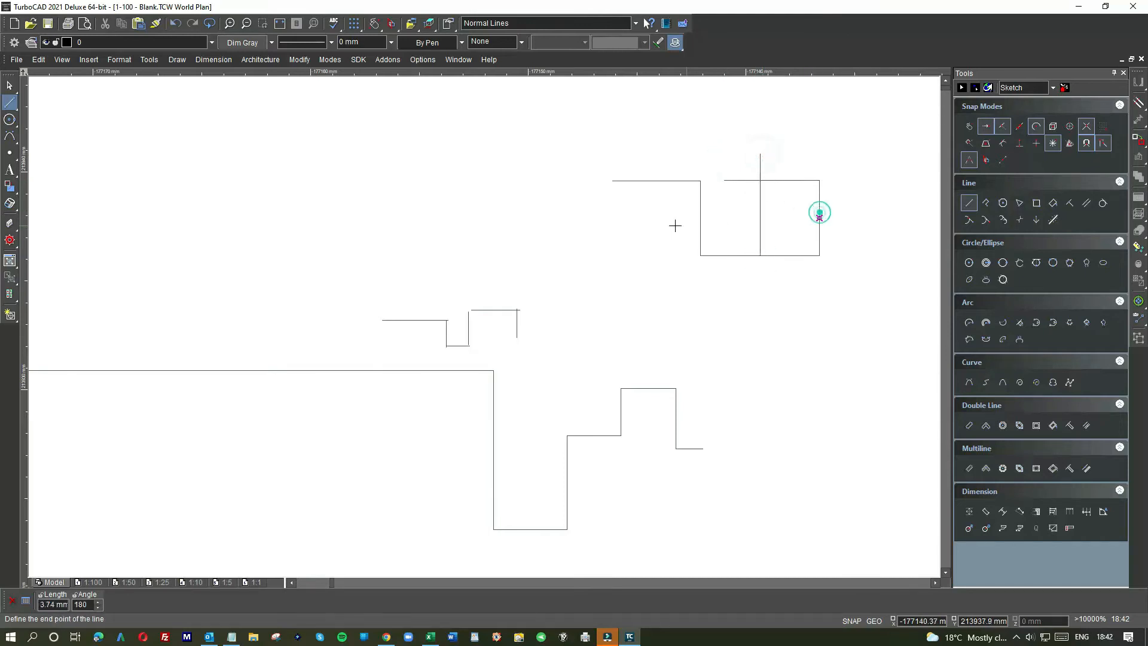
pyautogui.click(701, 217)
pyautogui.click(699, 217)
pyautogui.click(656, 181)
pyautogui.click(655, 241)
pyautogui.scroll(2, 466, 335)
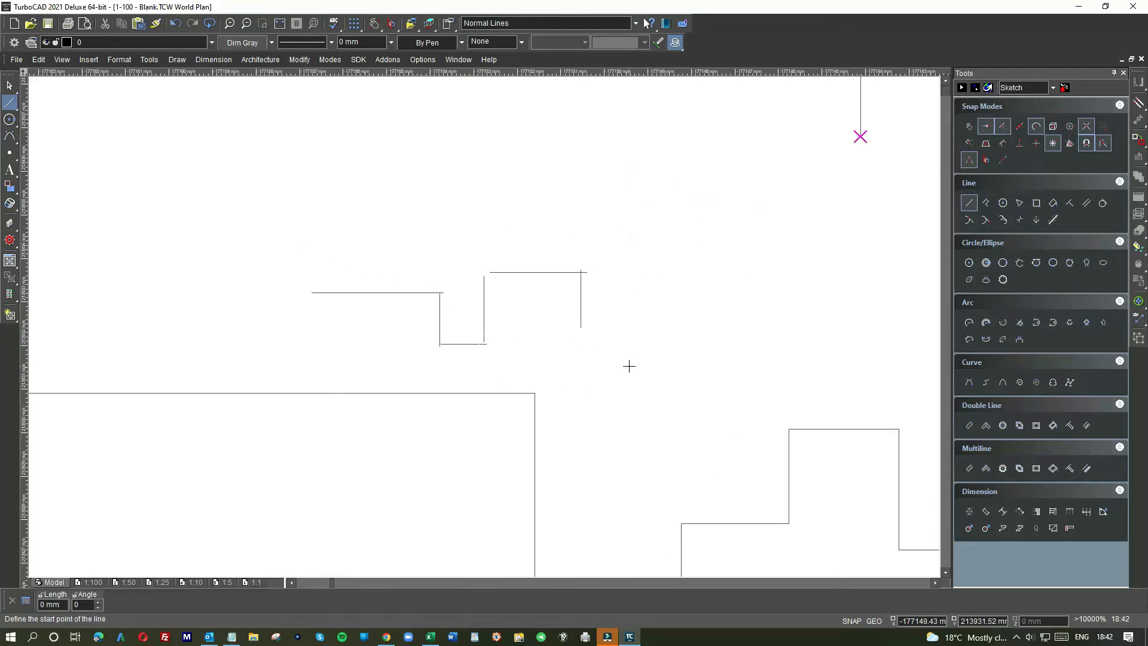
pyautogui.scroll(-2, 485, 325)
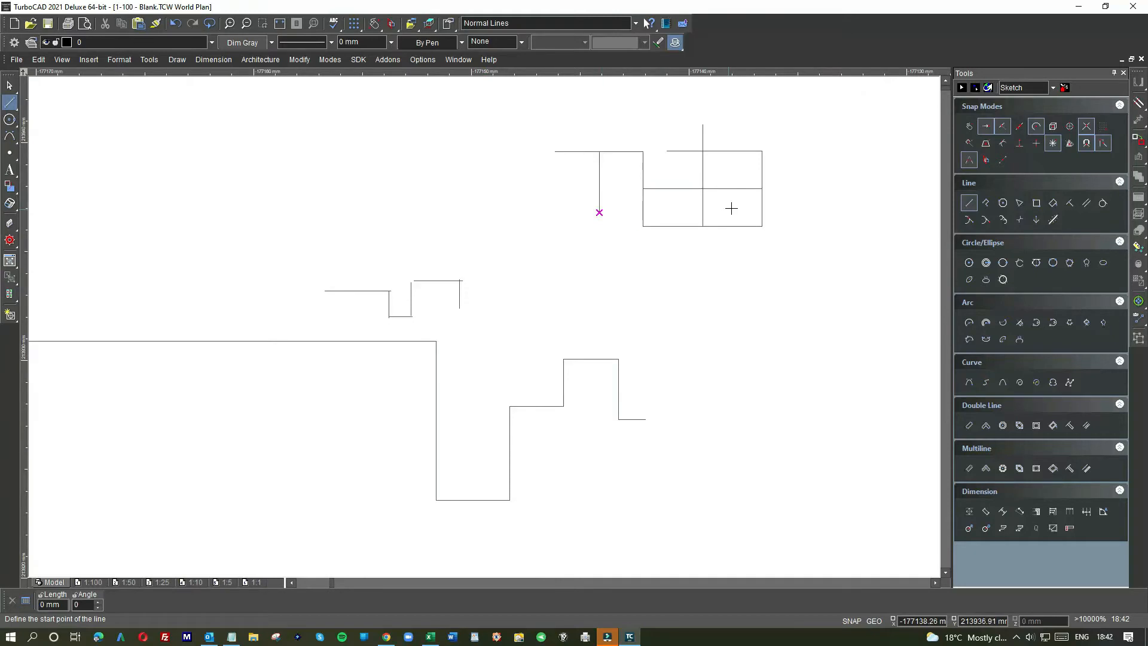
pyautogui.scroll(-5, 473, 323)
pyautogui.click(13, 87)
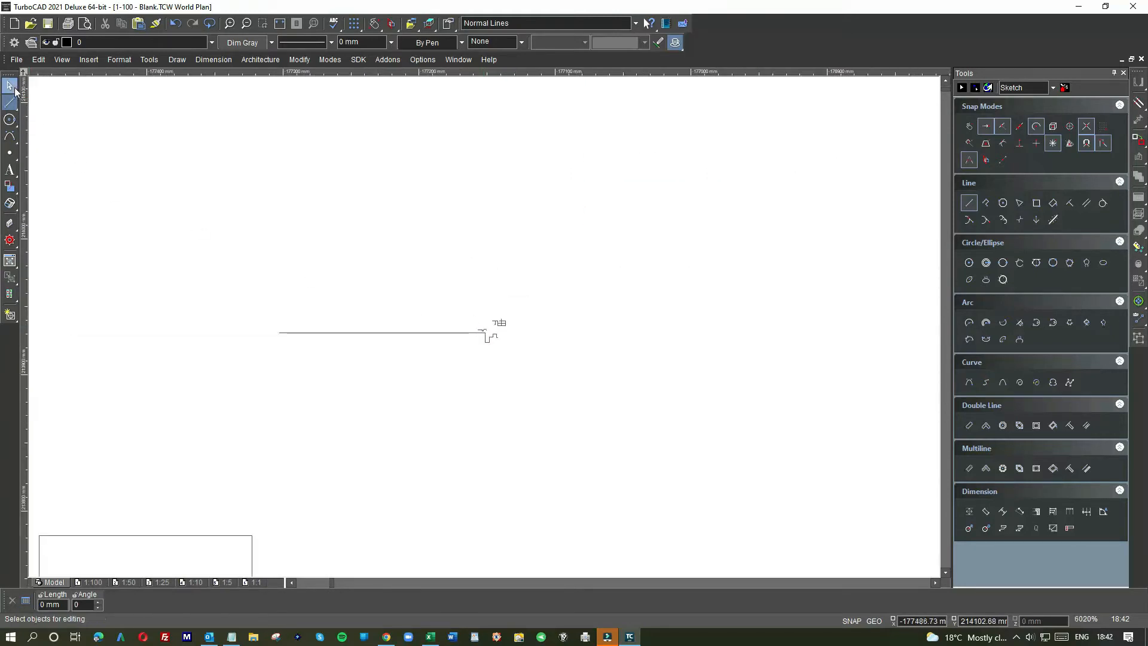
# Step: Select all the sketched practice outline lines with a window and delete them
pyautogui.scroll(-4, 485, 332)
pyautogui.moveTo(269, 317); pyautogui.dragTo(639, 460)
pyautogui.press('Delete')
pyautogui.scroll(-2, 293, 356)
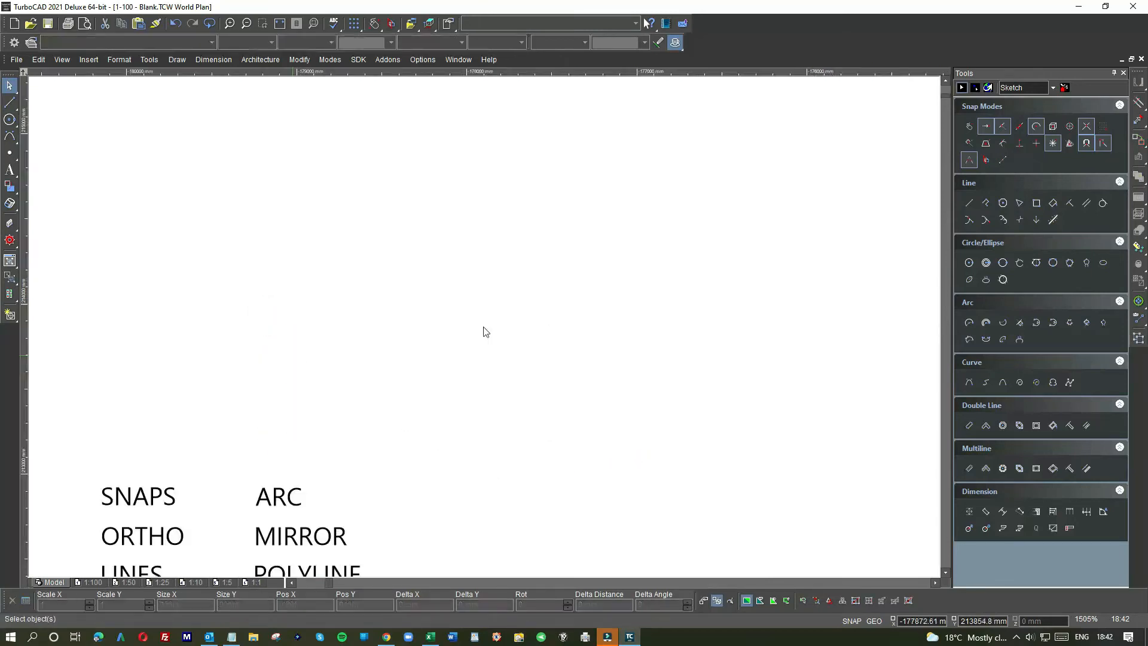
# Step: Delete the SNAPS entry from the topic list in the drawing
pyautogui.scroll(1, 307, 429)
pyautogui.scroll(1, 486, 332)
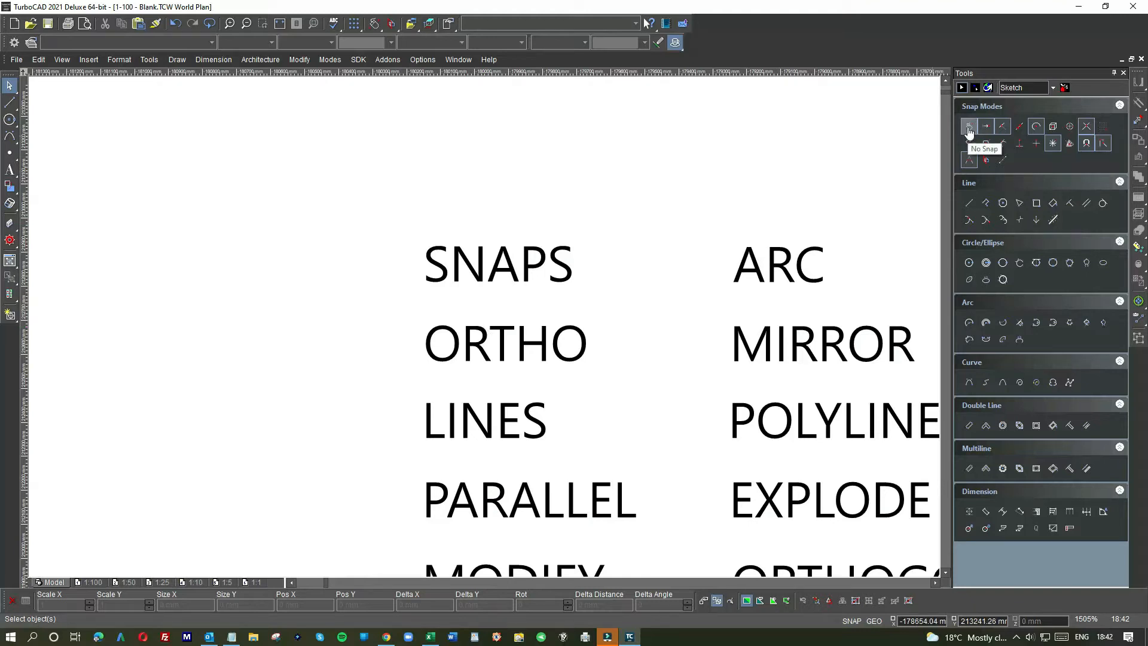
pyautogui.click(1037, 143)
pyautogui.scroll(-1, 484, 328)
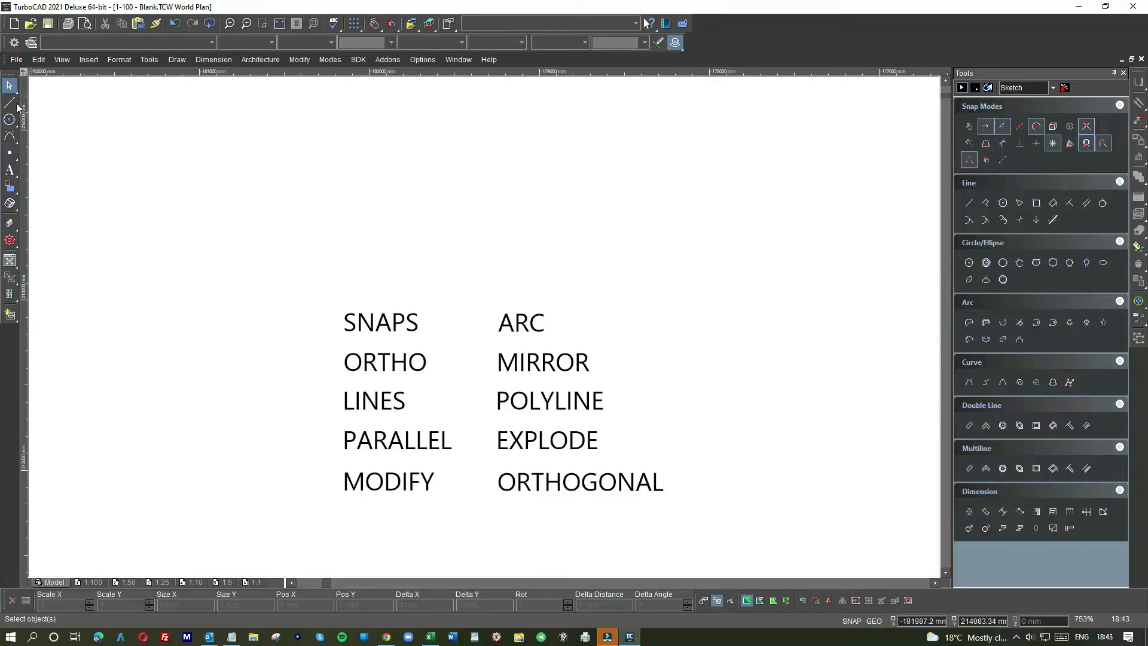
pyautogui.click(322, 301)
pyautogui.click(446, 342)
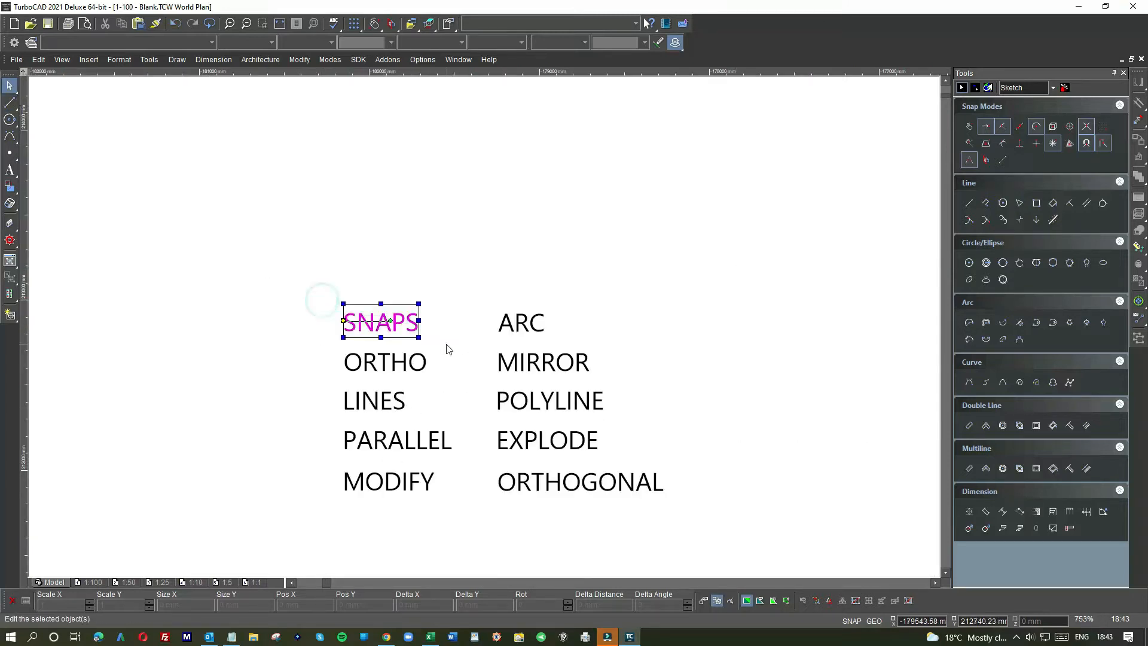
pyautogui.press('Delete')
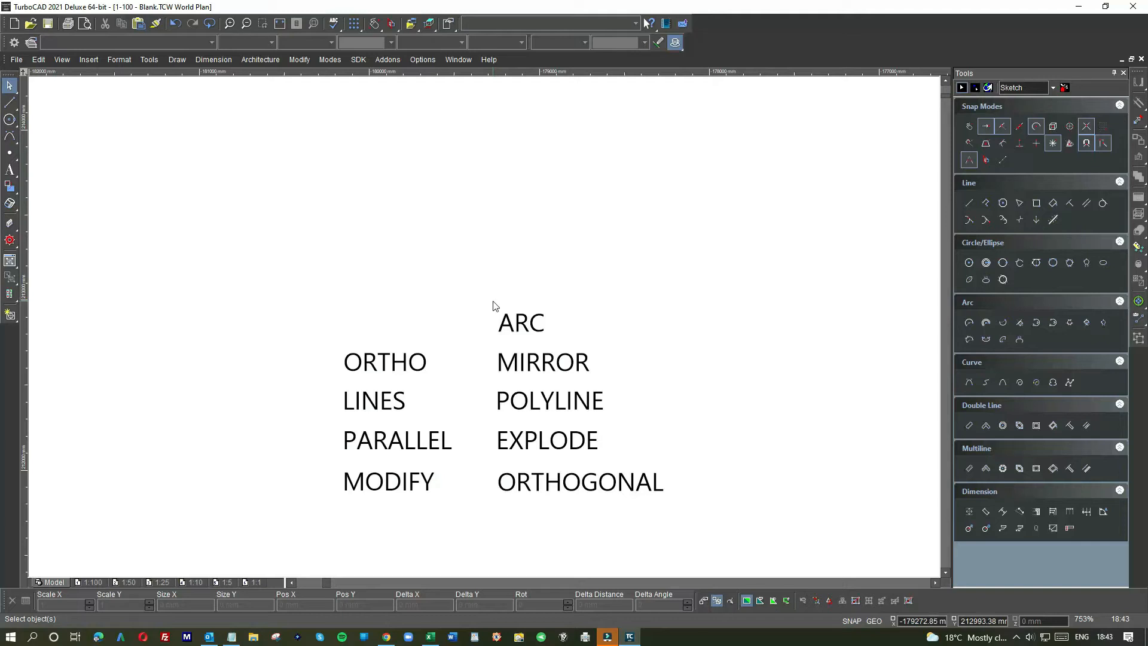
# Step: Draw a quarter arc of about 401 mm radius above the topic list, running from 270° to 0°
pyautogui.moveTo(13, 121); pyautogui.dragTo(123, 169)
pyautogui.click(393, 174)
pyautogui.click(461, 177)
pyautogui.click(407, 239)
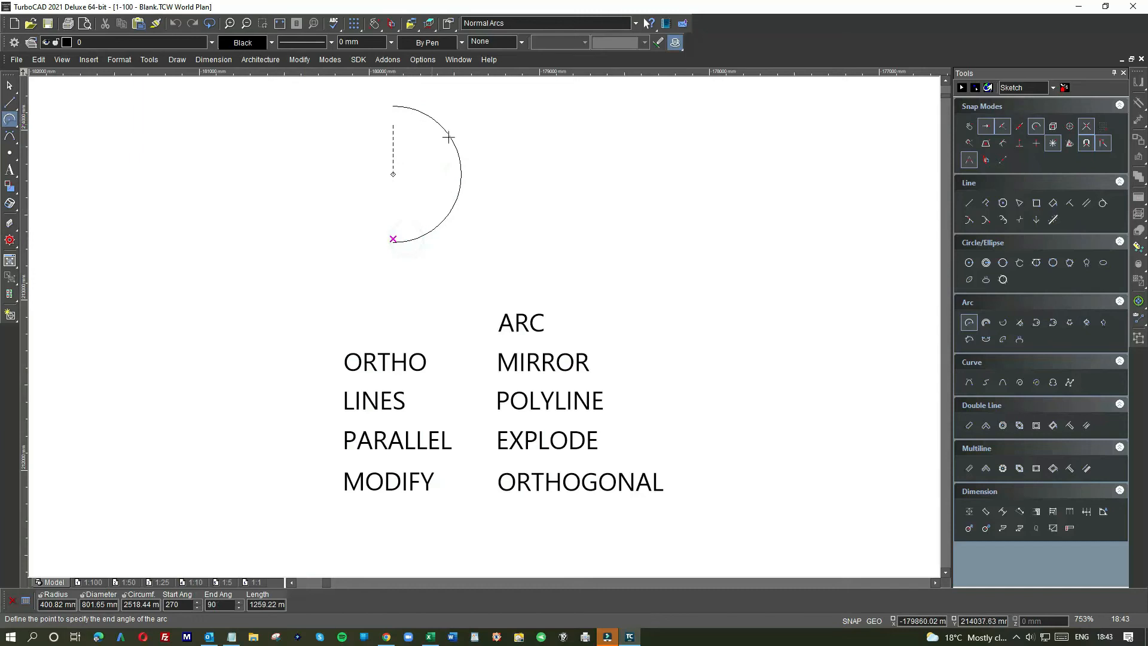
pyautogui.click(470, 177)
# Step: Draw a lower semicircular arc beside the quarter arc, starting at 180° and ending at 0°
pyautogui.click(557, 177)
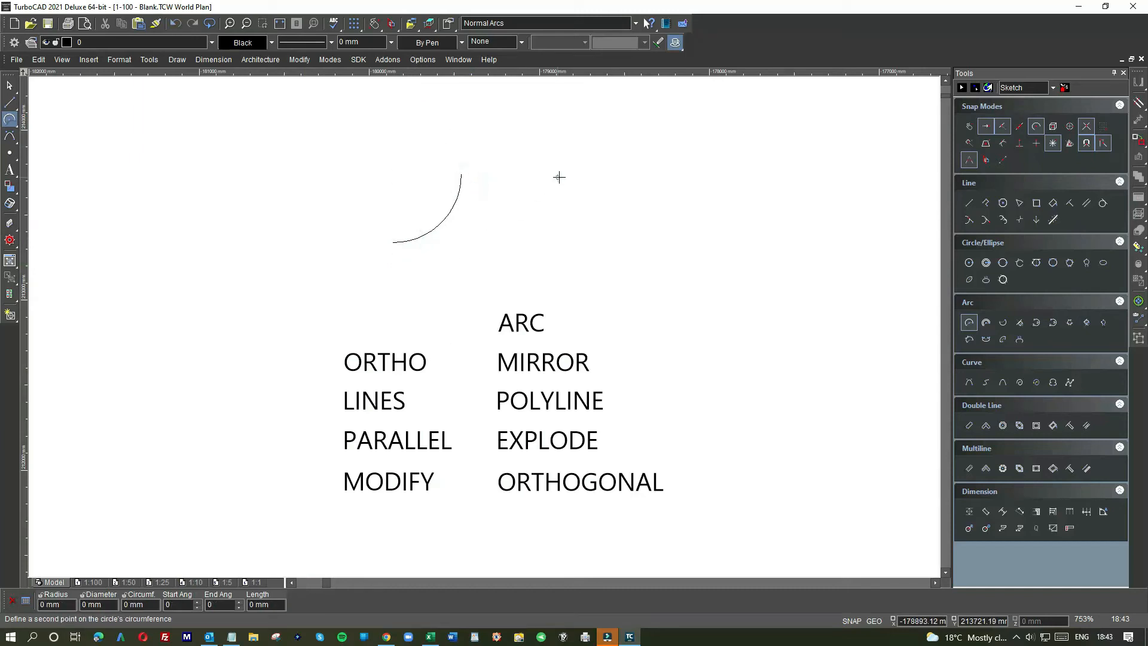
pyautogui.click(614, 177)
pyautogui.click(487, 186)
pyautogui.click(628, 187)
# Step: Draw a three-quarter arc of about 517 mm radius beside the semicircle, starting at 180° and ending at 90°
pyautogui.click(701, 179)
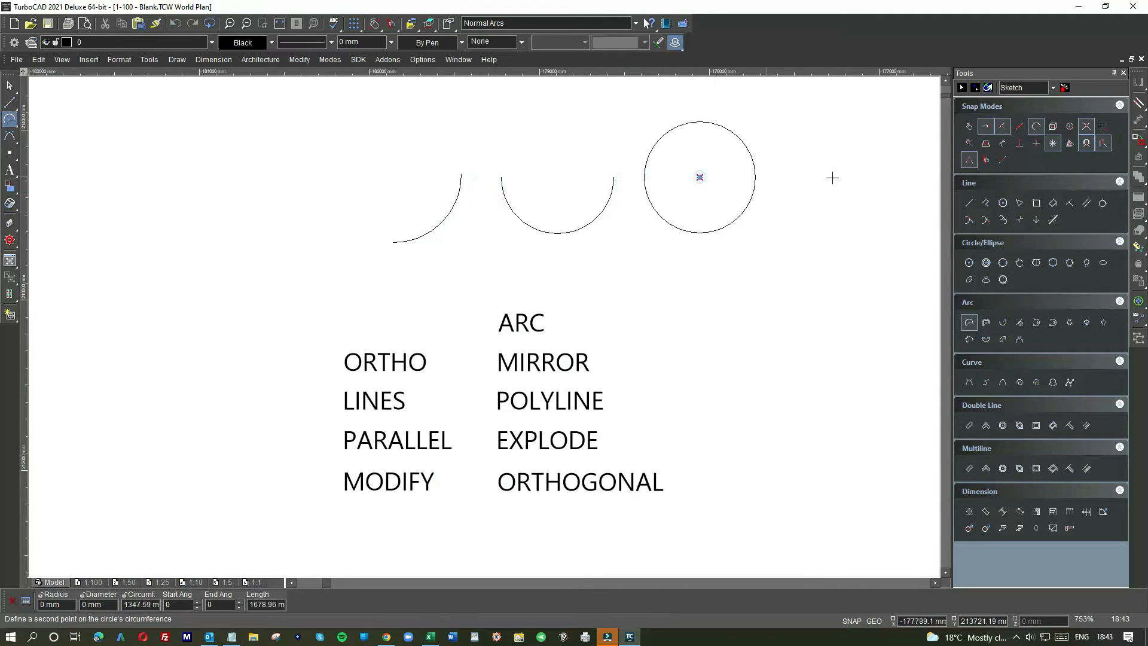
pyautogui.click(789, 186)
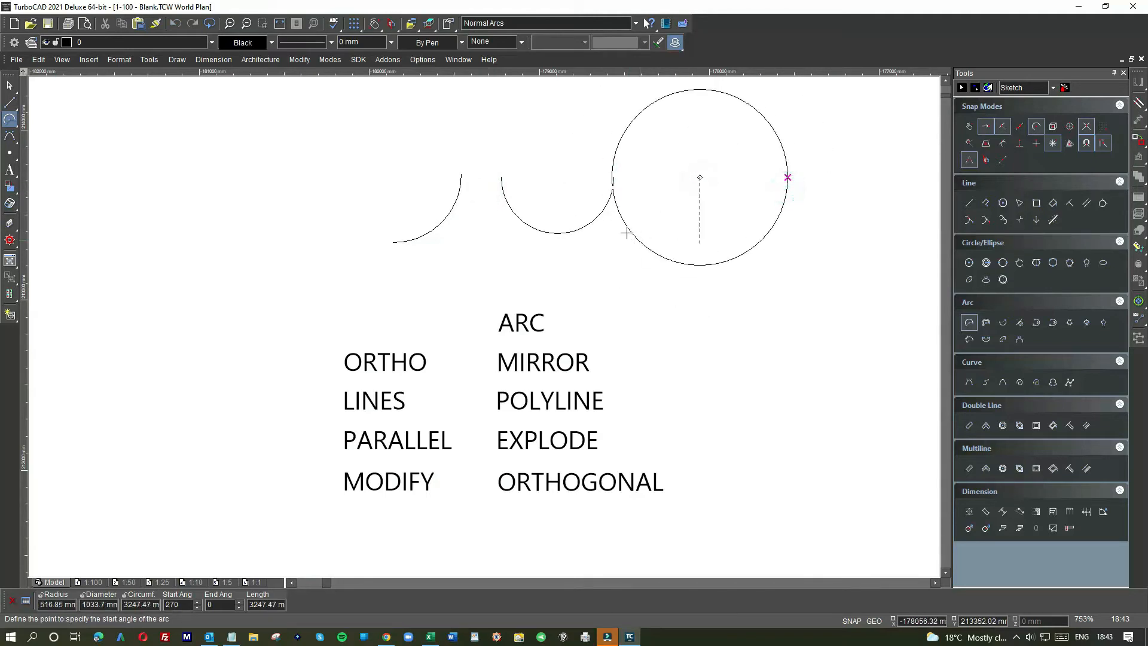
pyautogui.click(612, 179)
pyautogui.click(710, 121)
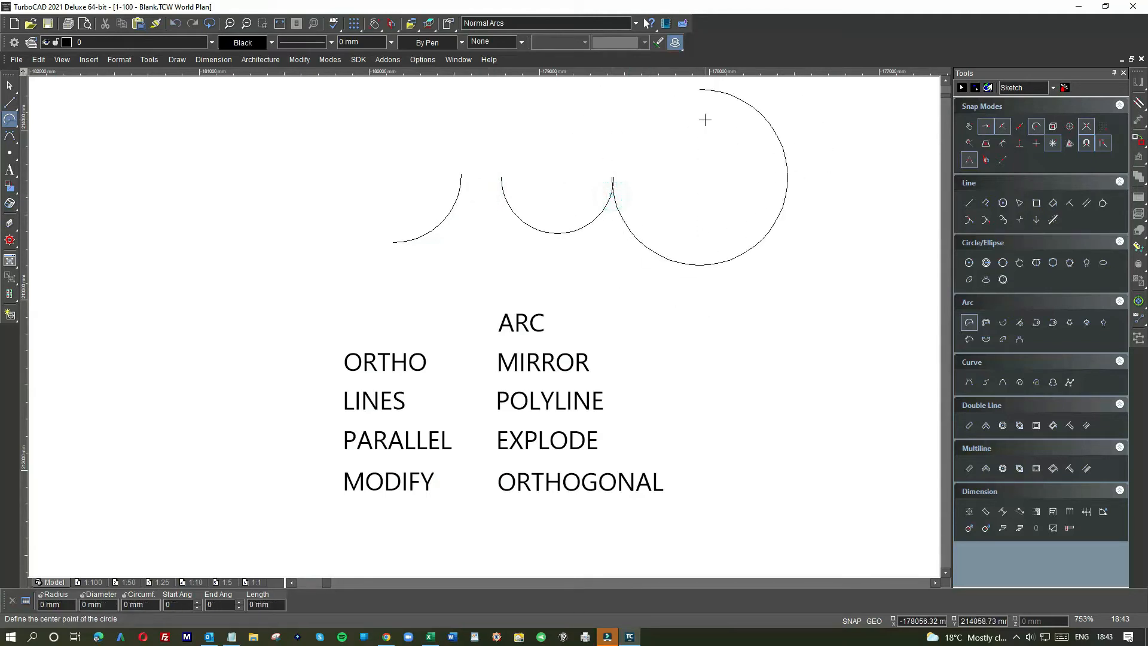
# Step: Move the three-quarter arc away from the semicircle and delete all three practice arcs
pyautogui.click(10, 86)
pyautogui.click(632, 242)
pyautogui.moveTo(672, 224); pyautogui.dragTo(692, 251)
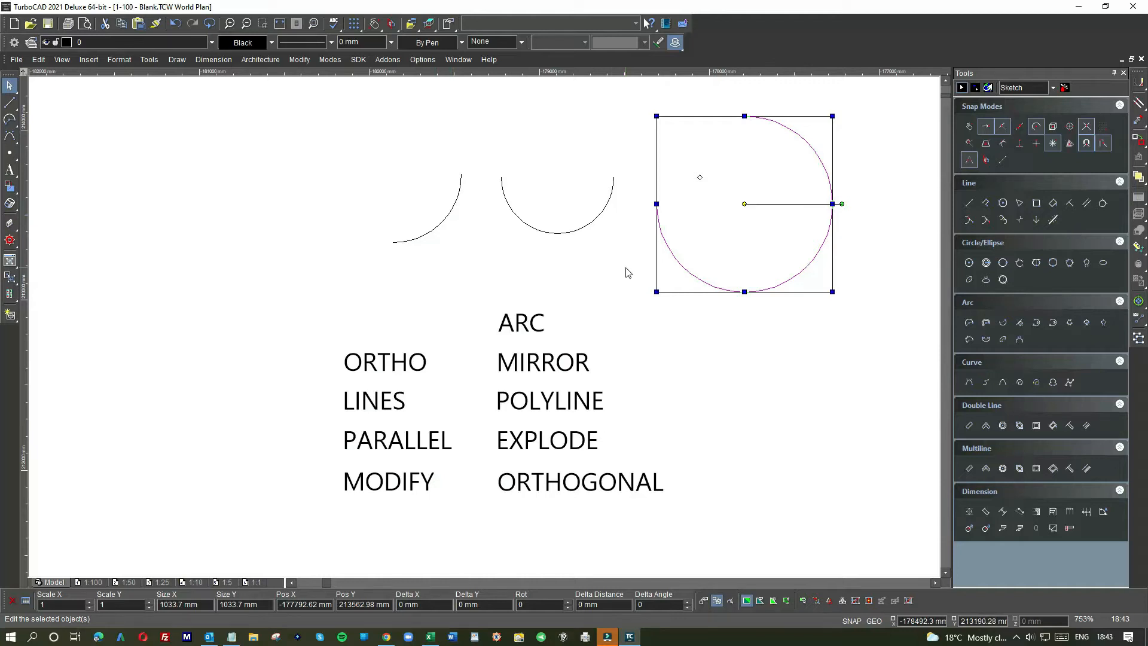
pyautogui.click(704, 312)
pyautogui.click(755, 309)
pyautogui.click(588, 243)
pyautogui.press('Delete')
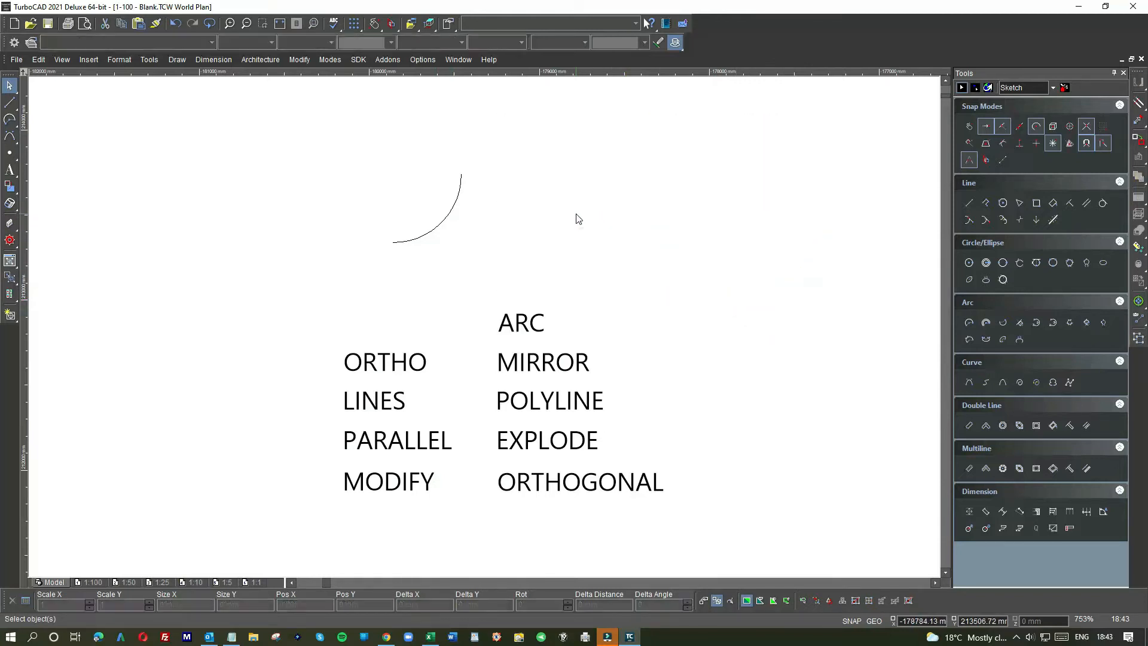
pyautogui.click(451, 213)
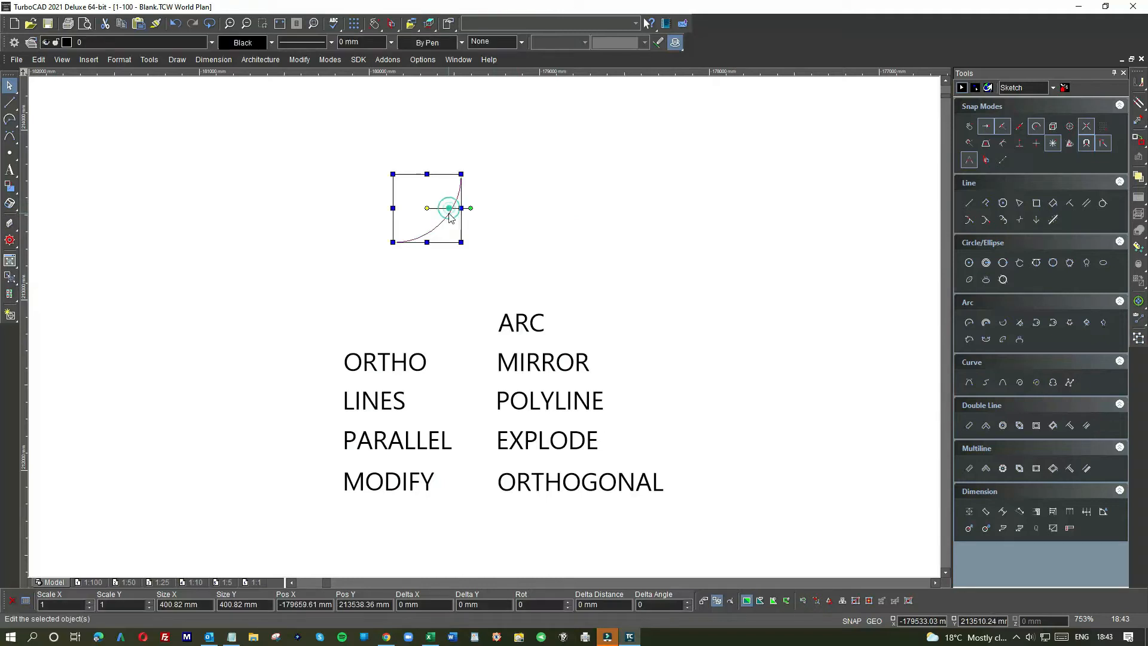
pyautogui.press('Delete')
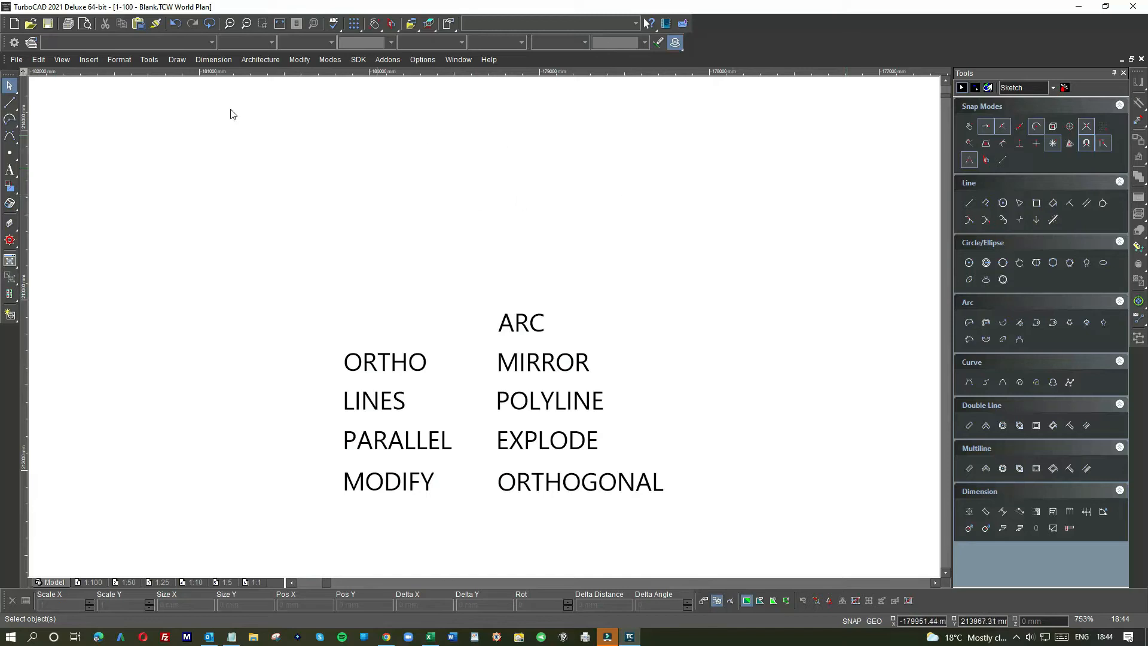
# Step: Draw a horizontal rectangle 762 mm long and 28 mm wide above the topic list
pyautogui.click(1019, 143)
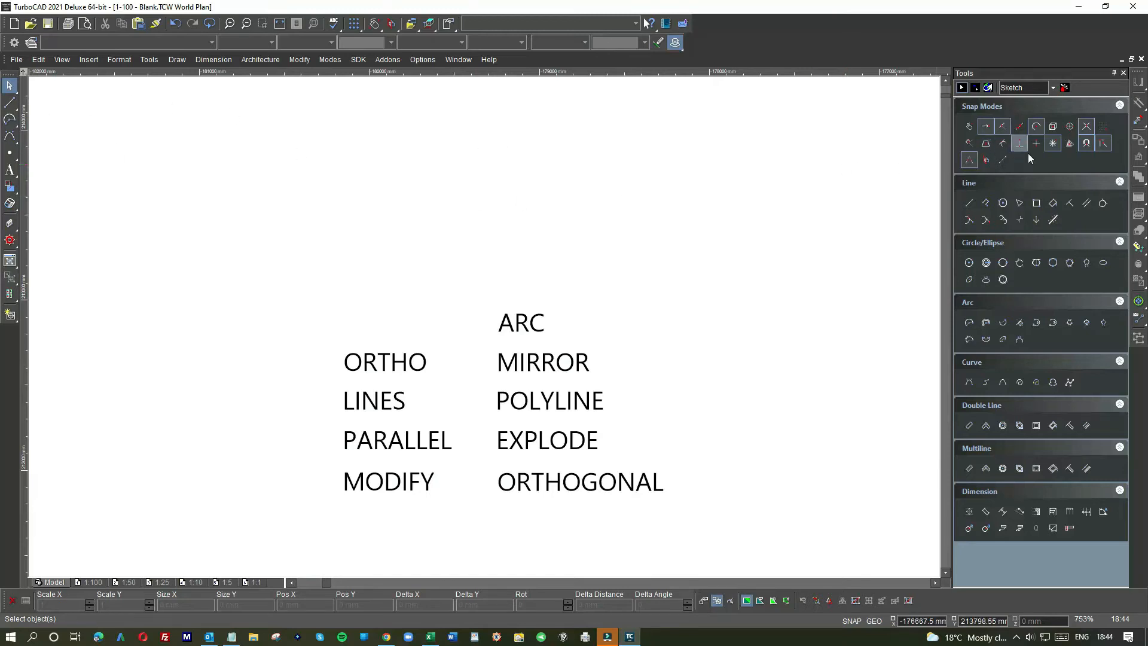
pyautogui.click(1037, 203)
pyautogui.click(386, 169)
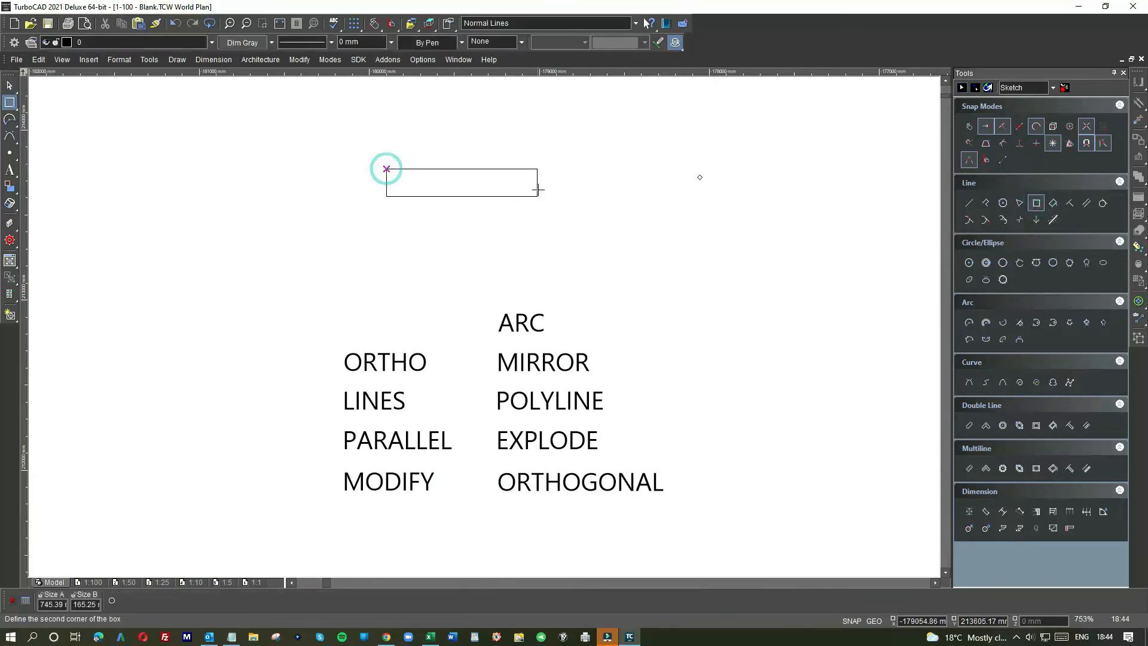
pyautogui.press('Tab')
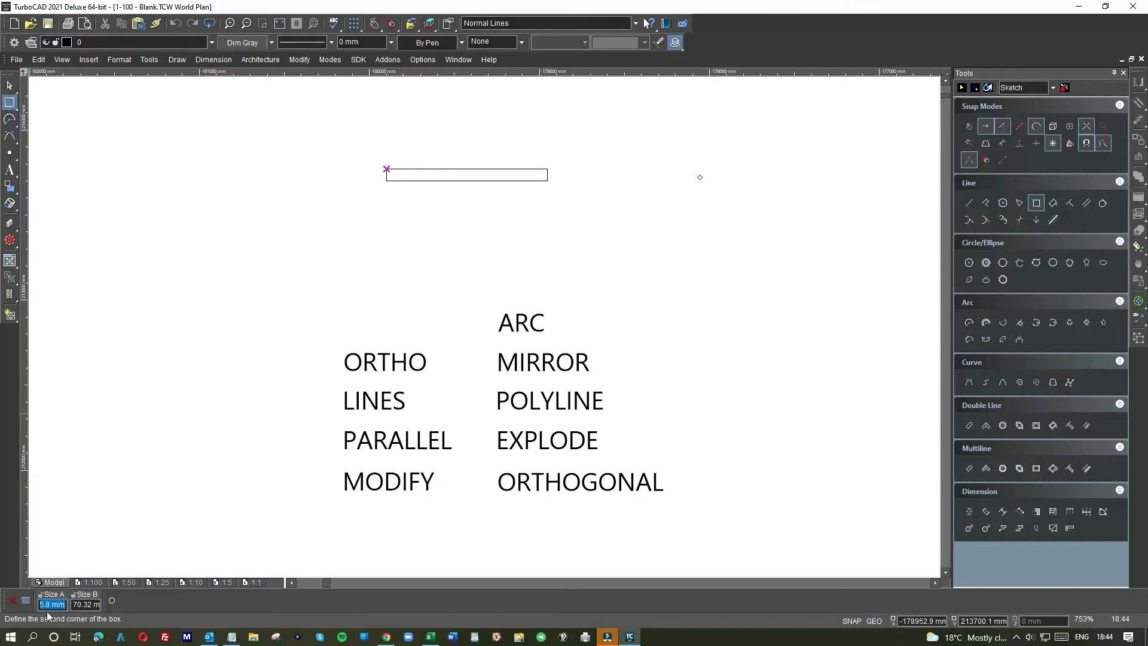
pyautogui.write('762')
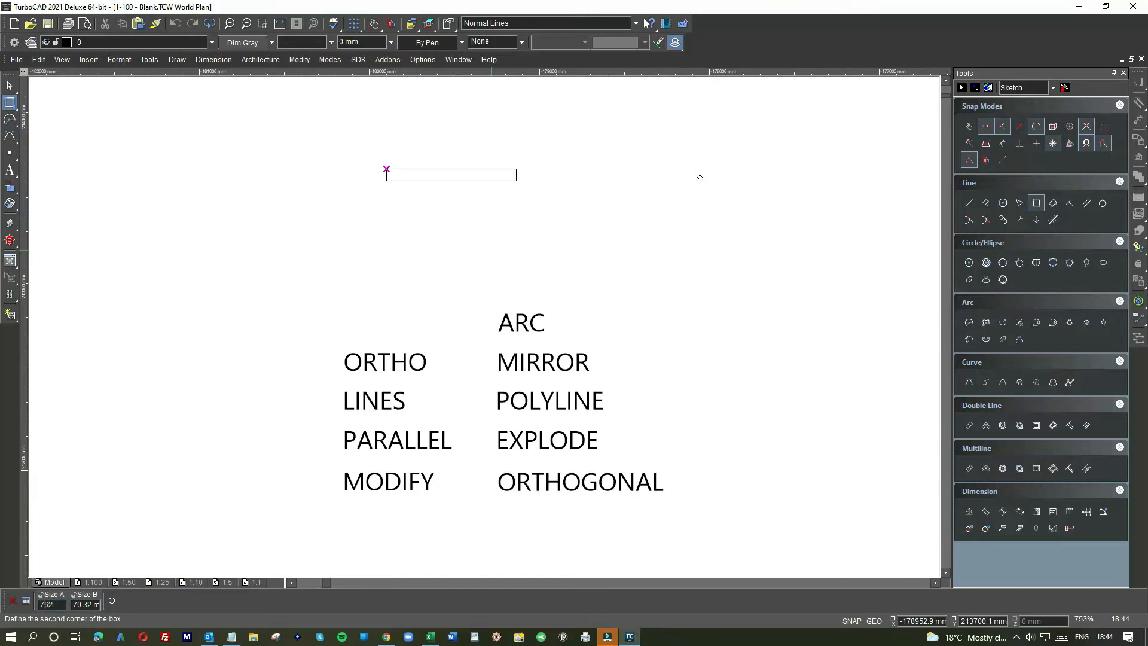
pyautogui.press('Tab')
pyautogui.write('20')
pyautogui.press('Return')
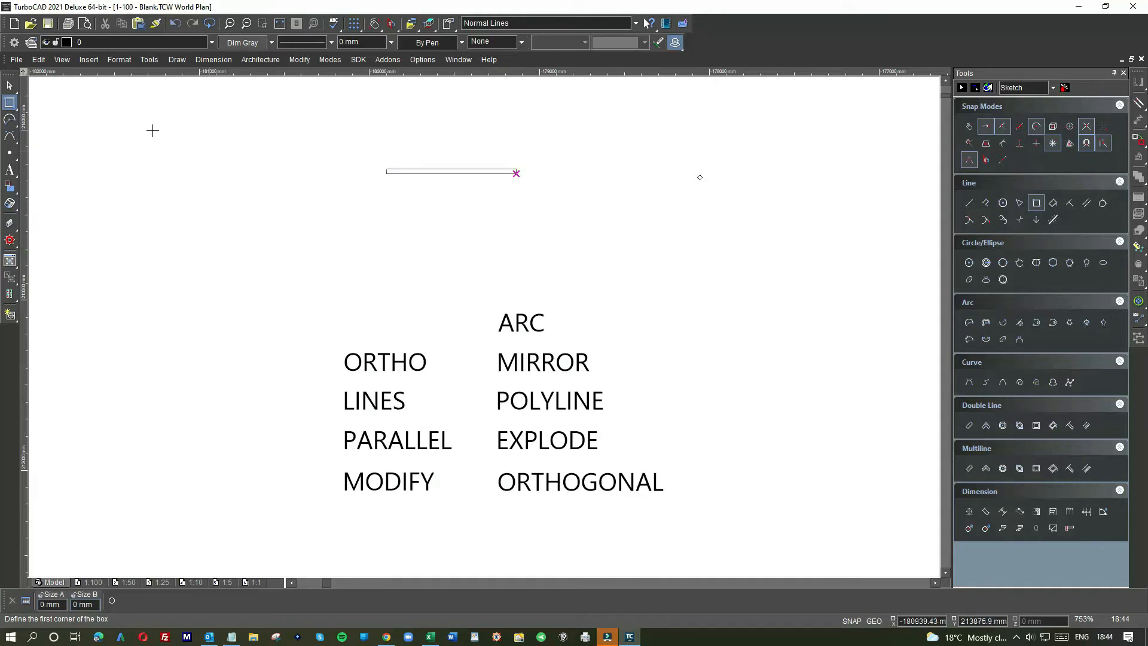
# Step: Rotate the 762 mm rectangle to 270° so it stands vertically
pyautogui.click(9, 87)
pyautogui.click(470, 173)
pyautogui.moveTo(526, 172); pyautogui.dragTo(467, 243)
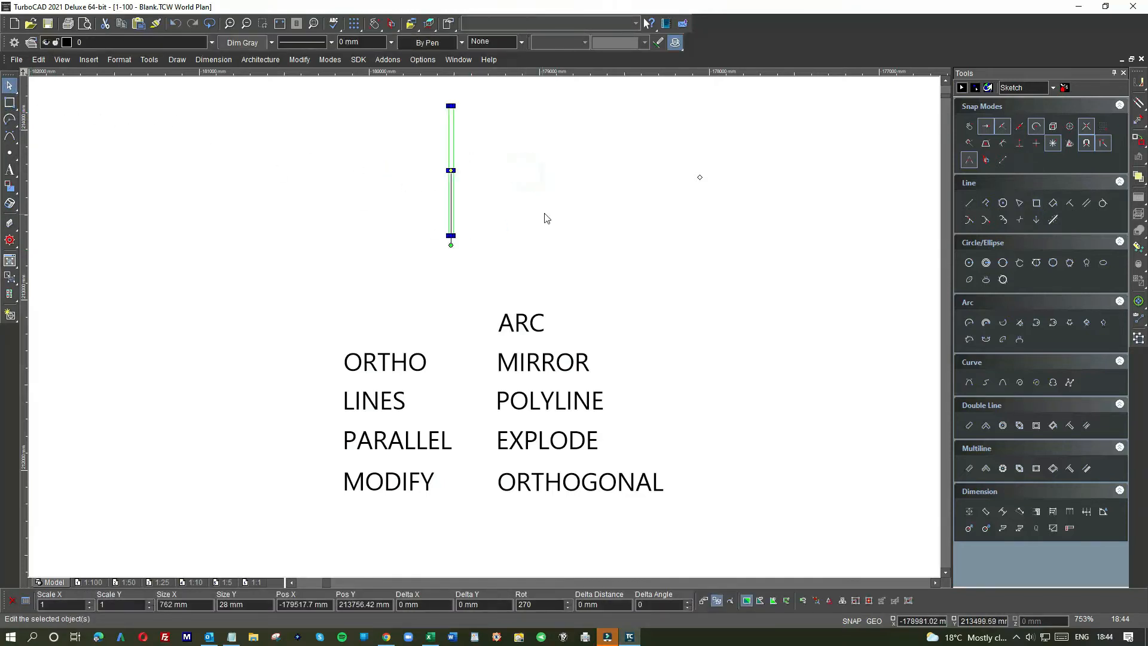
pyautogui.click(544, 213)
pyautogui.scroll(-2, 461, 165)
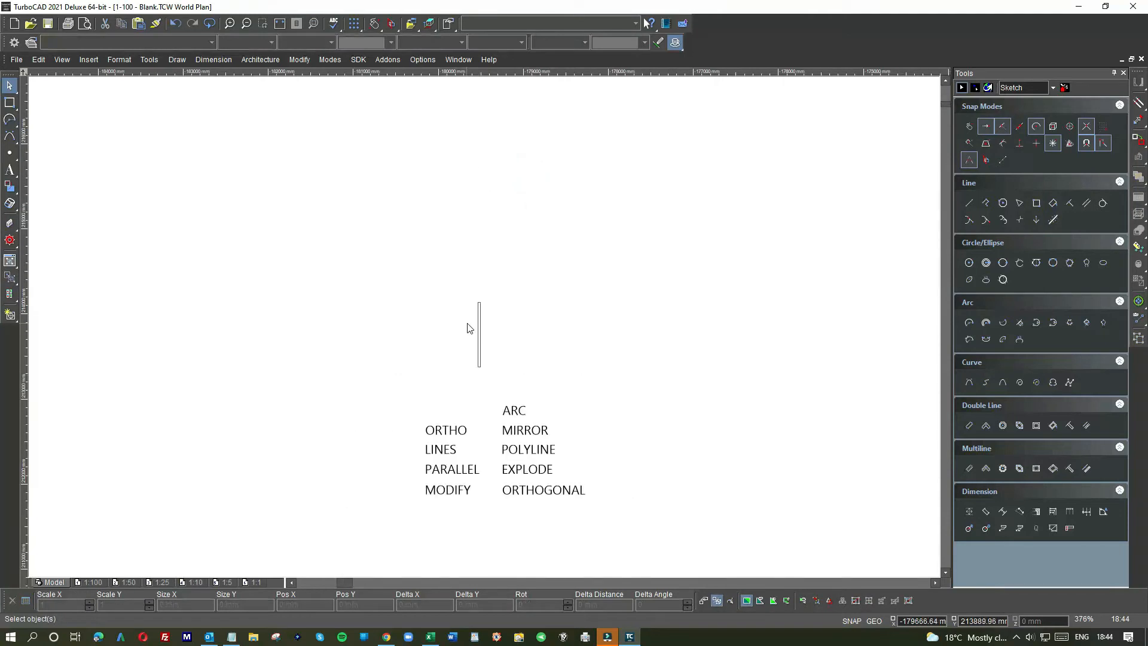
pyautogui.scroll(2, 470, 328)
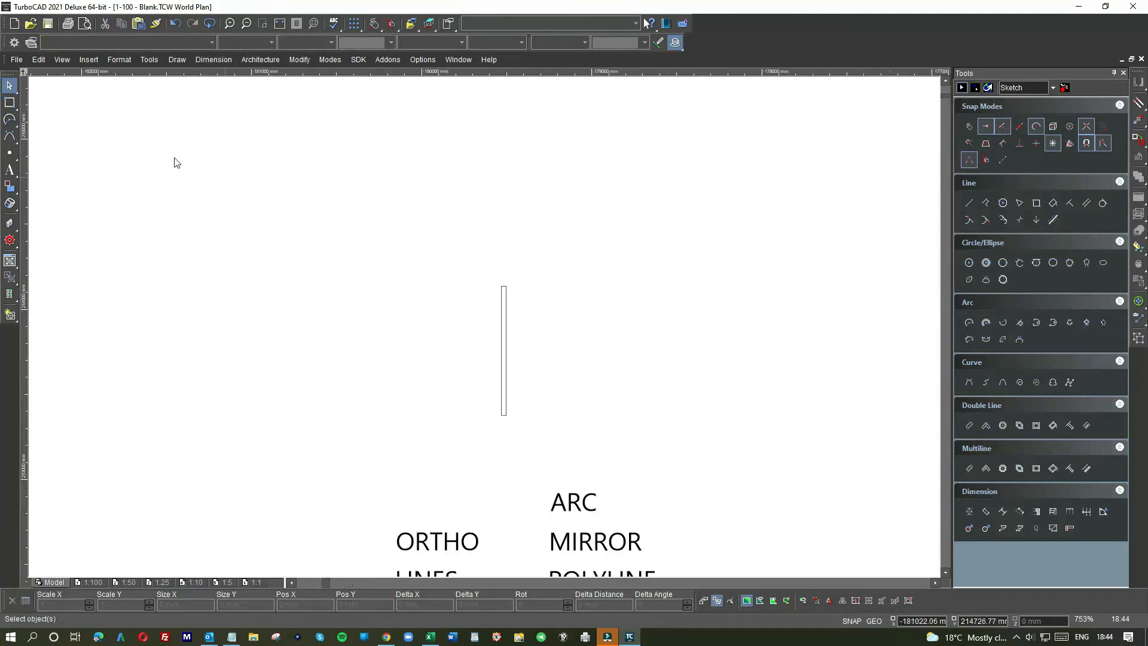
# Step: Draw a quarter arc of about 313 mm radius up and to the left of the rectangle, from 0° to 90°
pyautogui.click(9, 120)
pyautogui.click(246, 169)
pyautogui.click(299, 191)
pyautogui.click(299, 173)
pyautogui.click(247, 120)
pyautogui.click(13, 88)
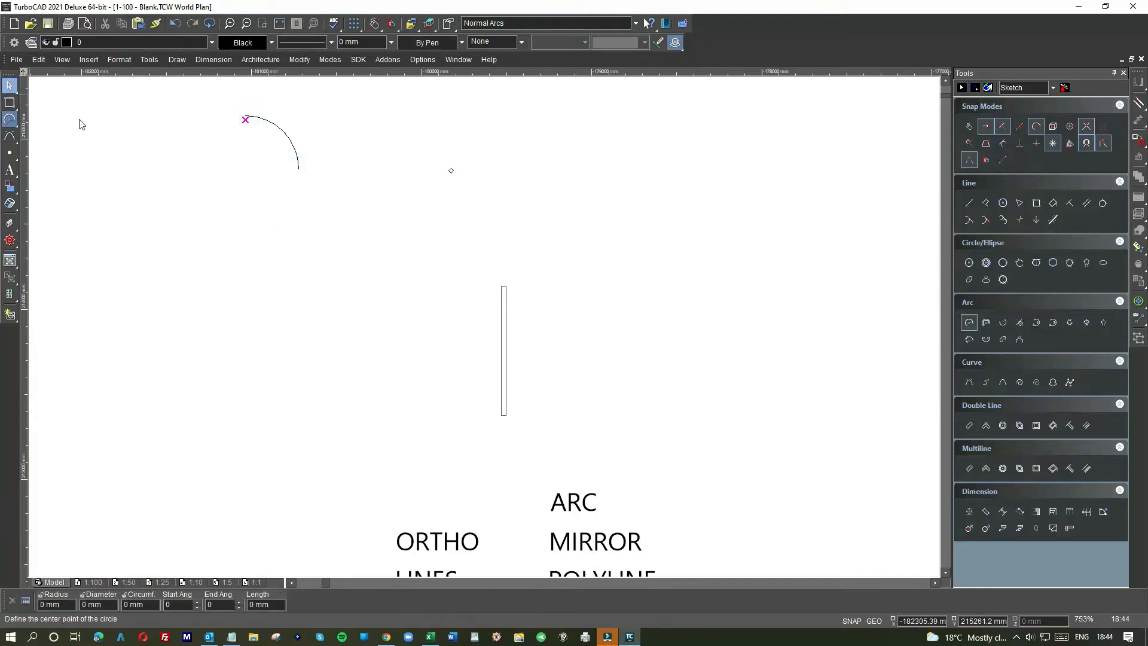
# Step: Rotate the quarter arc to 90° and move it to the left side of the vertical rectangle
pyautogui.click(296, 157)
pyautogui.moveTo(279, 142); pyautogui.dragTo(438, 310)
pyautogui.scroll(4, 443, 319)
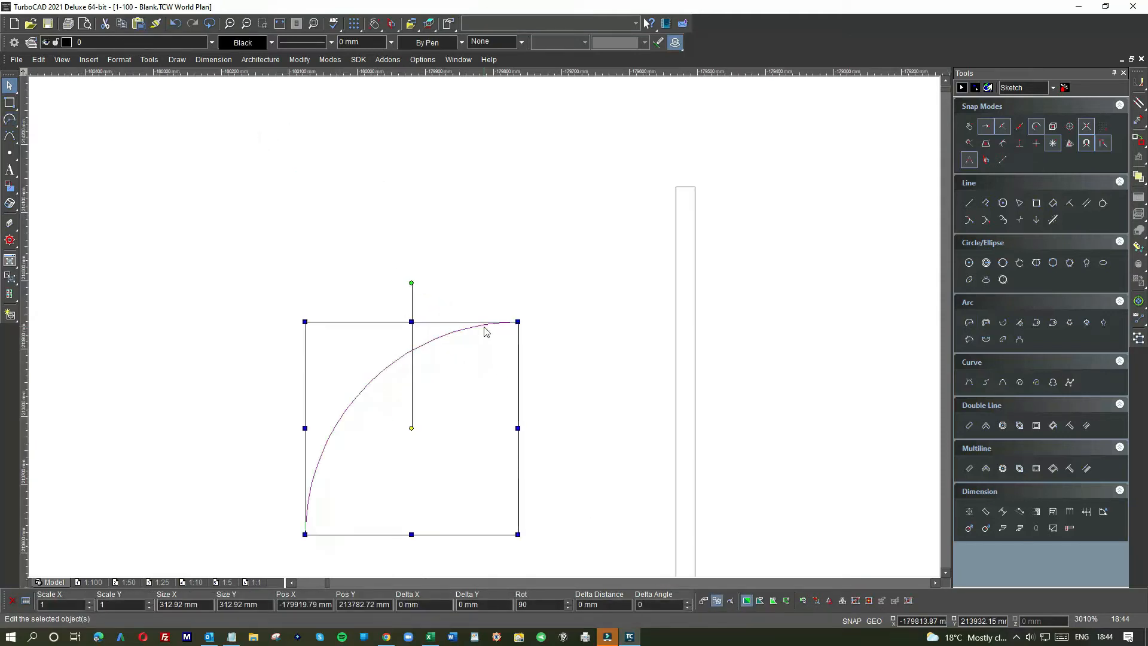
pyautogui.moveTo(462, 395); pyautogui.dragTo(457, 300)
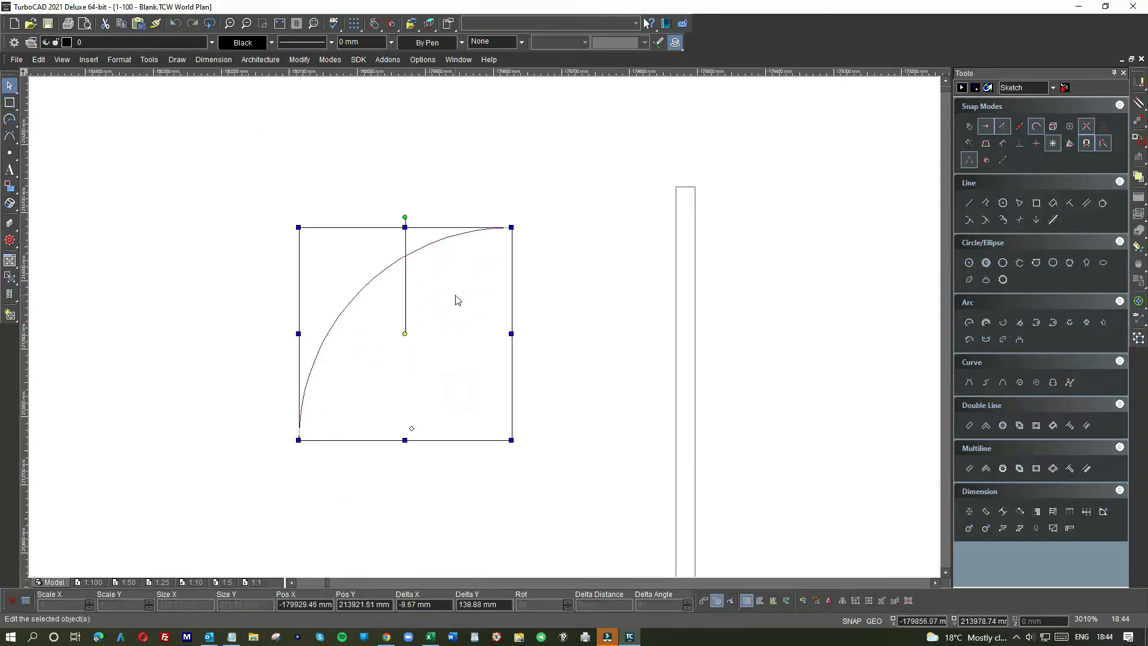
pyautogui.moveTo(387, 352); pyautogui.dragTo(351, 303)
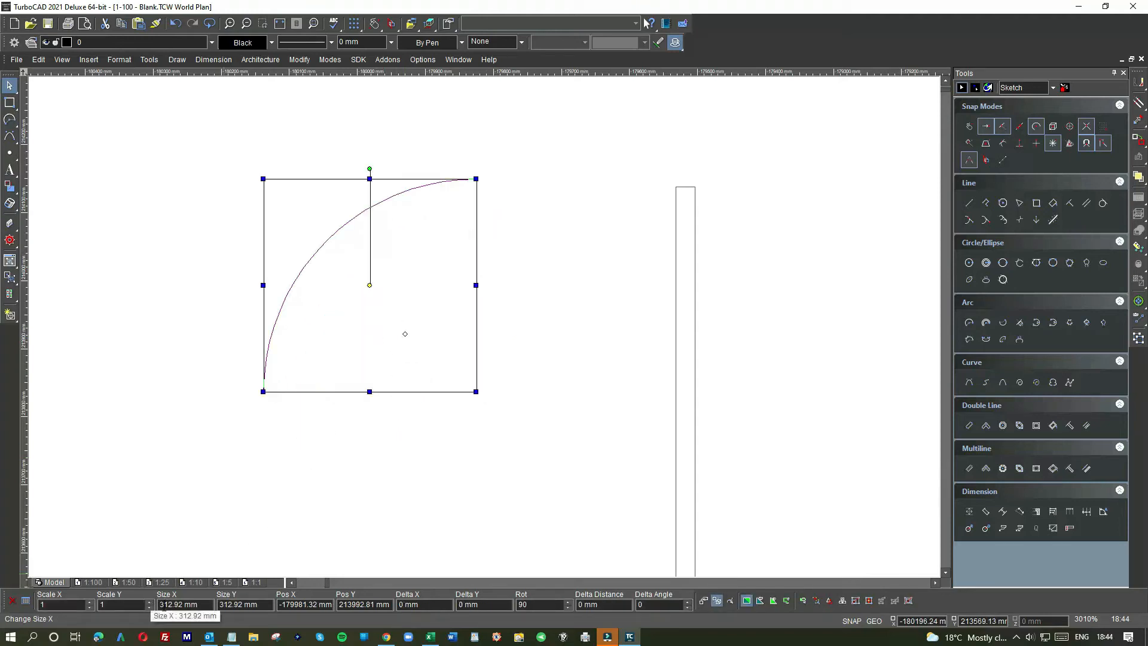
# Step: Set the quarter arc's X and Y sizes to 762 mm to match the rectangle's length
pyautogui.click(162, 605)
pyautogui.write('7')
pyautogui.press('Tab')
pyautogui.write('762')
pyautogui.press('Return')
# Step: Move the 762 mm arc so its upper end snaps onto the rectangle's top-left corner
pyautogui.scroll(-2, 487, 326)
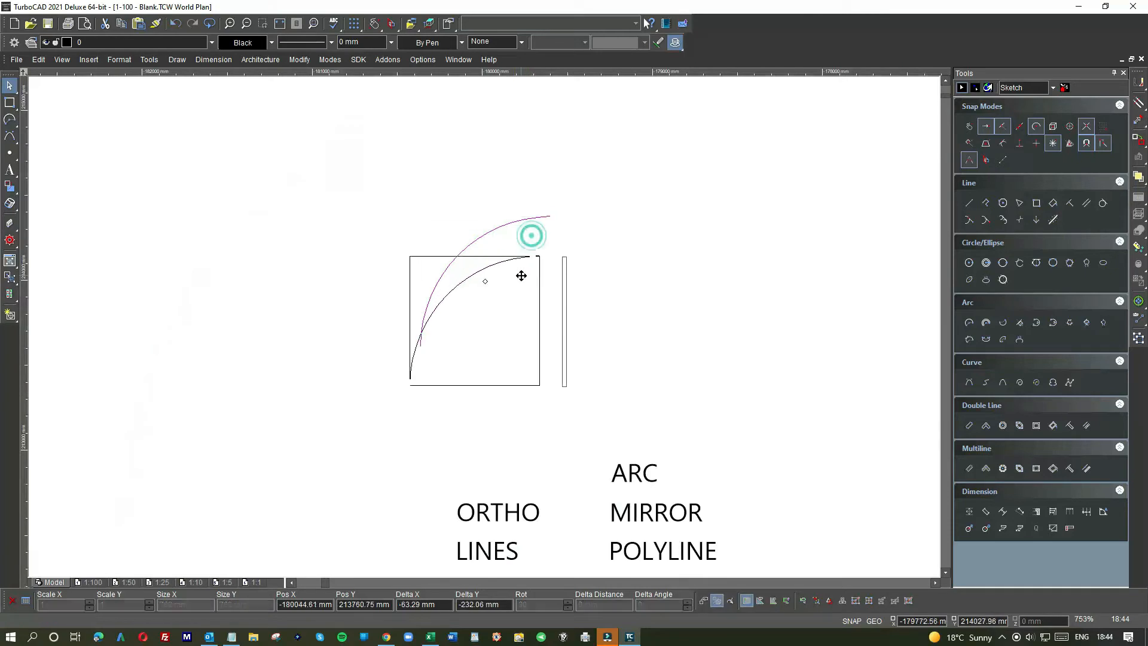
pyautogui.scroll(2, 532, 257)
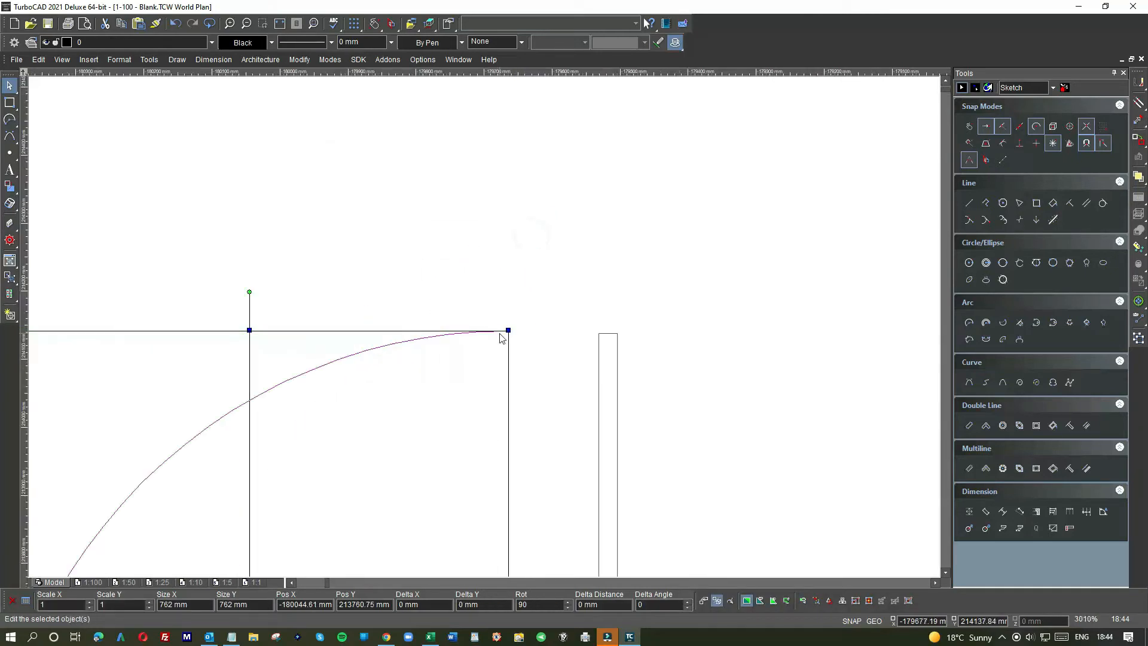
pyautogui.scroll(1, 486, 332)
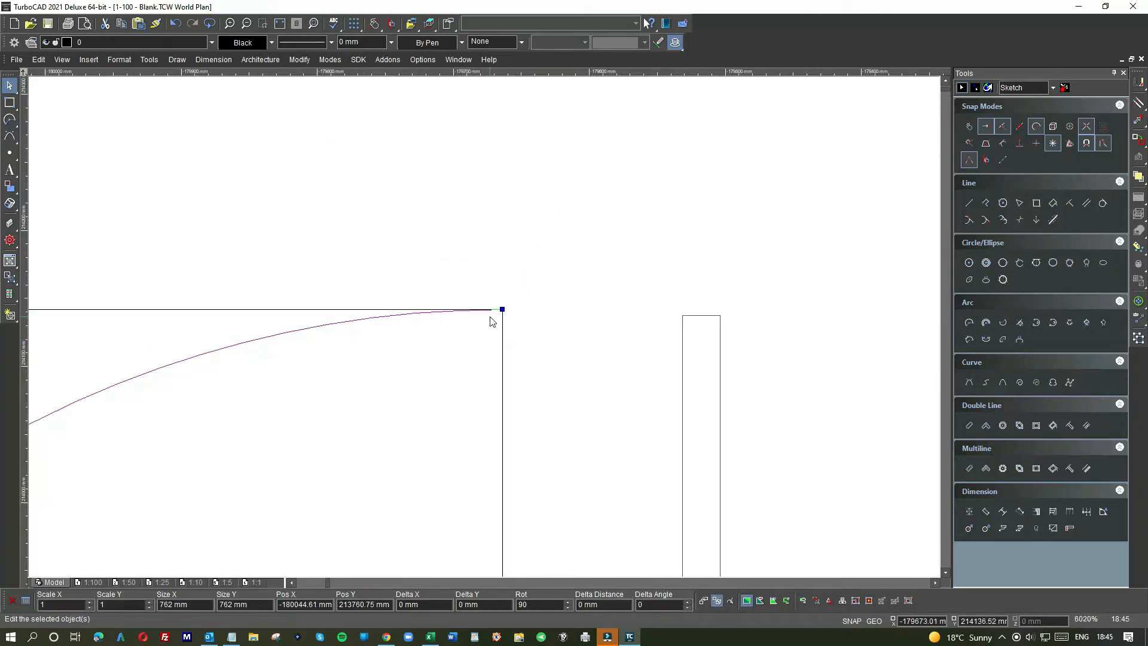
pyautogui.click(503, 310)
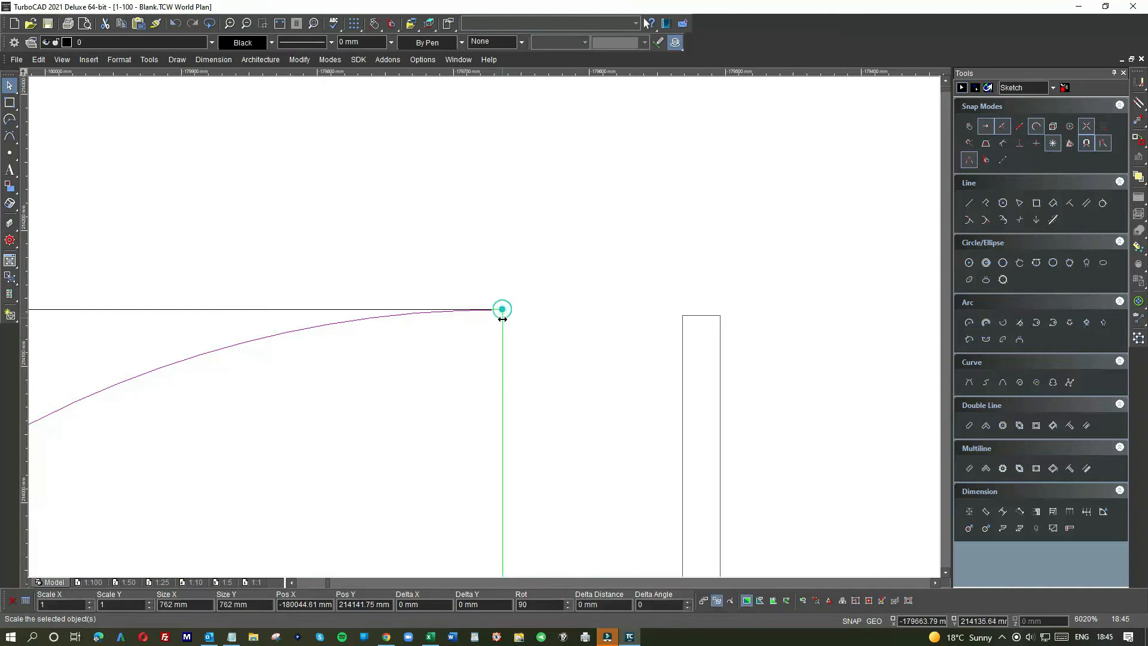
pyautogui.click(682, 315)
pyautogui.click(582, 269)
pyautogui.scroll(-4, 557, 333)
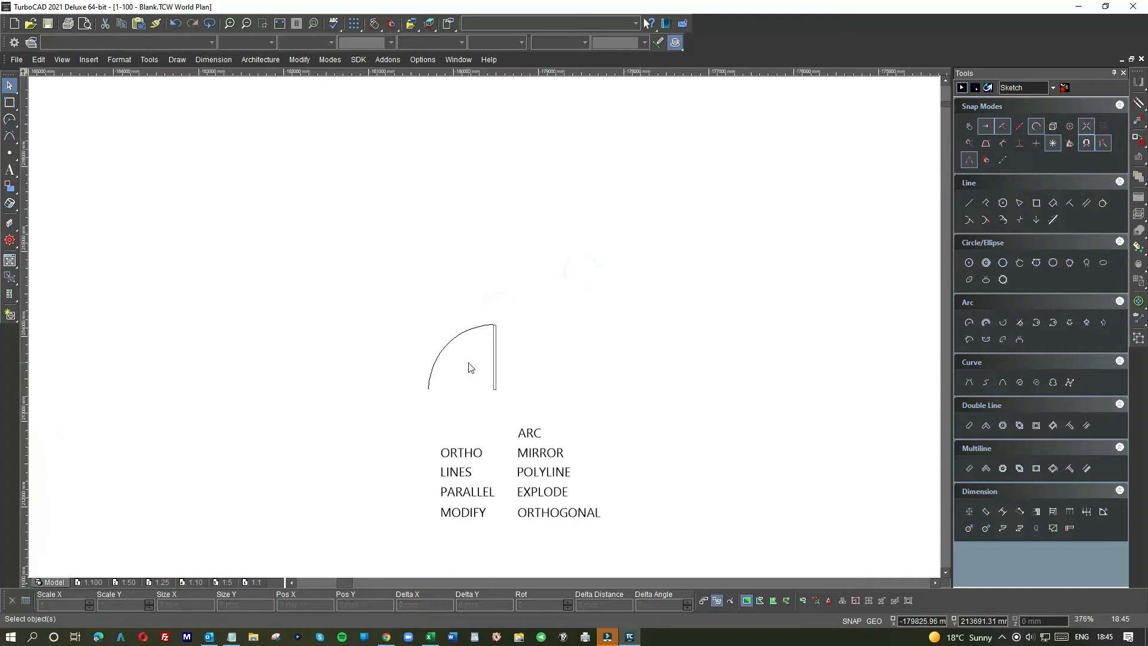
# Step: Change the arc's pen color to Light Gray and its line pattern to dashed
pyautogui.click(450, 348)
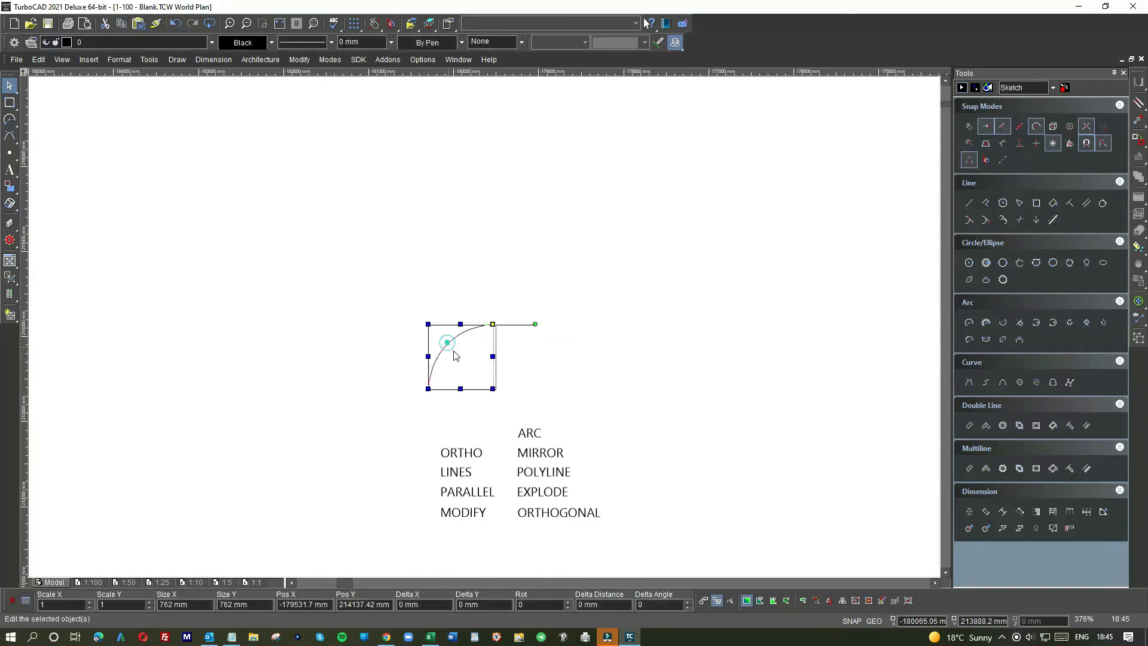
pyautogui.click(256, 45)
pyautogui.doubleClick(503, 244)
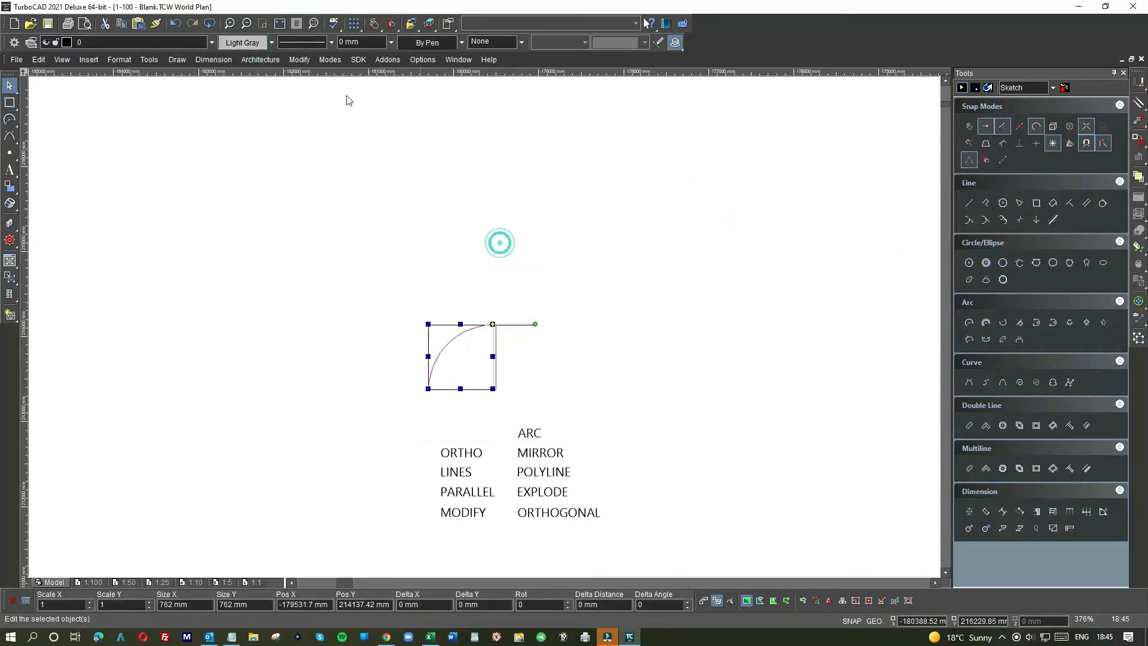
pyautogui.click(299, 42)
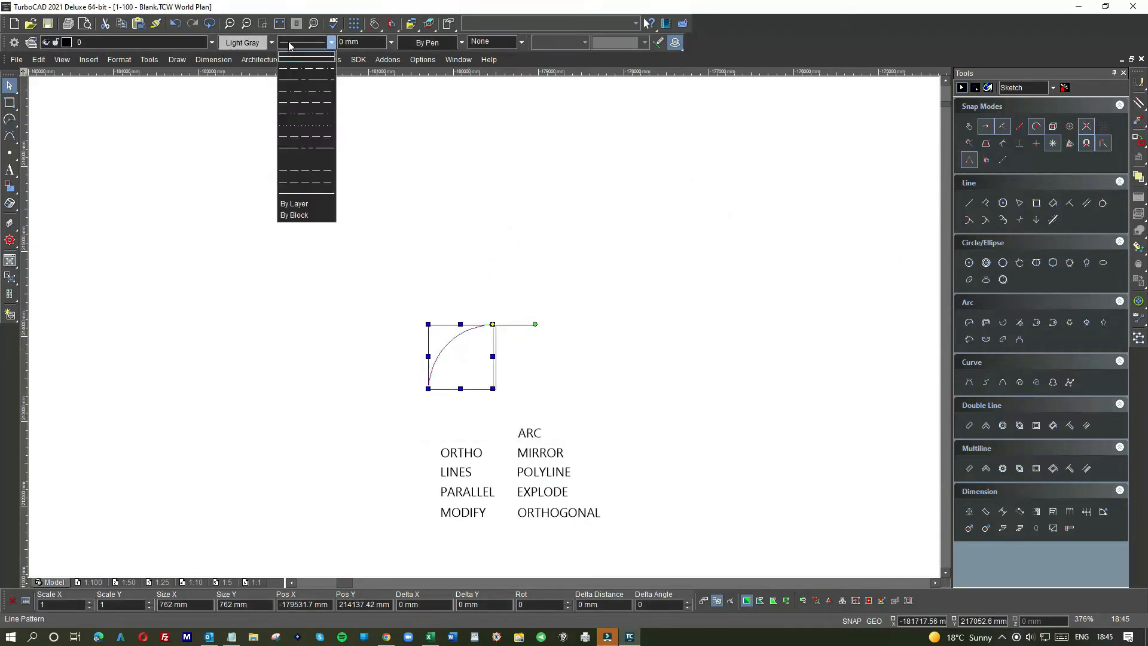
pyautogui.click(305, 170)
pyautogui.click(513, 227)
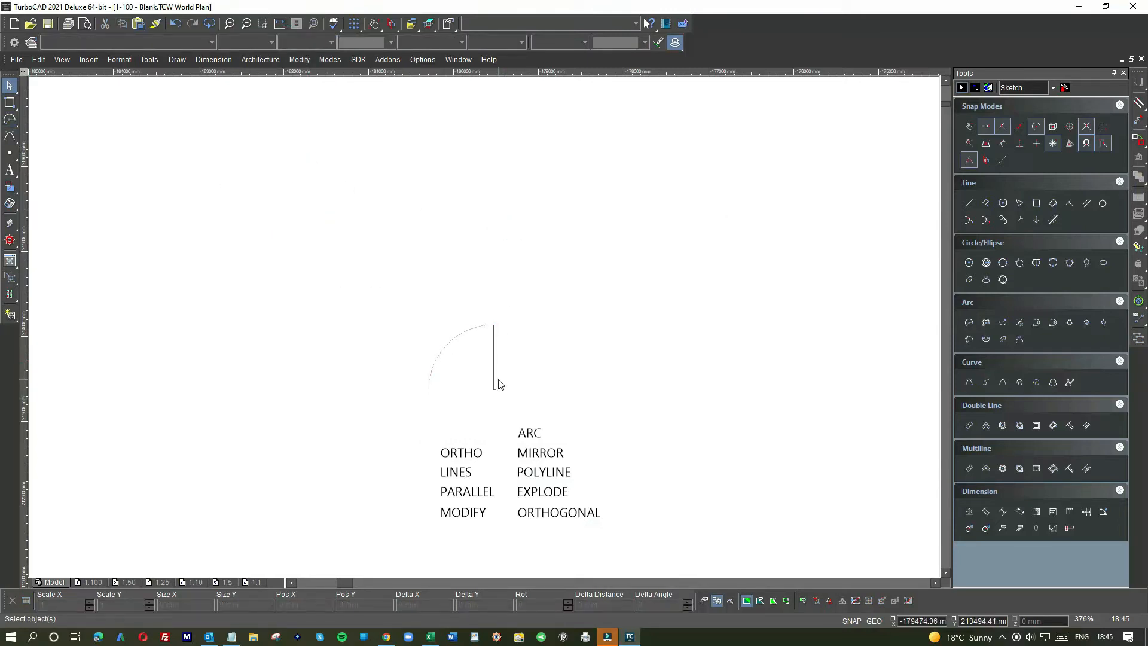
# Step: Move the door leaf and its dashed arc together up and to the right, and reselect both parts
pyautogui.click(496, 342)
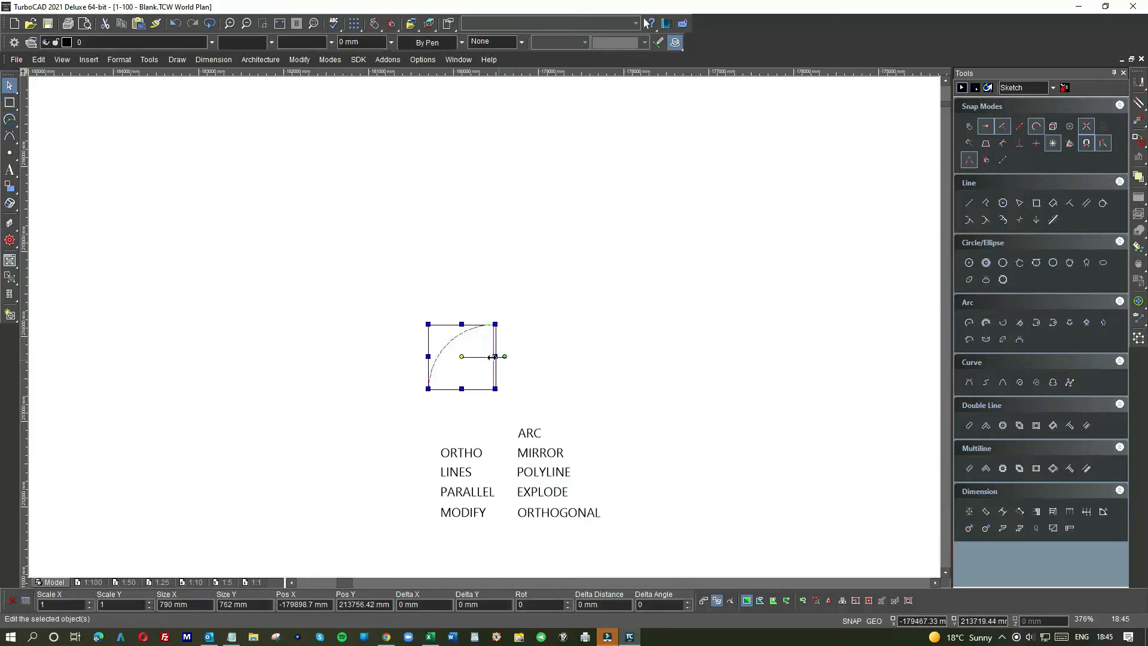
pyautogui.moveTo(475, 344); pyautogui.dragTo(591, 303)
pyautogui.click(629, 344)
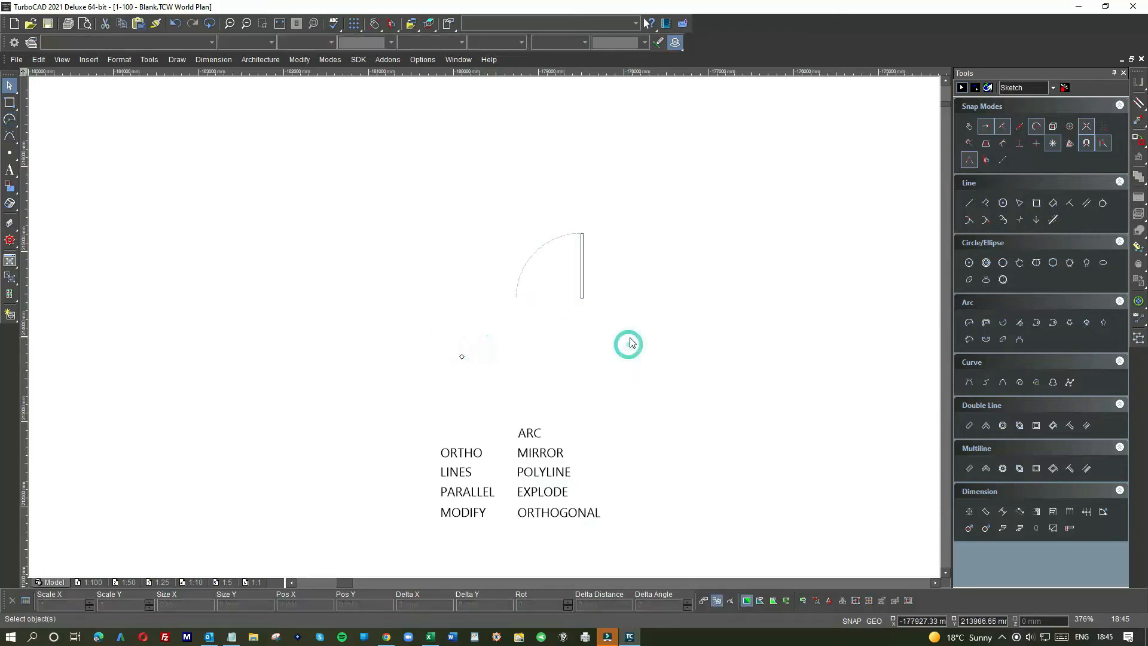
pyautogui.moveTo(473, 216); pyautogui.dragTo(612, 303)
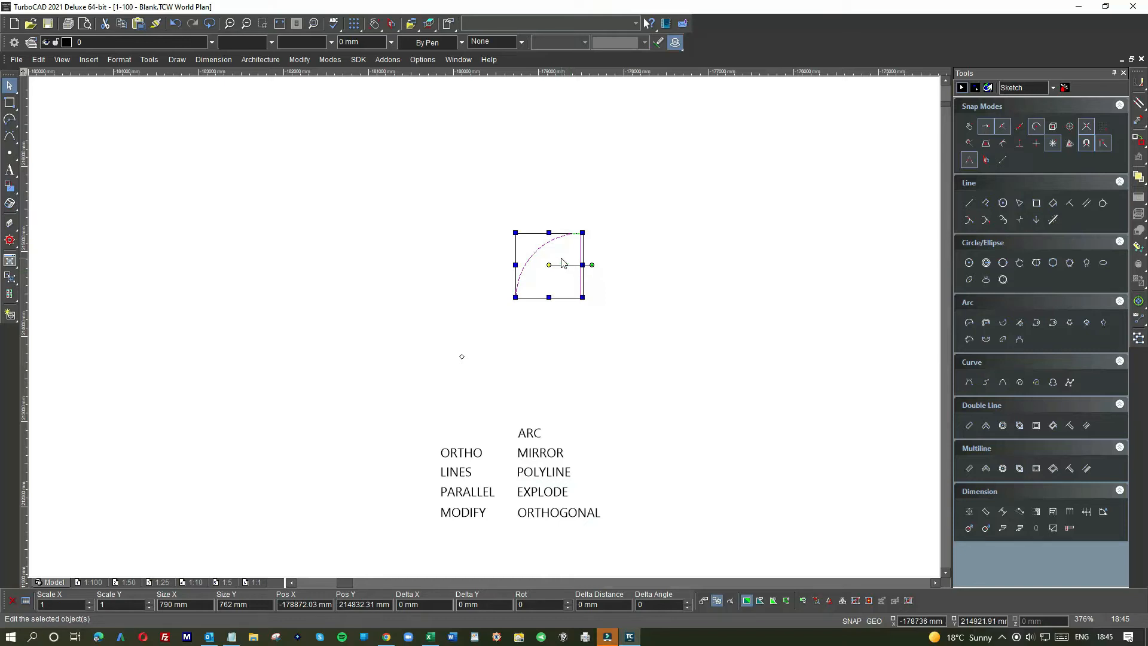
pyautogui.click(482, 238)
pyautogui.moveTo(478, 214); pyautogui.dragTo(619, 319)
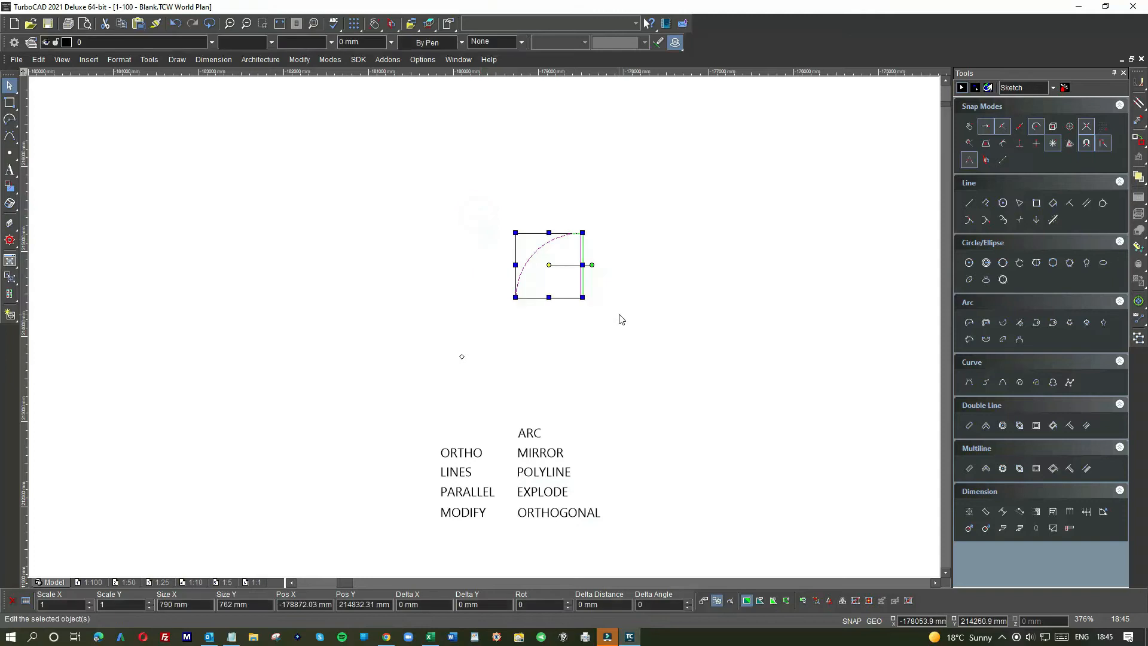
# Step: Deselect the door and draw a semicircular arc with its opening facing down in the empty upper-left area
pyautogui.click(9, 121)
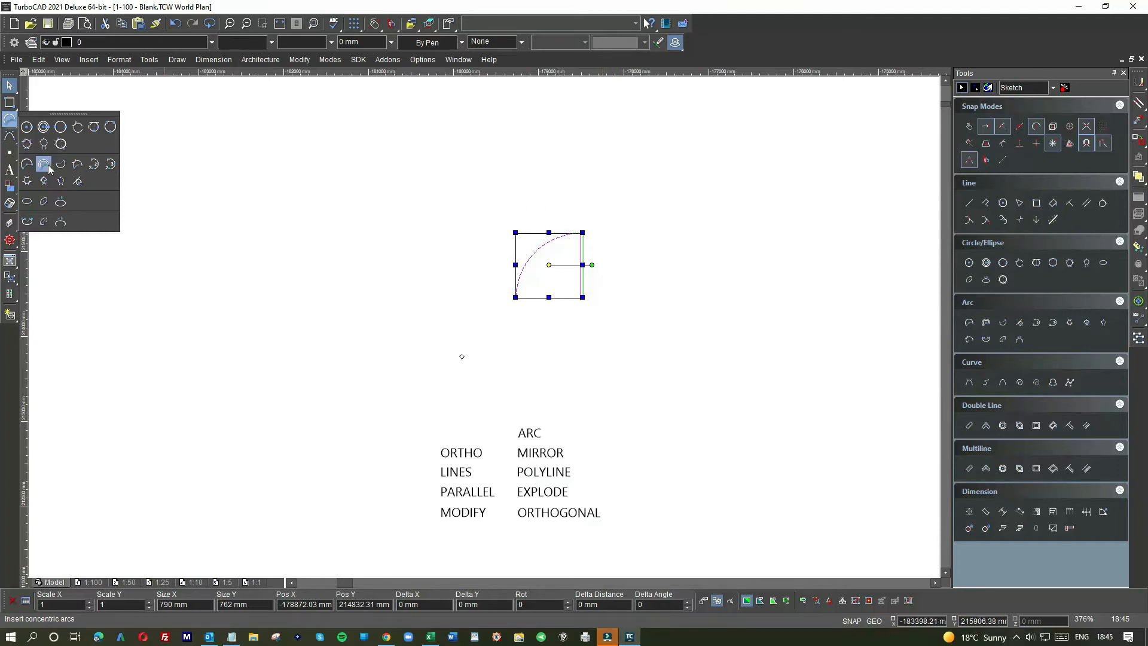
pyautogui.click(198, 137)
pyautogui.click(192, 171)
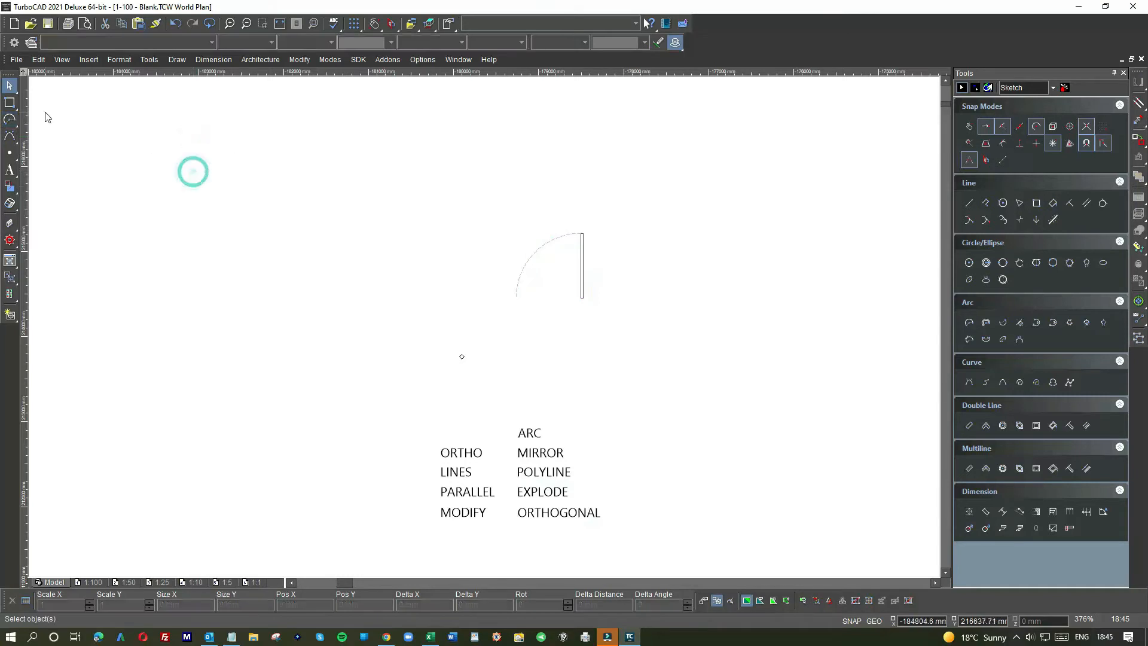
pyautogui.click(274, 153)
pyautogui.click(321, 210)
pyautogui.click(335, 154)
pyautogui.click(201, 153)
# Step: Draw a three-quarter arc below the semicircle, about 577 mm in radius, starting at 180° and ending at 90°
pyautogui.click(229, 212)
pyautogui.click(278, 211)
pyautogui.click(185, 210)
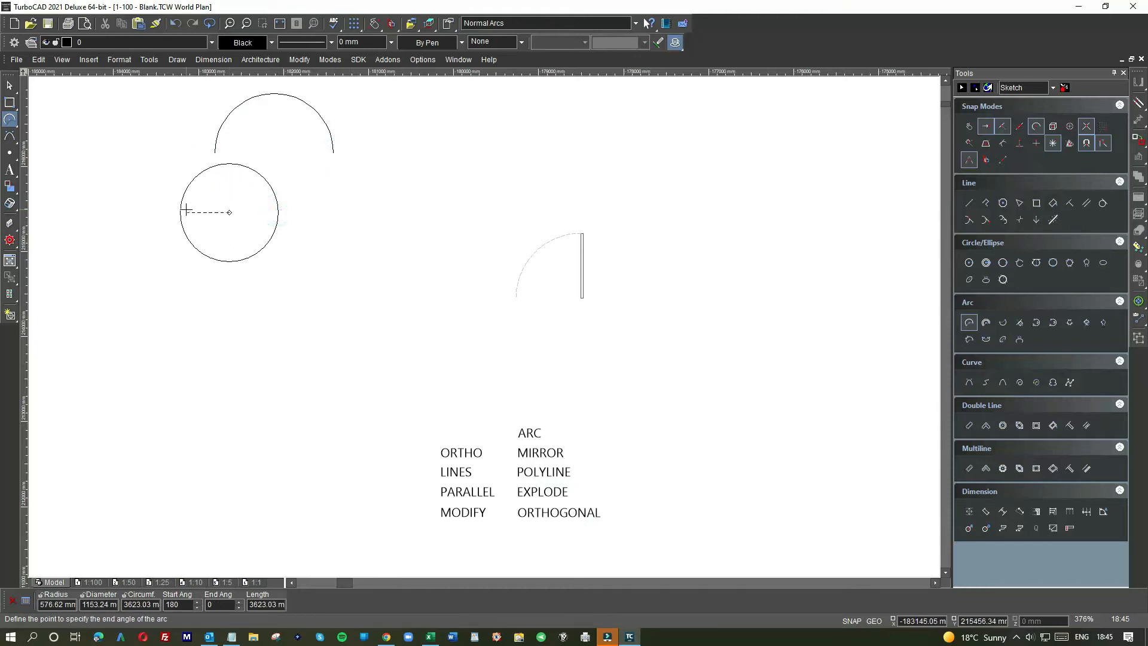
pyautogui.click(235, 167)
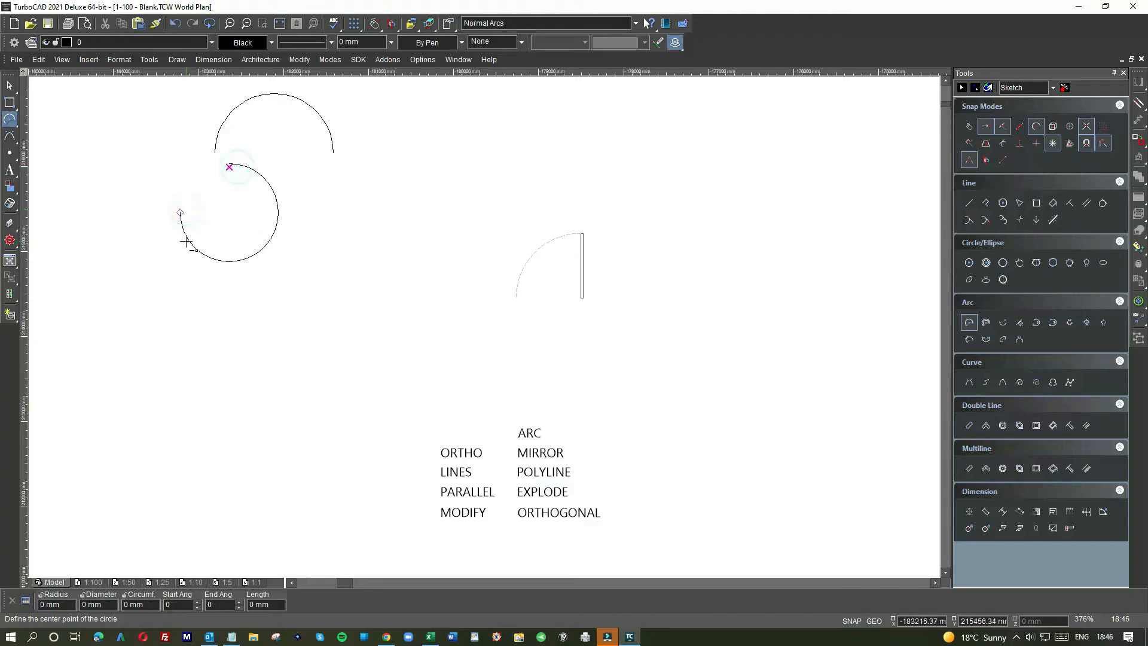
# Step: Set the three-quarter arc's reference point at its upper end and snap it onto the semicircle's left endpoint
pyautogui.click(9, 86)
pyautogui.click(233, 164)
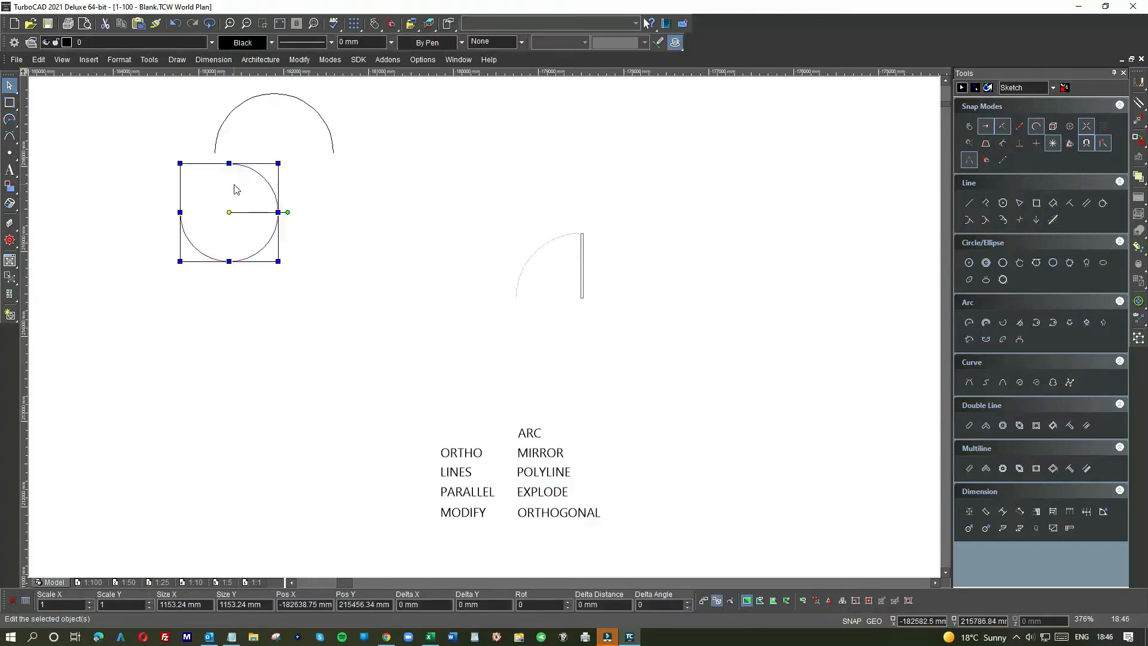
pyautogui.moveTo(234, 191); pyautogui.dragTo(219, 187)
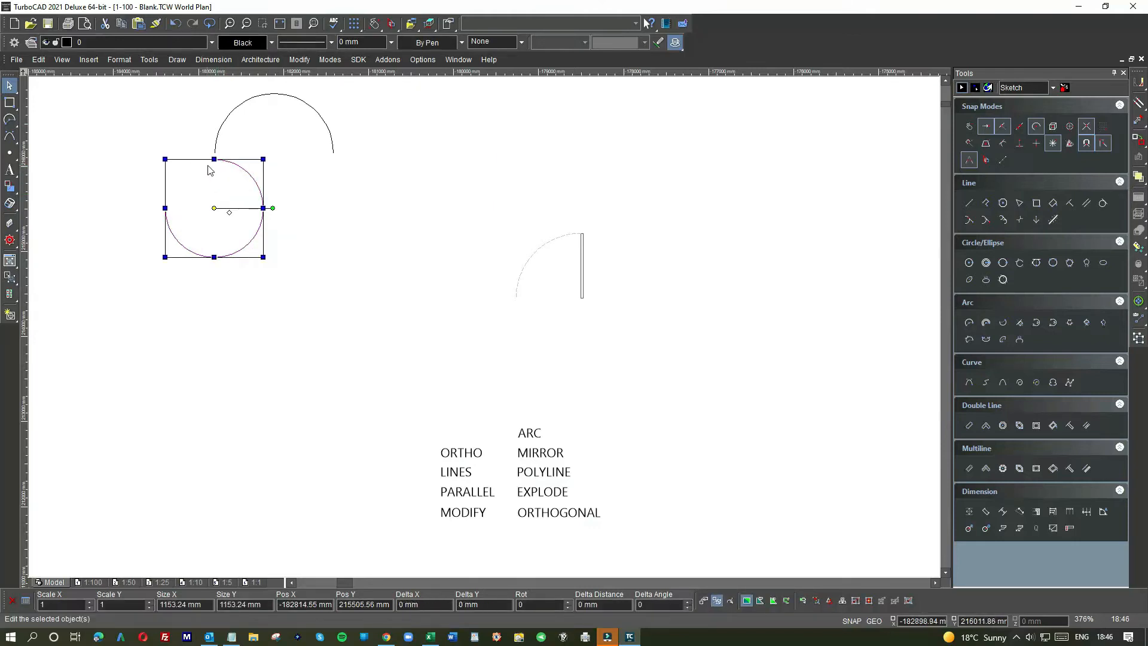
pyautogui.scroll(5, 210, 171)
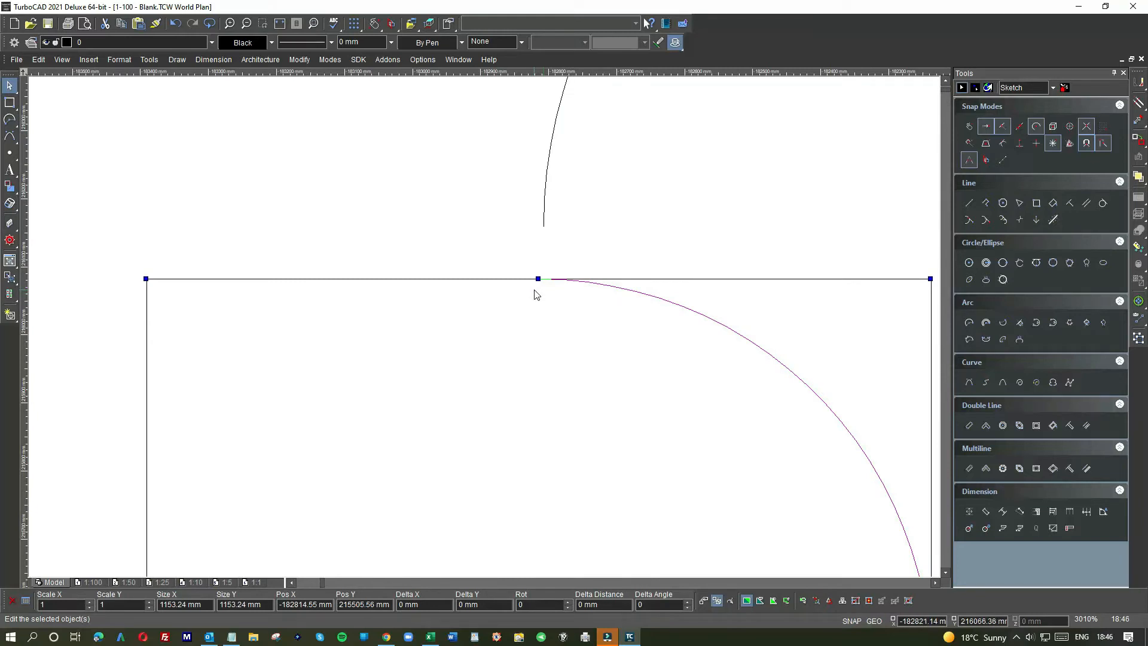
pyautogui.press('d')
pyautogui.click(538, 280)
pyautogui.click(538, 282)
pyautogui.click(538, 280)
pyautogui.click(544, 226)
pyautogui.click(503, 271)
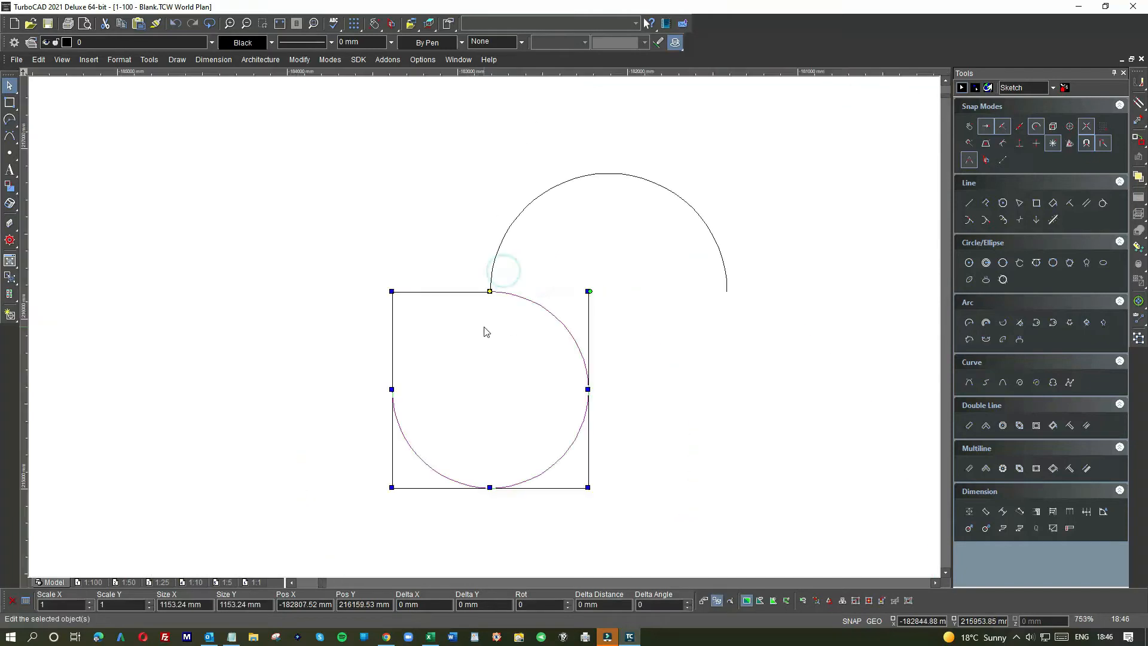
pyautogui.press('Escape')
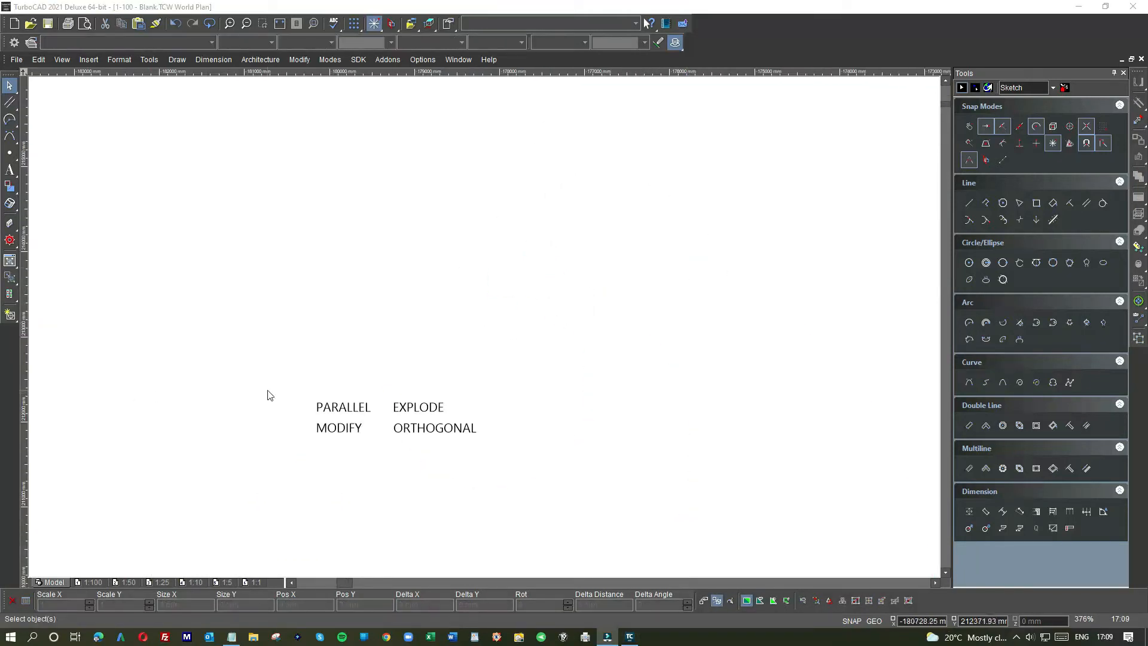
# Step: Draw a vertical line about 3361 mm long to the right of the text labels
pyautogui.click(353, 411)
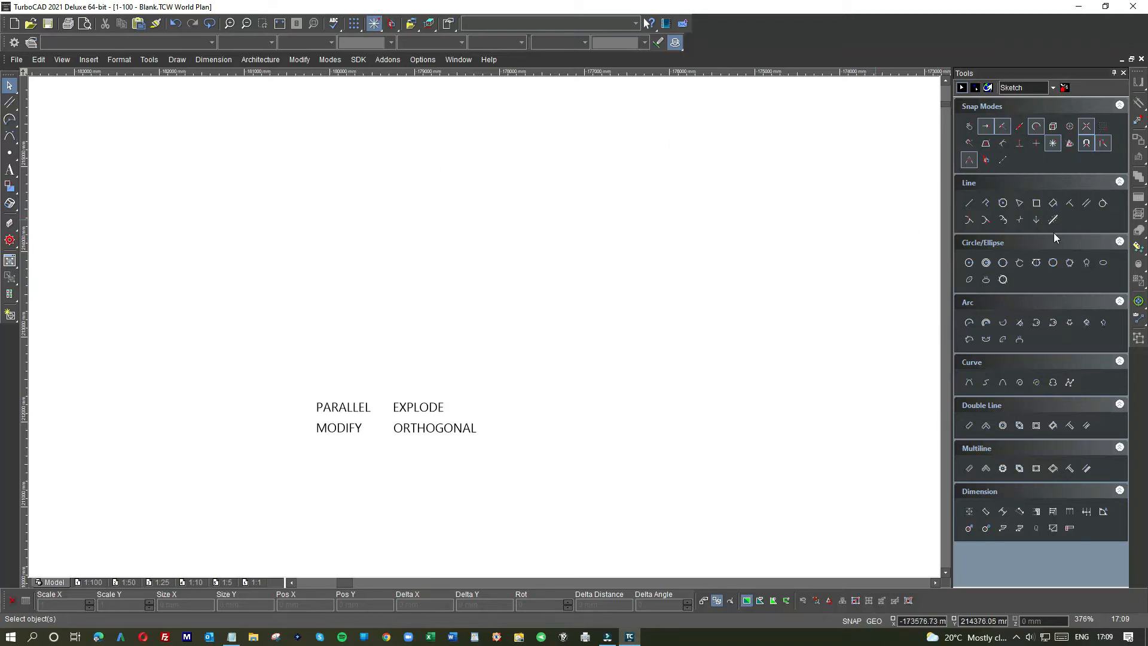
pyautogui.click(969, 203)
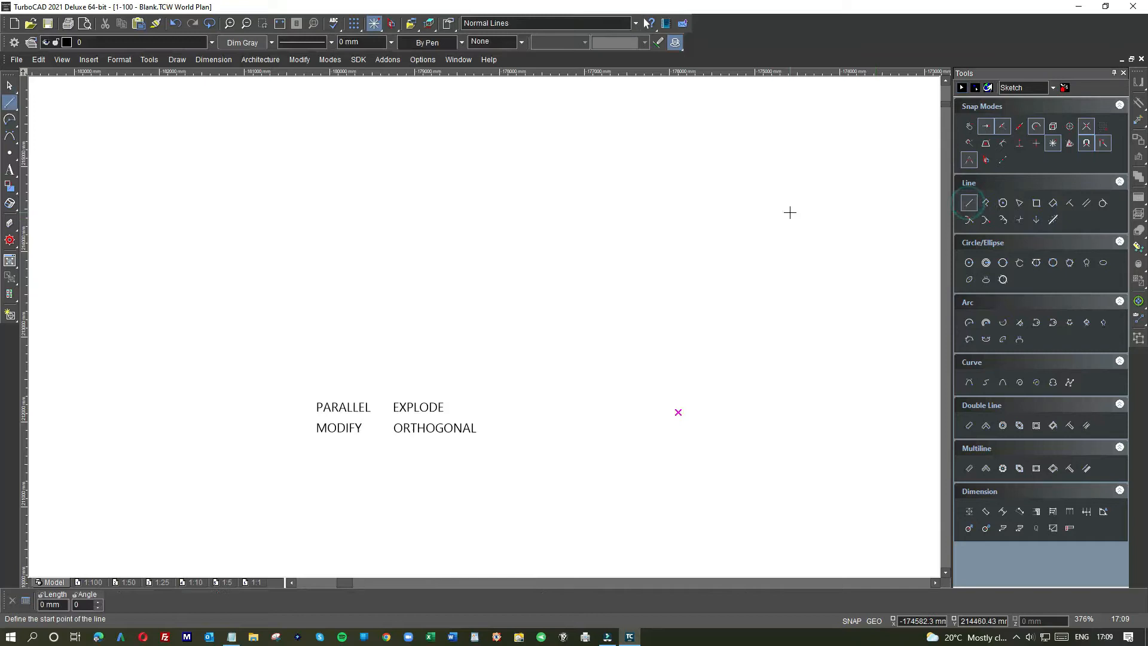
pyautogui.click(694, 160)
pyautogui.click(720, 446)
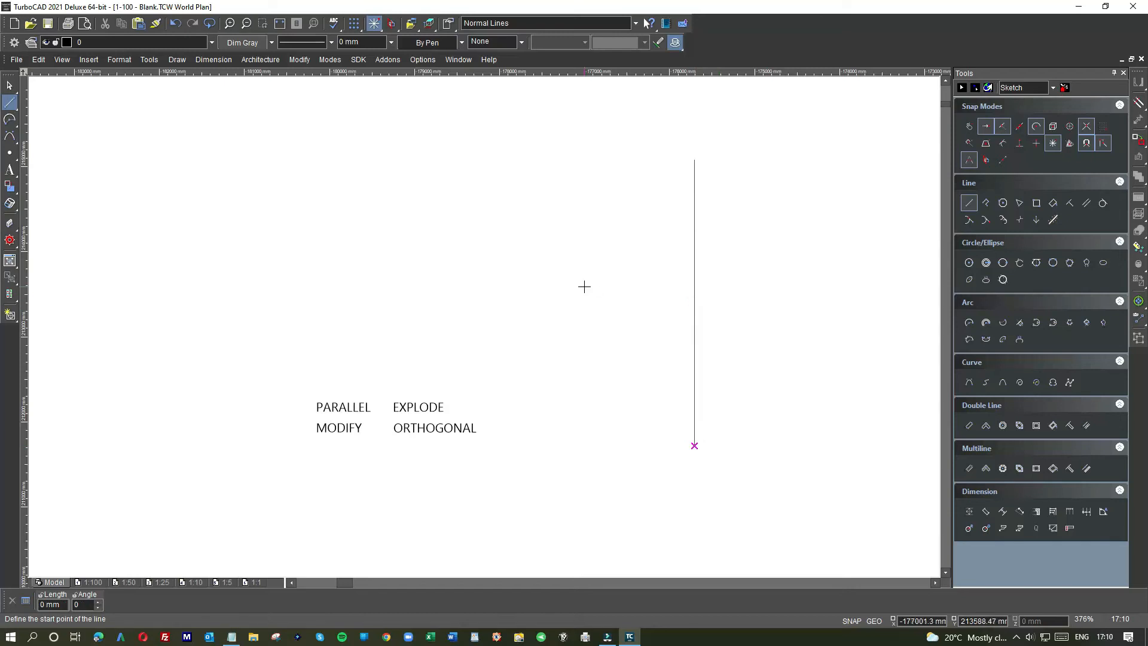
# Step: Create a parallel copy of the vertical line, offset 850 mm to its right
pyautogui.click(1087, 204)
pyautogui.click(695, 283)
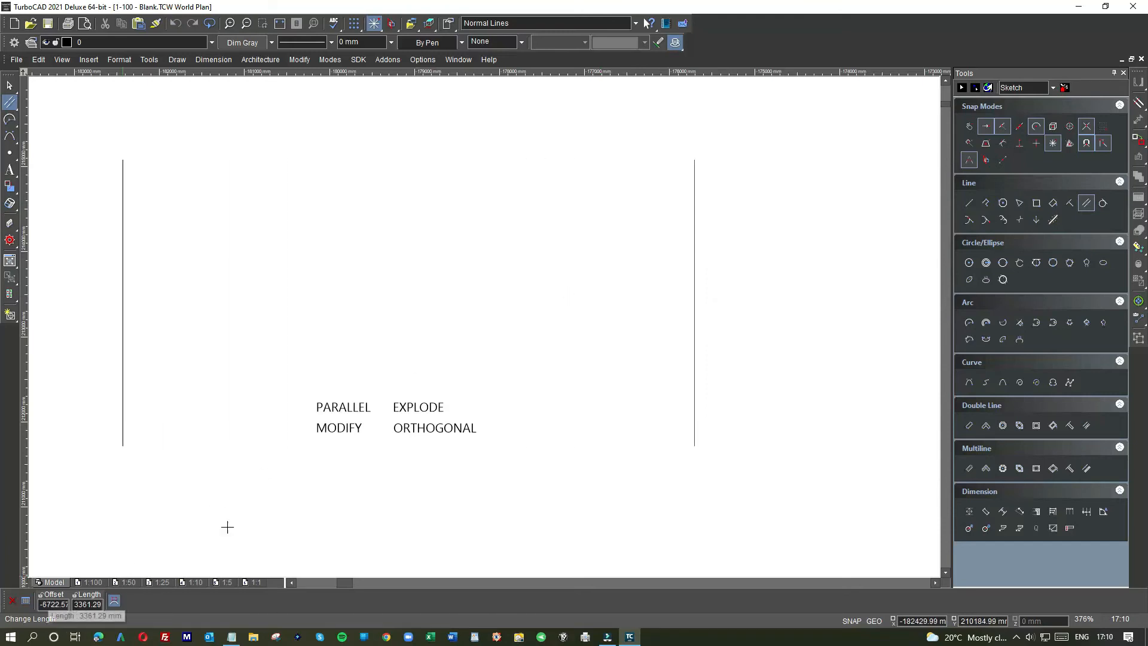
pyautogui.press('Tab')
pyautogui.press('Tab')
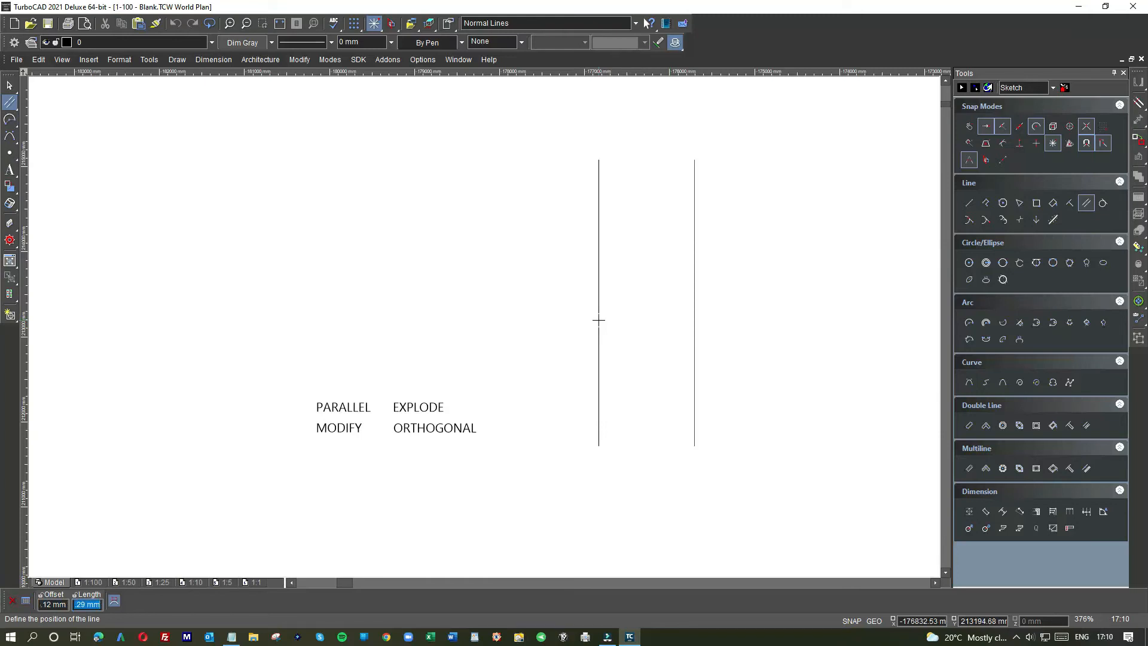
pyautogui.press('Tab')
pyautogui.press('Tab')
pyautogui.press('Tab')
pyautogui.press('Tab')
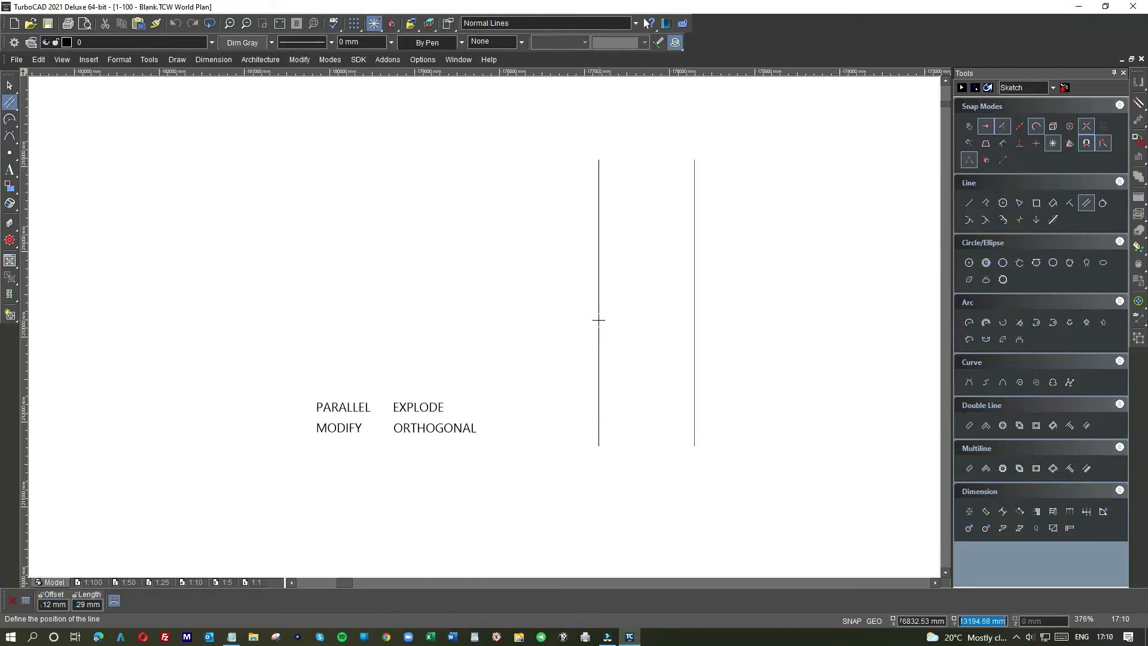
pyautogui.write('850')
pyautogui.press('Return')
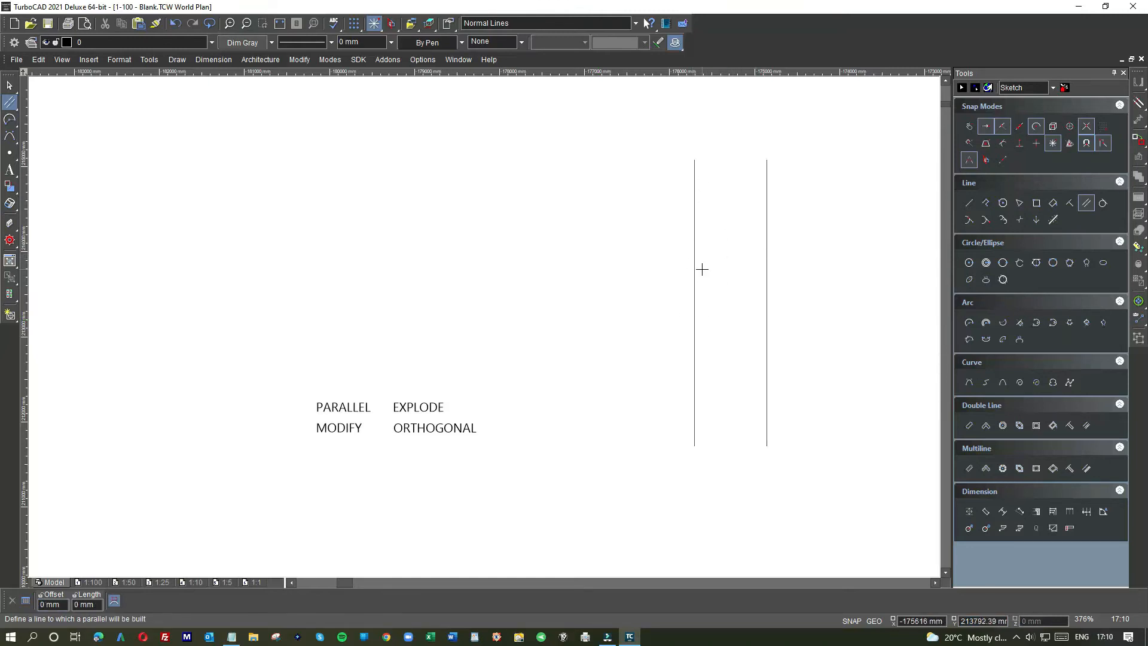
# Step: Connect the lower ends of the two vertical lines with a horizontal line
pyautogui.click(970, 206)
pyautogui.click(695, 448)
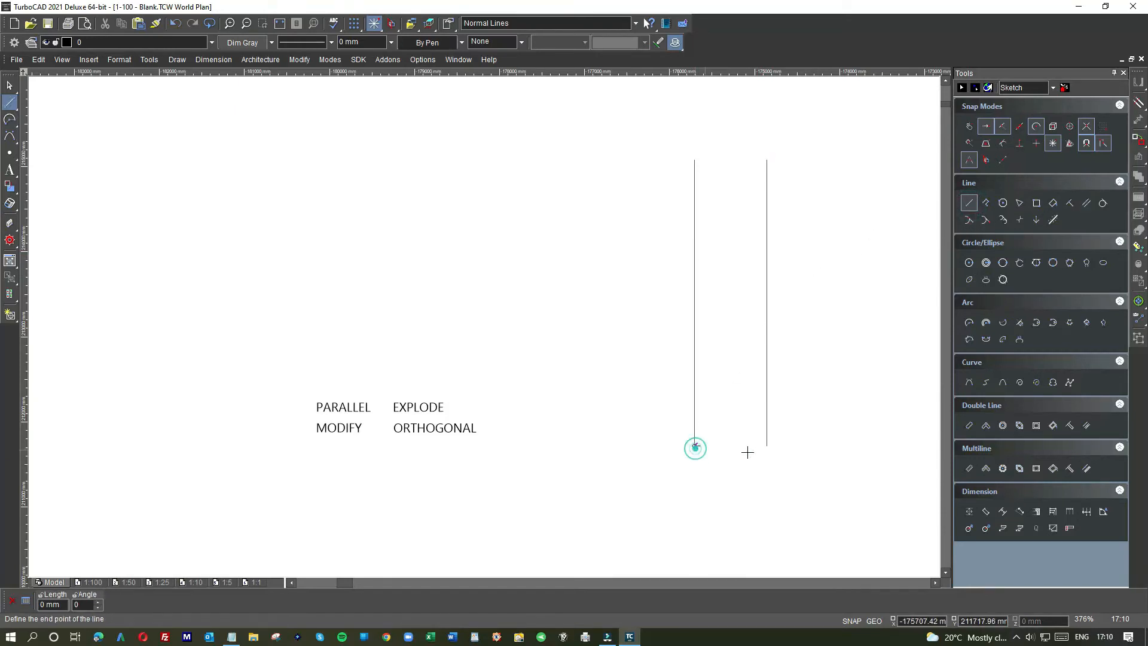
pyautogui.click(767, 446)
# Step: Build three parallel lines upward from the bottom horizontal line, entering a 240 mm offset for each
pyautogui.click(1086, 203)
pyautogui.click(726, 445)
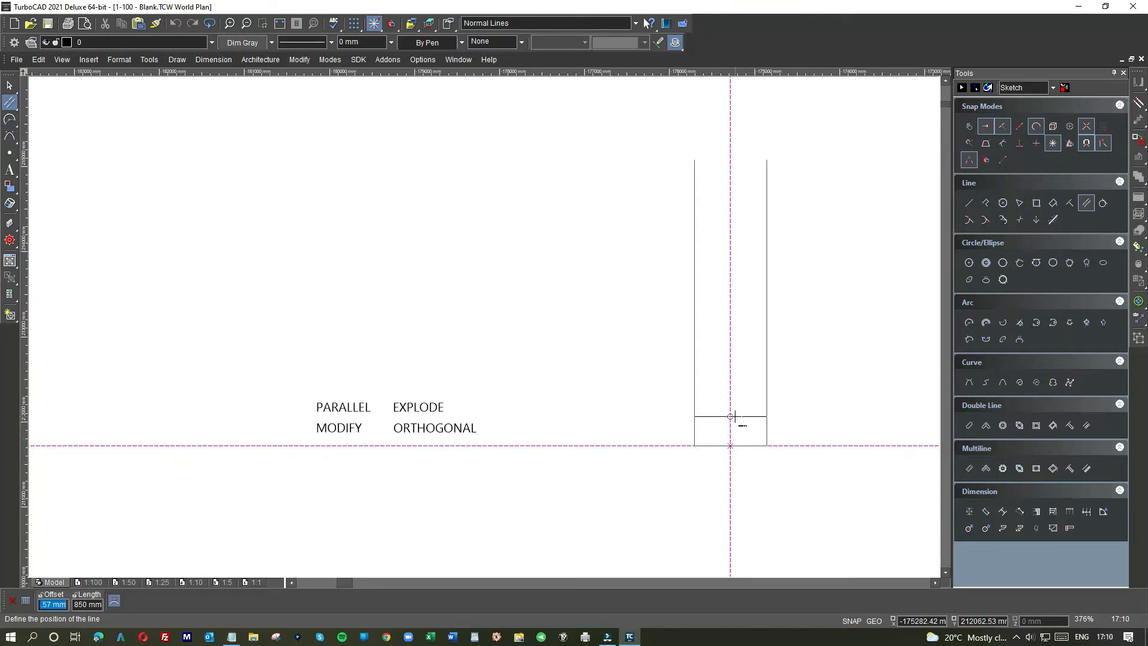
pyautogui.write('24')
pyautogui.press('Return')
pyautogui.click(739, 423)
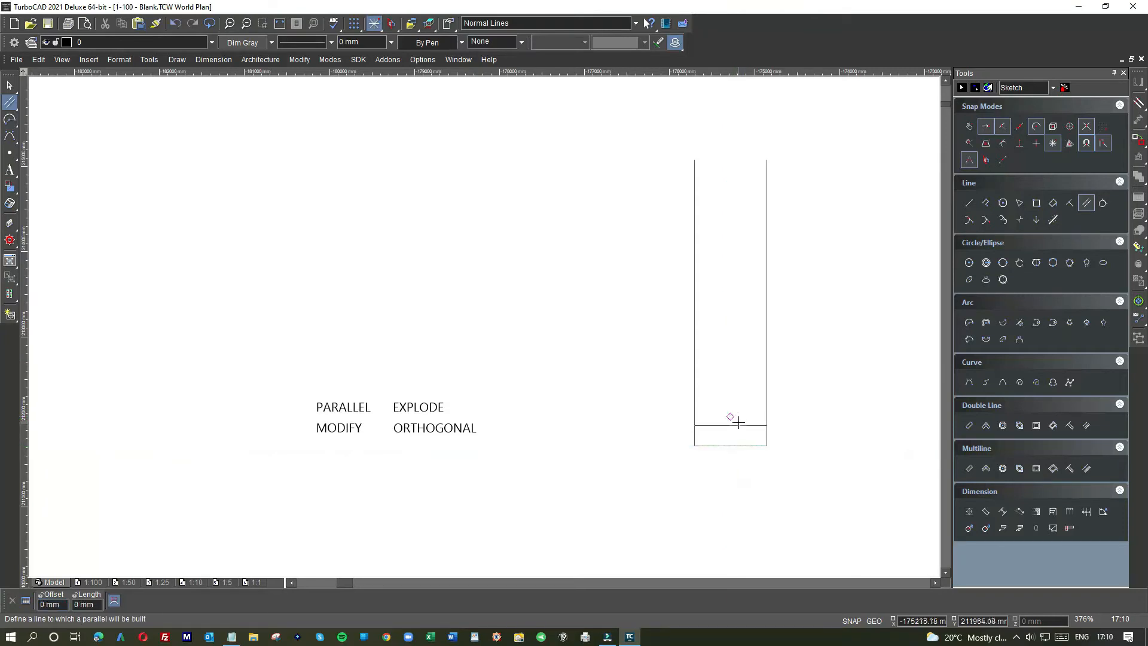
pyautogui.write('24')
pyautogui.press('Return')
pyautogui.click(734, 405)
pyautogui.write('240')
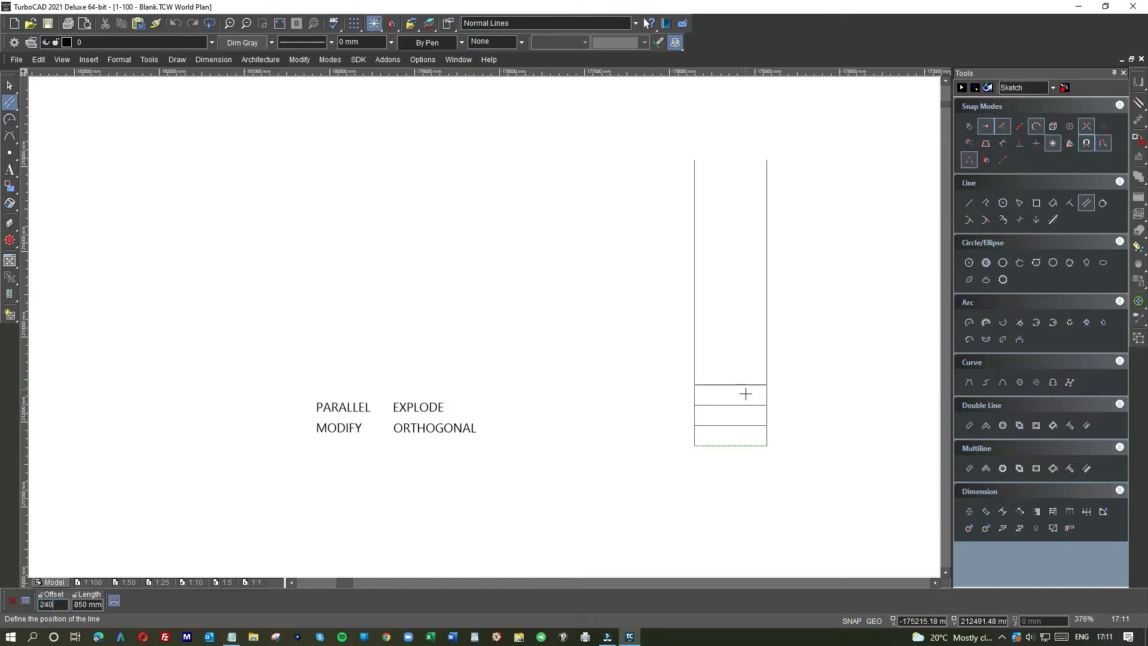
pyautogui.press('Return')
# Step: Create a parallel line below the bottom horizontal line with an offset of -240 mm
pyautogui.write('2')
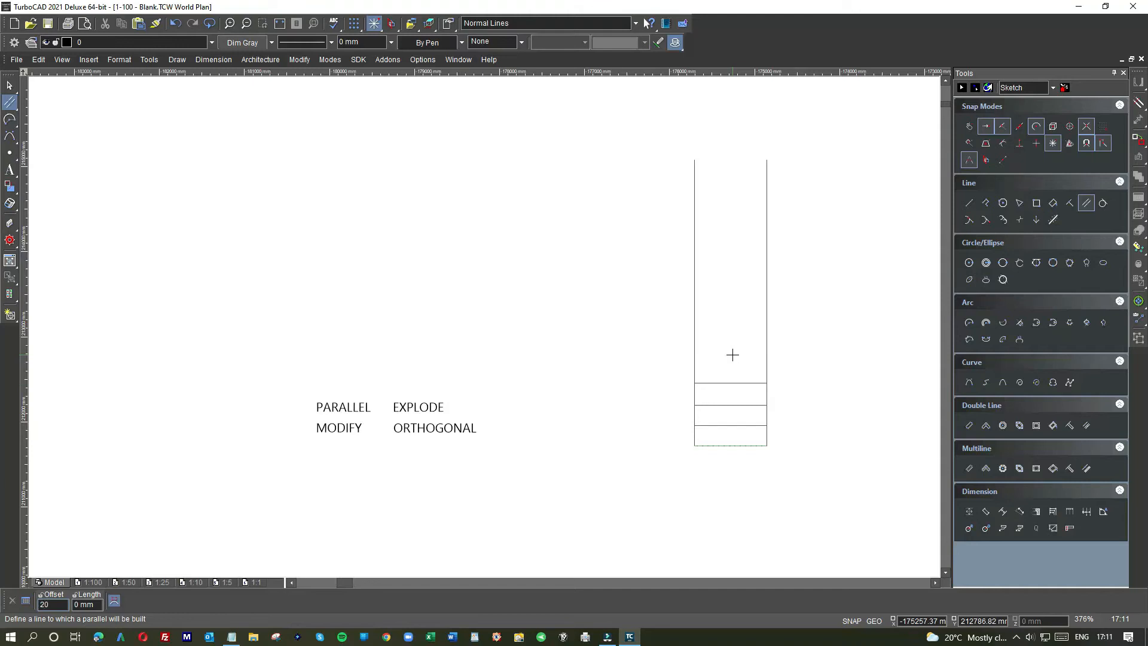
pyautogui.scroll(-2, 731, 354)
pyautogui.scroll(5, 482, 343)
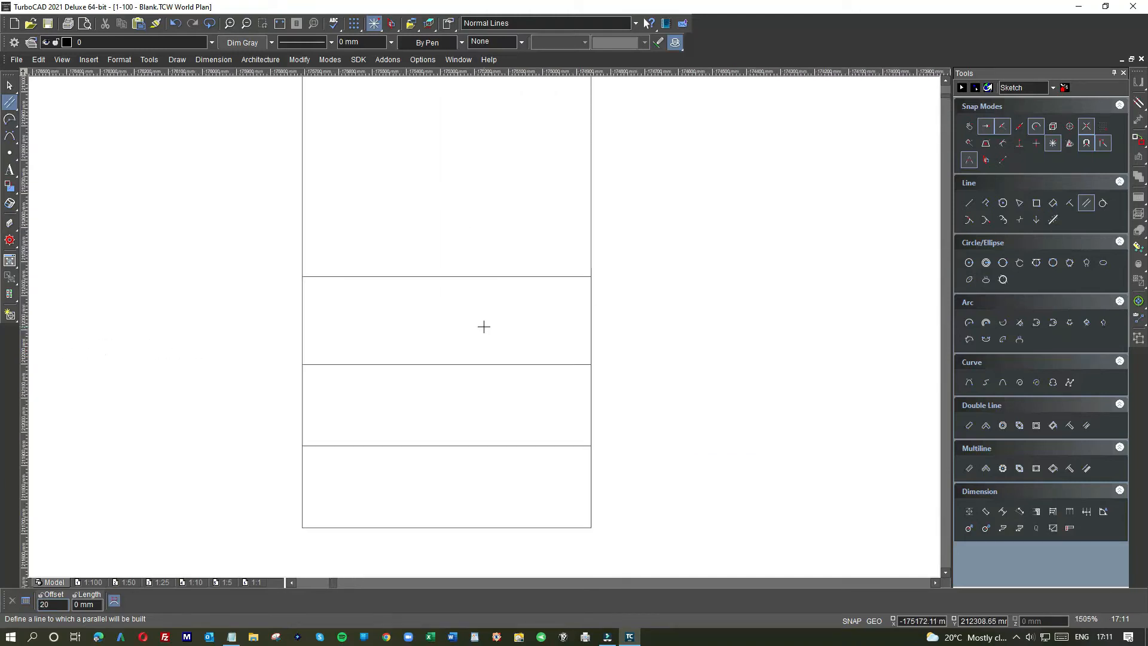
pyautogui.scroll(-2, 484, 327)
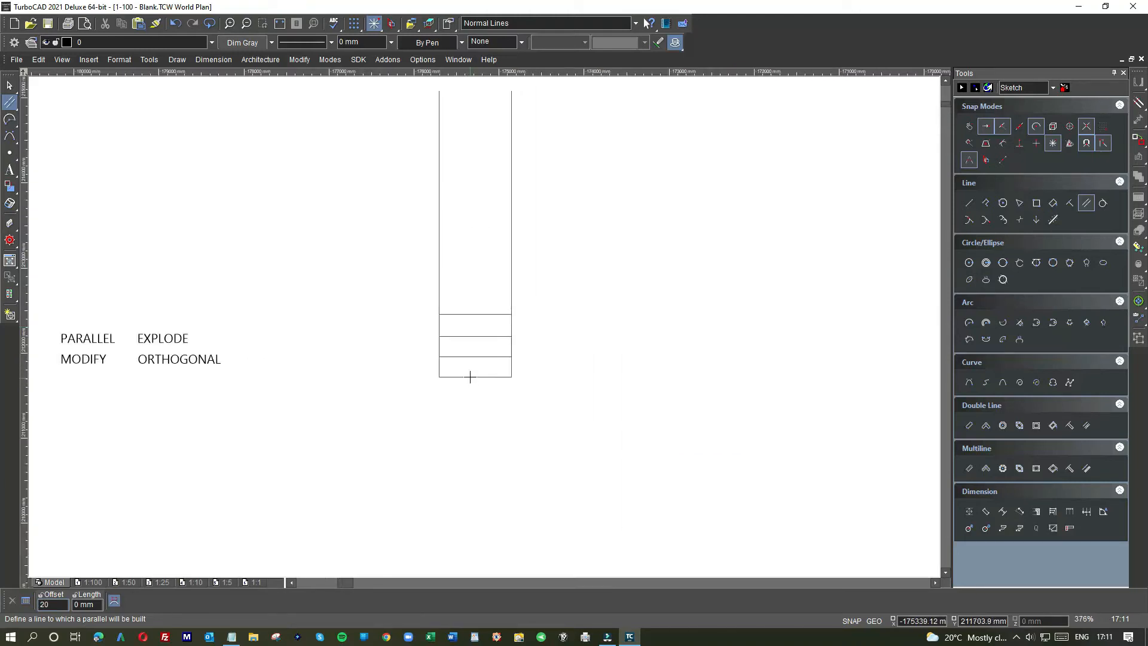
pyautogui.scroll(2, 483, 326)
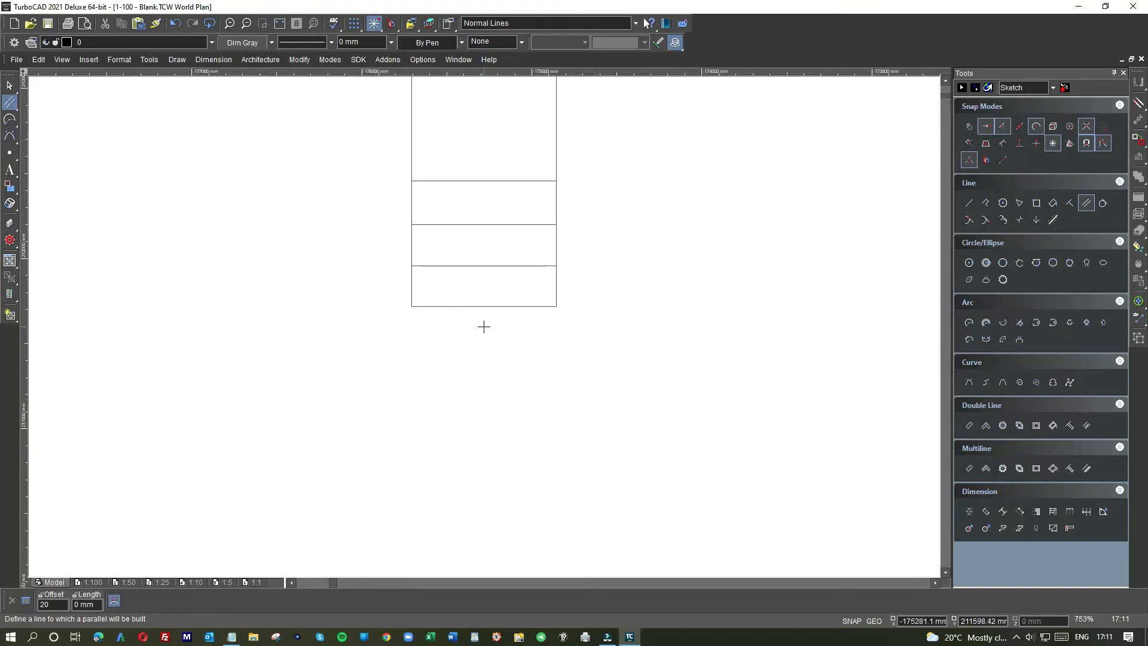
pyautogui.click(468, 287)
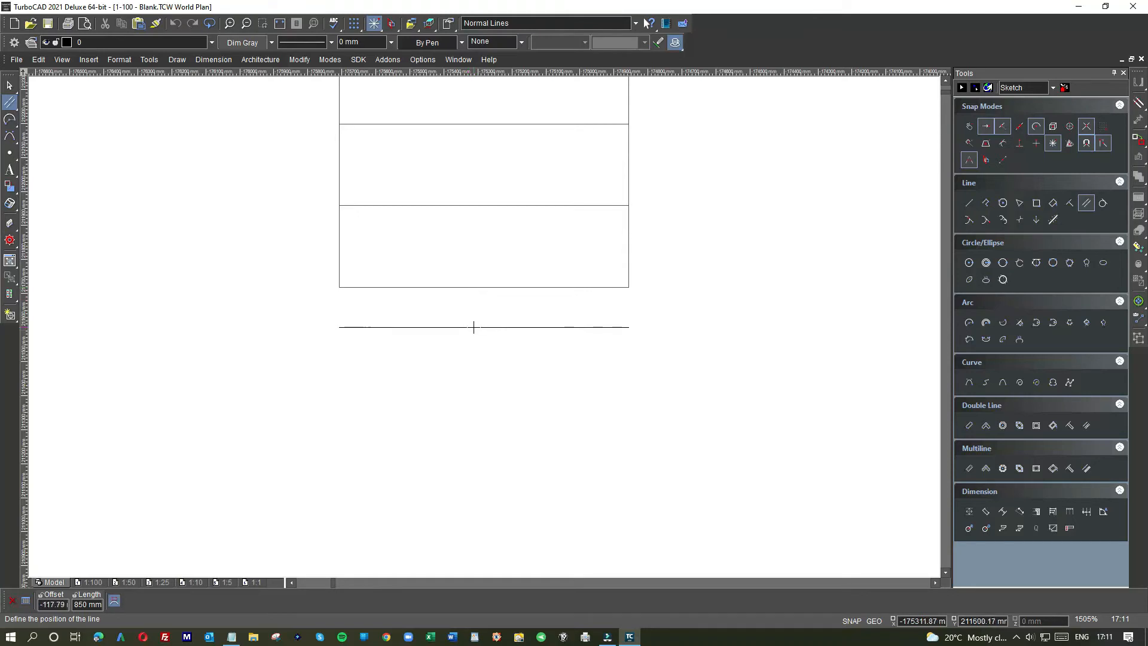
pyautogui.write('-24')
pyautogui.press('Return')
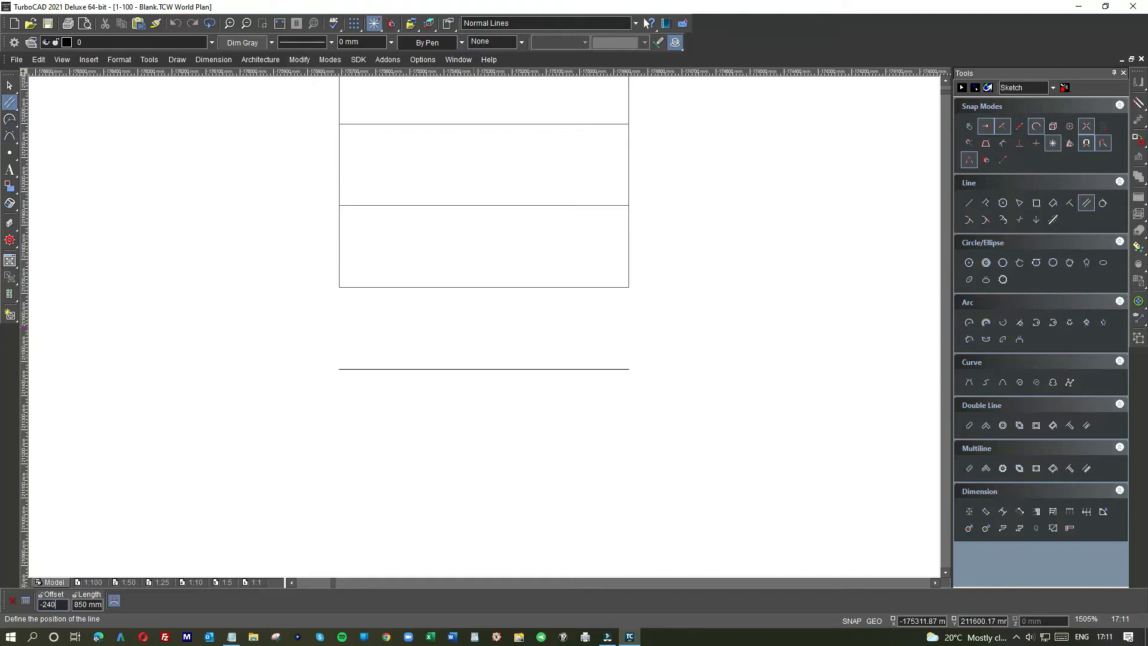
pyautogui.press('Tab')
pyautogui.write('-240')
pyautogui.scroll(-1, 484, 326)
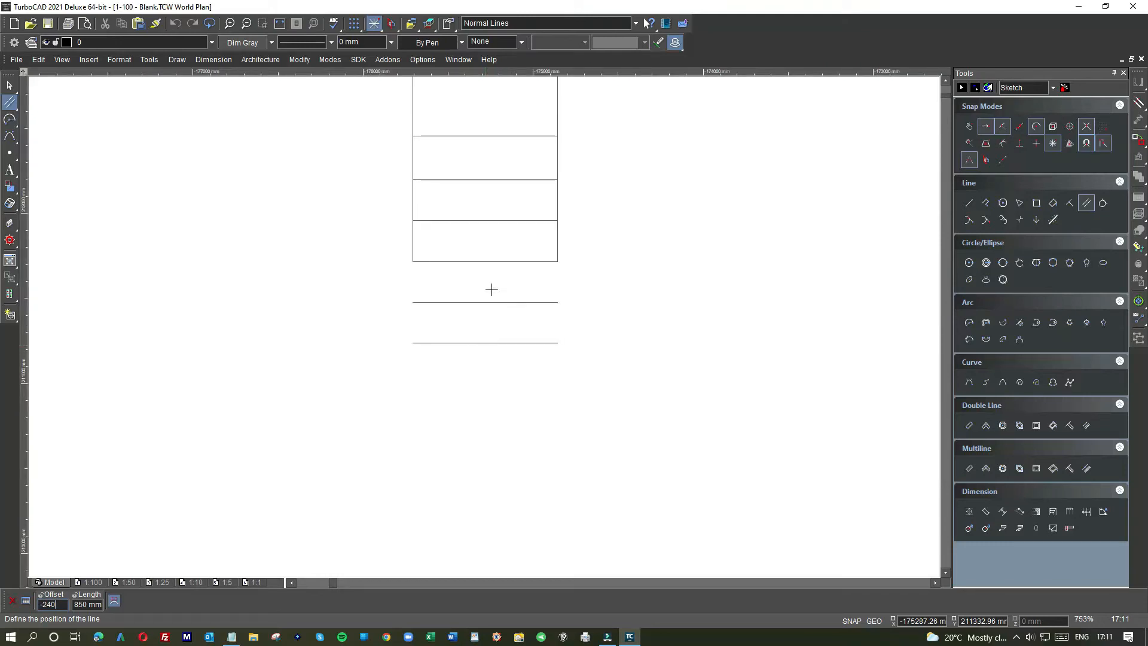
pyautogui.press('Escape')
# Step: Create a parallel of the left vertical line with an offset of -240 mm, placing it to the left
pyautogui.scroll(-2, 482, 328)
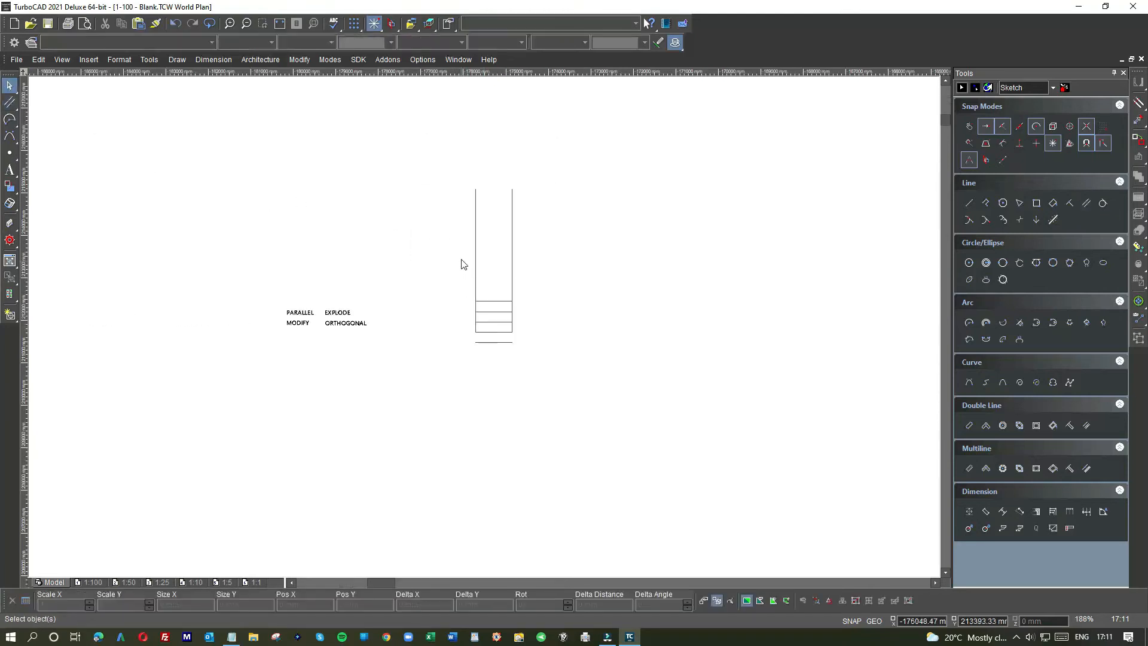
pyautogui.click(476, 241)
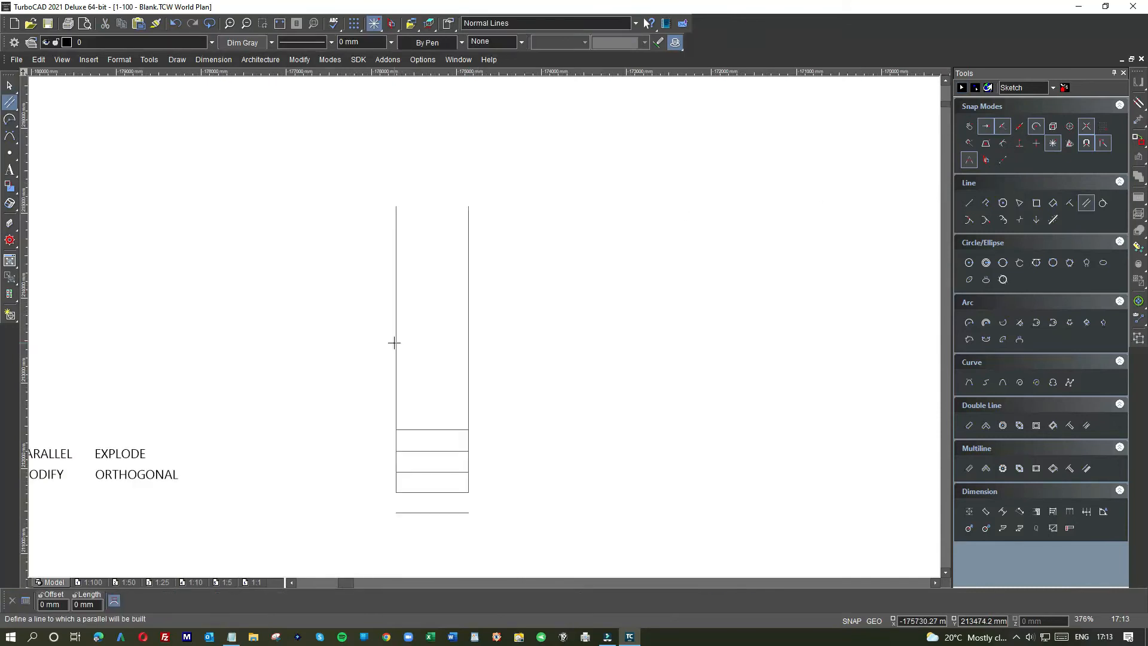
pyautogui.click(396, 339)
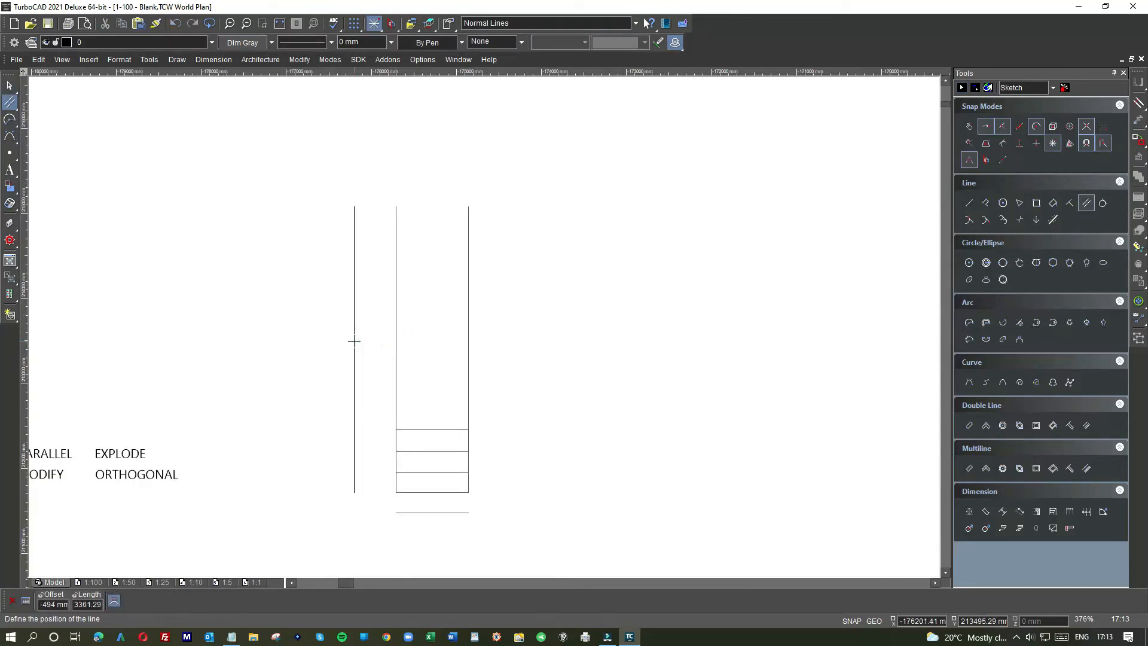
pyautogui.write('-240')
pyautogui.press('Return')
pyautogui.click(375, 318)
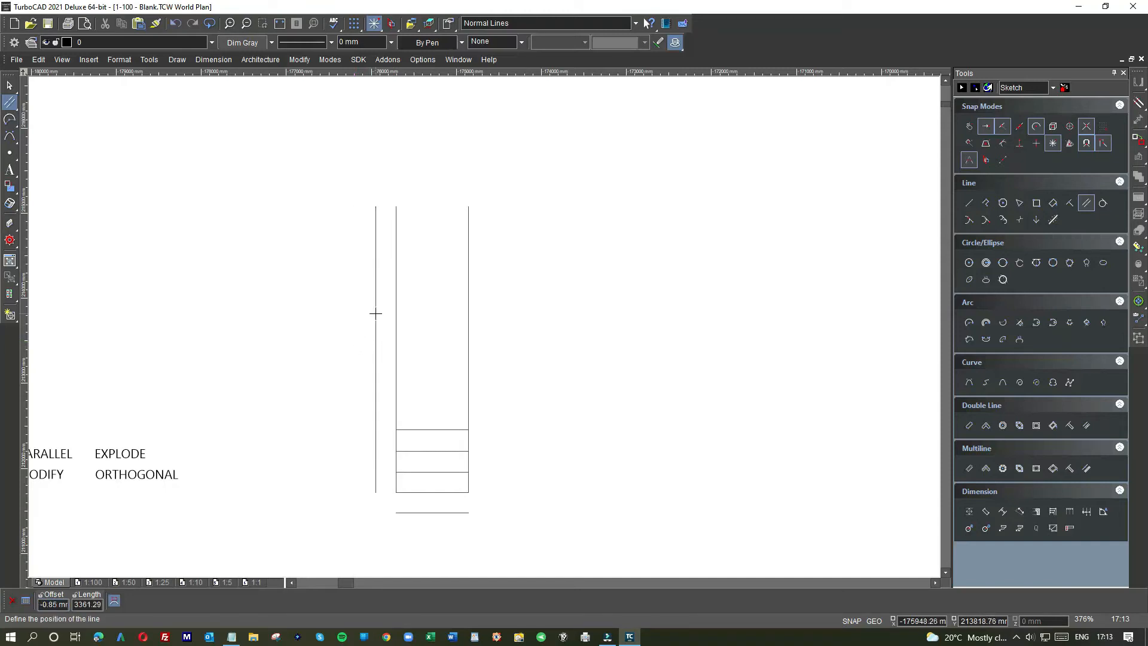
# Step: Add a second parallel line to the left of the outermost left vertical line, with an offset of -240 mm
pyautogui.write('-240')
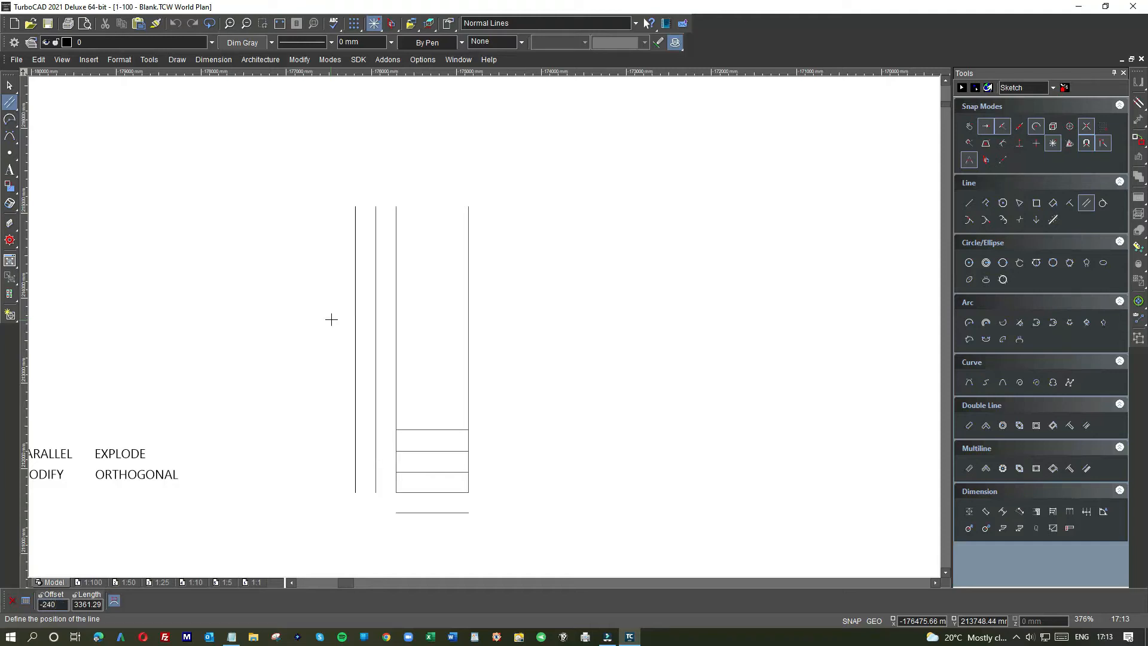
pyautogui.click(357, 301)
pyautogui.click(358, 305)
pyautogui.write('-240')
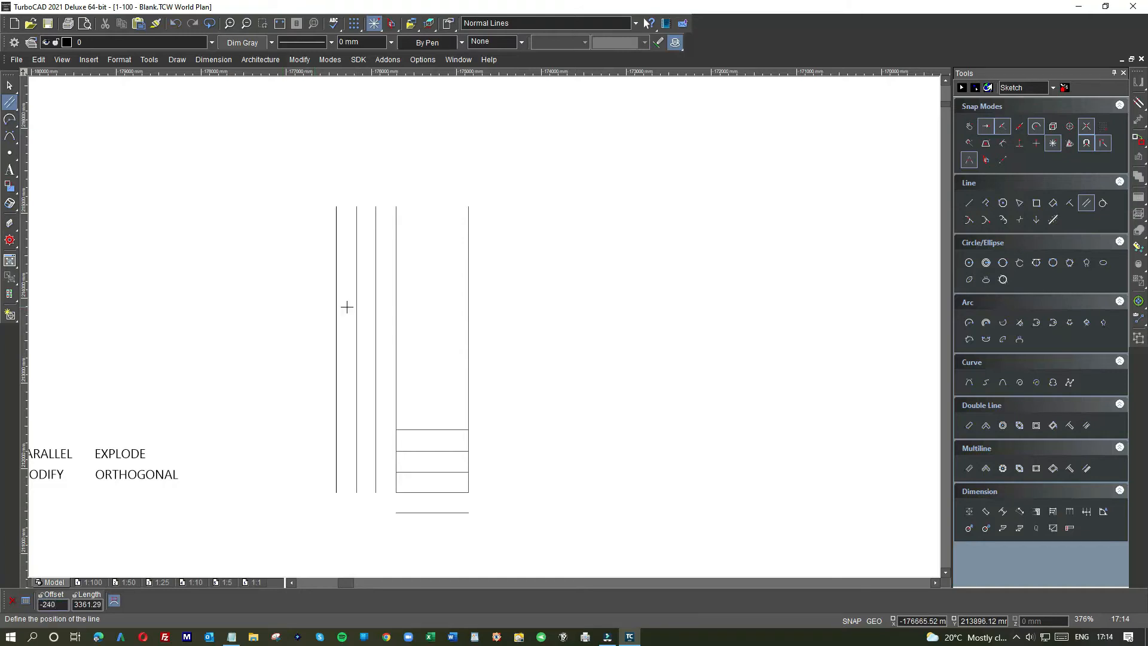
pyautogui.press('Escape')
# Step: Create two successive parallels to the right of the right vertical line, spaced 240 mm apart
pyautogui.click(467, 293)
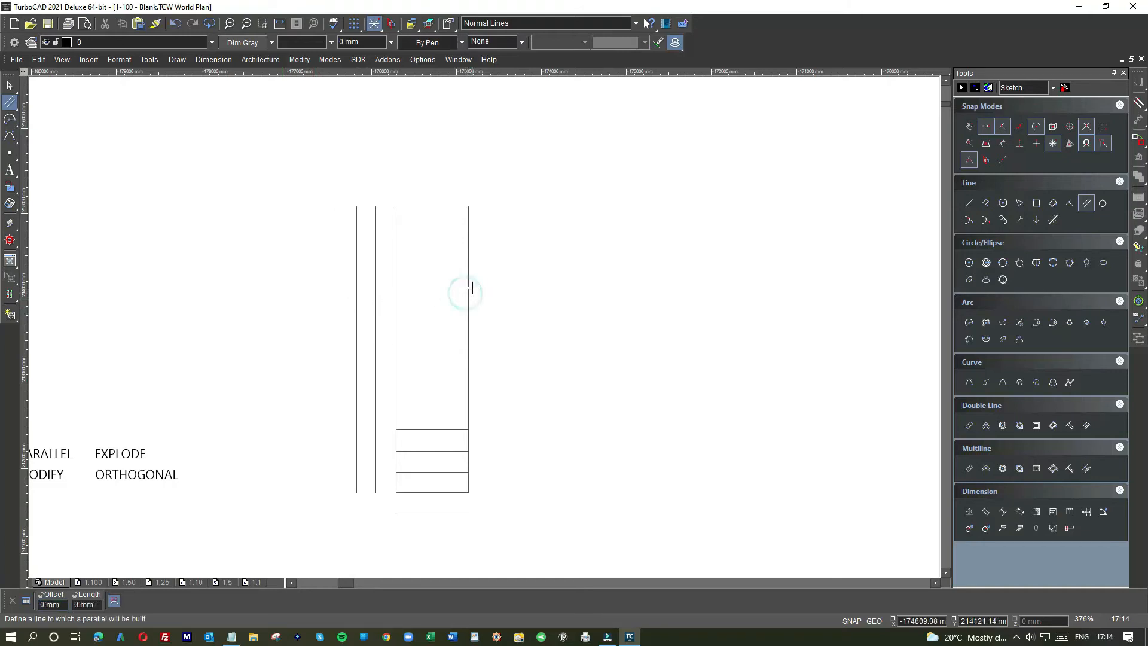
pyautogui.click(508, 299)
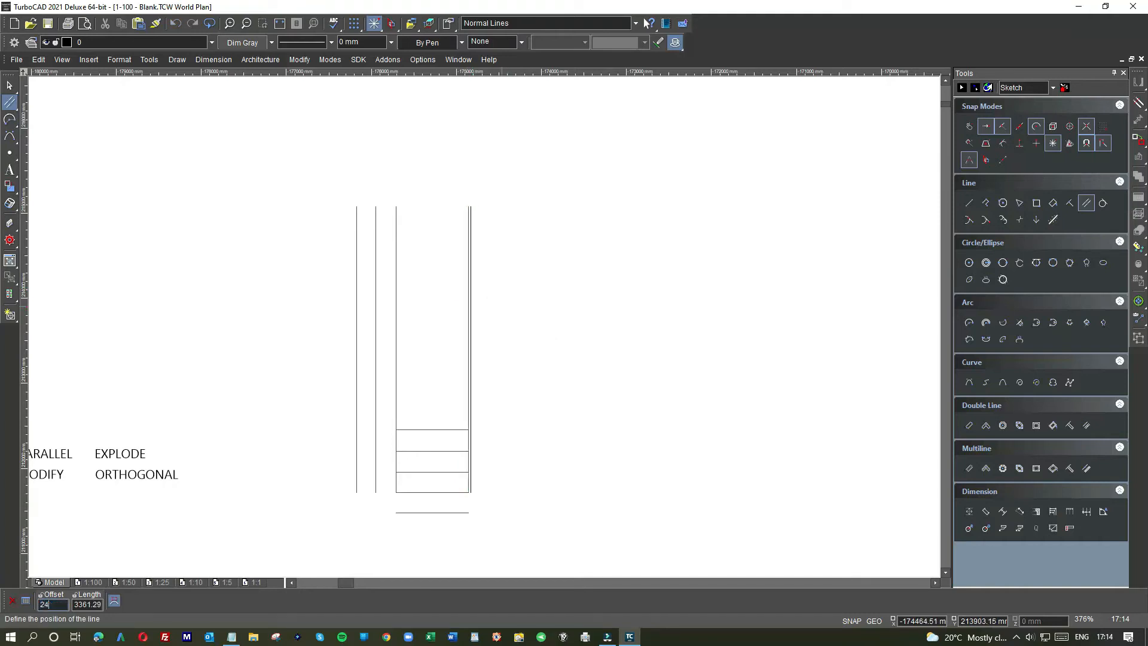
pyautogui.click(489, 309)
pyautogui.click(486, 300)
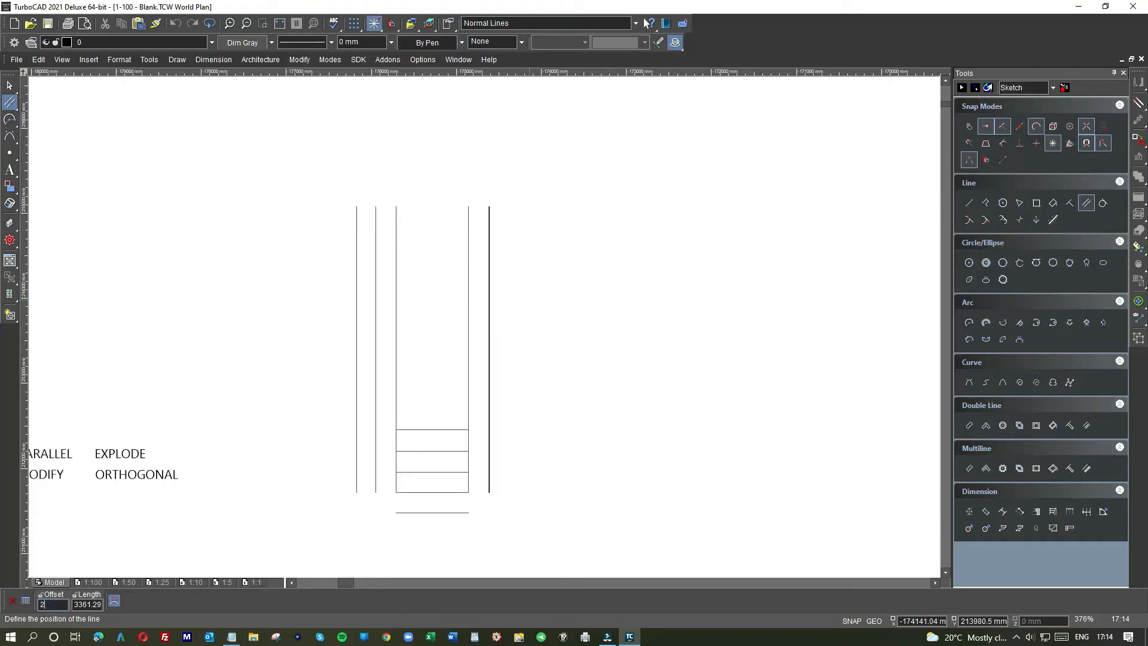
pyautogui.click(509, 301)
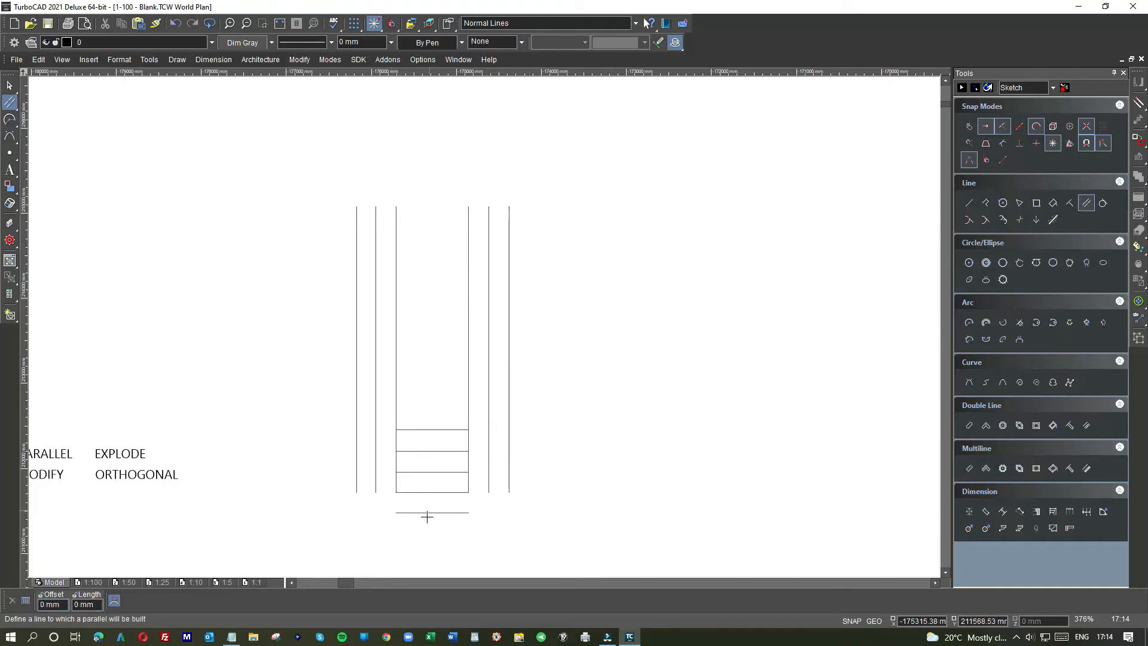
# Step: Create a parallel below the lowest horizontal line with an offset of -240 mm
pyautogui.scroll(-1, 484, 326)
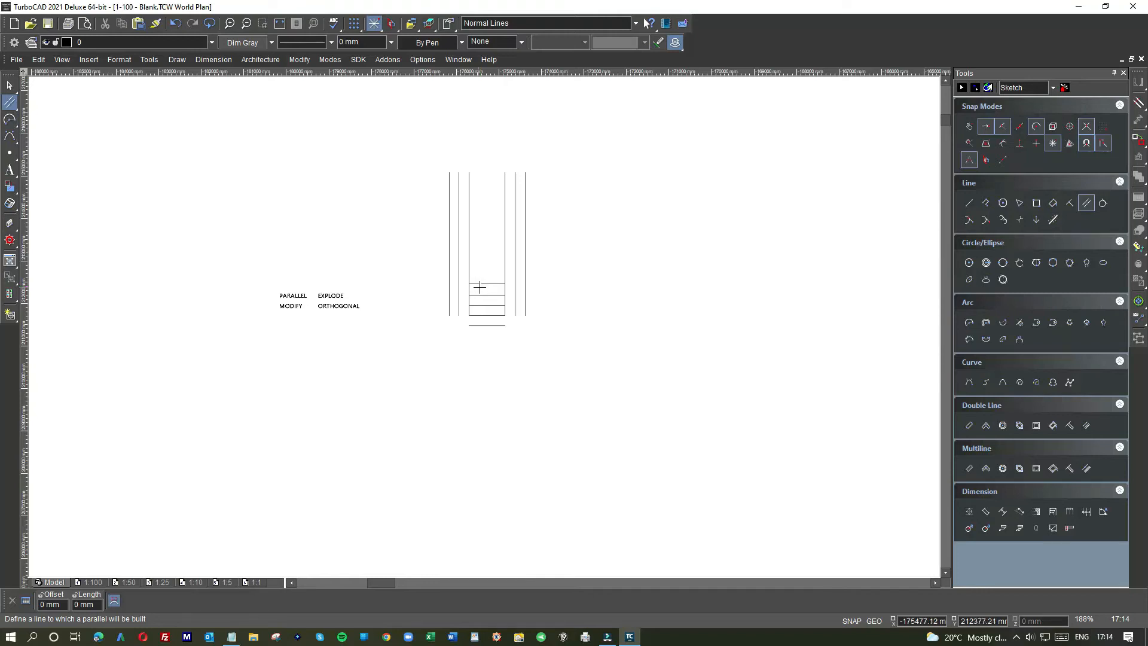
pyautogui.click(482, 325)
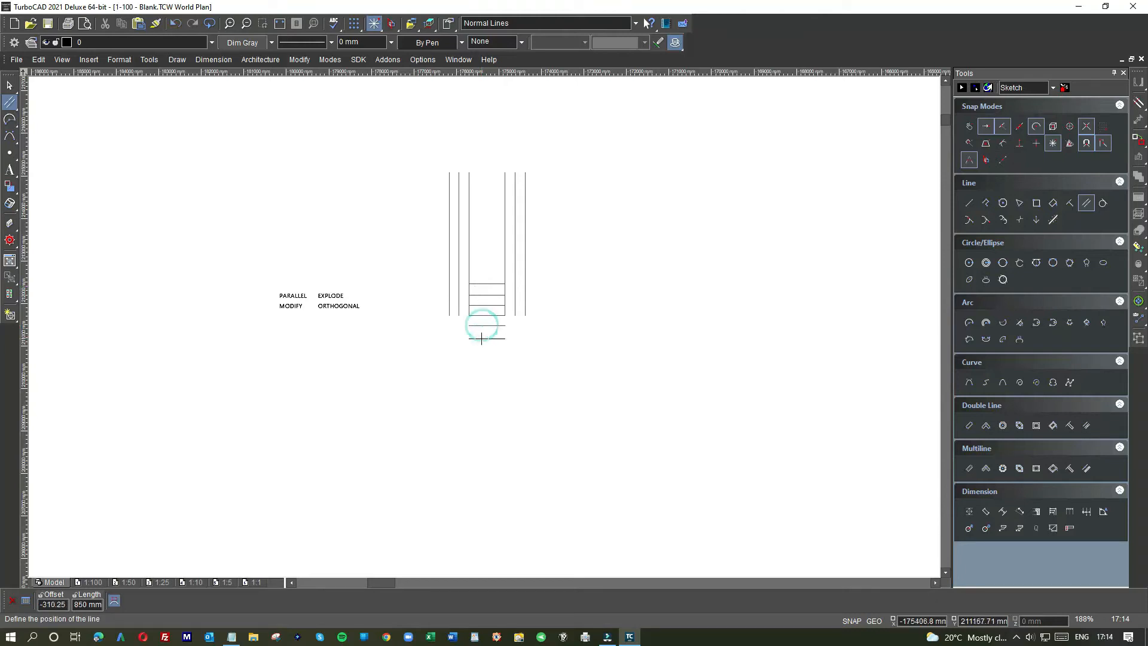
pyautogui.write('-240')
pyautogui.press('Return')
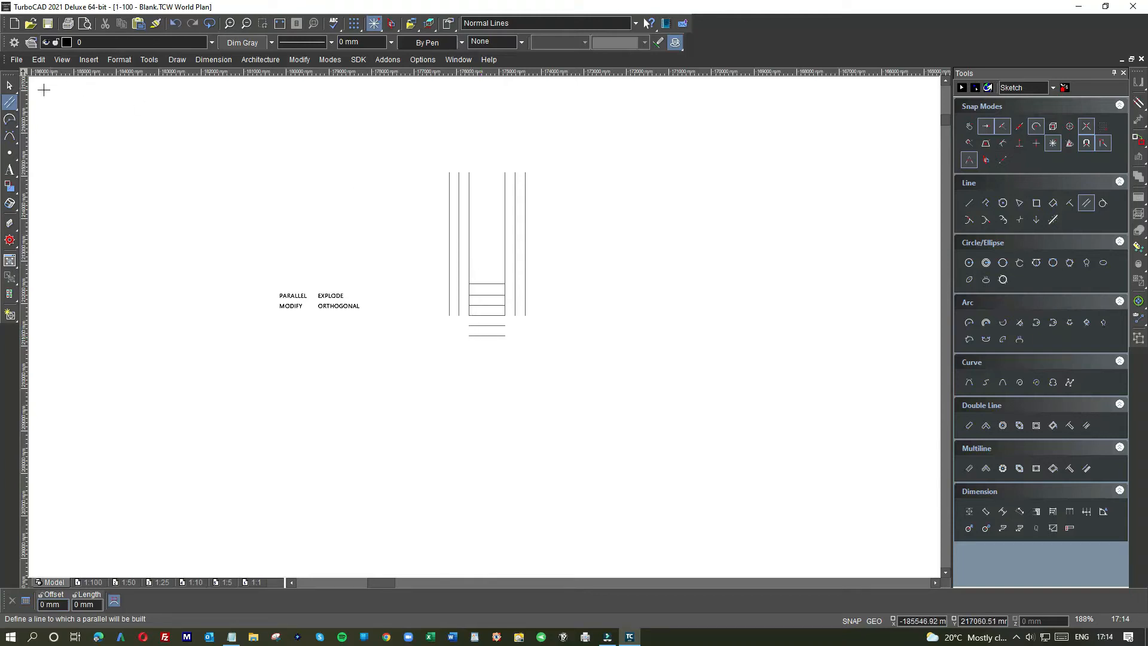
# Step: Delete all the vertical and horizontal lines of the stair-like layout, keeping the text labels
pyautogui.click(10, 85)
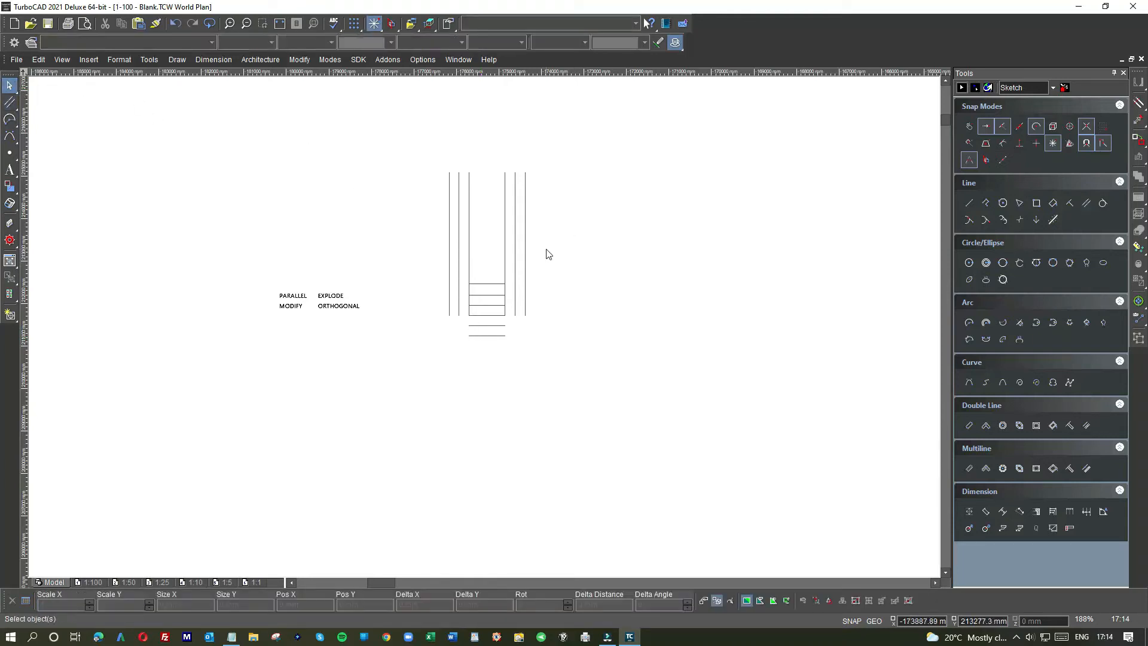
pyautogui.click(546, 246)
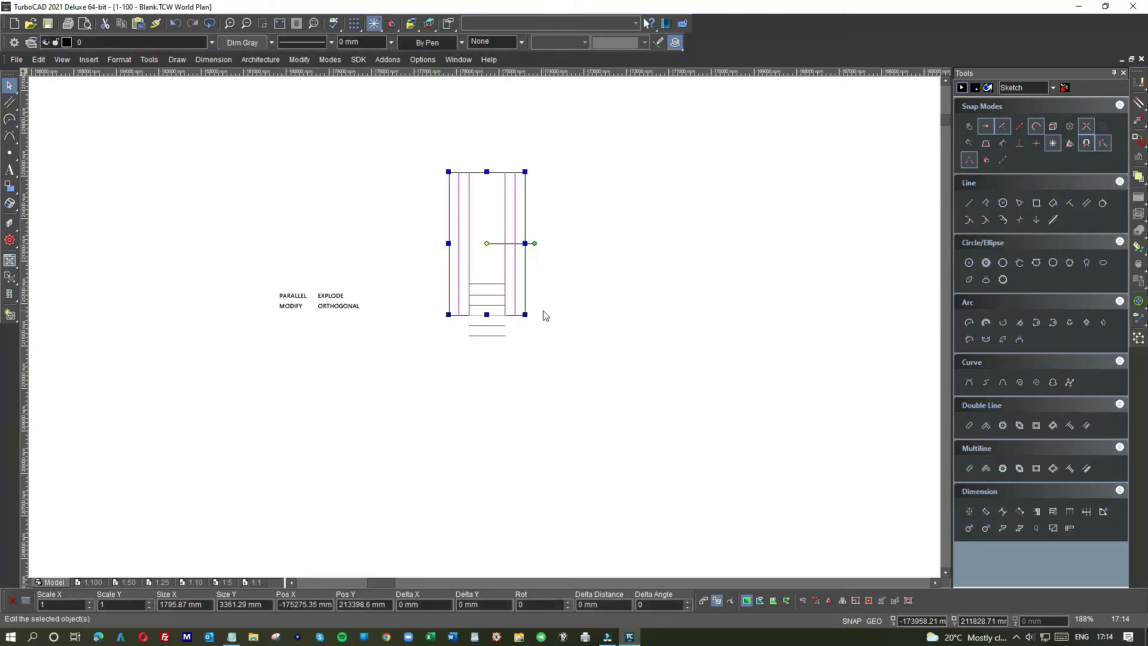
pyautogui.press('Delete')
pyautogui.moveTo(443, 242); pyautogui.dragTo(579, 390)
pyautogui.press('Delete')
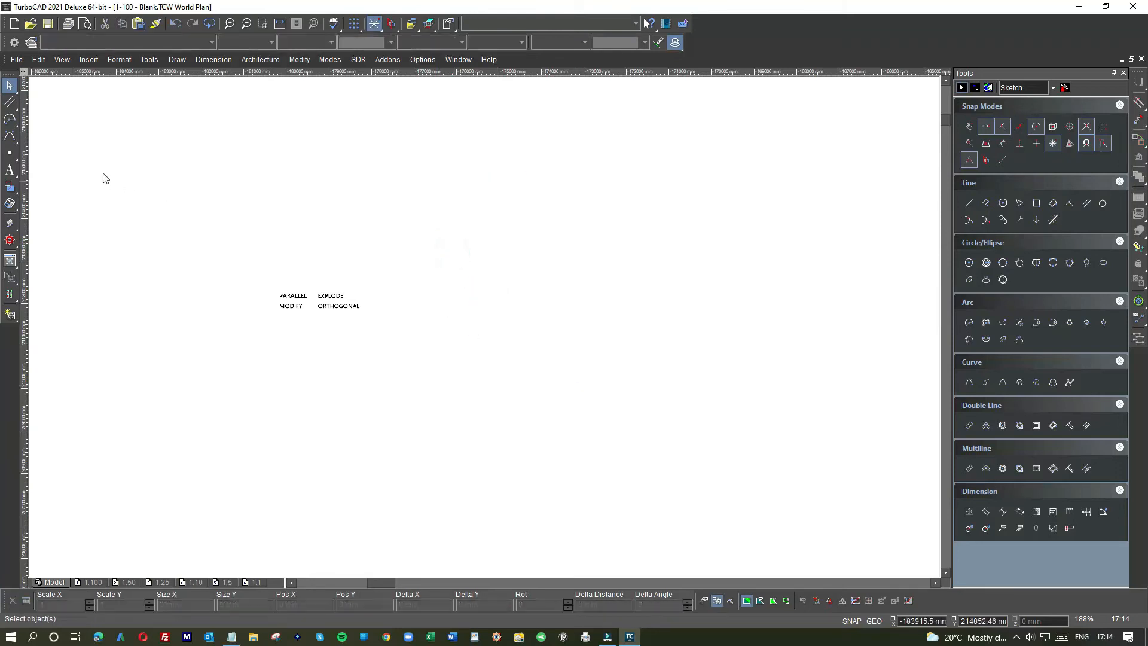
# Step: Draw connected lines for a wall outline: a long horizontal, a short vertical down, and a rectangular notch stepping inward and back out
pyautogui.click(969, 202)
pyautogui.click(443, 189)
pyautogui.click(667, 187)
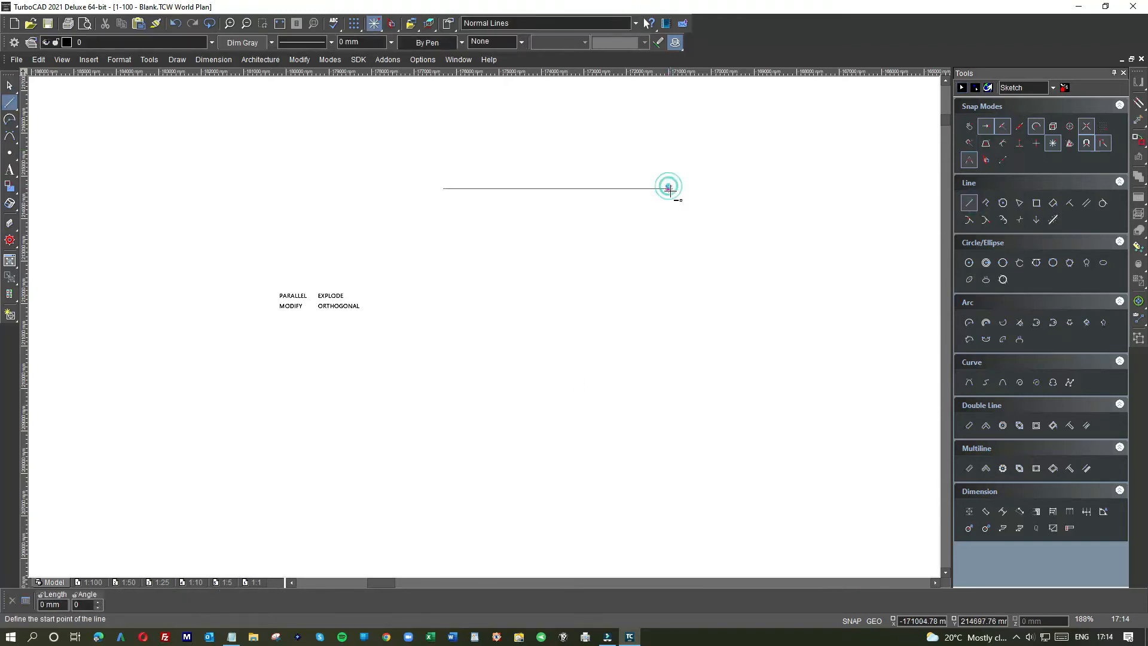
pyautogui.click(668, 255)
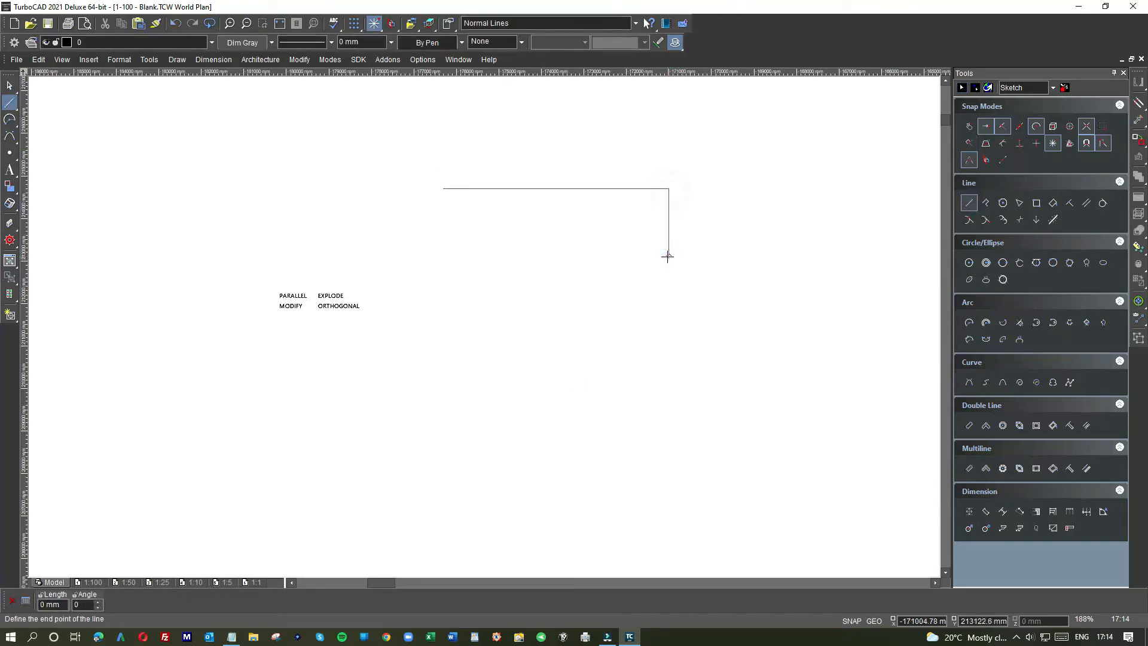
pyautogui.click(632, 256)
pyautogui.click(632, 389)
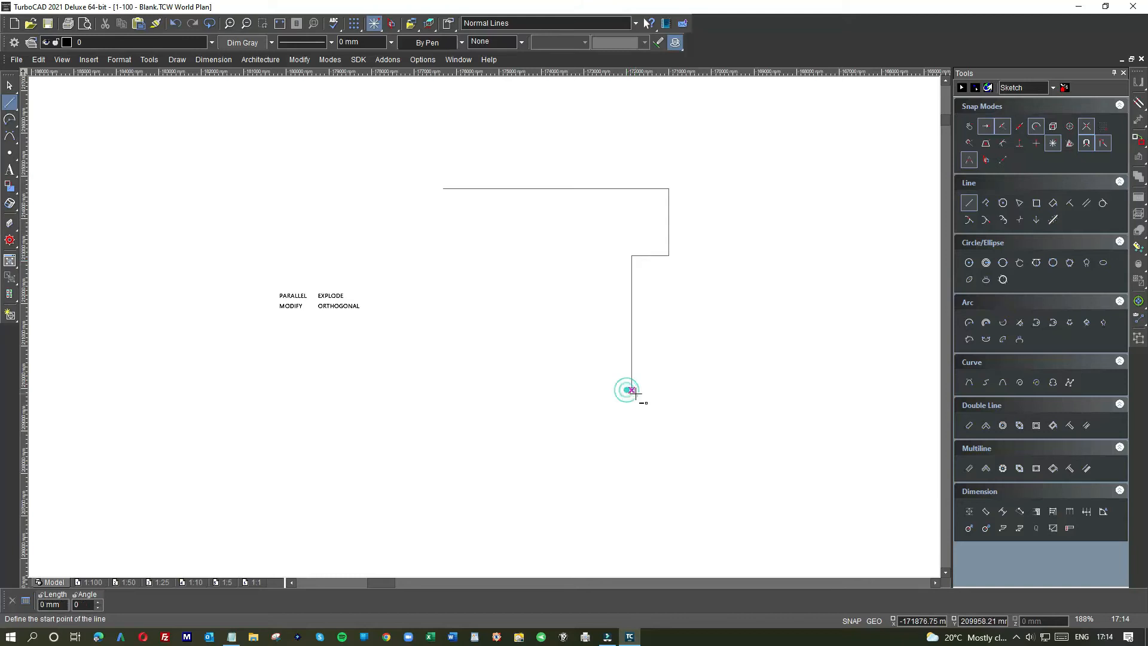
pyautogui.click(666, 389)
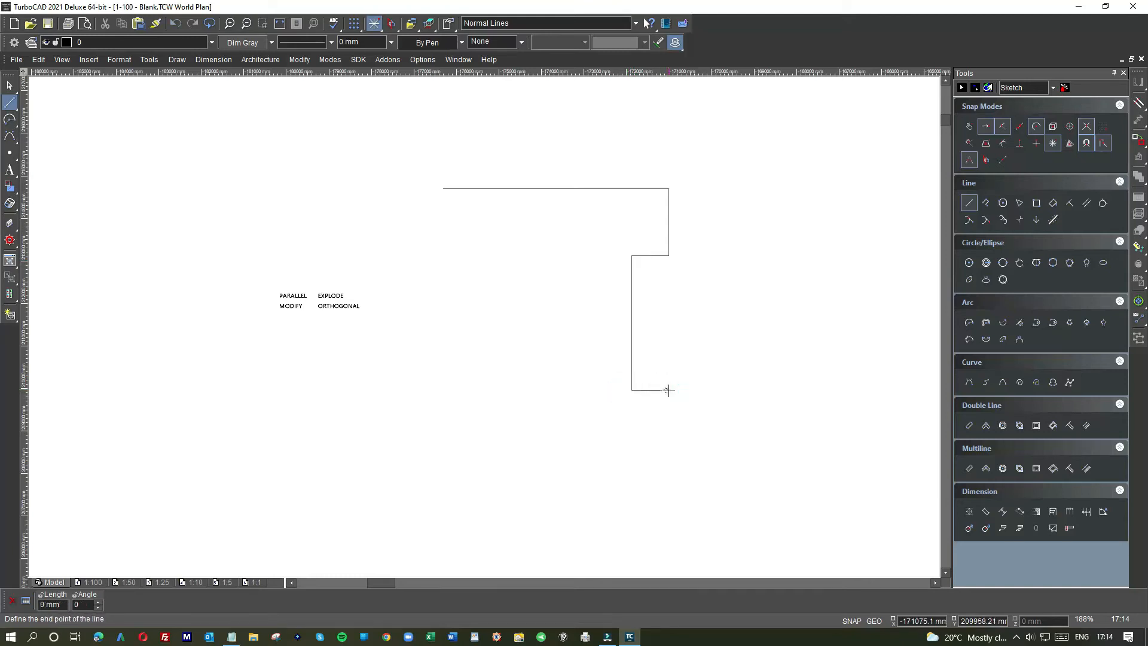
pyautogui.doubleClick(667, 439)
pyautogui.click(10, 86)
pyautogui.click(667, 415)
pyautogui.press('Delete')
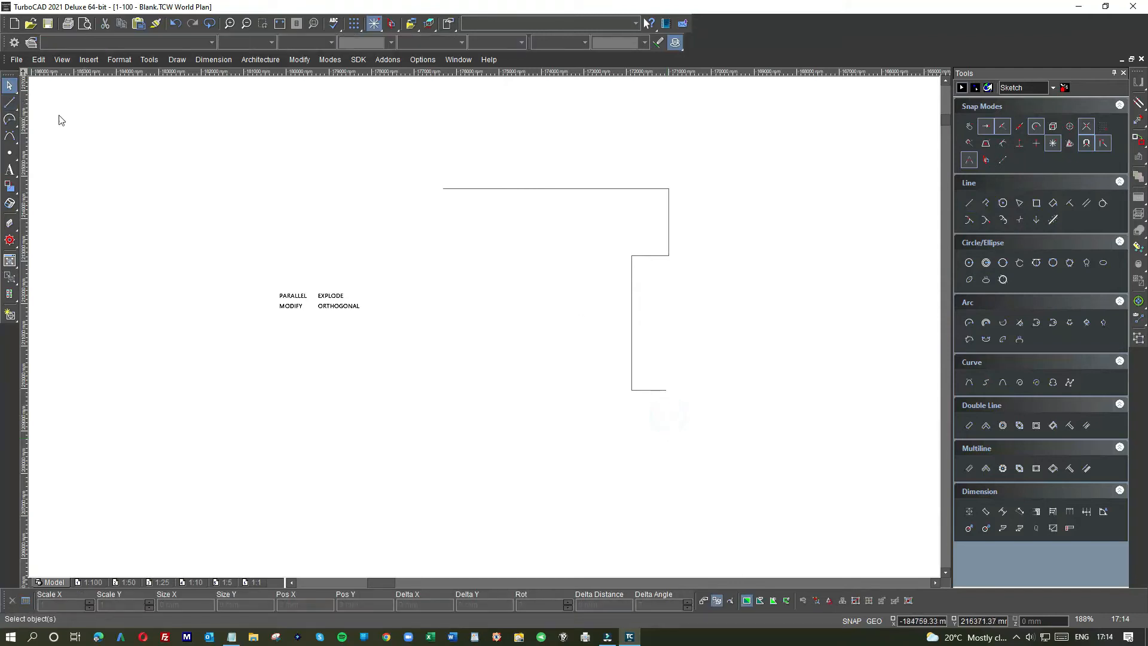
# Step: Draw a vertical line down from the notch's upper outer corner to just below the notch
pyautogui.click(9, 103)
pyautogui.click(668, 255)
pyautogui.click(669, 424)
pyautogui.click(10, 86)
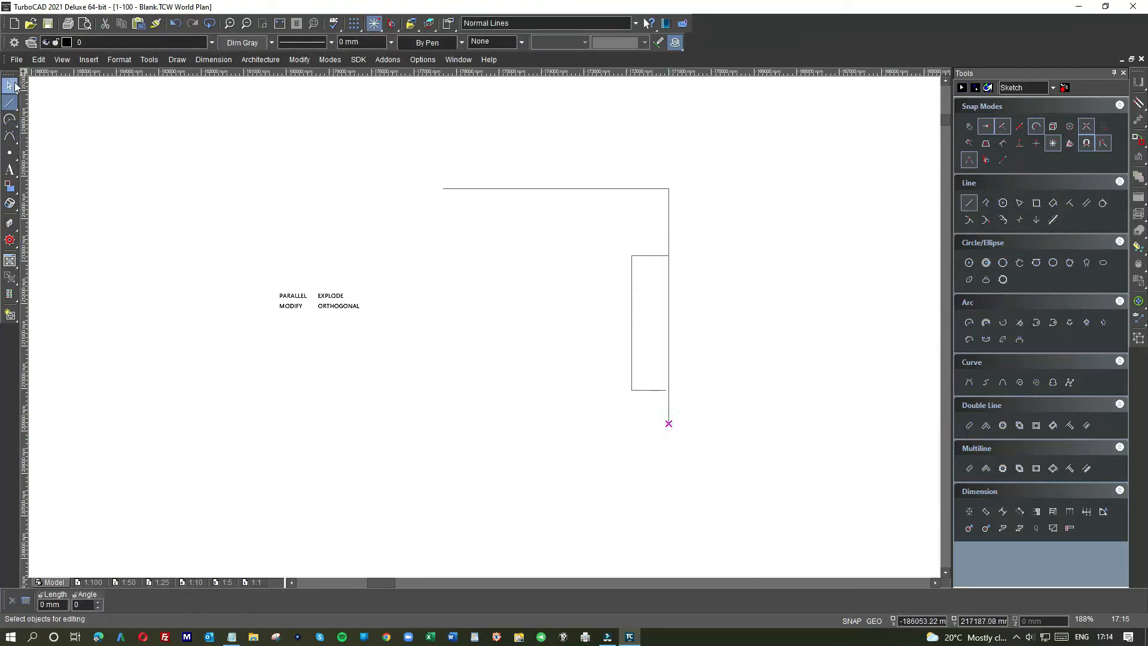
# Step: Stretch the notch's lower horizontal line to meet the vertical, and shorten the vertical so it starts at that corner
pyautogui.click(657, 389)
pyautogui.click(665, 390)
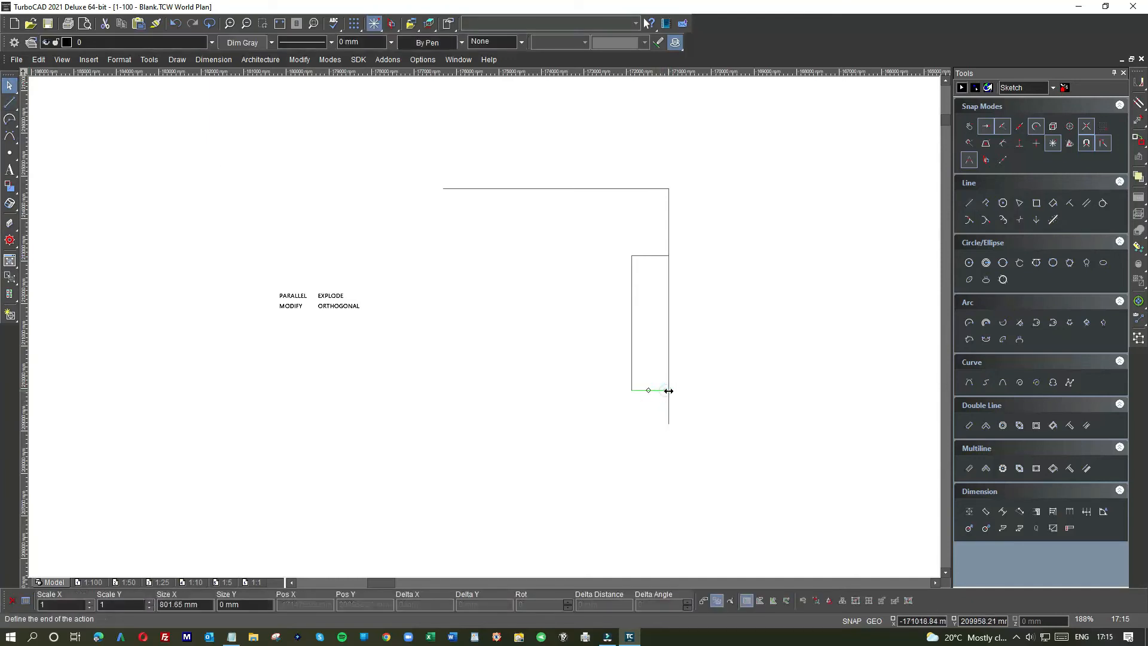
pyautogui.click(669, 390)
pyautogui.click(670, 340)
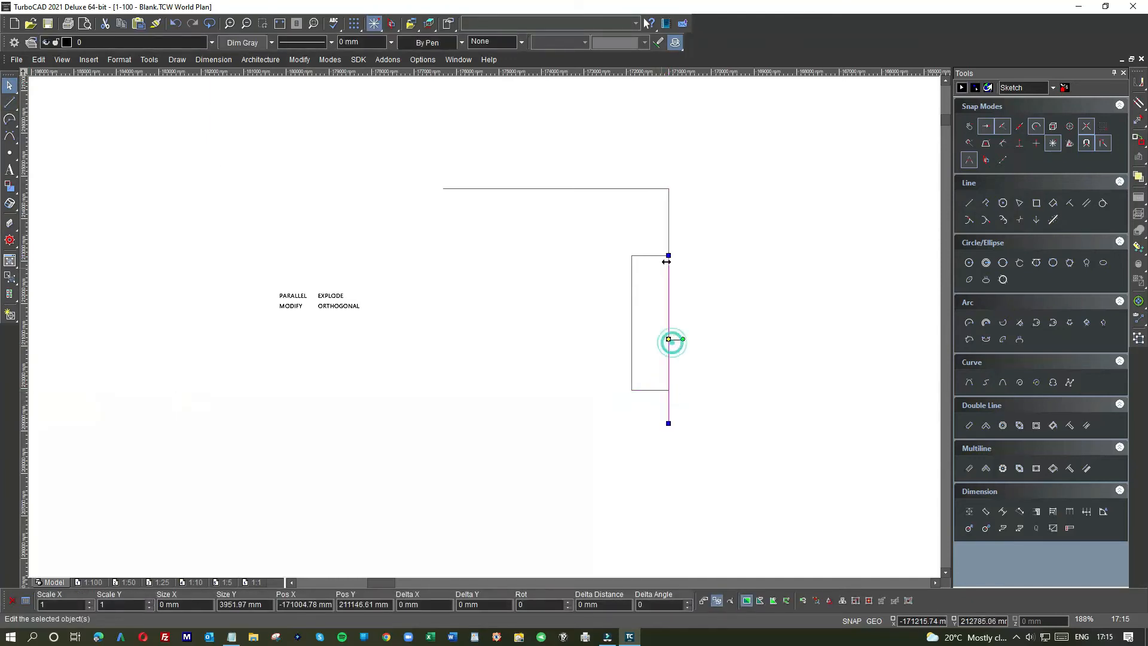
pyautogui.click(668, 256)
pyautogui.click(669, 391)
pyautogui.click(793, 379)
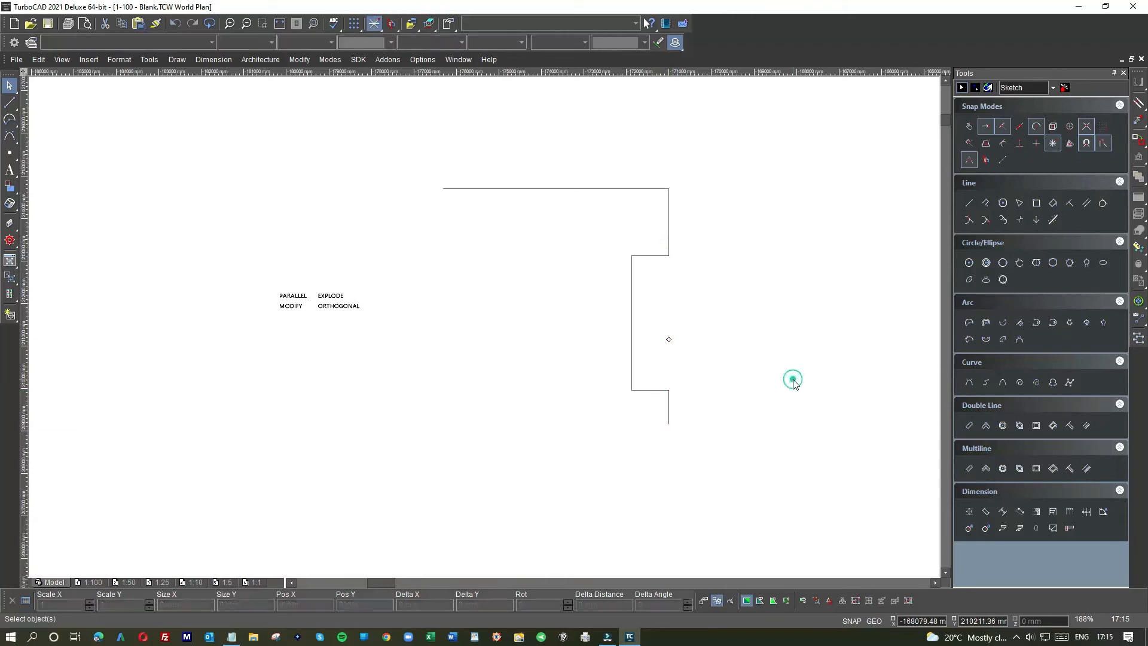
# Step: Create a parallel of the upper vertical wall line on its outer side with an offset of 280 mm
pyautogui.click(1087, 203)
pyautogui.click(669, 213)
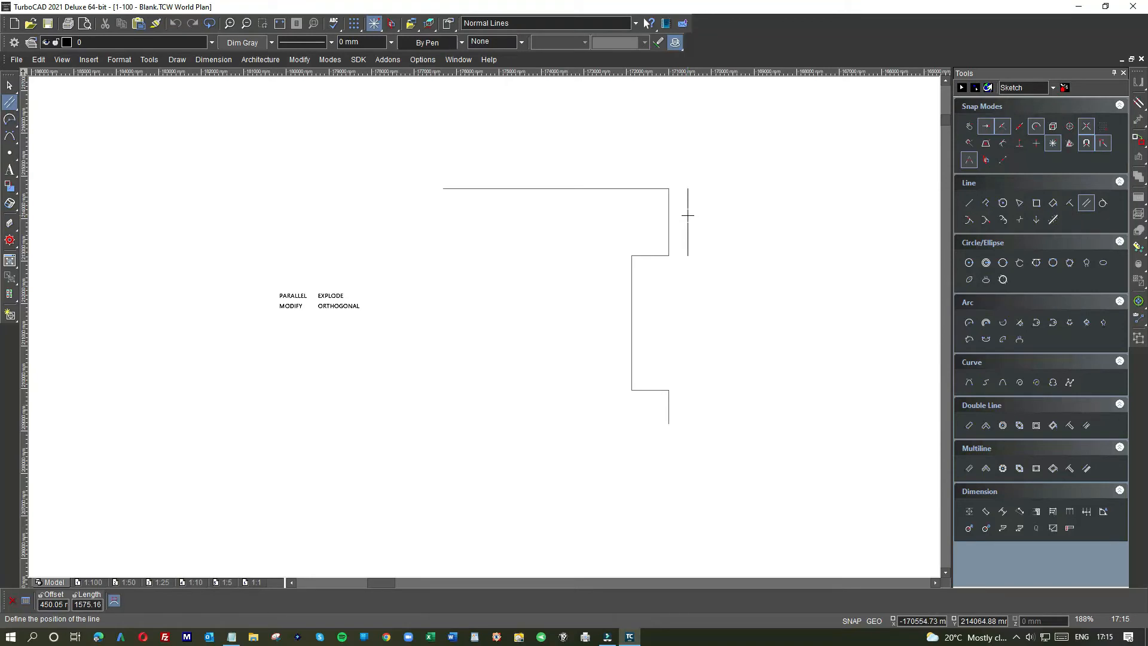
pyautogui.write('280')
pyautogui.click(672, 404)
pyautogui.click(738, 220)
pyautogui.scroll(3, 684, 244)
pyautogui.scroll(-3, 484, 327)
pyautogui.click(469, 307)
pyautogui.click(504, 310)
pyautogui.write('28')
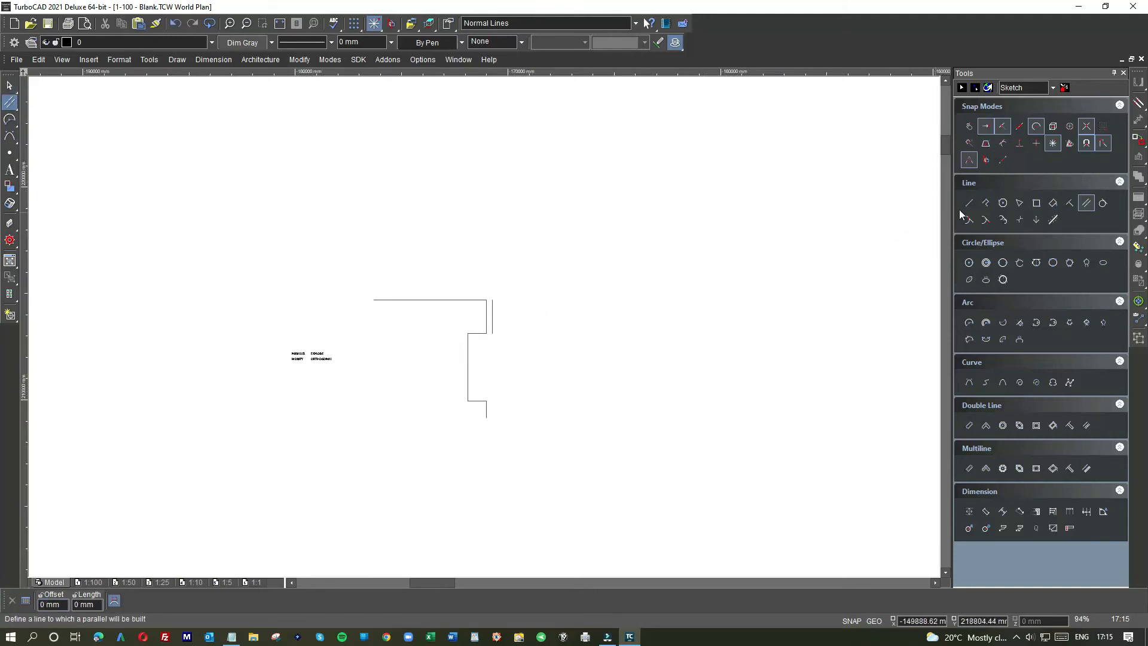
# Step: Stretch the outer parallel line downward past the notch to a length of about 6610 mm
pyautogui.click(972, 205)
pyautogui.click(11, 87)
pyautogui.click(493, 311)
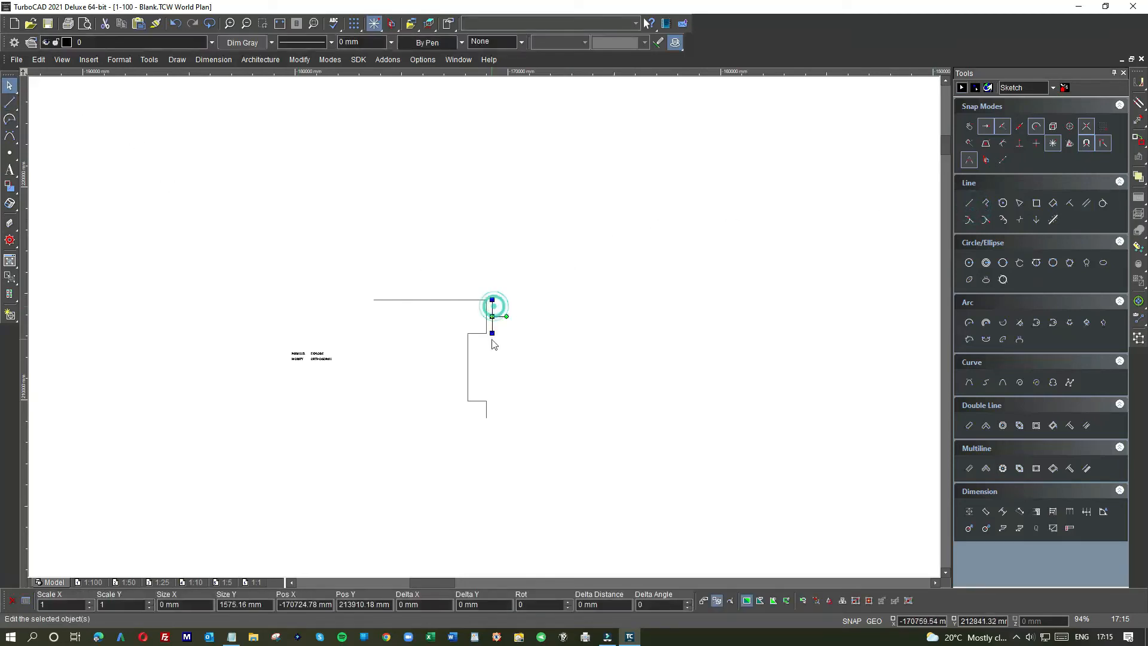
pyautogui.moveTo(492, 333); pyautogui.dragTo(492, 441)
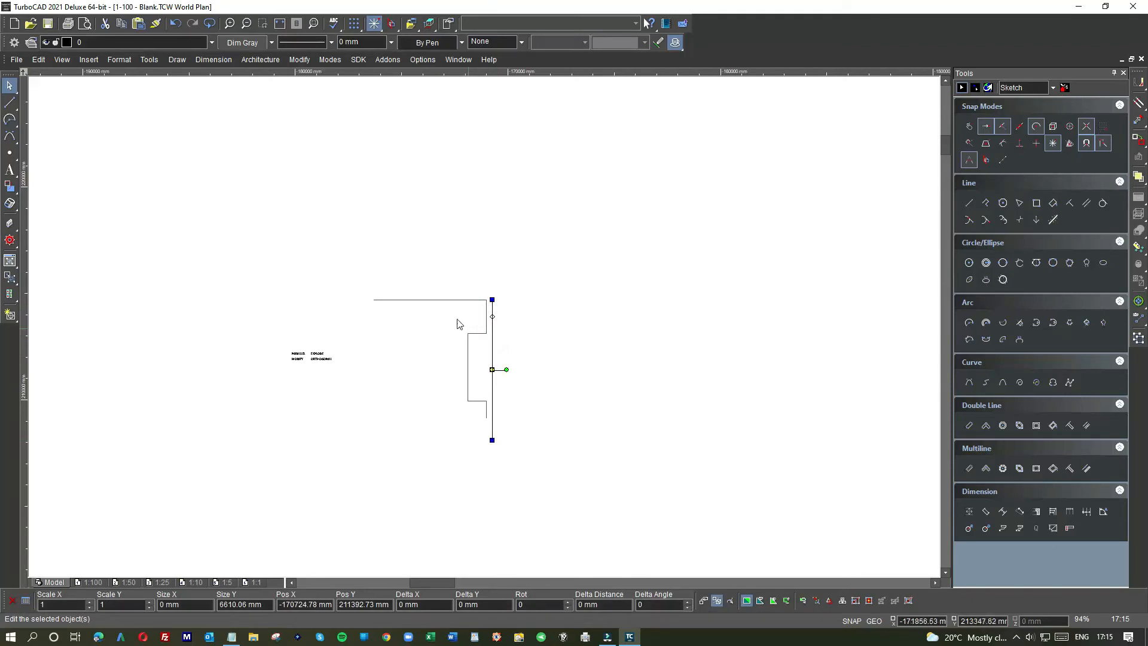
# Step: Create a parallel below the top horizontal wall line with an offset of -280 mm
pyautogui.click(1087, 203)
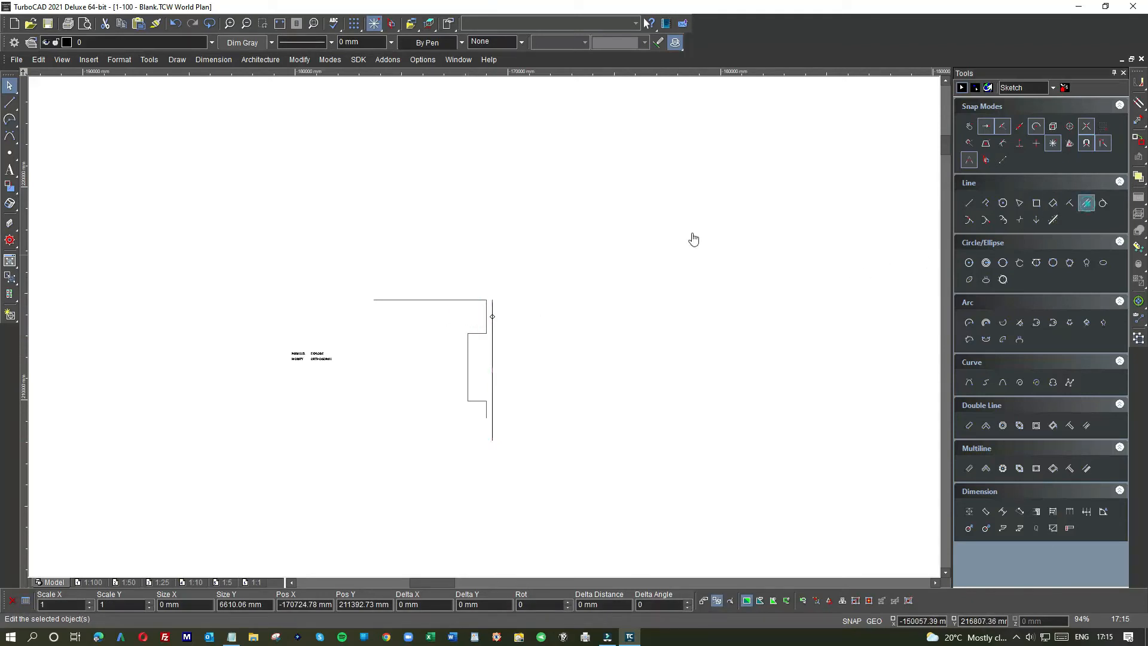
pyautogui.click(429, 299)
pyautogui.write('-280')
pyautogui.press('Return')
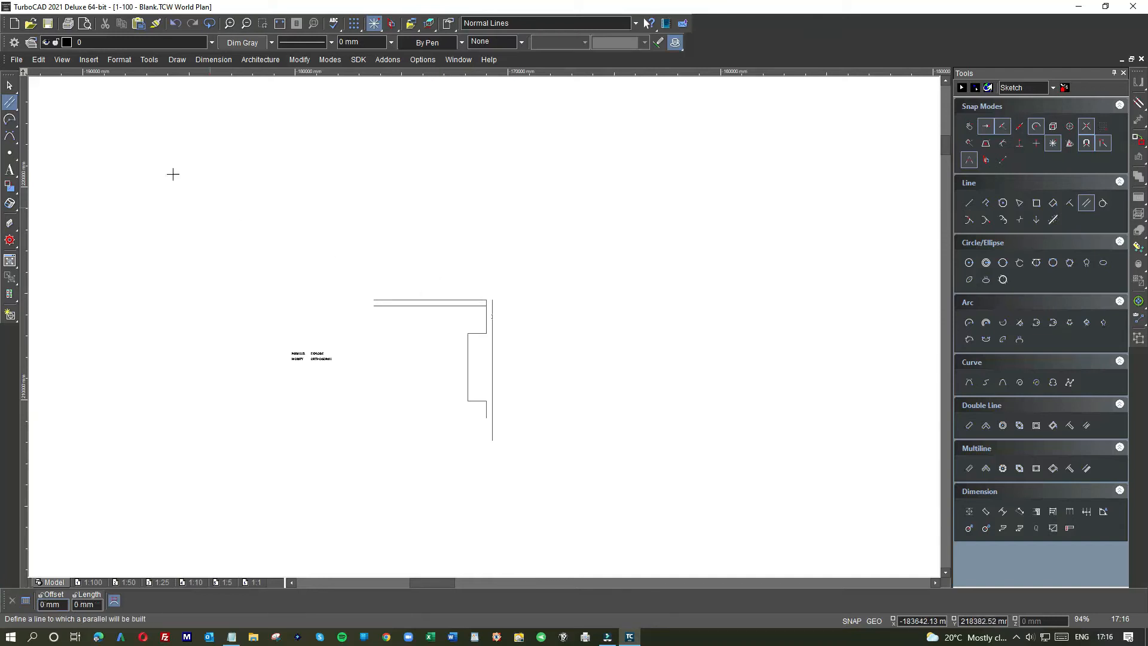
# Step: Extend the top horizontal line to the upper end of the outer vertical line, closing the wall's outside corner
pyautogui.click(10, 85)
pyautogui.scroll(3, 441, 310)
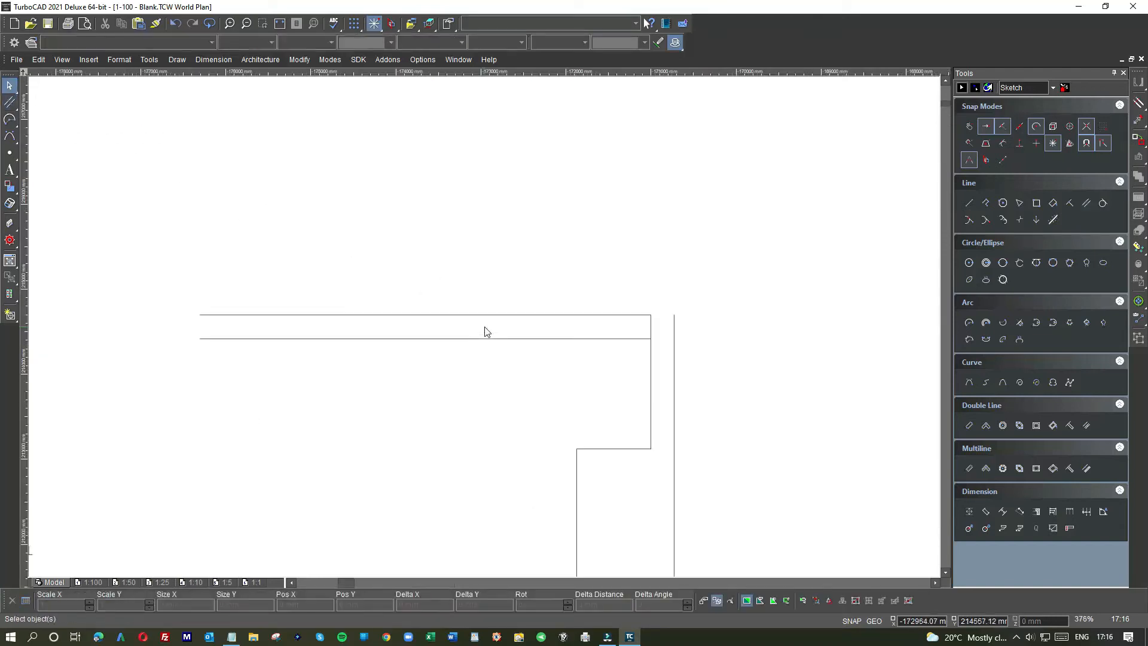
pyautogui.click(611, 314)
pyautogui.moveTo(651, 314); pyautogui.dragTo(674, 315)
# Step: Shorten the inner vertical line so its upper end meets the lower of the two horizontal wall lines
pyautogui.click(653, 331)
pyautogui.click(685, 331)
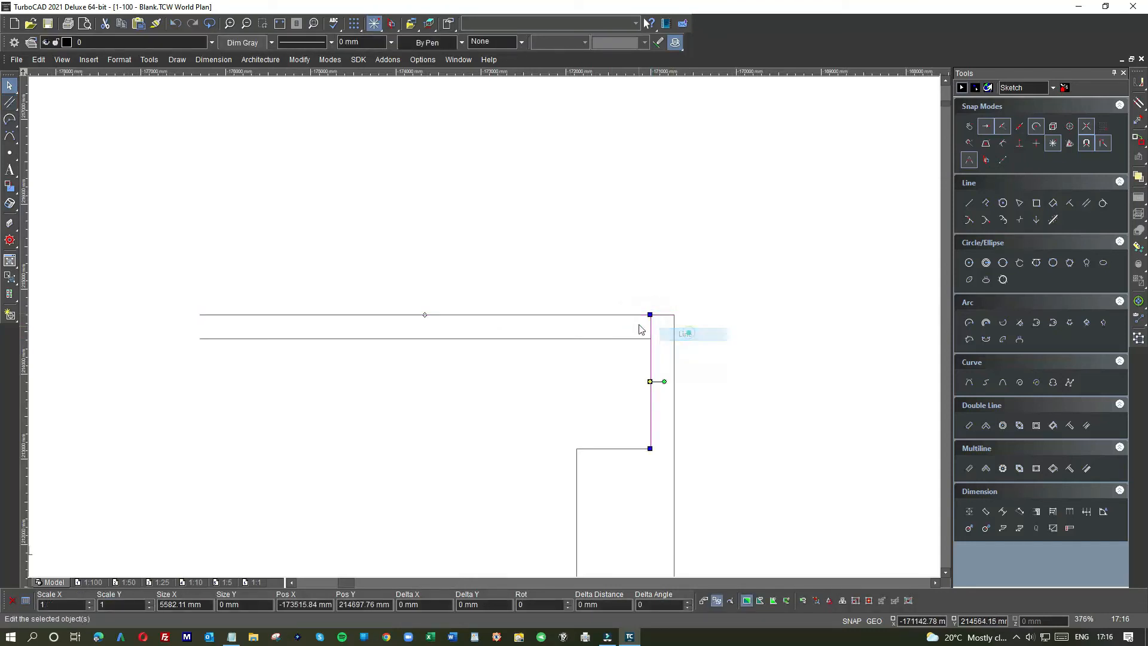
pyautogui.click(649, 314)
pyautogui.click(746, 365)
pyautogui.click(653, 326)
pyautogui.moveTo(651, 315); pyautogui.dragTo(650, 338)
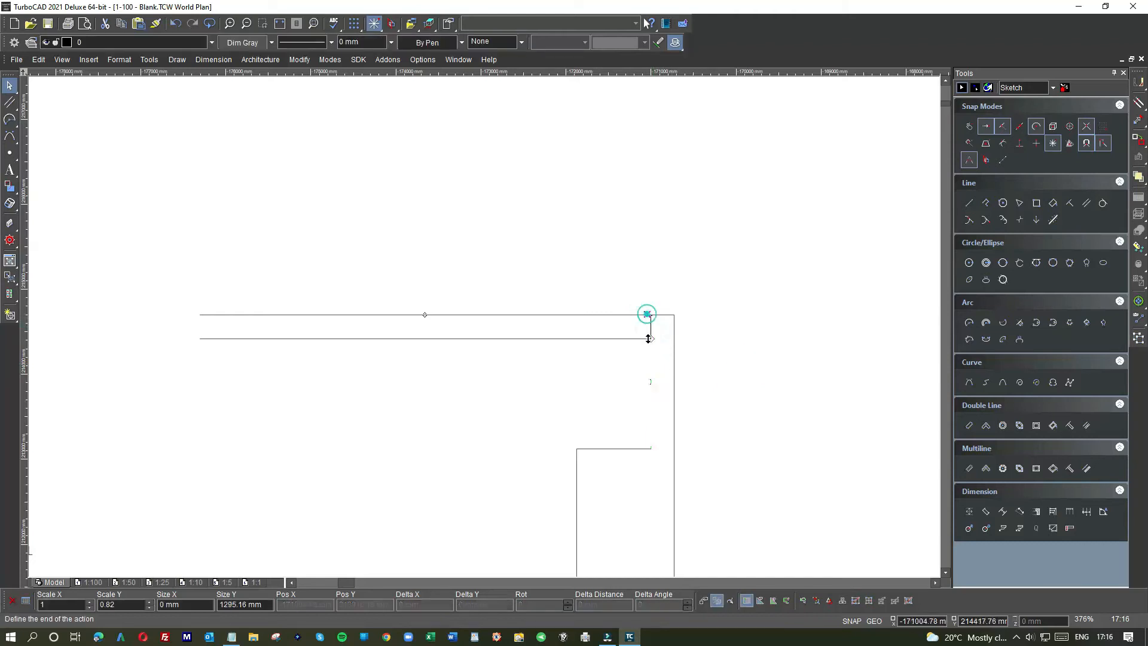
pyautogui.click(763, 351)
# Step: Delete all the wall outline lines, keeping the text labels
pyautogui.scroll(-2, 484, 332)
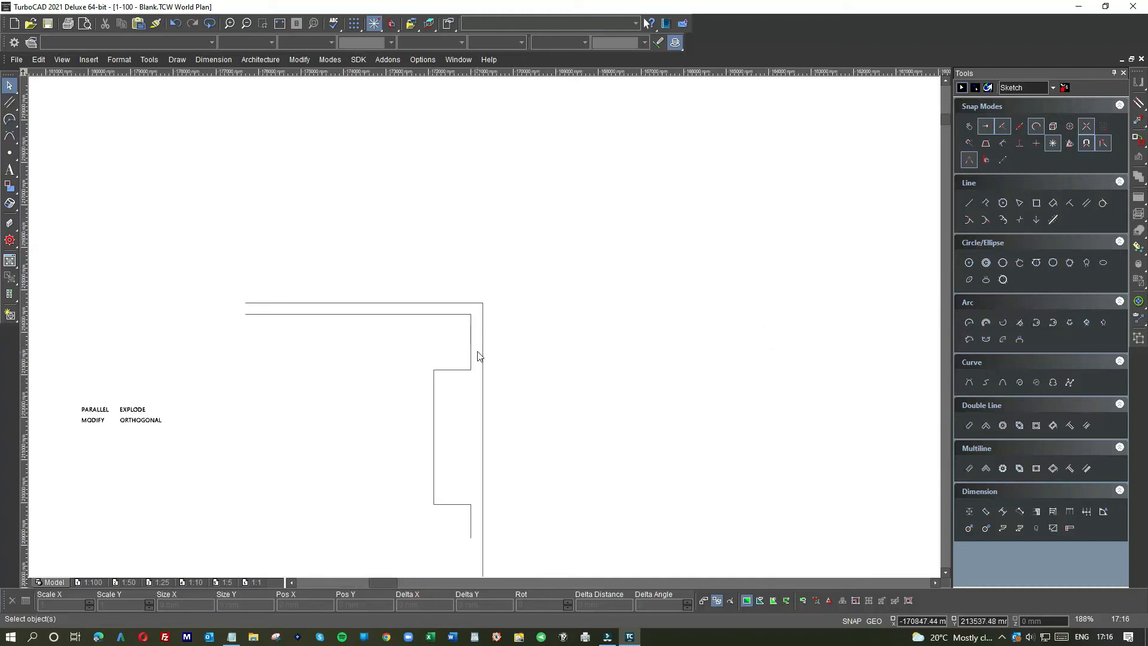
pyautogui.scroll(-2, 485, 332)
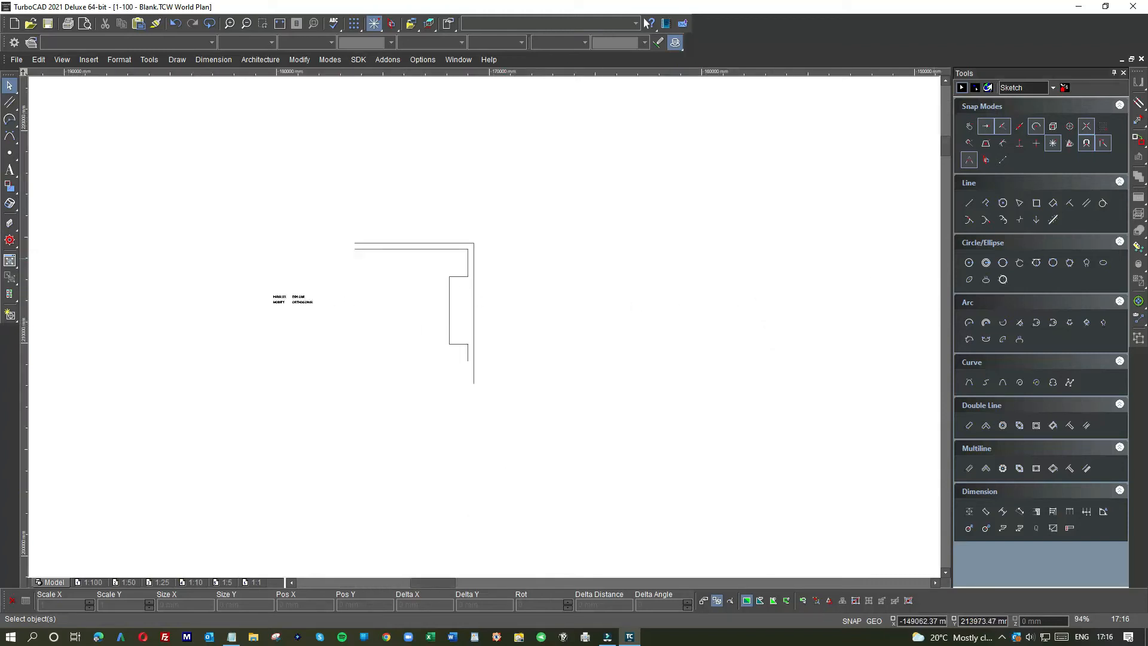
pyautogui.moveTo(322, 214); pyautogui.dragTo(486, 269)
pyautogui.press('Delete')
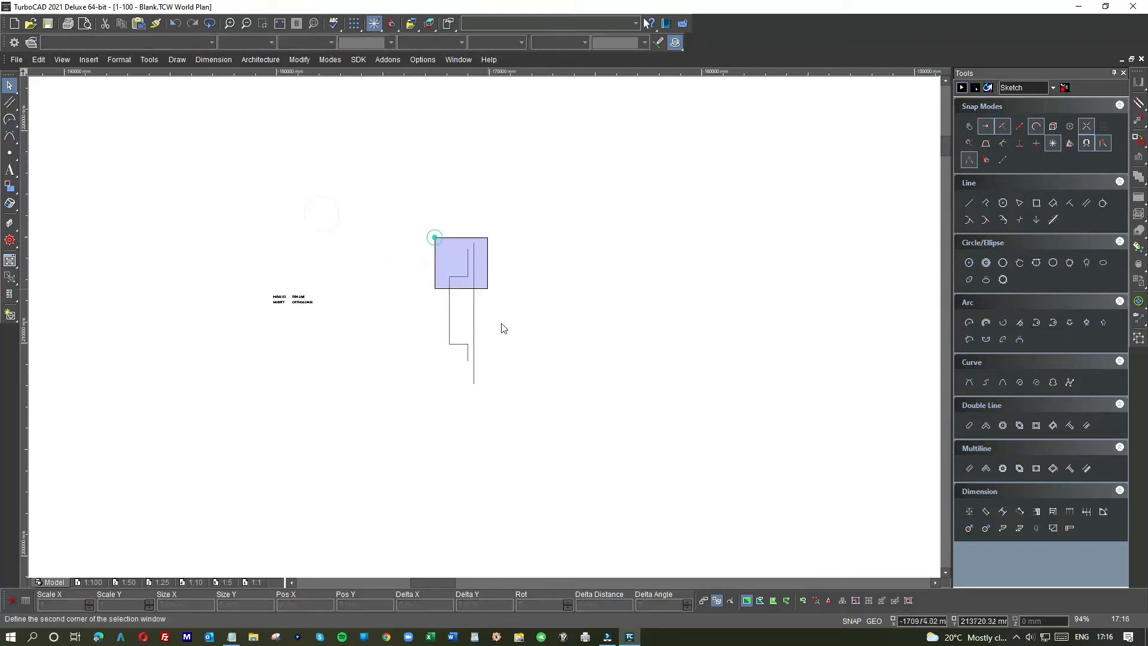
pyautogui.press('Delete')
# Step: Examine the PARALLEL, EXPLODE, MODIFY and ORTHOGONAL text labels up close, leaving them unselected
pyautogui.moveTo(239, 284); pyautogui.dragTo(315, 317)
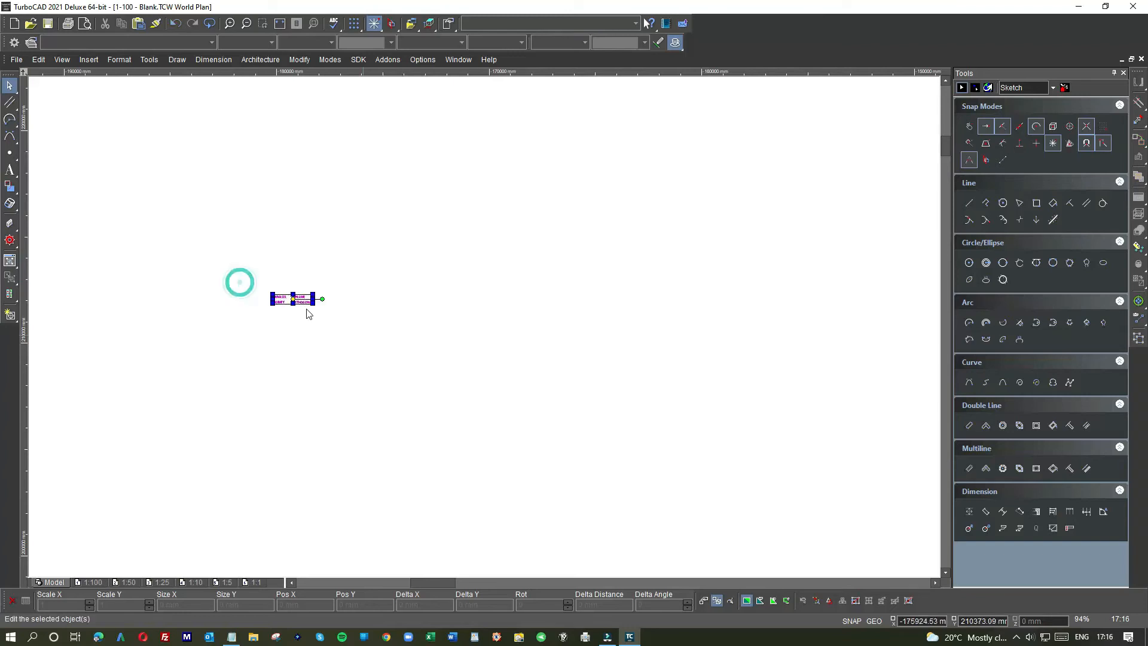
pyautogui.scroll(6, 479, 287)
pyautogui.click(512, 285)
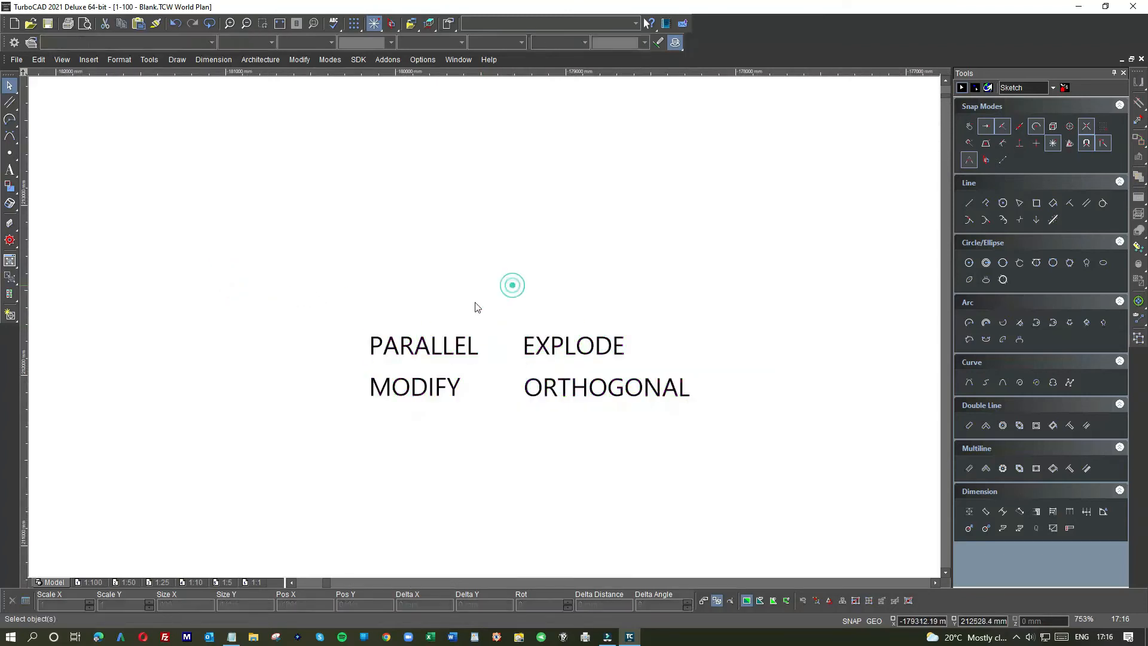
# Step: Delete the PARALLEL text label, keeping the EXPLODE, MODIFY and ORTHOGONAL labels
pyautogui.moveTo(366, 319); pyautogui.dragTo(495, 372)
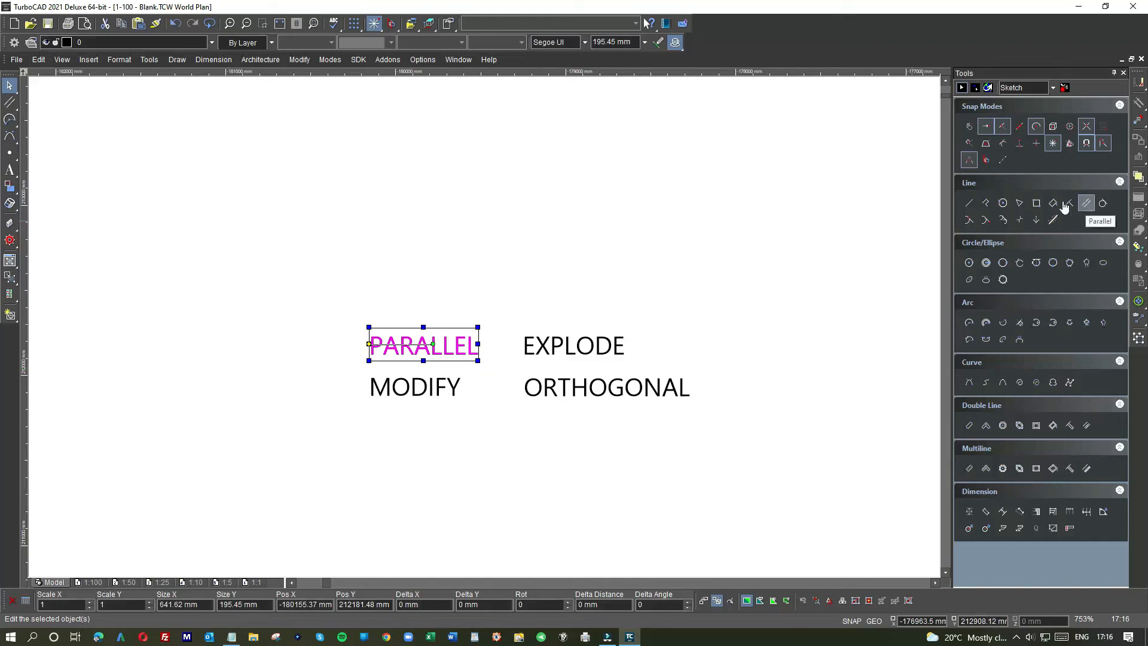
pyautogui.click(417, 256)
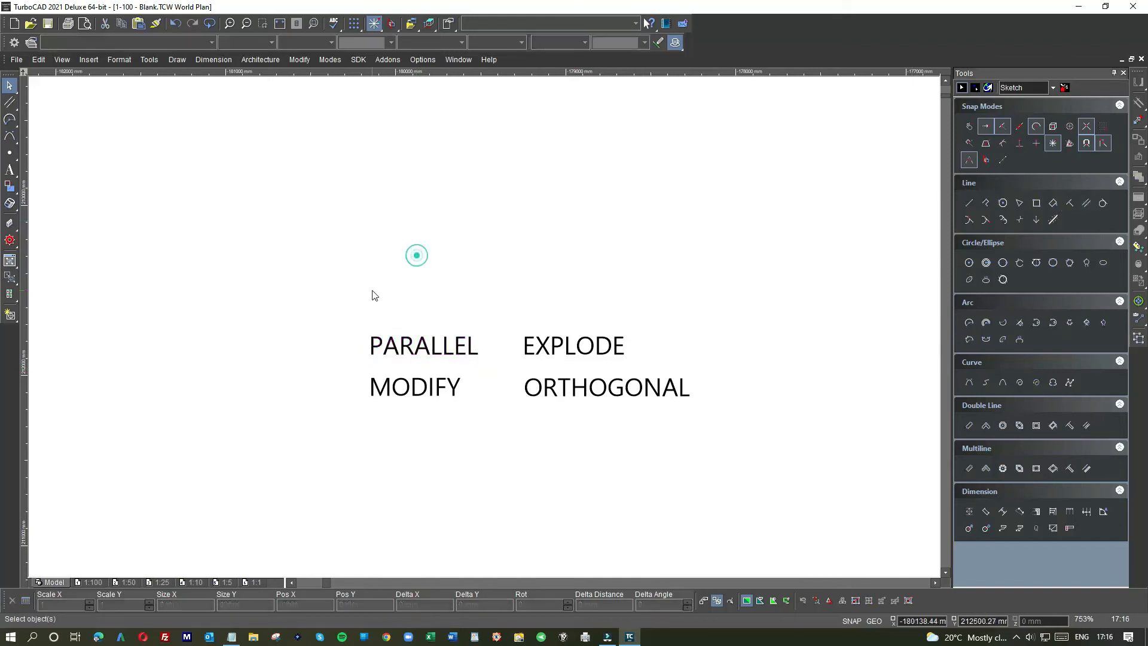
pyautogui.moveTo(365, 296); pyautogui.dragTo(506, 371)
pyautogui.press('Delete')
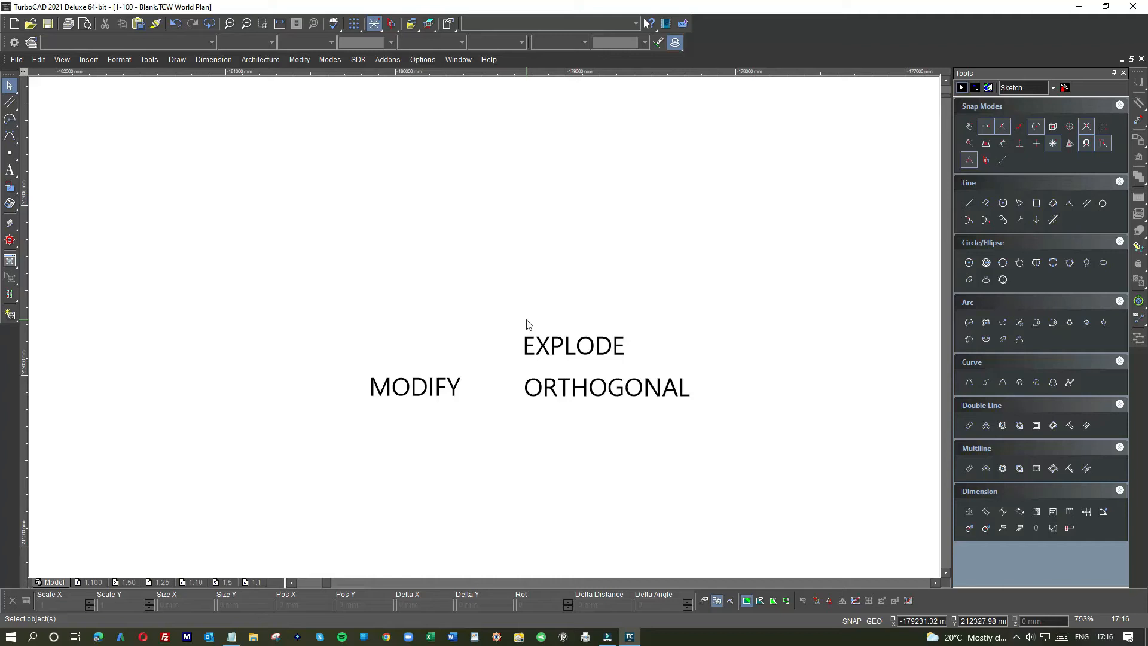
# Step: Open furniture outdoor lounge.dwg from the Clients > aCAD Resources folder, with All Files as the file type
pyautogui.click(32, 24)
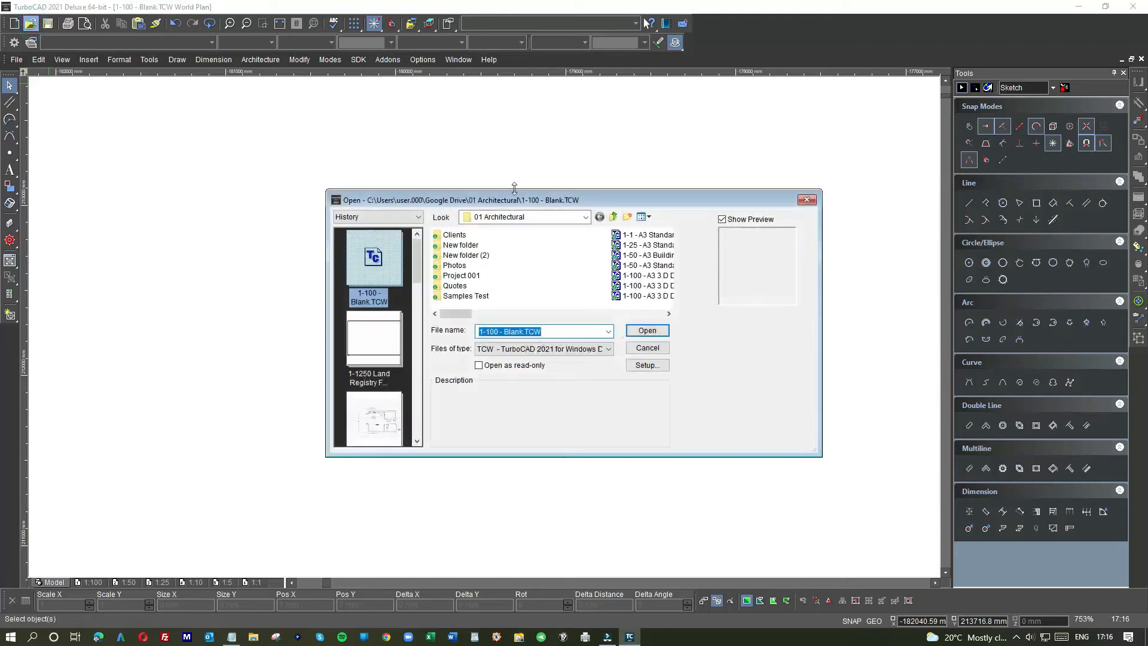
pyautogui.doubleClick(456, 235)
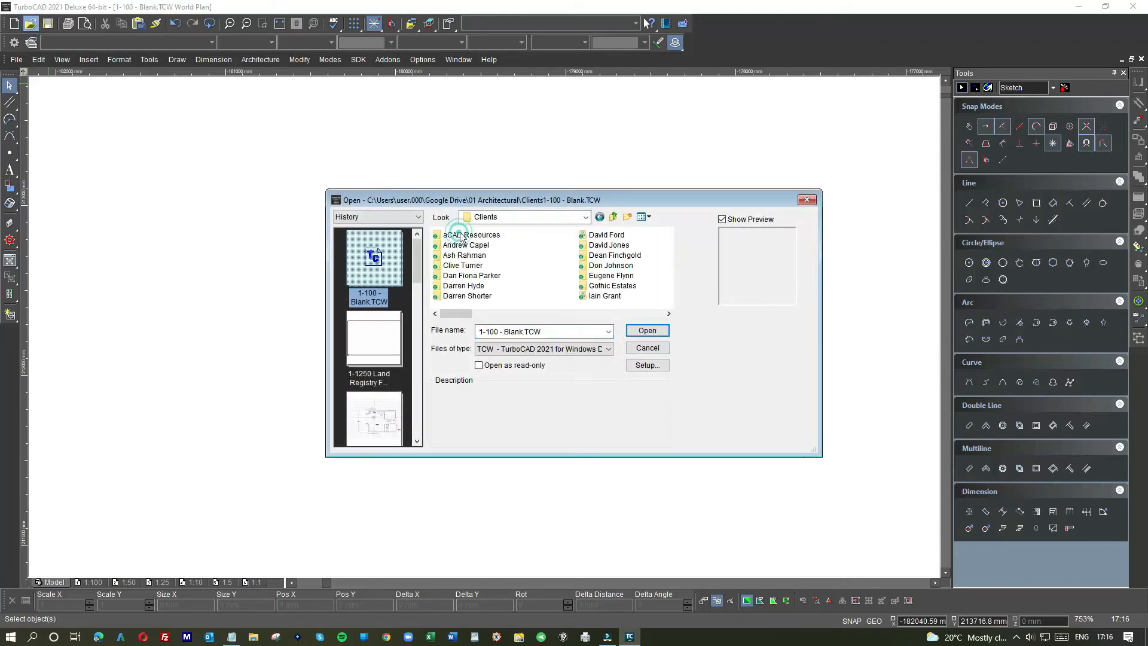
pyautogui.doubleClick(461, 236)
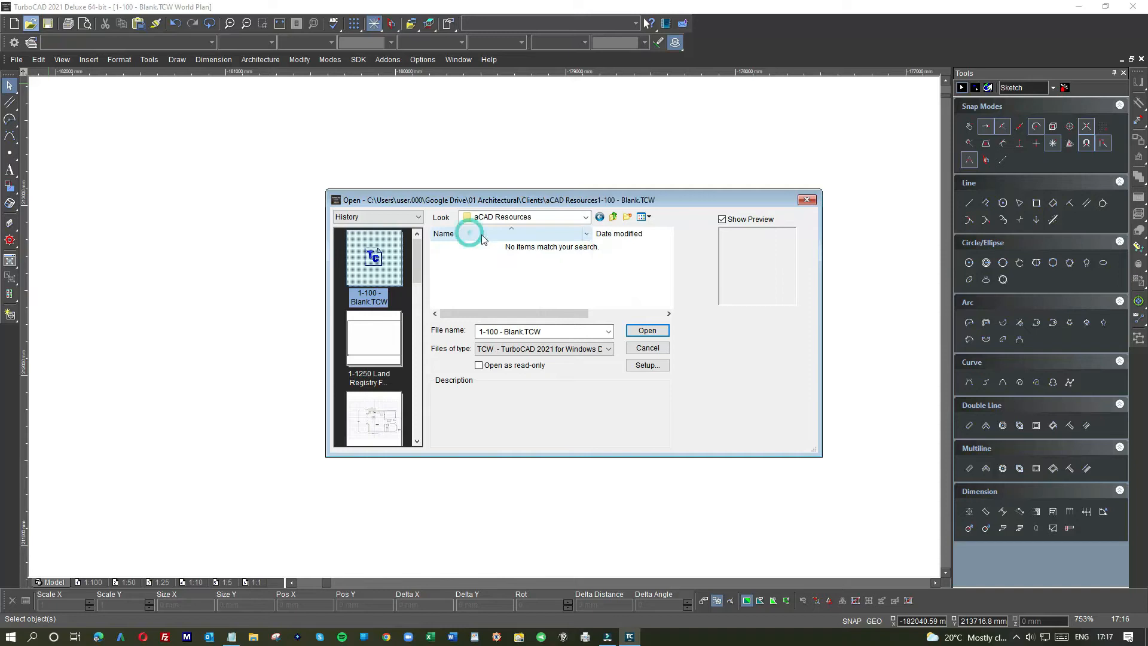
pyautogui.click(491, 352)
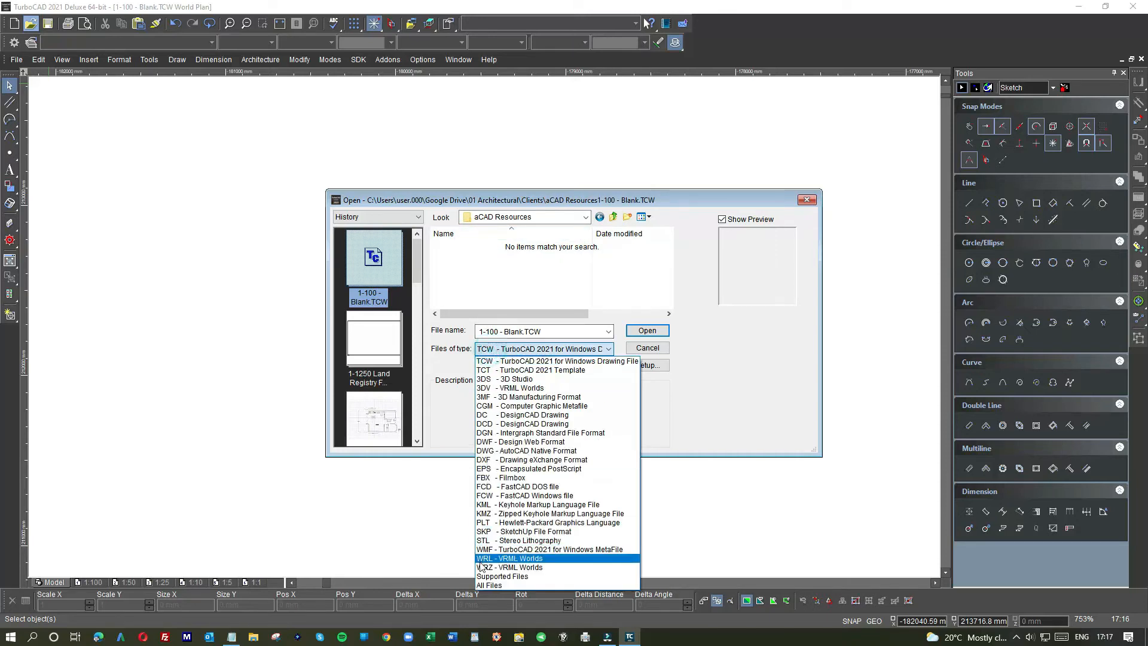
pyautogui.click(489, 585)
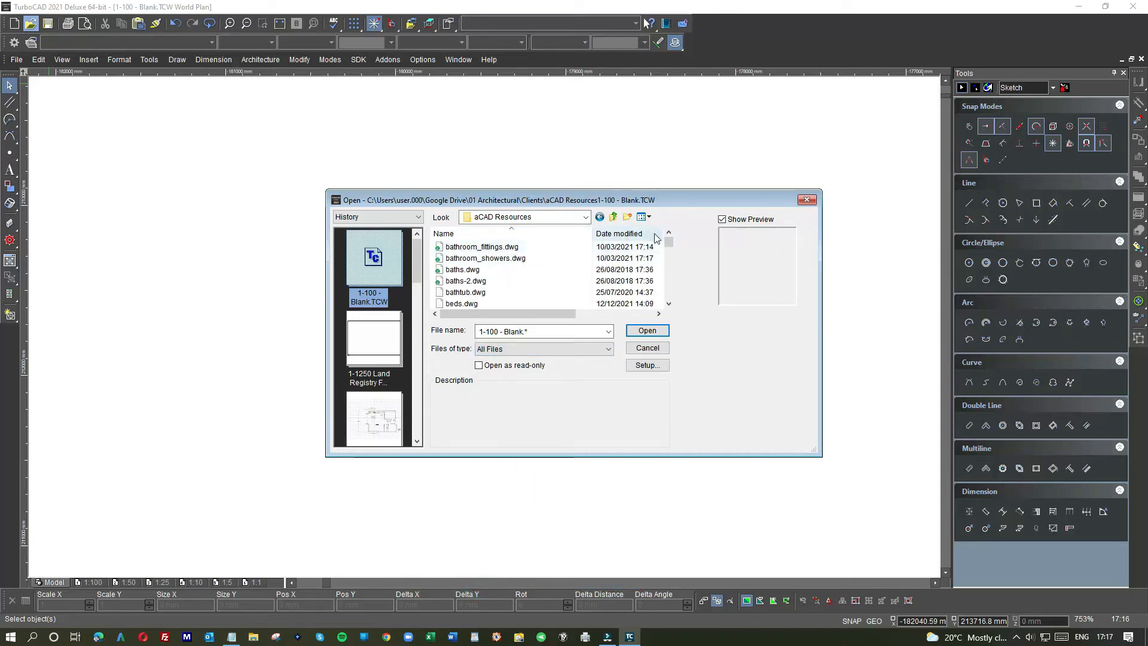
pyautogui.moveTo(669, 242); pyautogui.dragTo(672, 258)
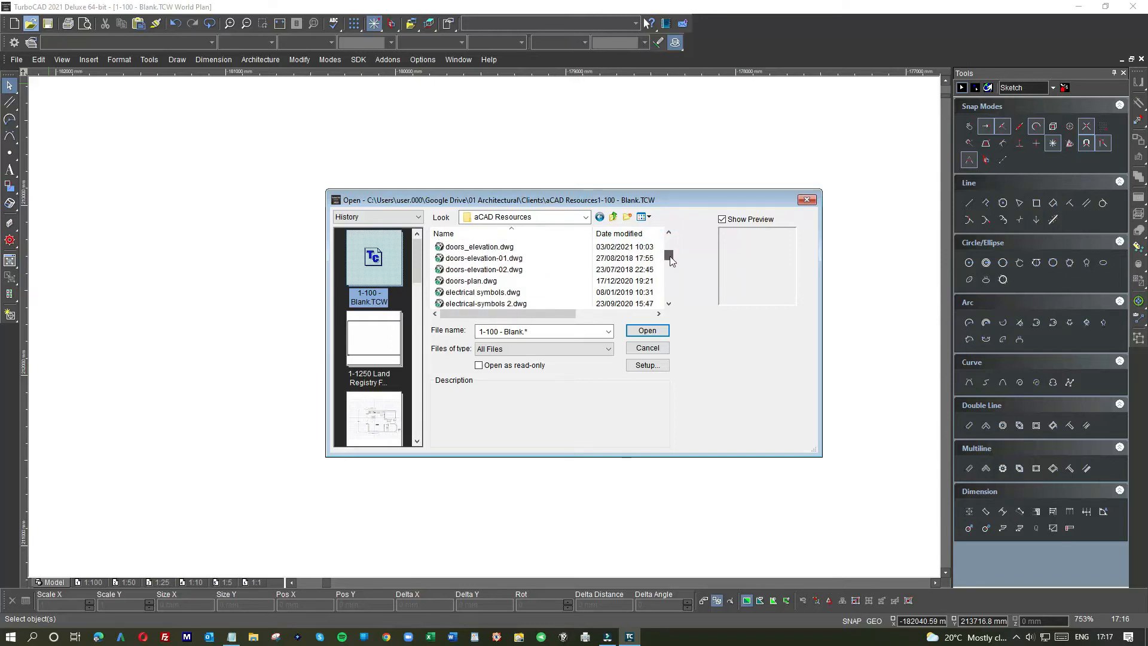
pyautogui.moveTo(671, 259); pyautogui.dragTo(671, 266)
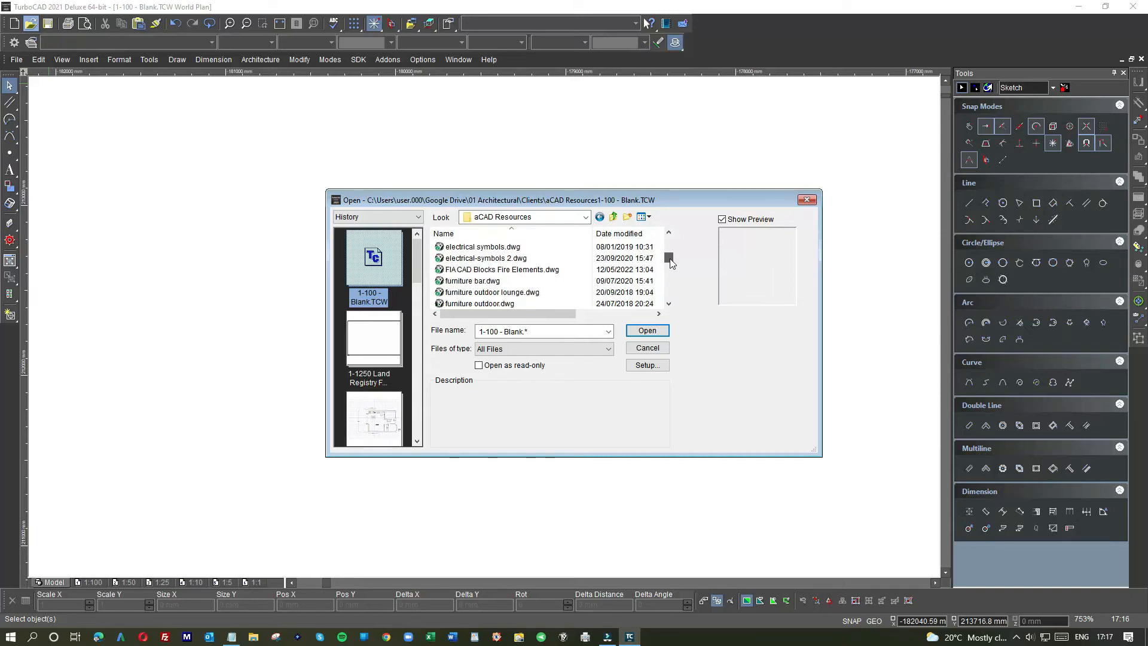
pyautogui.doubleClick(484, 294)
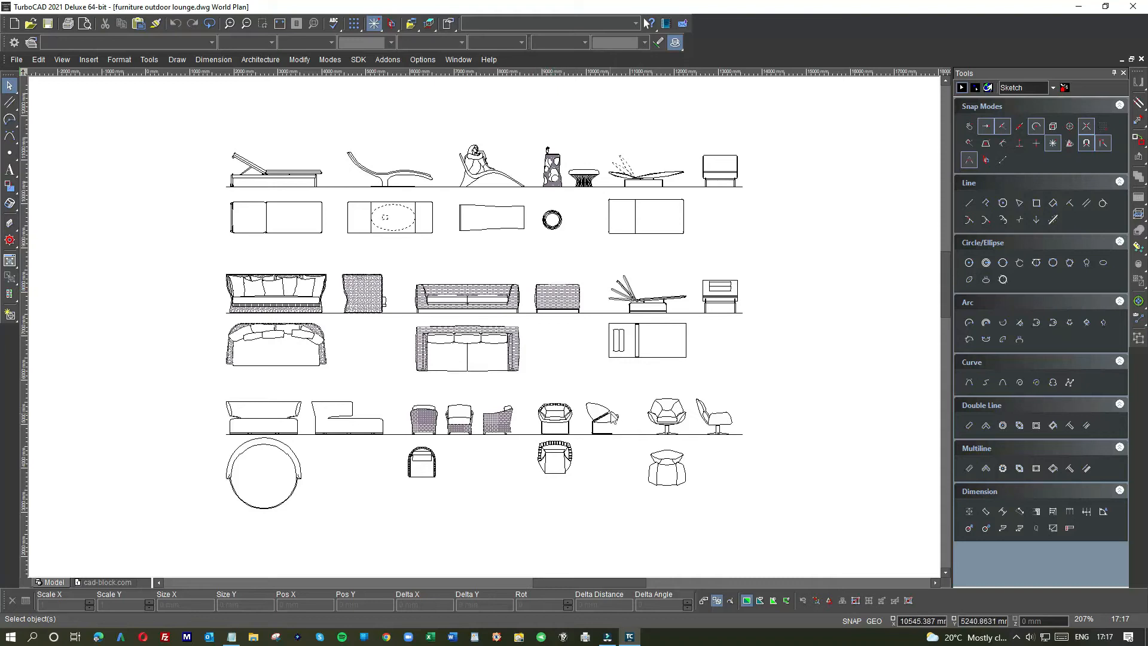
# Step: Copy the front view of the swivel lounge chair from the bottom row of elevations
pyautogui.scroll(2, 658, 419)
pyautogui.moveTo(458, 289); pyautogui.dragTo(551, 394)
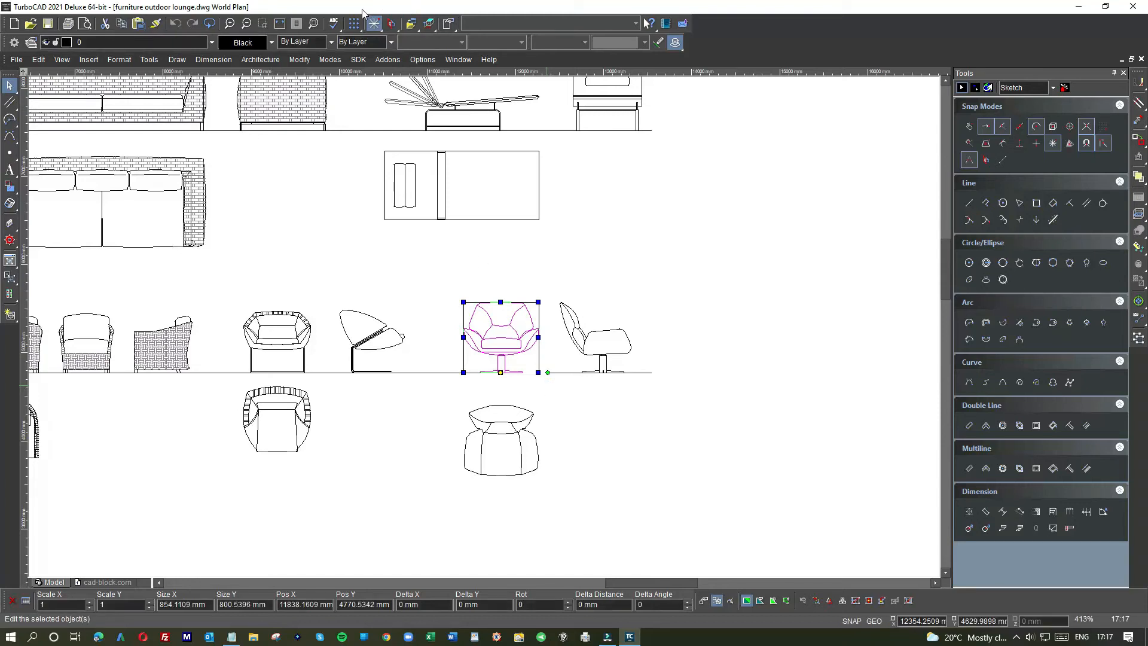
pyautogui.click(618, 264)
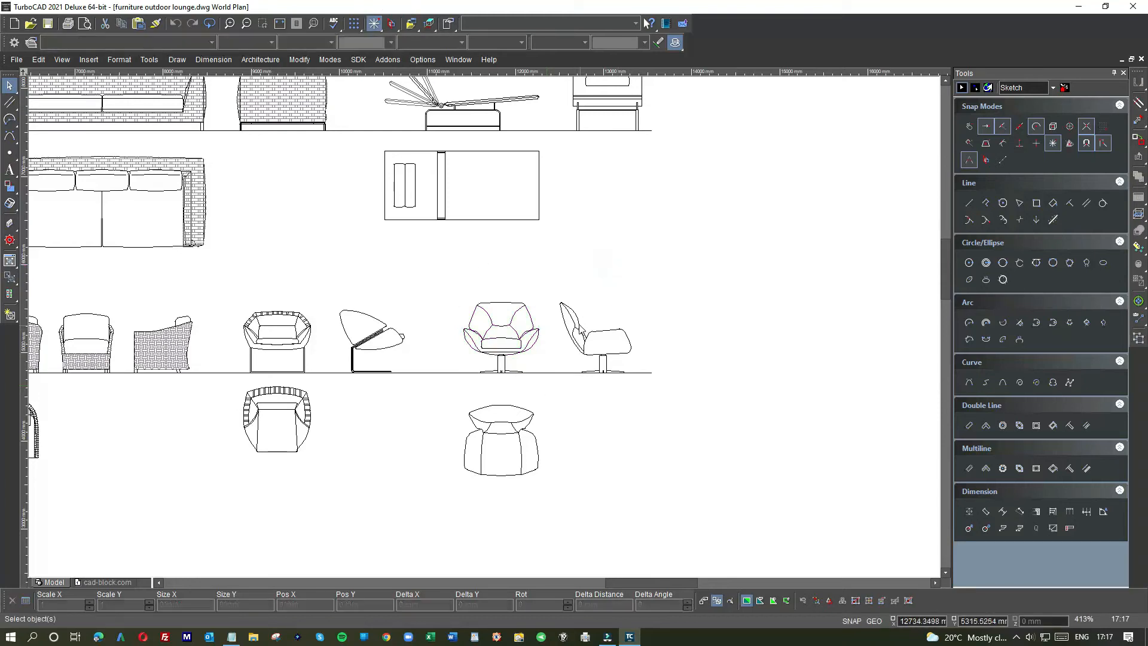
# Step: Paste the chair into the 1-100 - Blank.TCW drawing and place it above the MODIFY label
pyautogui.click(457, 59)
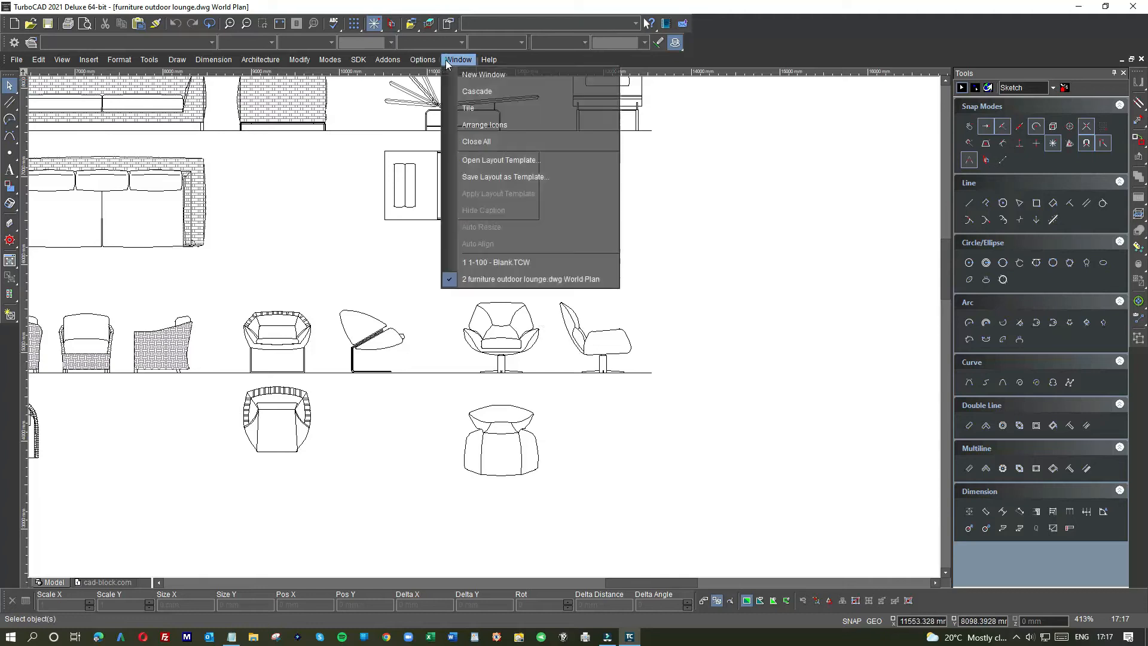
pyautogui.click(486, 263)
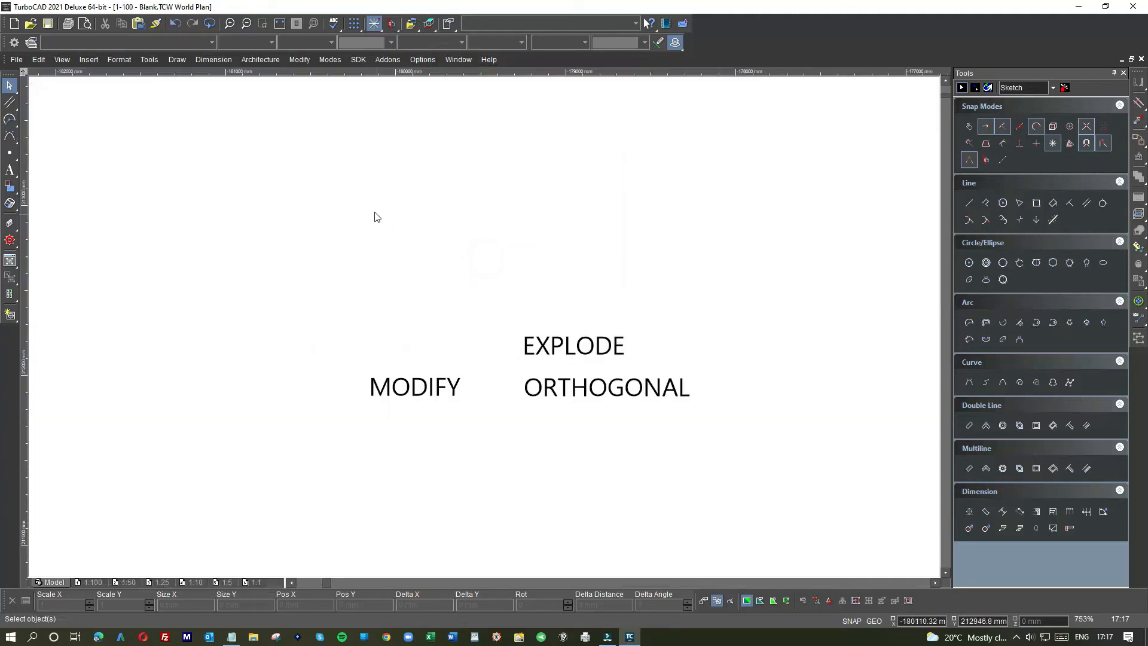
pyautogui.hotkey('ctrl', 'v')
pyautogui.moveTo(469, 236); pyautogui.dragTo(362, 212)
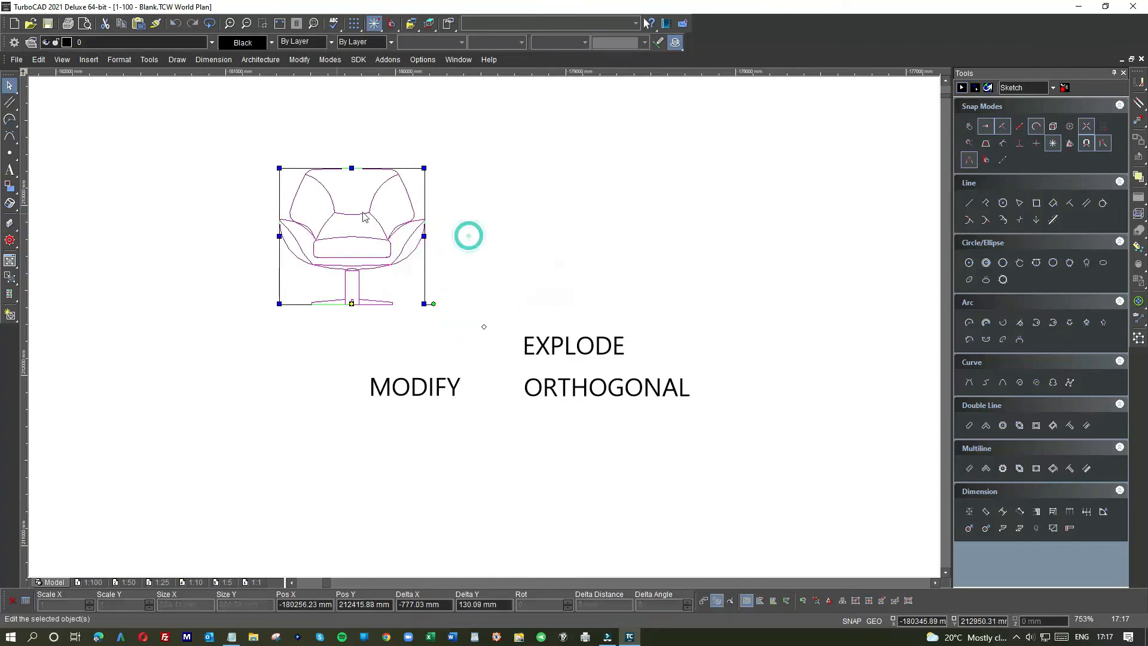
pyautogui.click(507, 201)
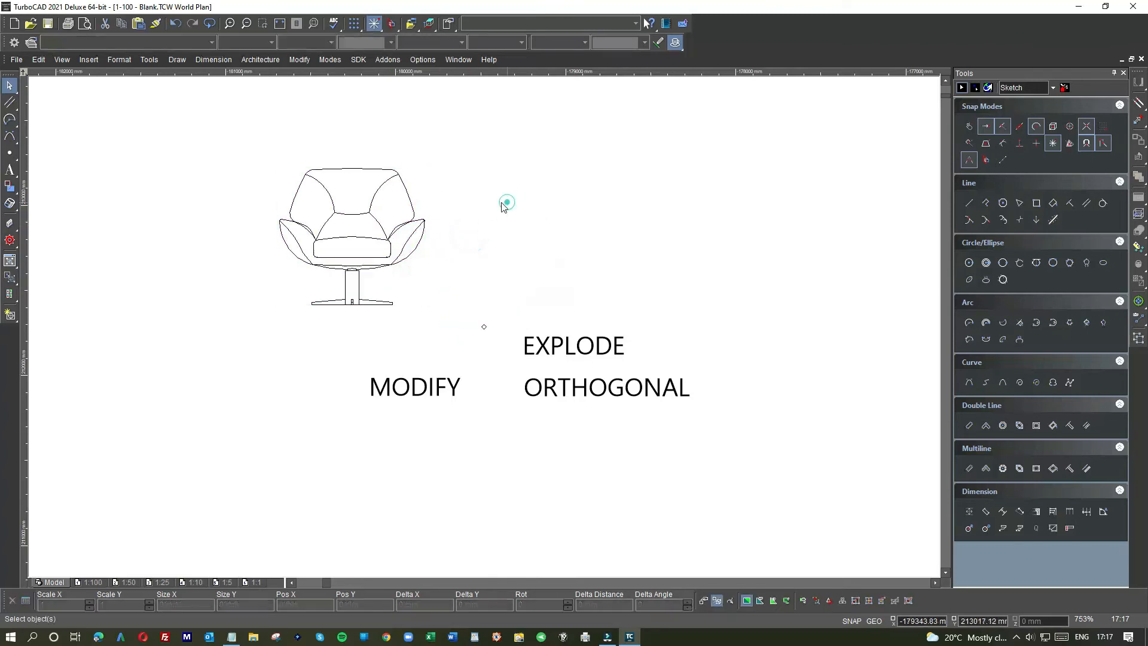
# Step: Select the whole pasted chair and explode it twice into individual polylines
pyautogui.click(405, 191)
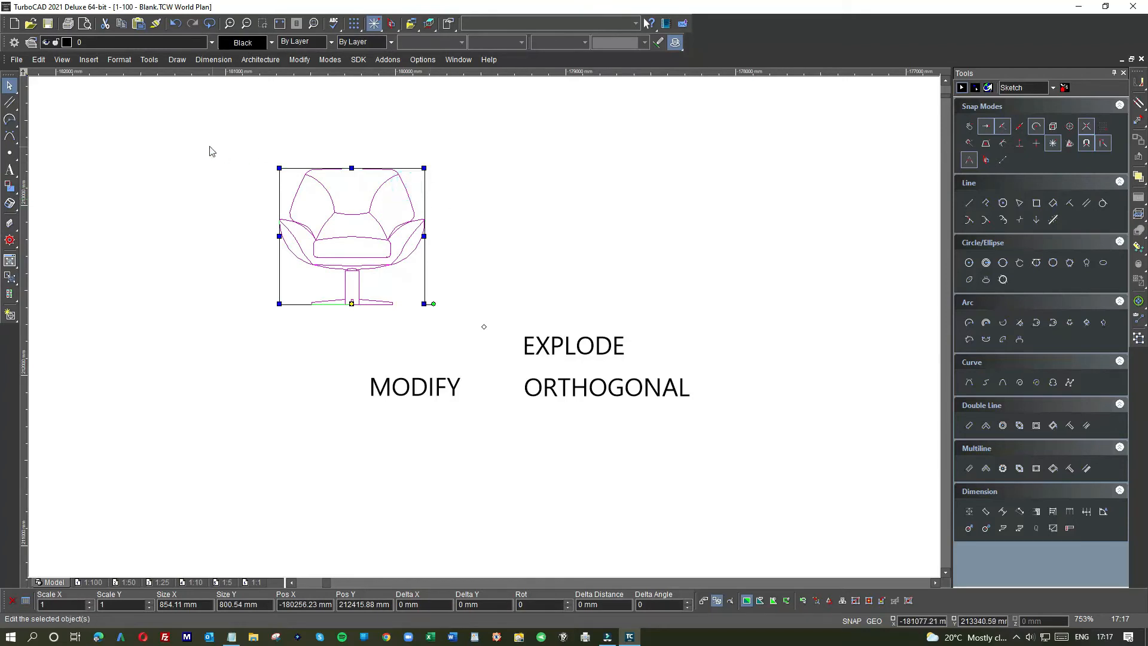
pyautogui.moveTo(210, 146); pyautogui.dragTo(473, 323)
pyautogui.click(500, 236)
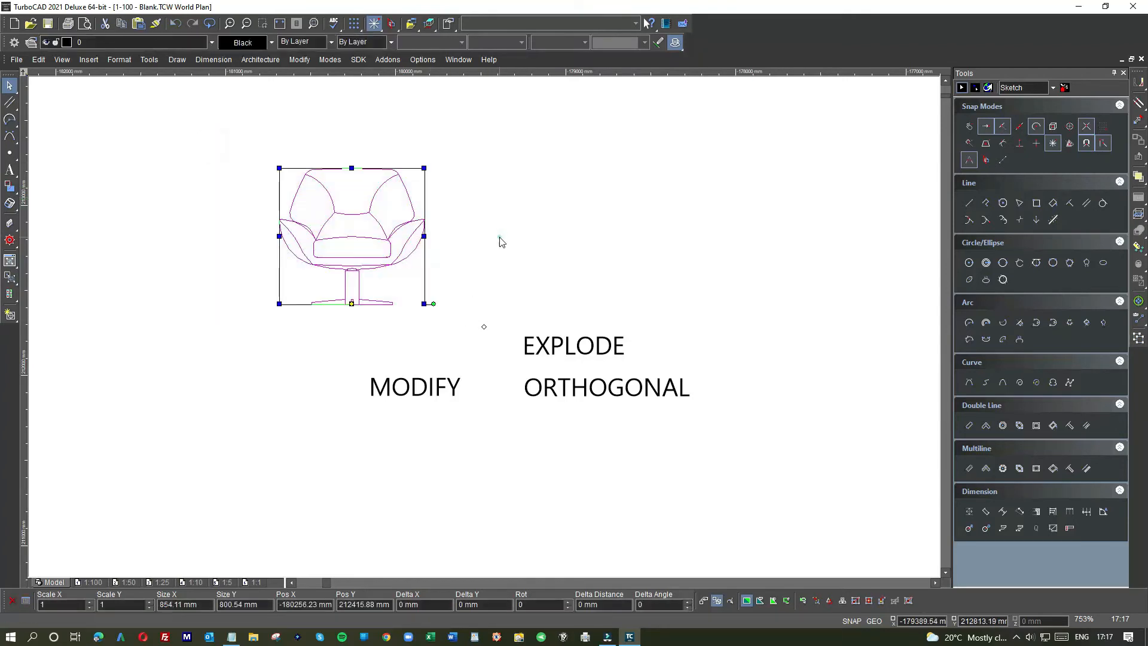
pyautogui.moveTo(242, 148); pyautogui.dragTo(469, 333)
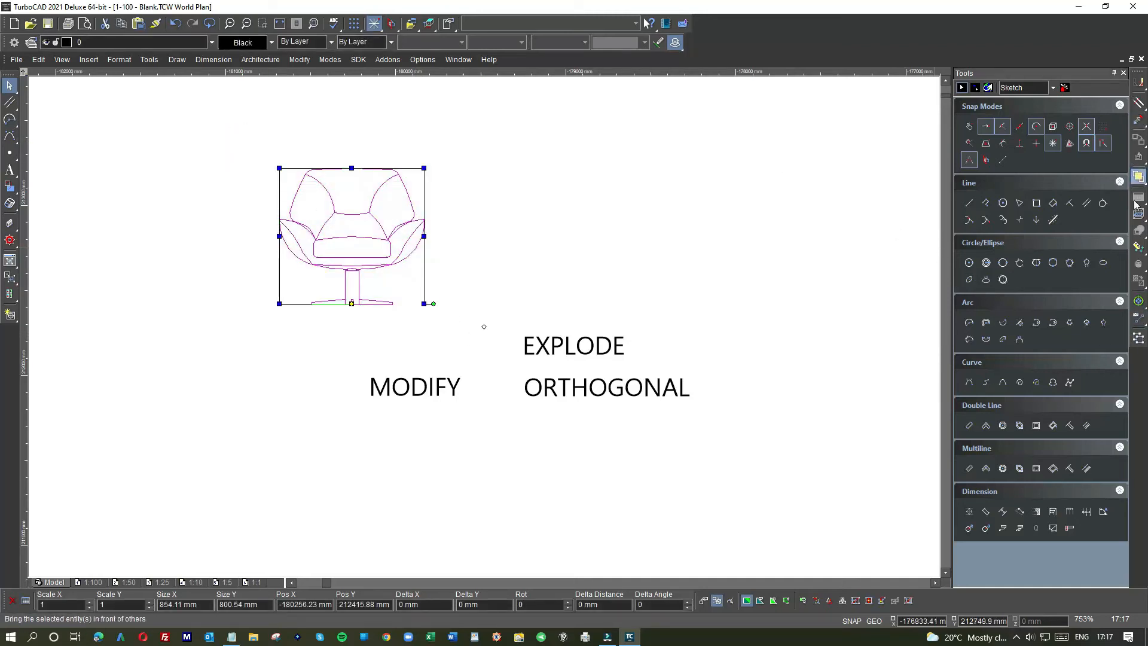
pyautogui.click(1138, 338)
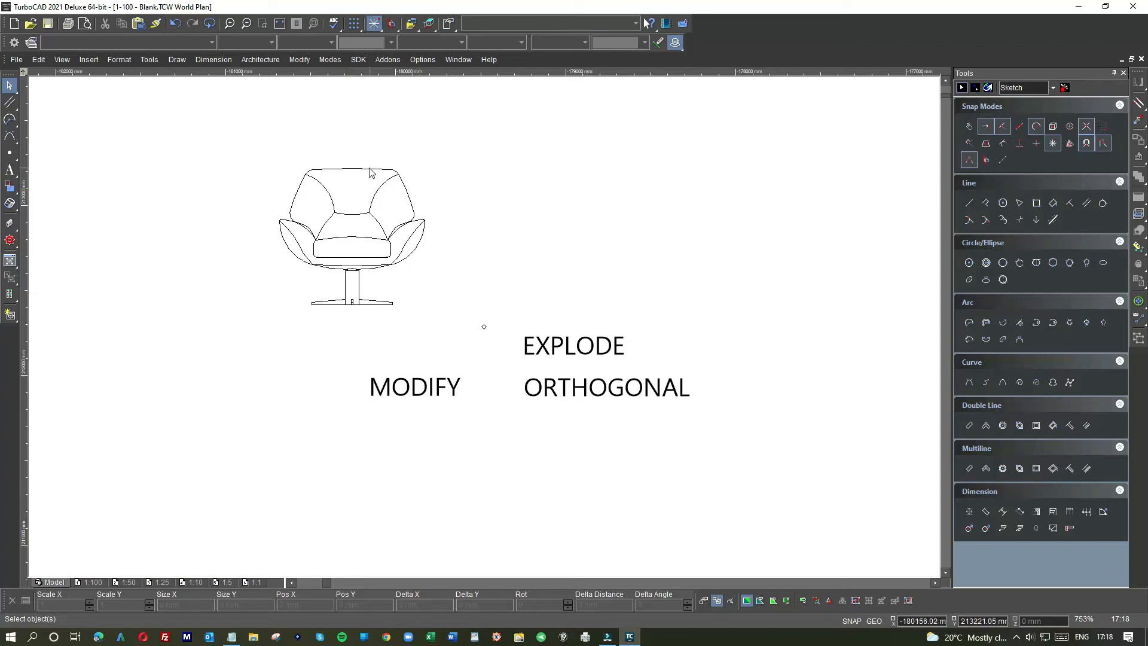
pyautogui.click(368, 174)
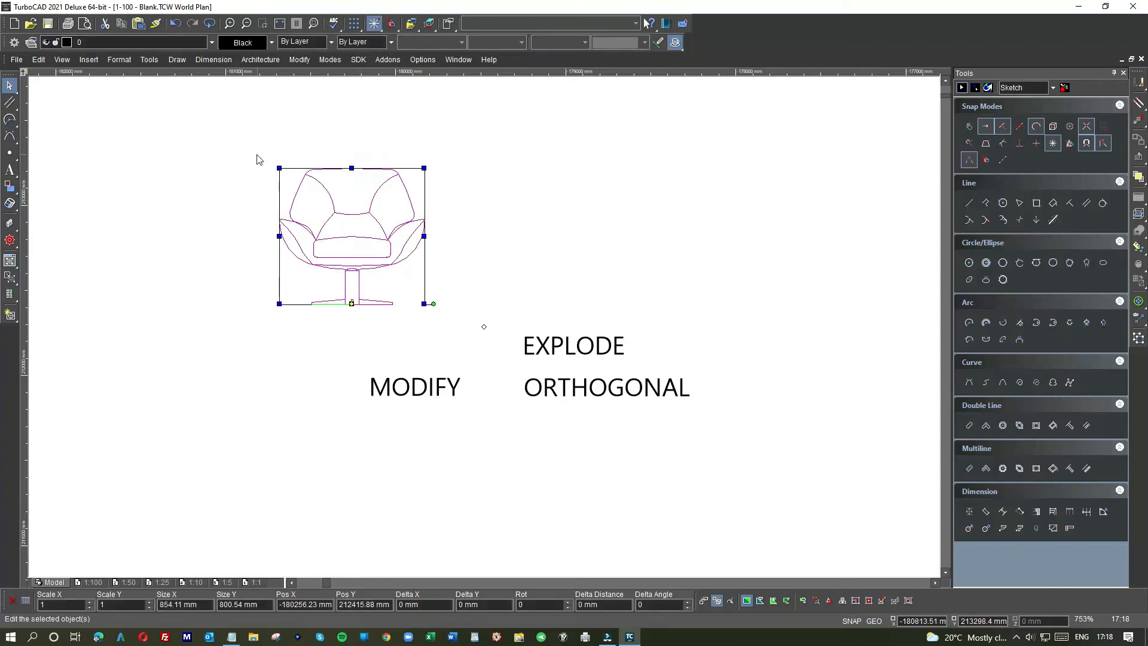
pyautogui.click(1141, 339)
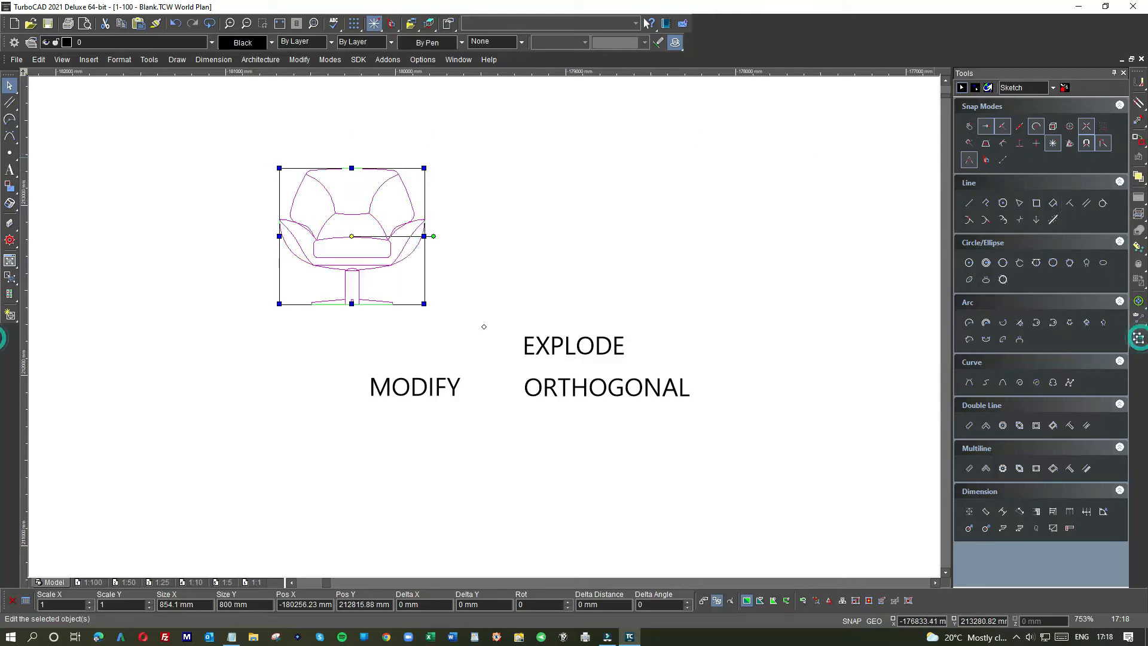
pyautogui.click(598, 186)
# Step: Move the outer and inner curves of the backrest's right side away from the chair
pyautogui.click(410, 212)
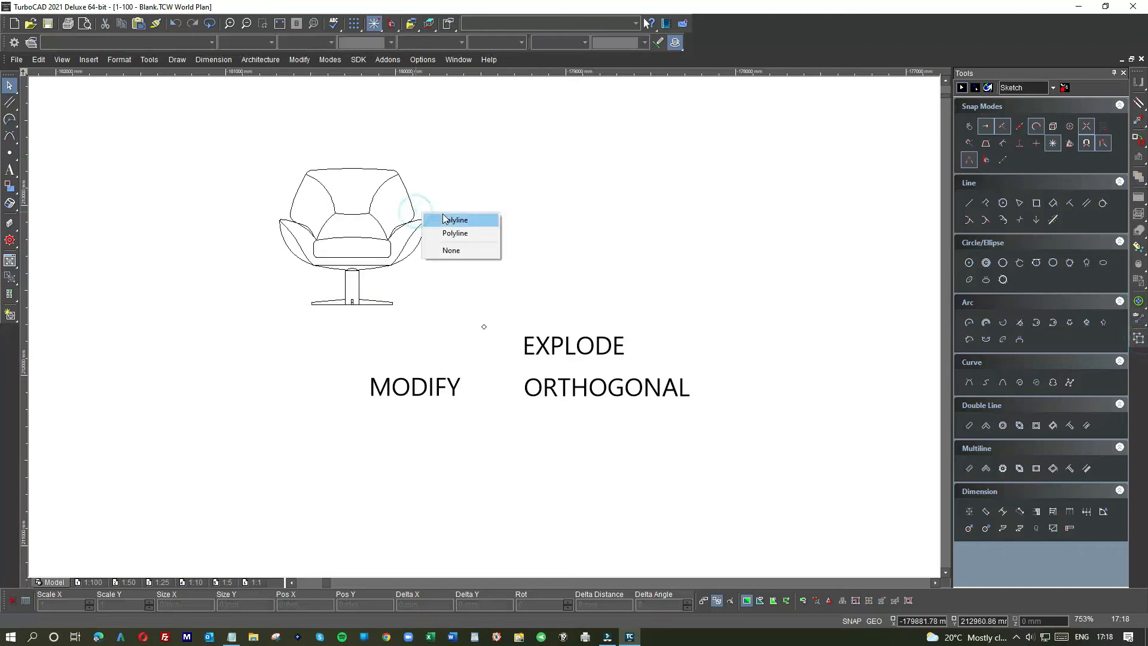
pyautogui.click(443, 217)
pyautogui.moveTo(408, 193); pyautogui.dragTo(443, 178)
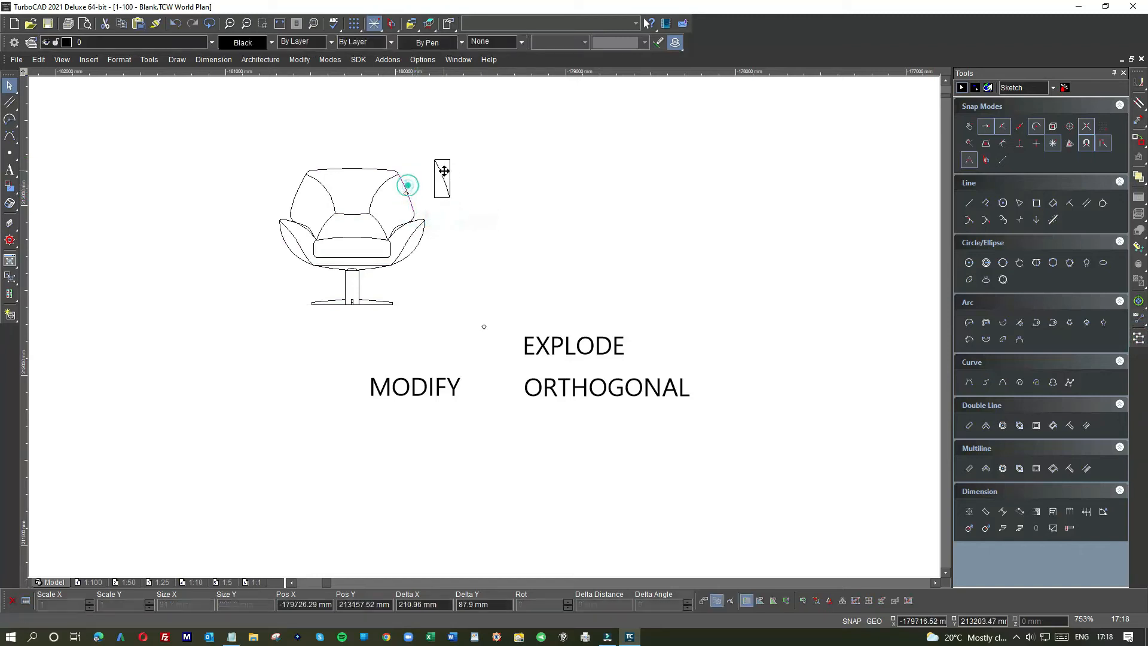
pyautogui.scroll(2, 485, 332)
pyautogui.scroll(2, 486, 332)
pyautogui.click(350, 195)
pyautogui.moveTo(338, 231); pyautogui.dragTo(493, 227)
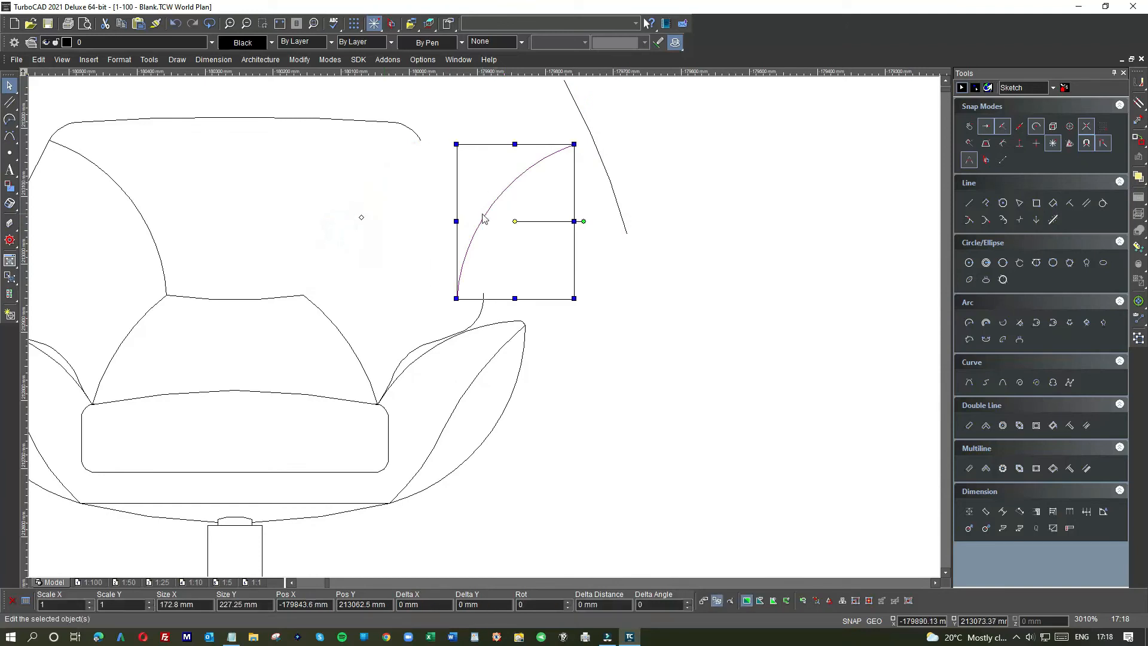
pyautogui.moveTo(462, 169); pyautogui.dragTo(670, 172)
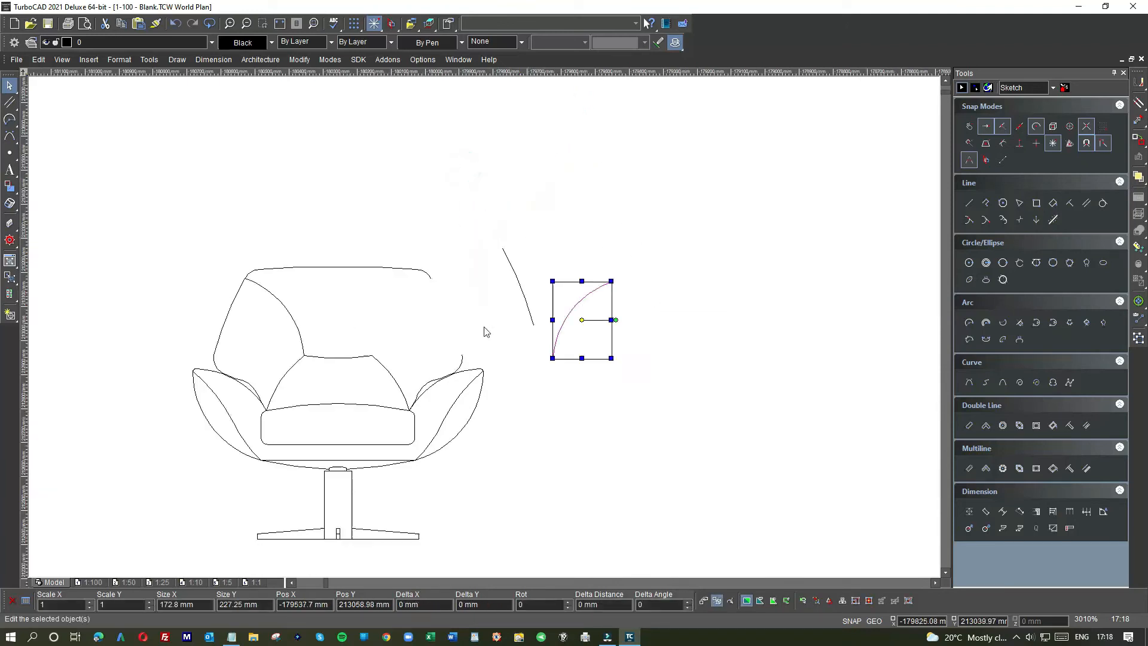
# Step: Delete the right half of the backrest's top line, its corner piece and the loose curves beside the chair
pyautogui.scroll(-2, 486, 332)
pyautogui.click(435, 298)
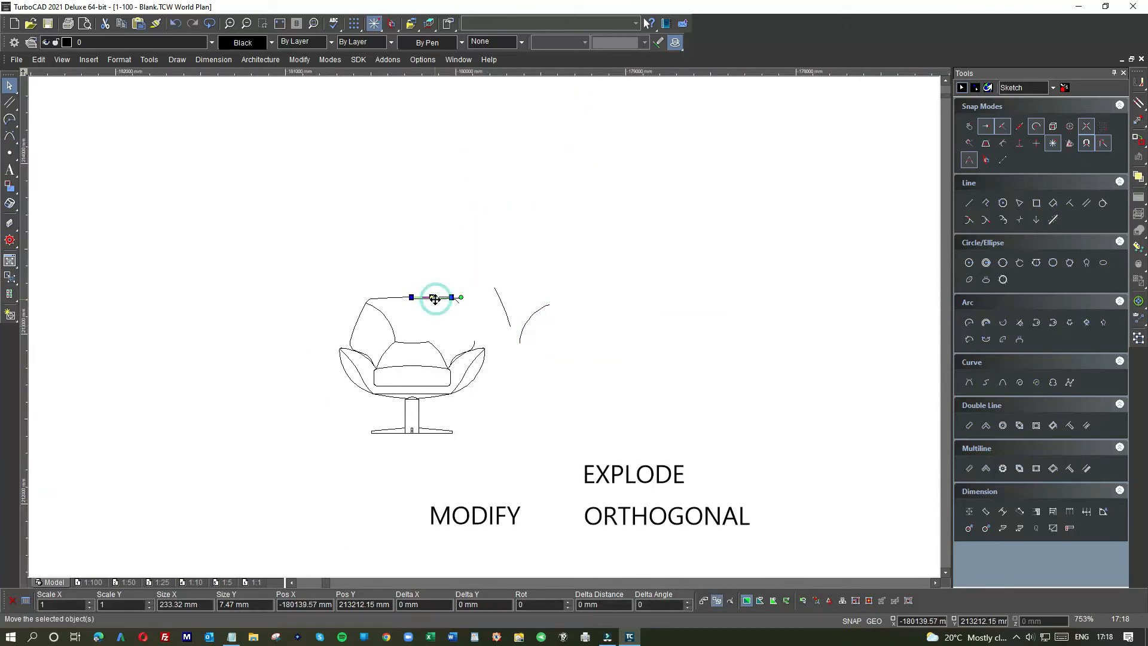
pyautogui.press('Delete')
pyautogui.moveTo(418, 277); pyautogui.dragTo(488, 304)
pyautogui.press('Delete')
pyautogui.press('Delete')
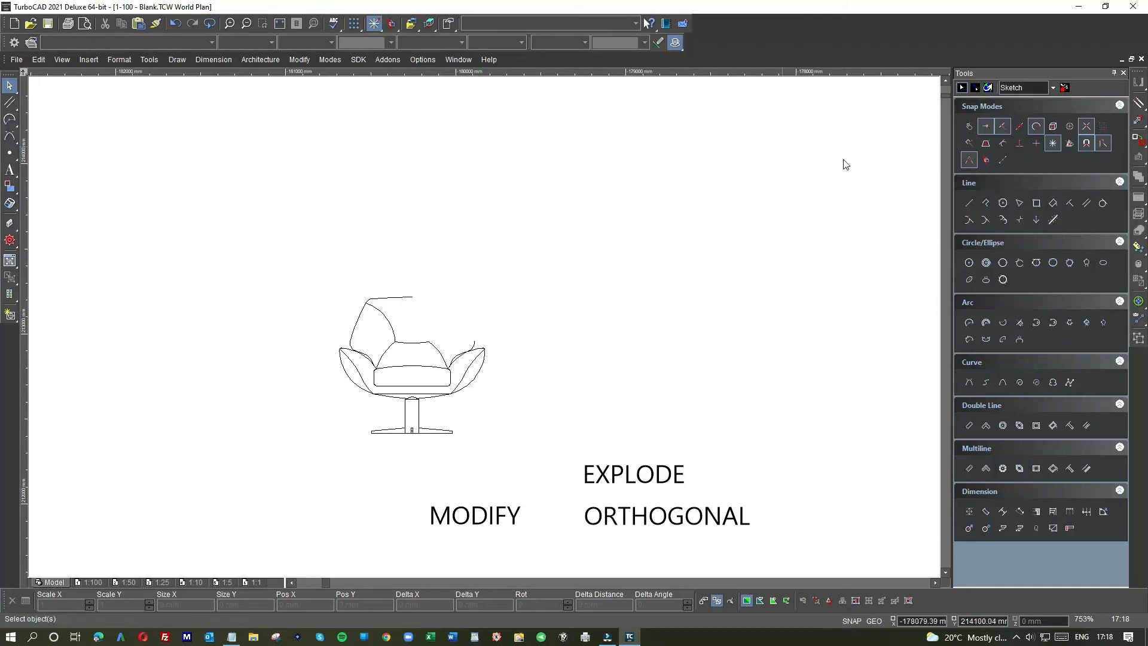
# Step: Draw a rectangle around the chair's left half, with its right edge running down the chair's centre
pyautogui.click(1037, 203)
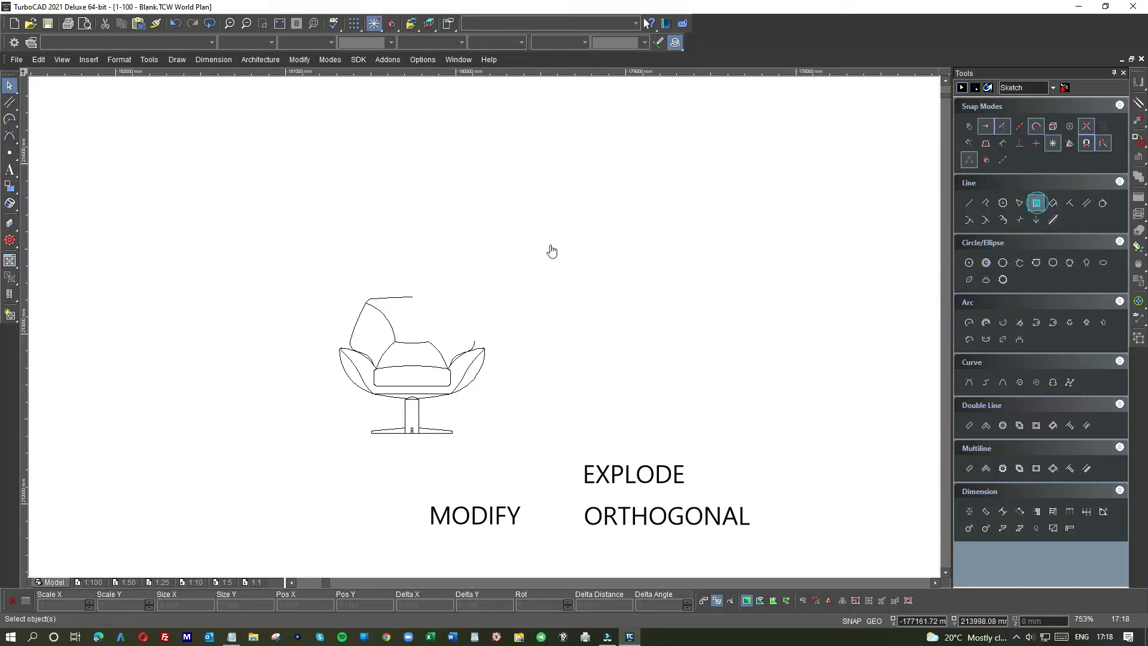
pyautogui.click(329, 279)
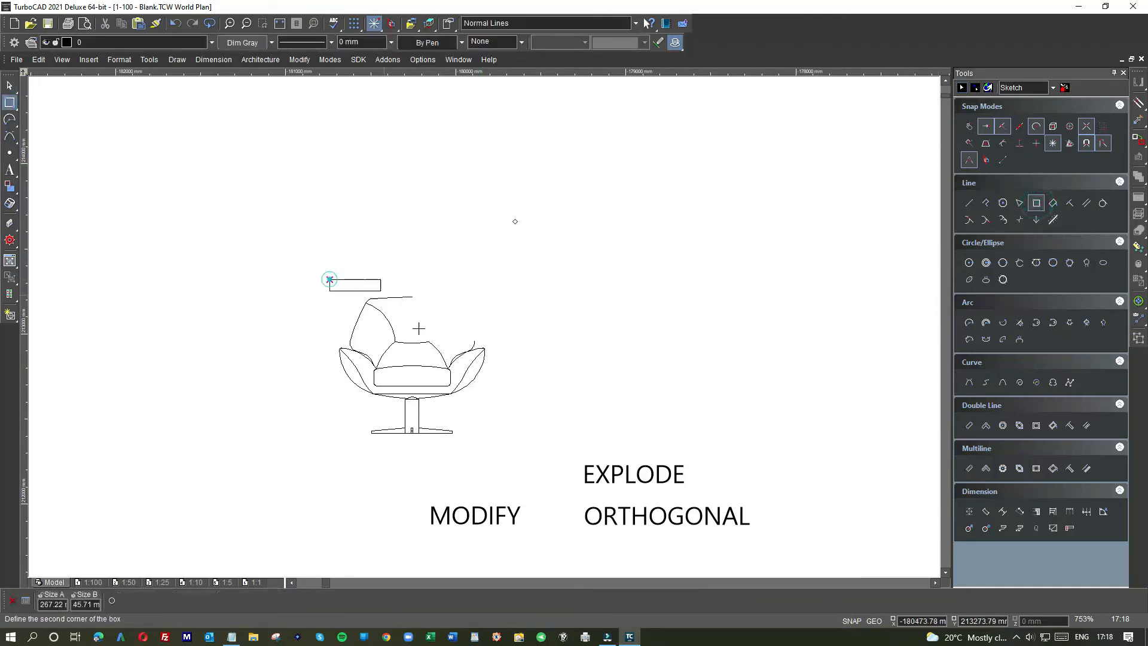
pyautogui.click(413, 448)
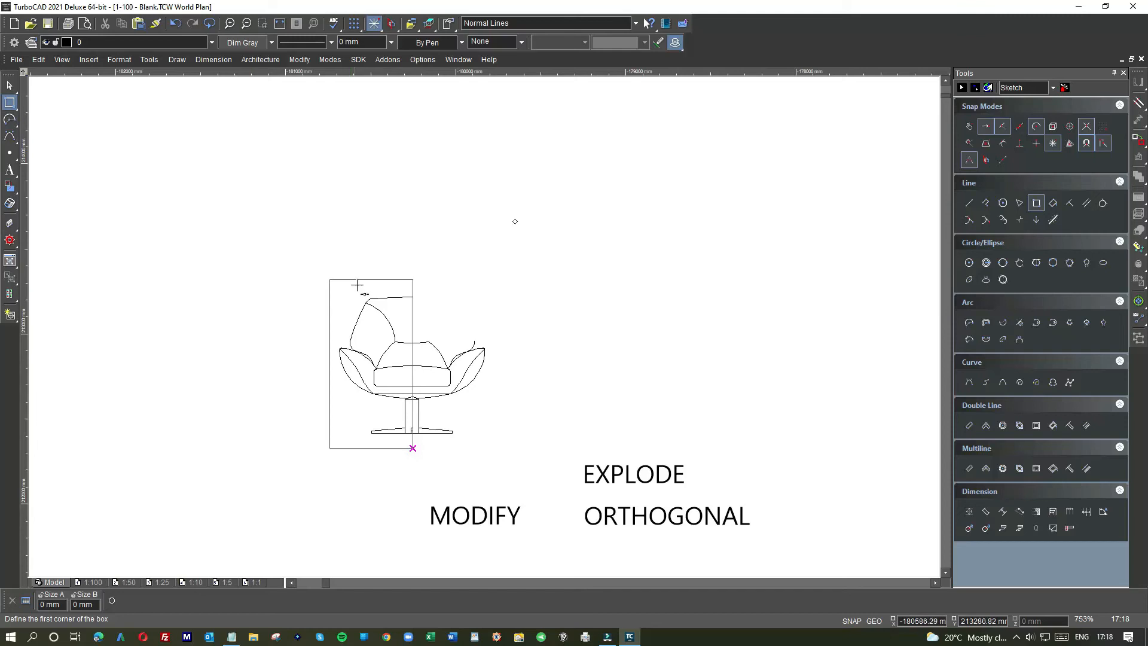
# Step: Object-trim the seat back's upper line left of the chair's centre, using the rectangle as the cutting edge
pyautogui.click(300, 60)
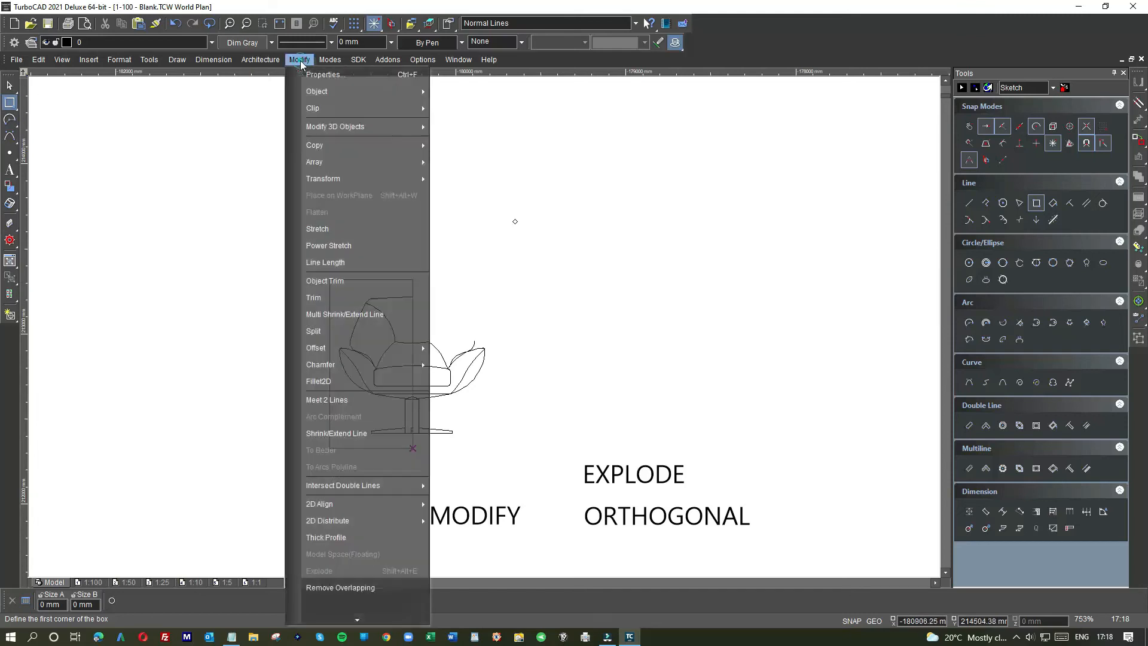
pyautogui.click(323, 281)
pyautogui.click(349, 277)
pyautogui.click(379, 298)
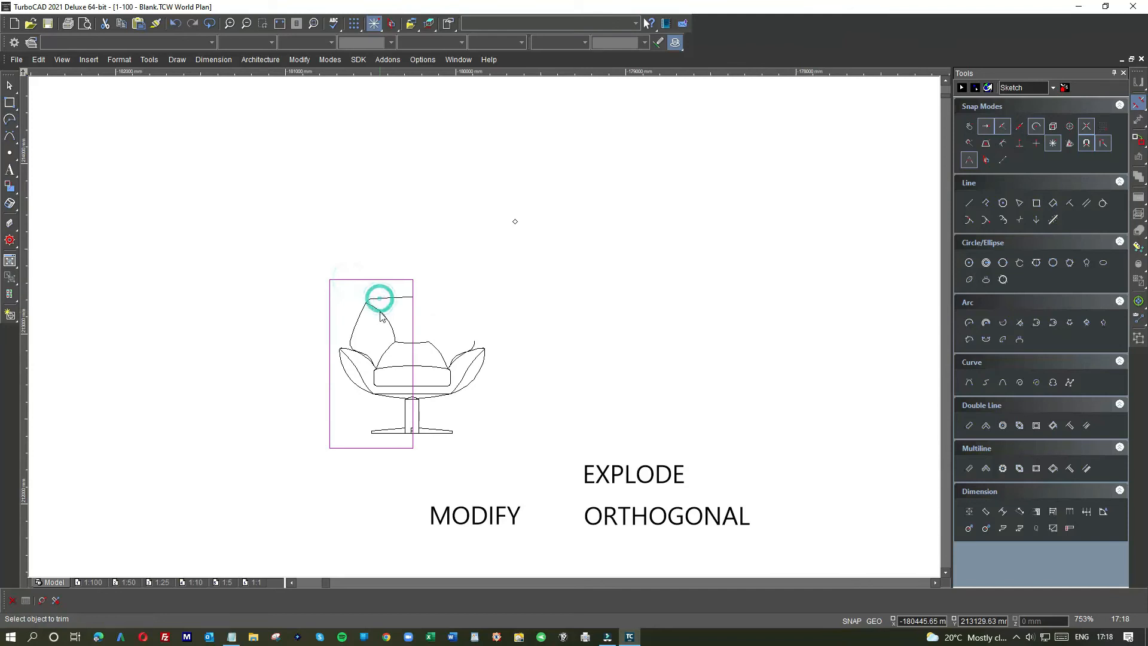
pyautogui.click(396, 342)
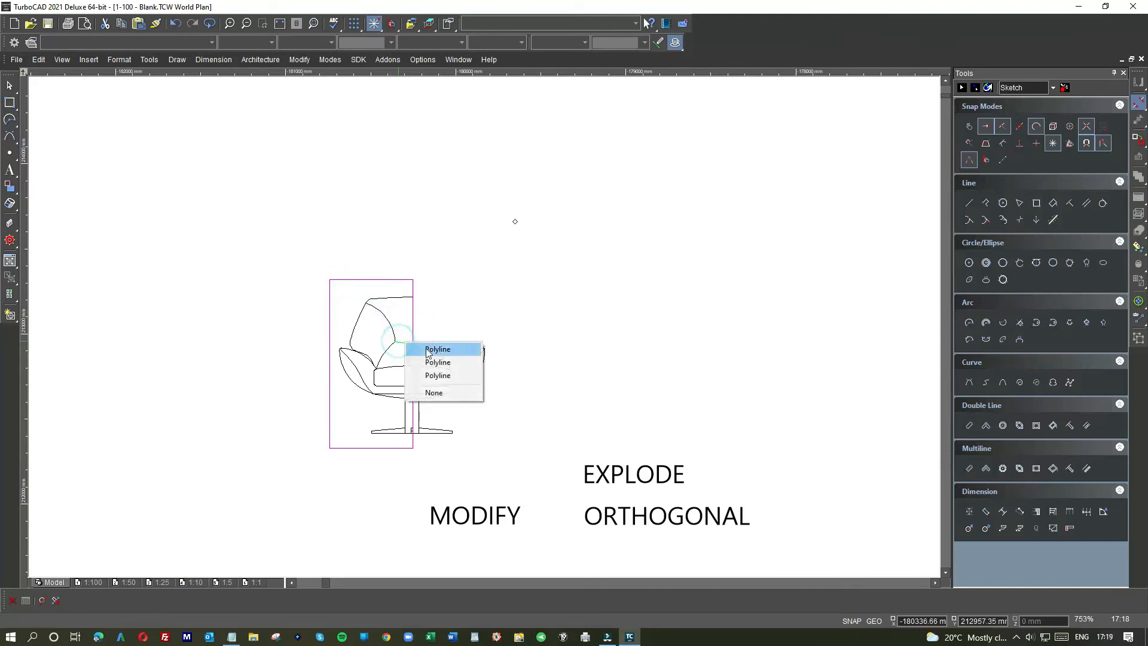
pyautogui.click(437, 350)
pyautogui.click(405, 368)
# Step: Trim the left half of the line under the seat cushion and the right half of the base's bottom line at the rectangle
pyautogui.scroll(5, 398, 369)
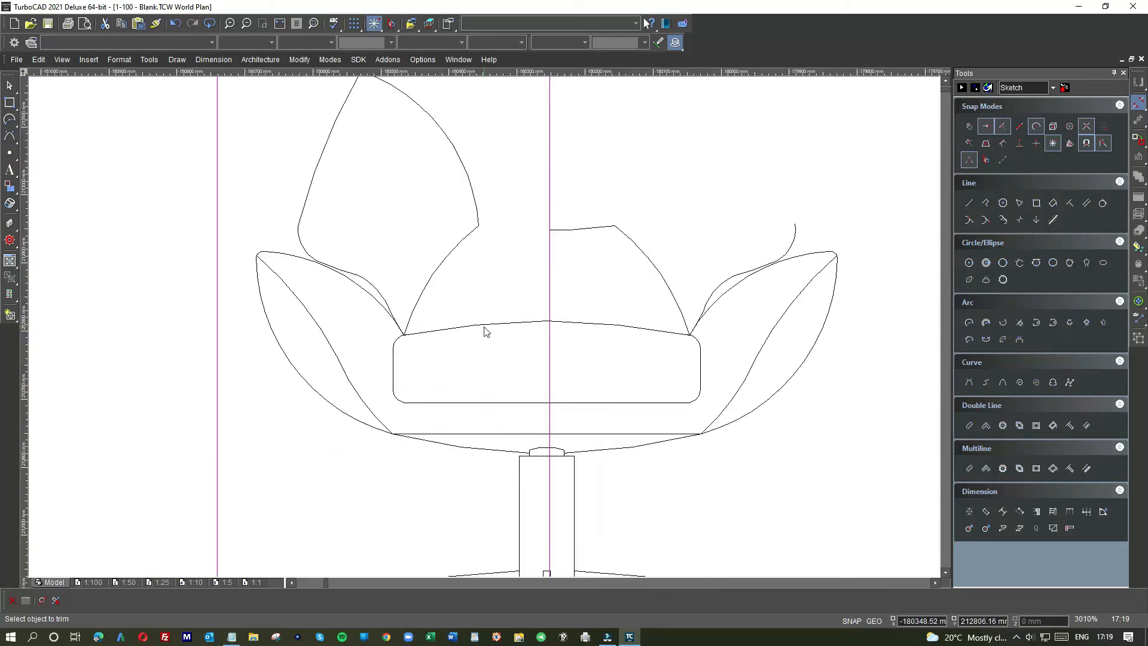
pyautogui.click(486, 324)
pyautogui.click(489, 480)
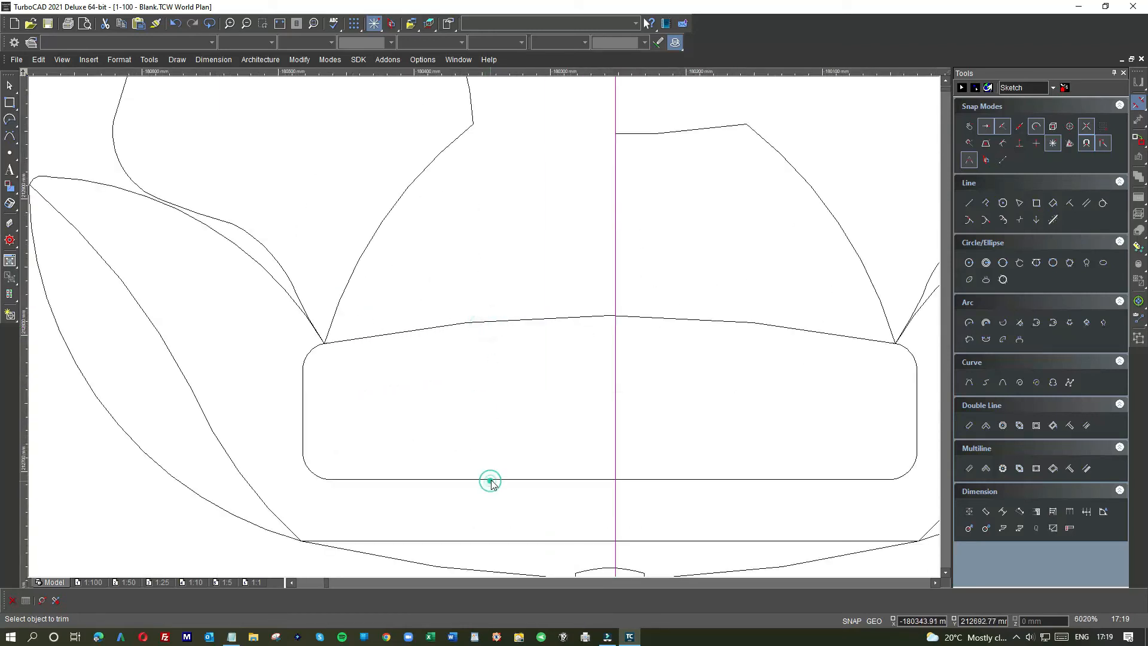
pyautogui.scroll(-3, 485, 338)
pyautogui.click(486, 359)
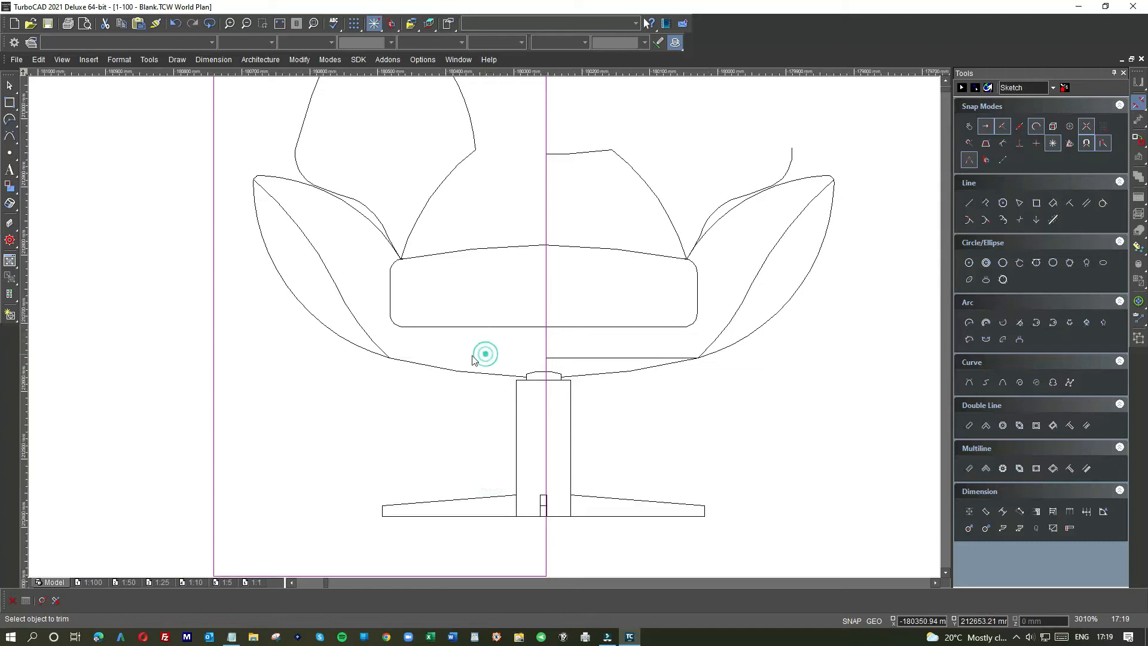
pyautogui.click(476, 373)
pyautogui.click(562, 516)
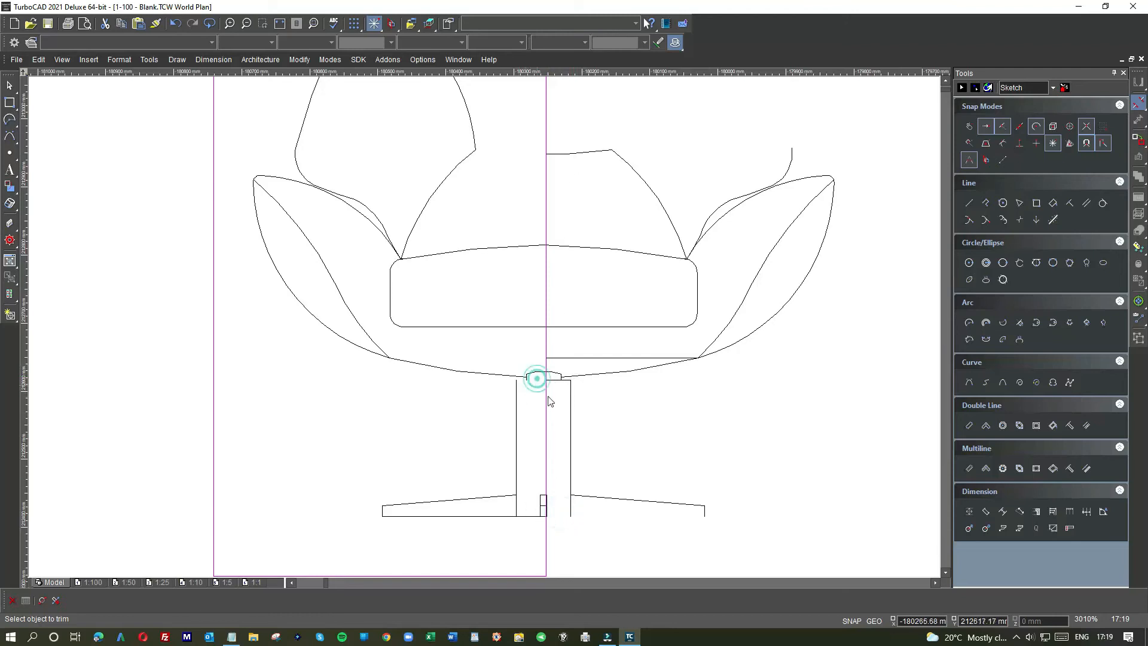
pyautogui.scroll(-3, 556, 399)
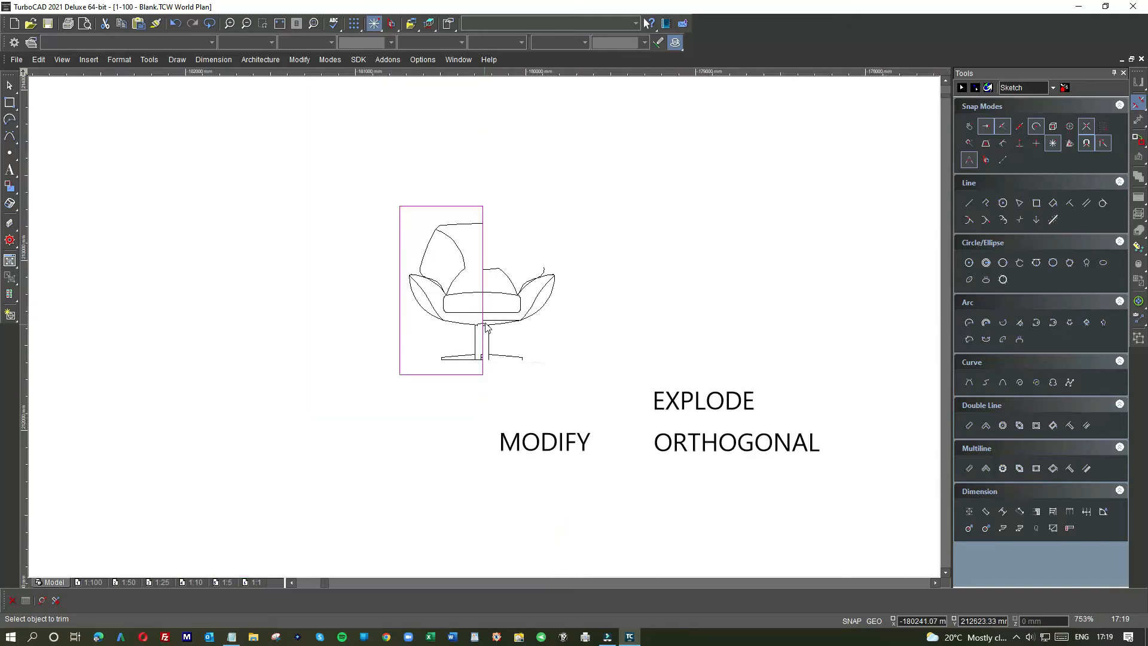
pyautogui.click(442, 207)
pyautogui.click(514, 268)
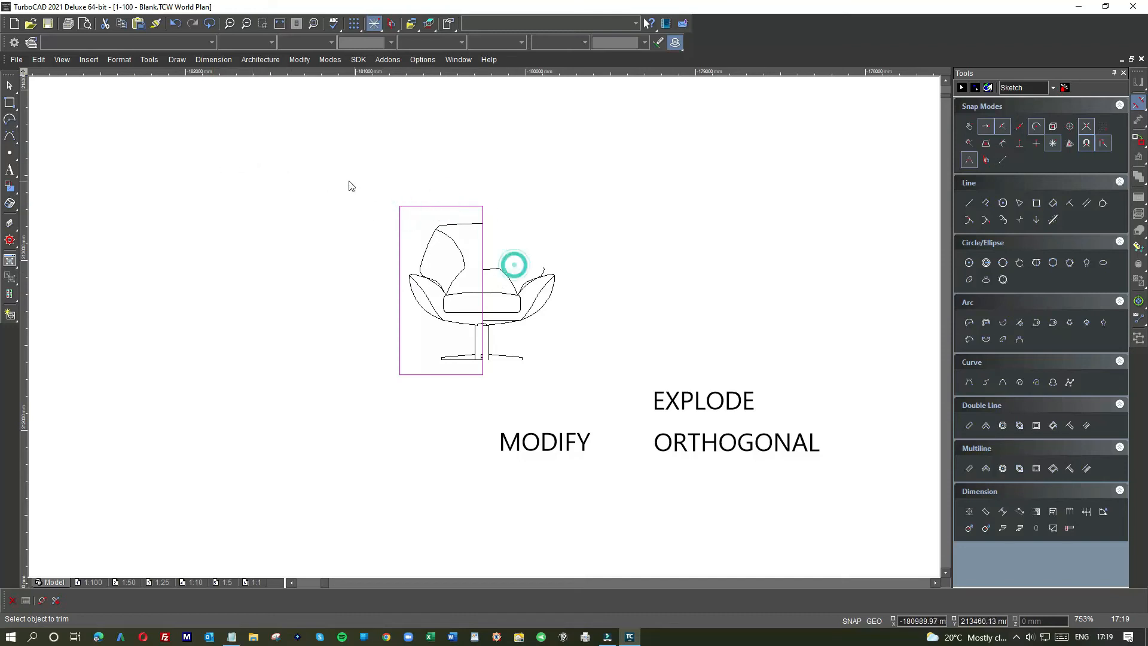
# Step: Delete the cutting rectangle and the whole partly trimmed chair
pyautogui.click(9, 85)
pyautogui.click(436, 206)
pyautogui.press('Delete')
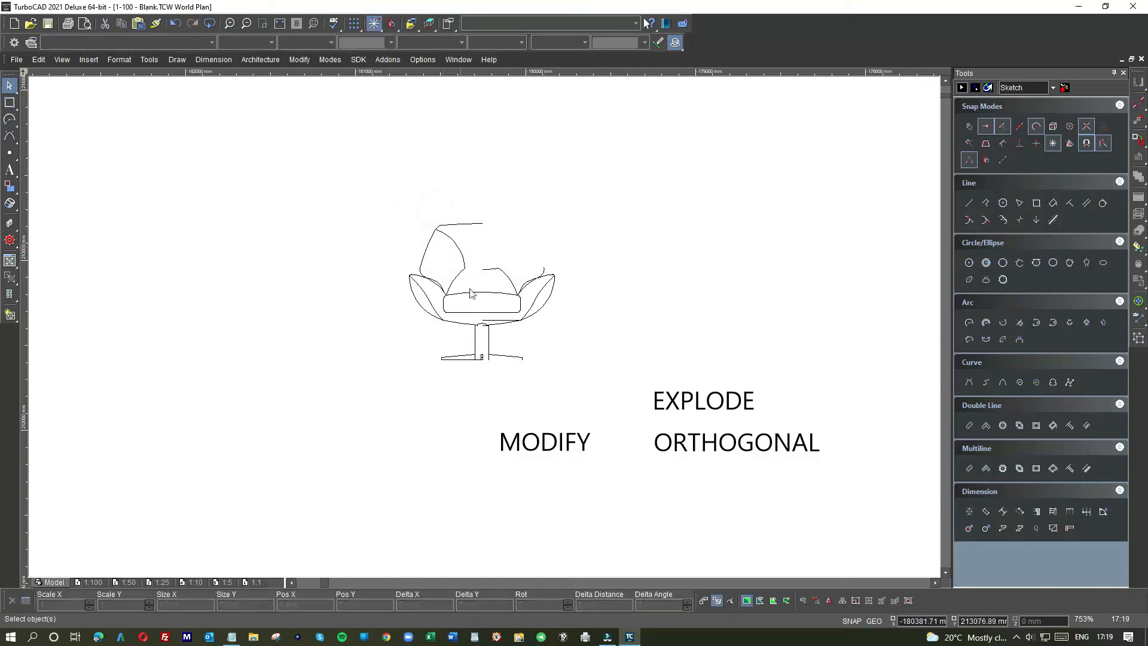
pyautogui.moveTo(397, 213); pyautogui.dragTo(583, 400)
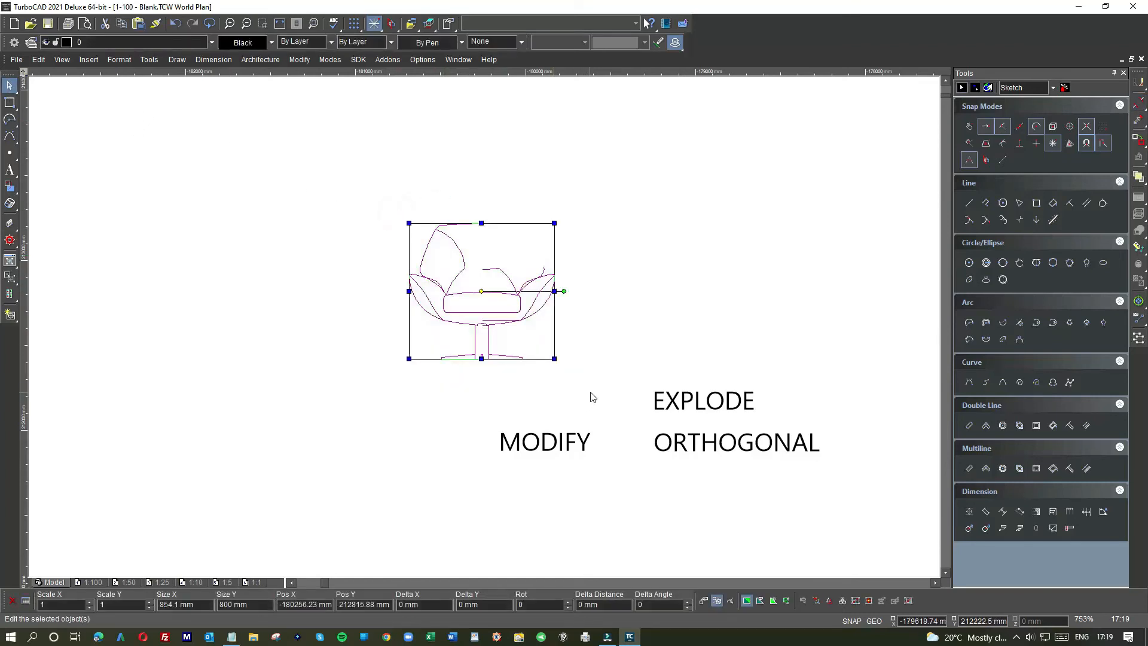
pyautogui.press('Delete')
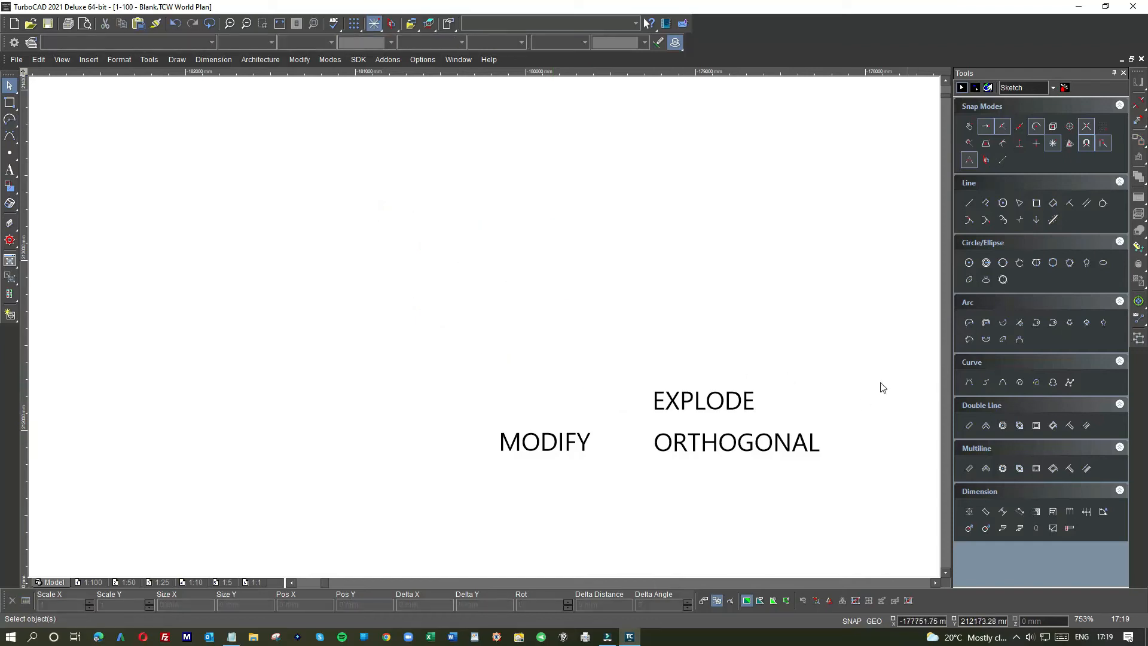
# Step: Switch to the furniture outdoor lounge.dwg drawing and open gym_equipment.dwg from the aCAD Resources folder
pyautogui.click(455, 59)
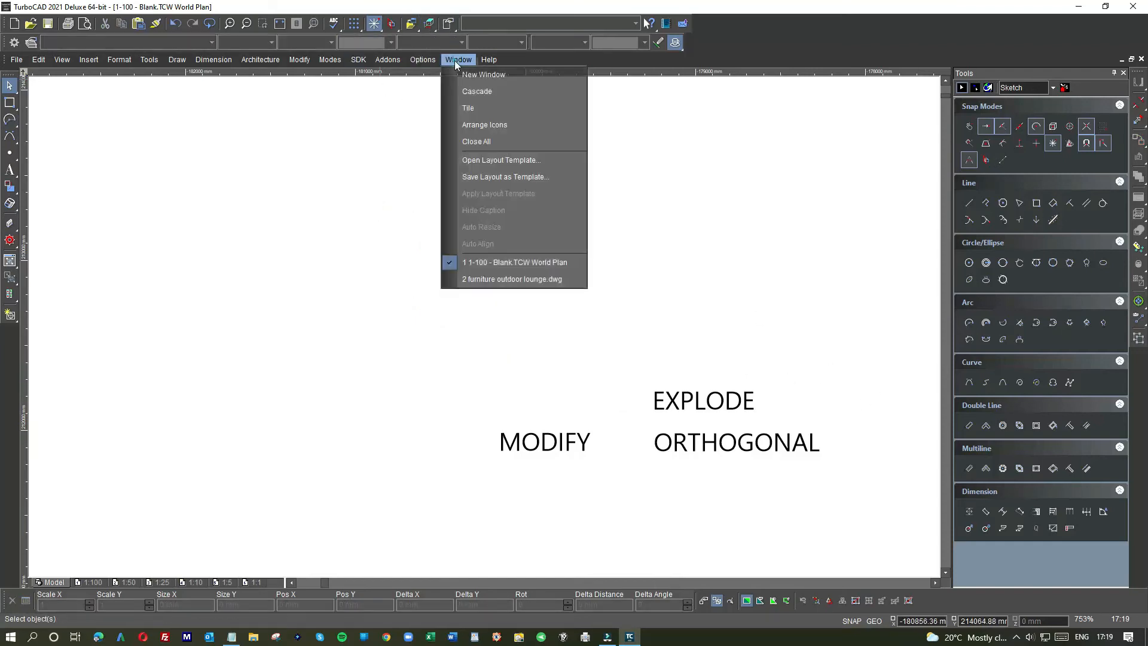
pyautogui.click(488, 279)
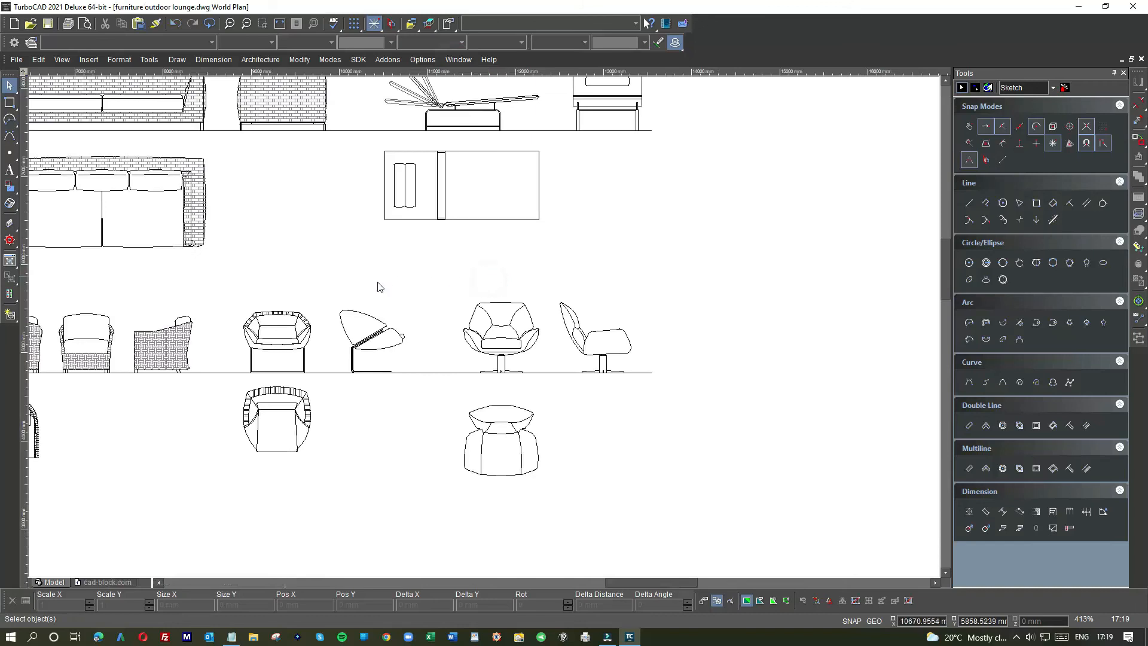
pyautogui.scroll(-2, 410, 316)
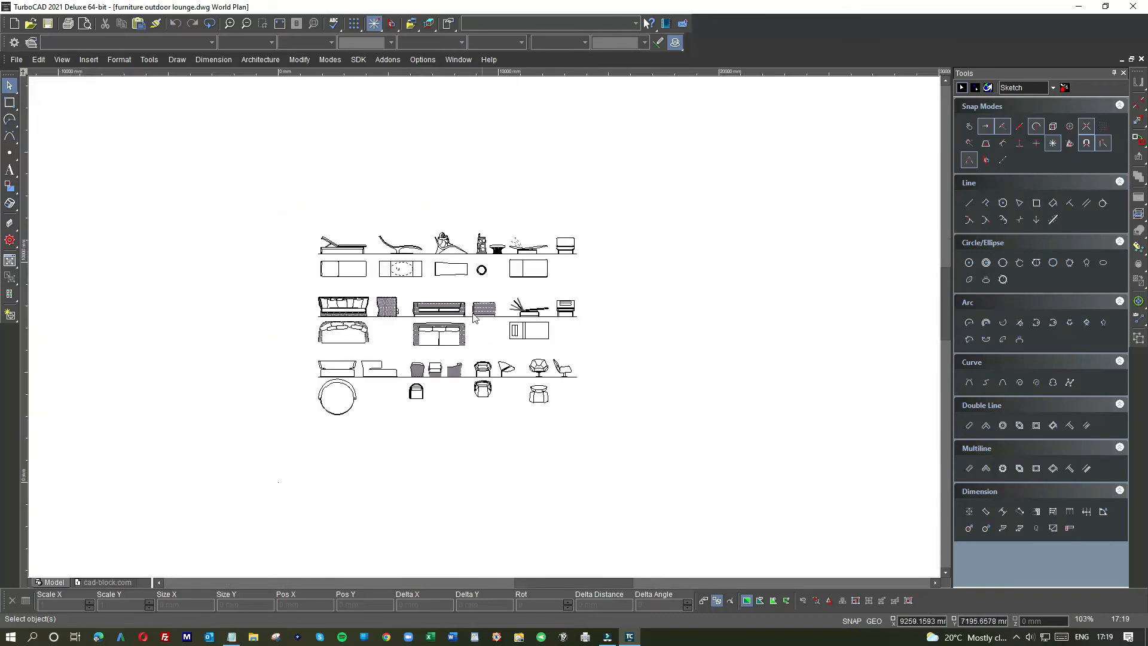
pyautogui.click(16, 60)
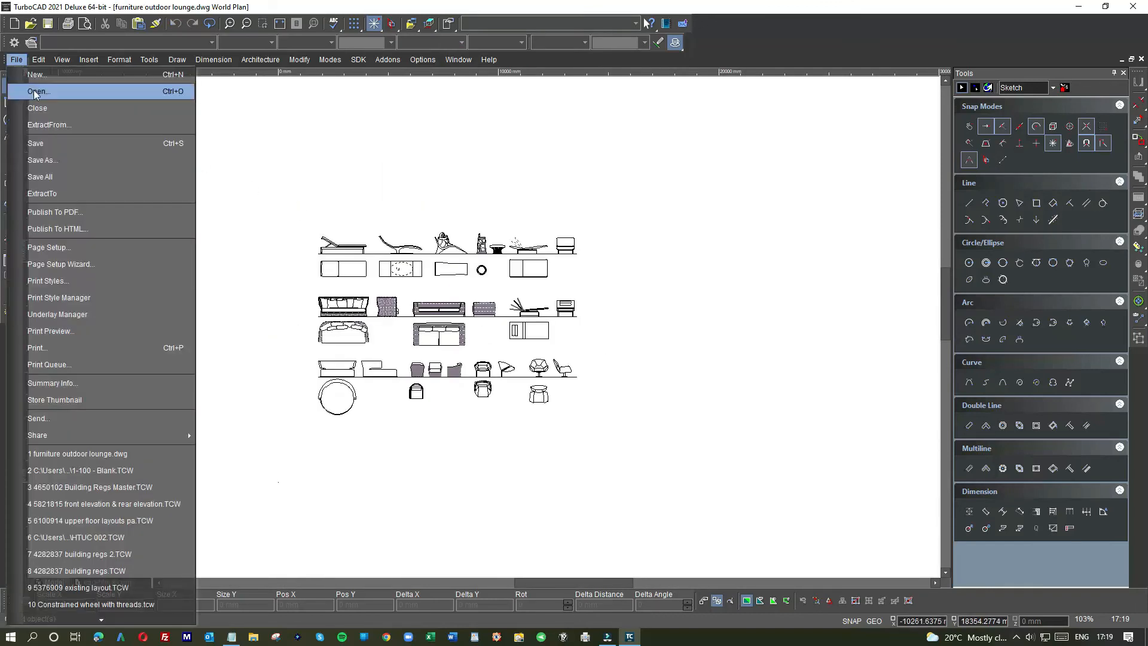
pyautogui.click(34, 92)
pyautogui.scroll(-2, 515, 291)
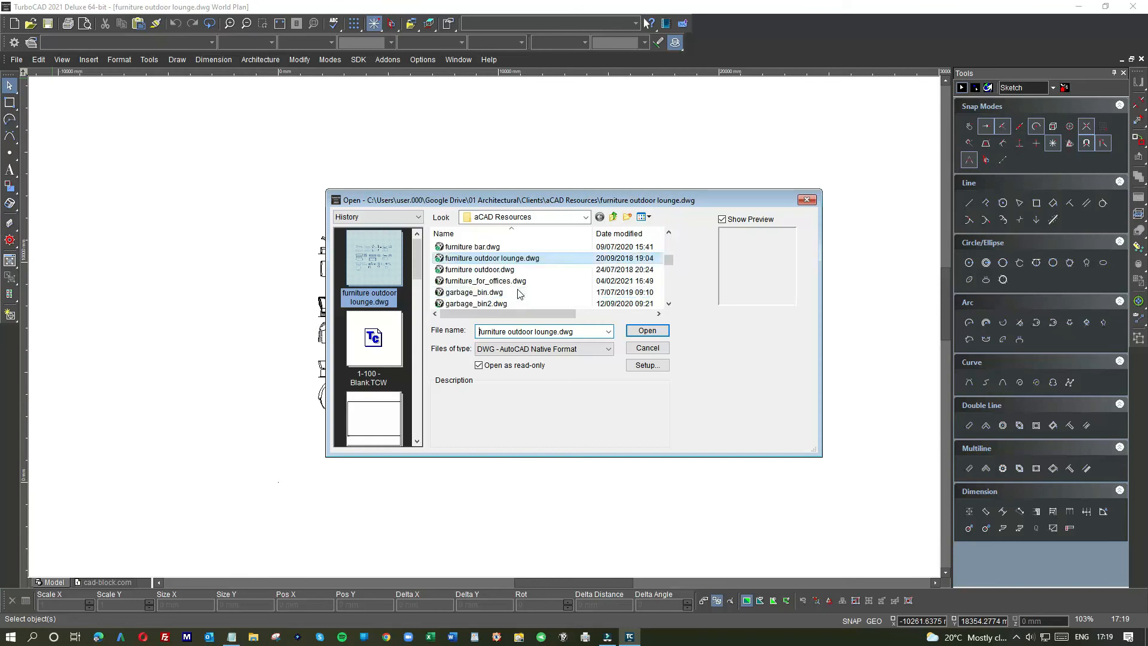
pyautogui.doubleClick(519, 292)
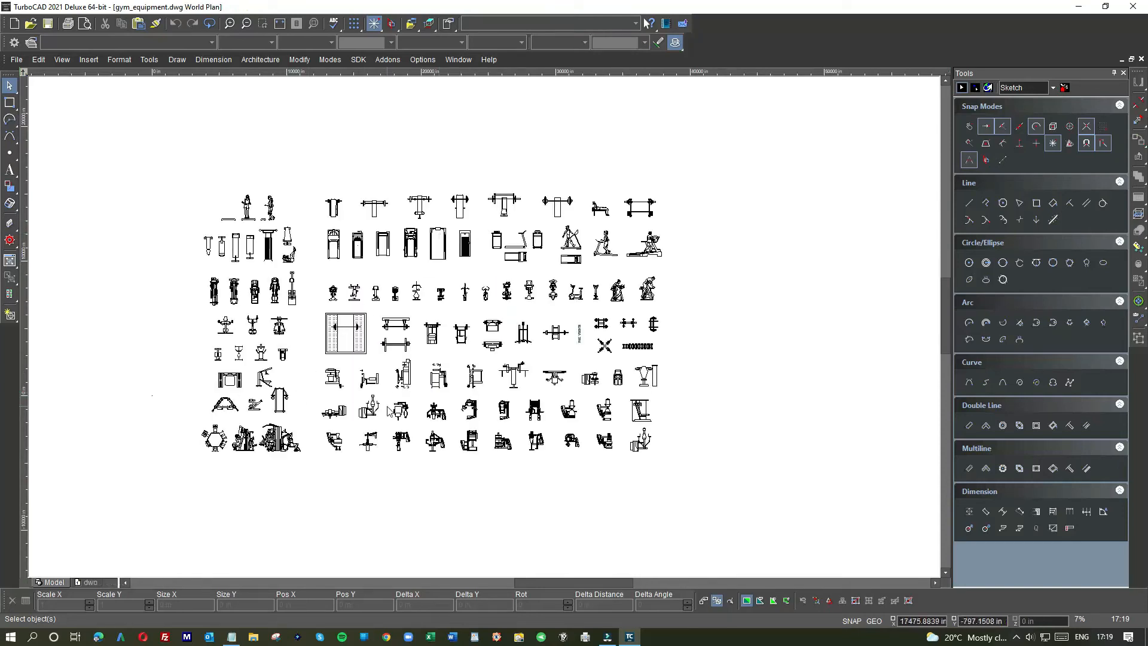
# Step: Copy the multi-station gym with three seated figures and paste it into the 1-100 - Blank drawing
pyautogui.scroll(2, 359, 395)
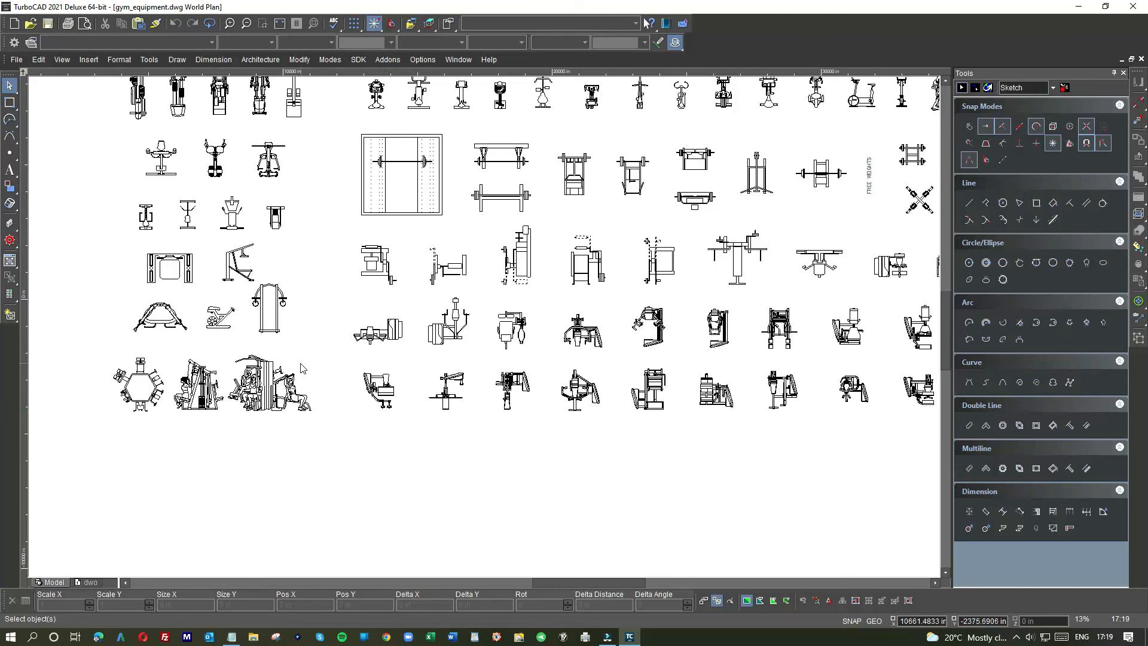
pyautogui.scroll(5, 302, 368)
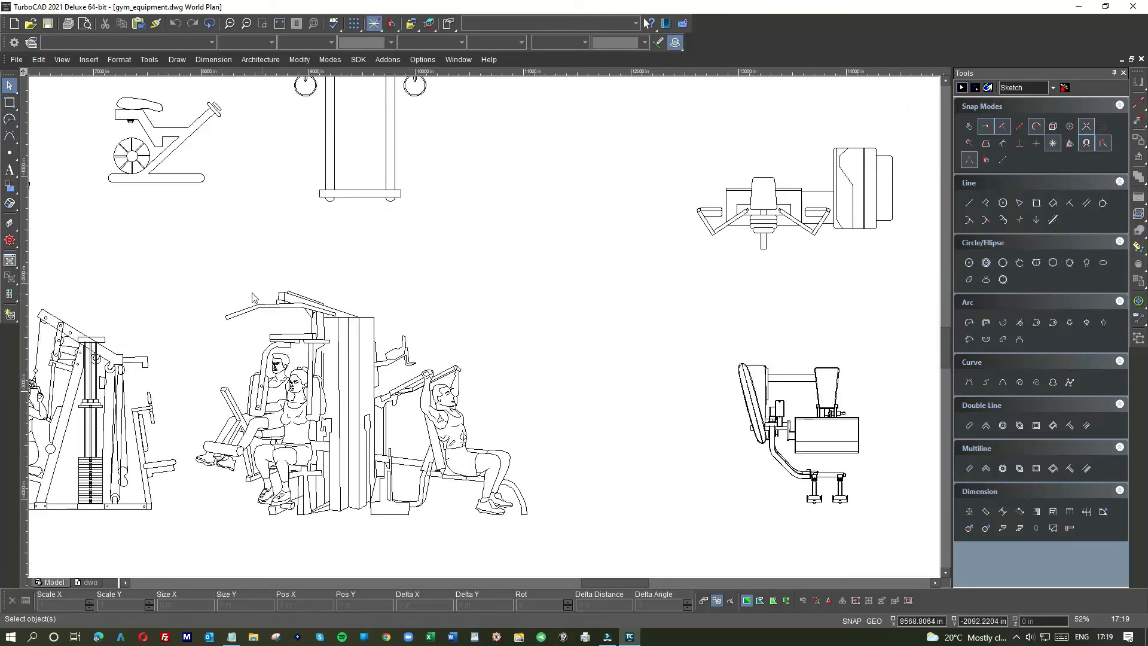
pyautogui.moveTo(196, 289); pyautogui.dragTo(623, 565)
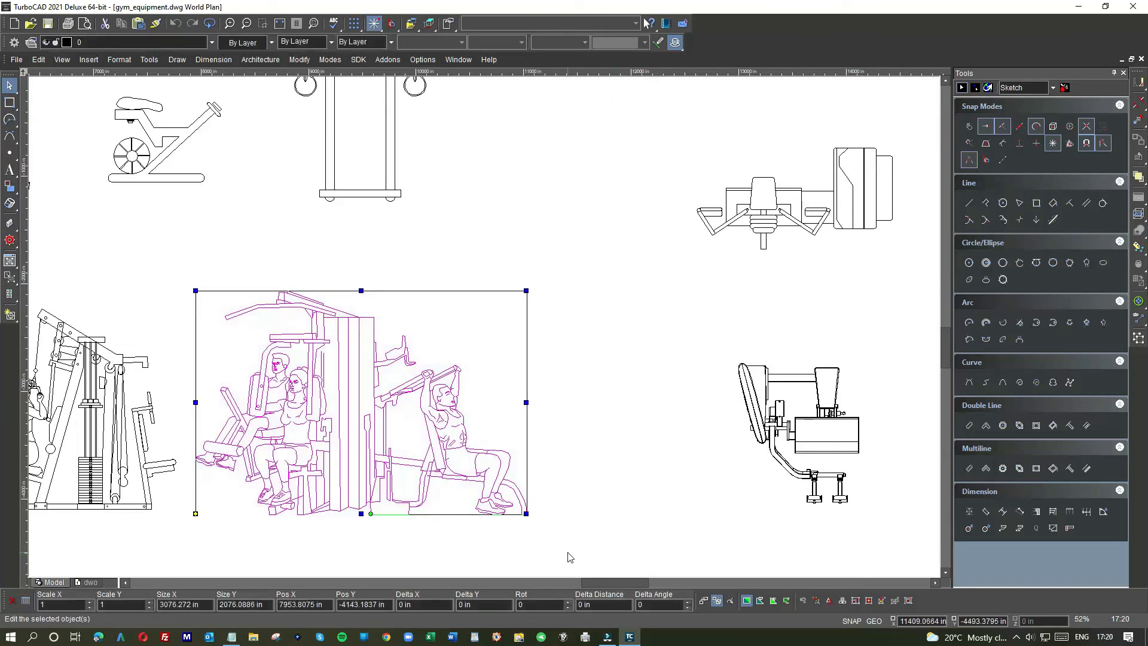
pyautogui.hotkey('ctrl', 'c')
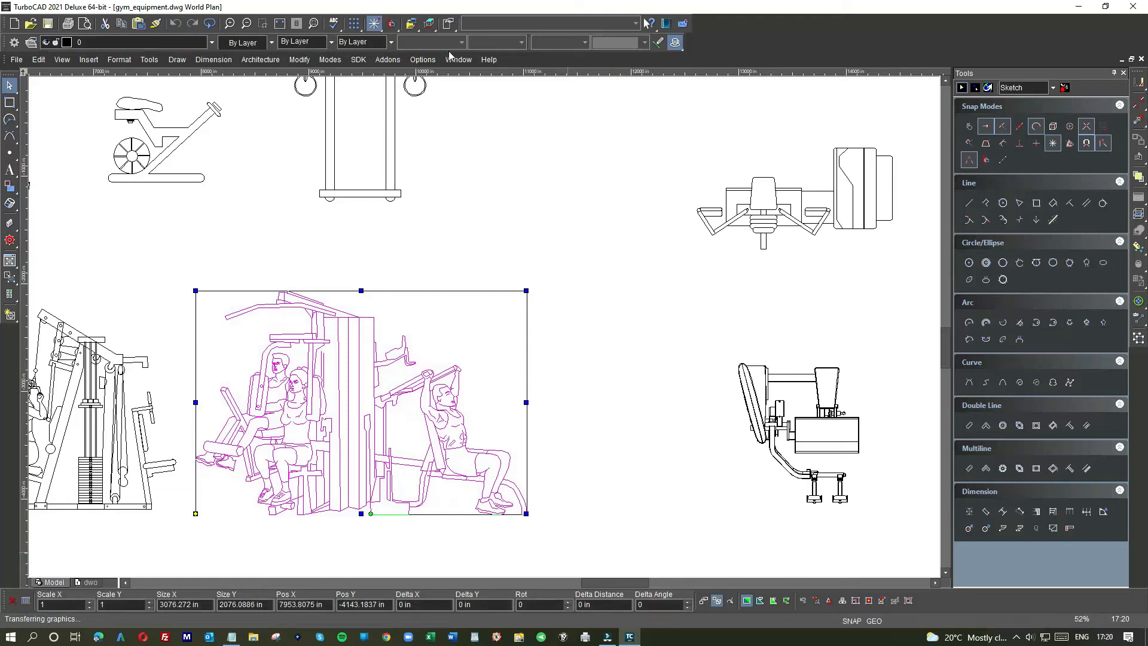
pyautogui.click(458, 60)
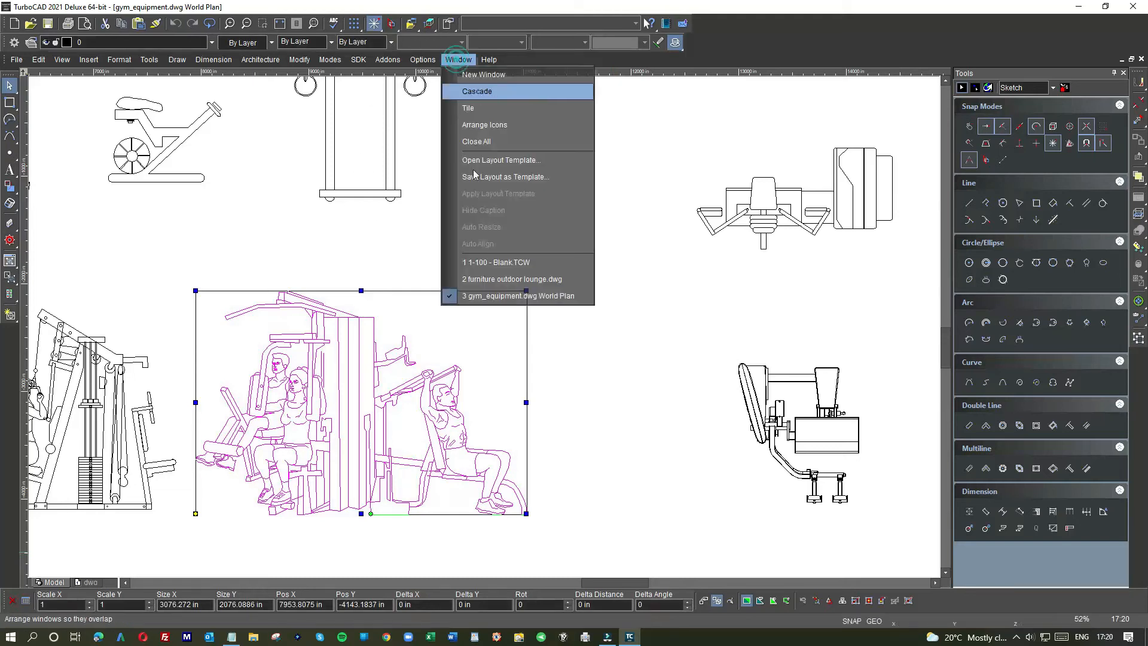
pyautogui.click(503, 267)
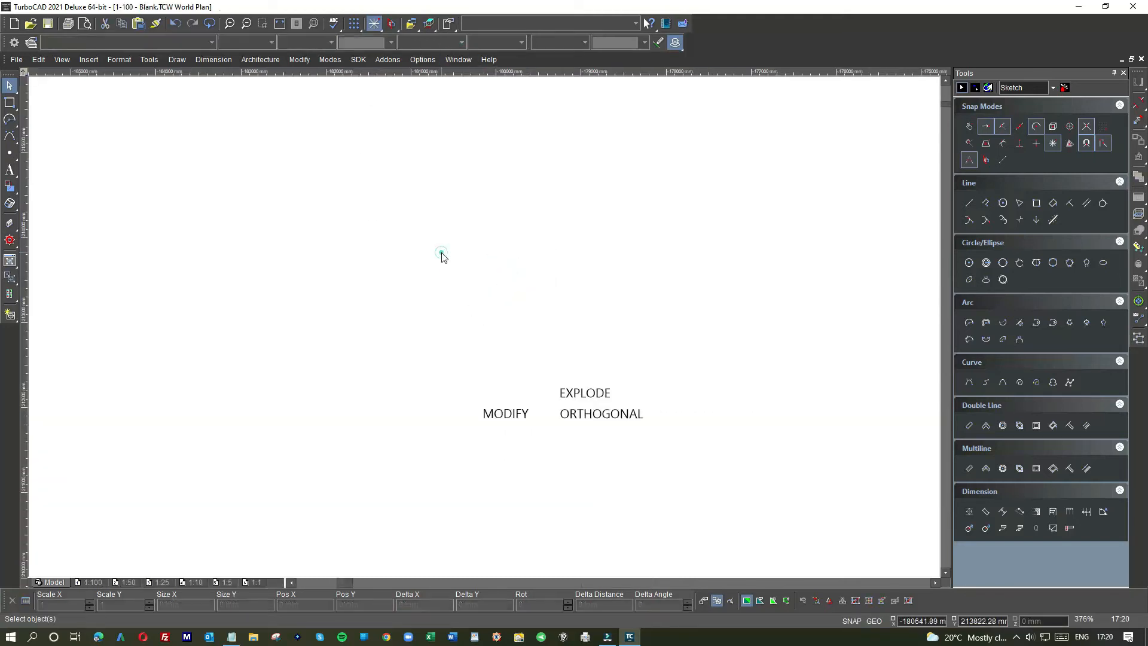
pyautogui.hotkey('ctrl', 'v')
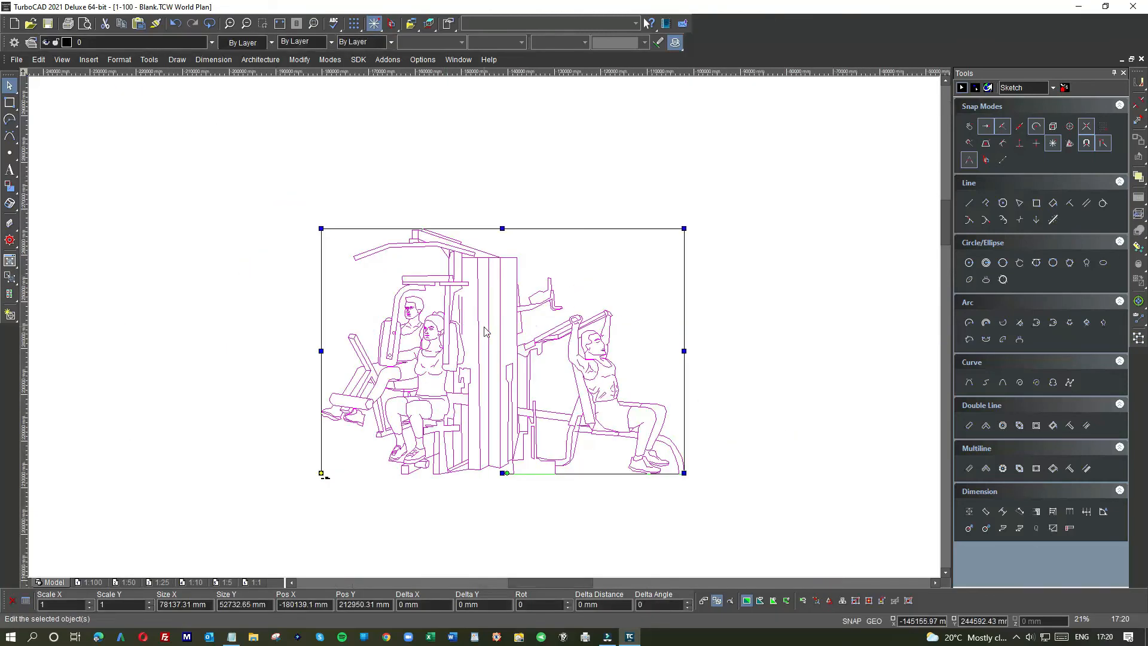
# Step: Move the pasted gym block down and to the left, just above the small text labels
pyautogui.scroll(-3, 510, 371)
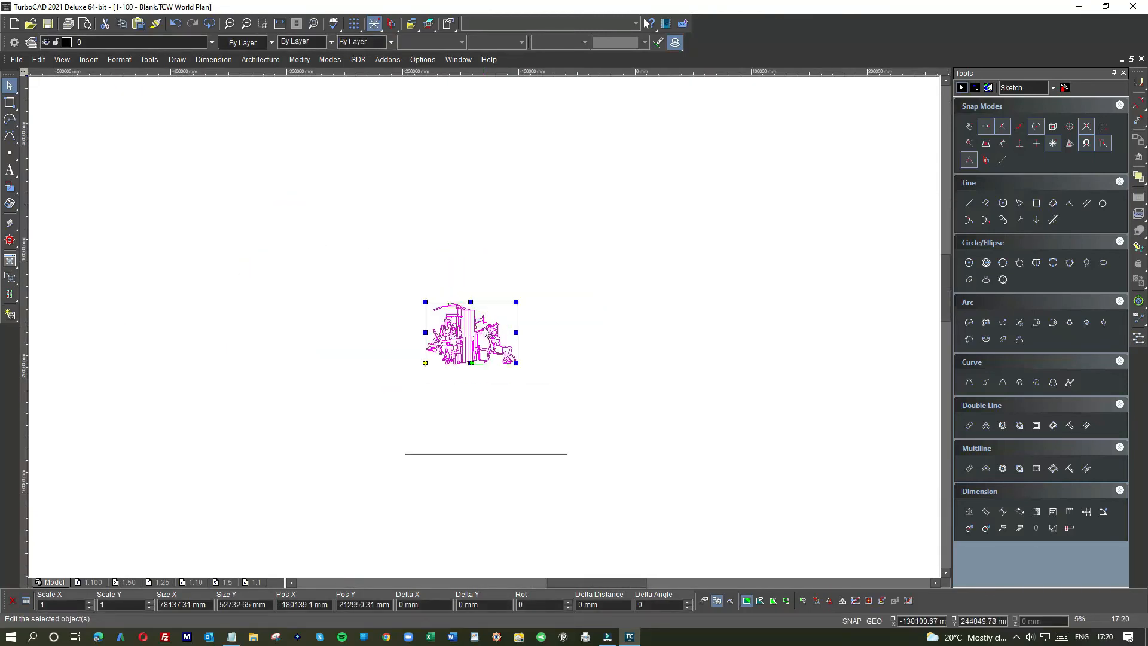
pyautogui.scroll(3, 488, 333)
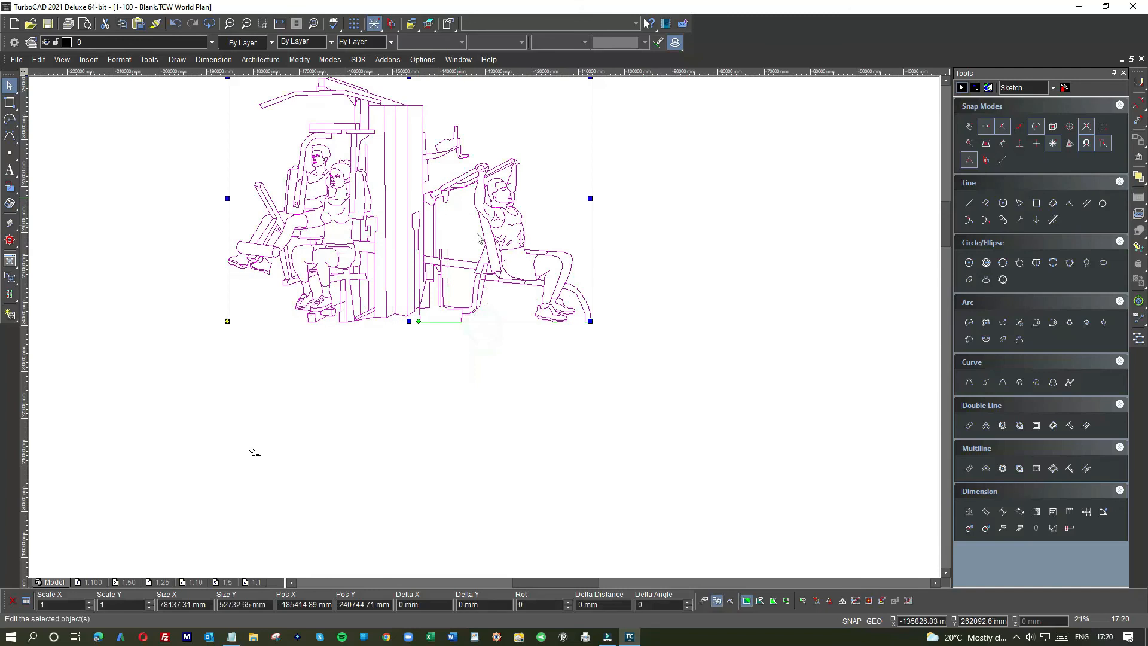
pyautogui.click(703, 222)
pyautogui.click(388, 279)
pyautogui.moveTo(386, 280); pyautogui.dragTo(332, 376)
pyautogui.click(576, 329)
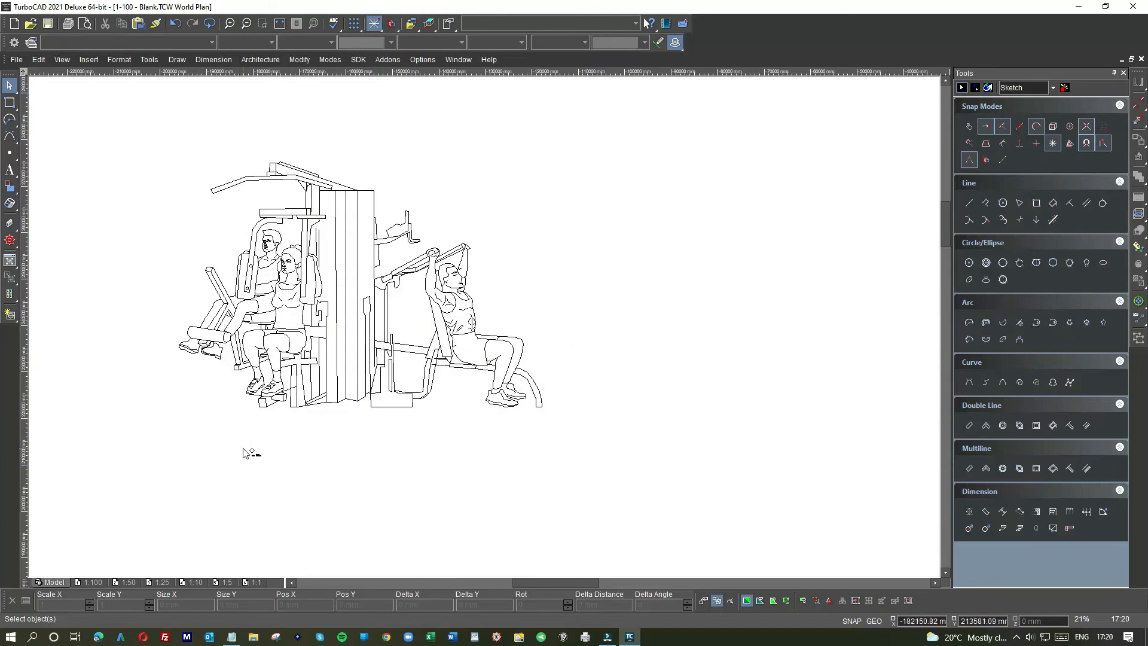
pyautogui.scroll(3, 243, 453)
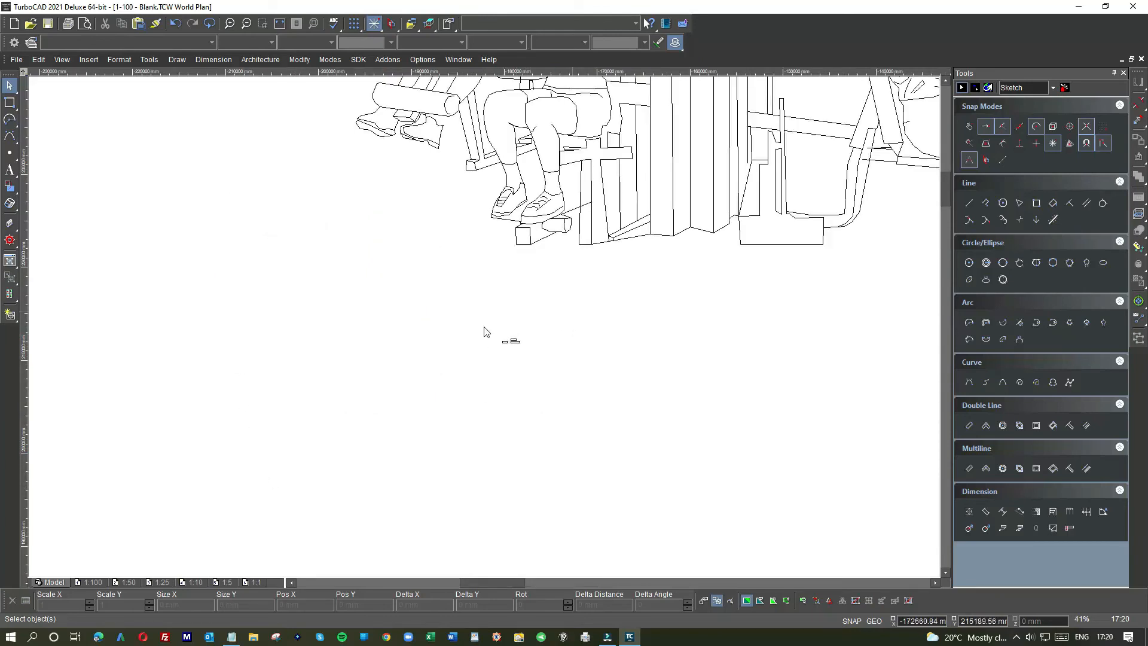
pyautogui.scroll(-3, 485, 332)
# Step: Select the pasted gym block and explode it into separate objects
pyautogui.click(535, 205)
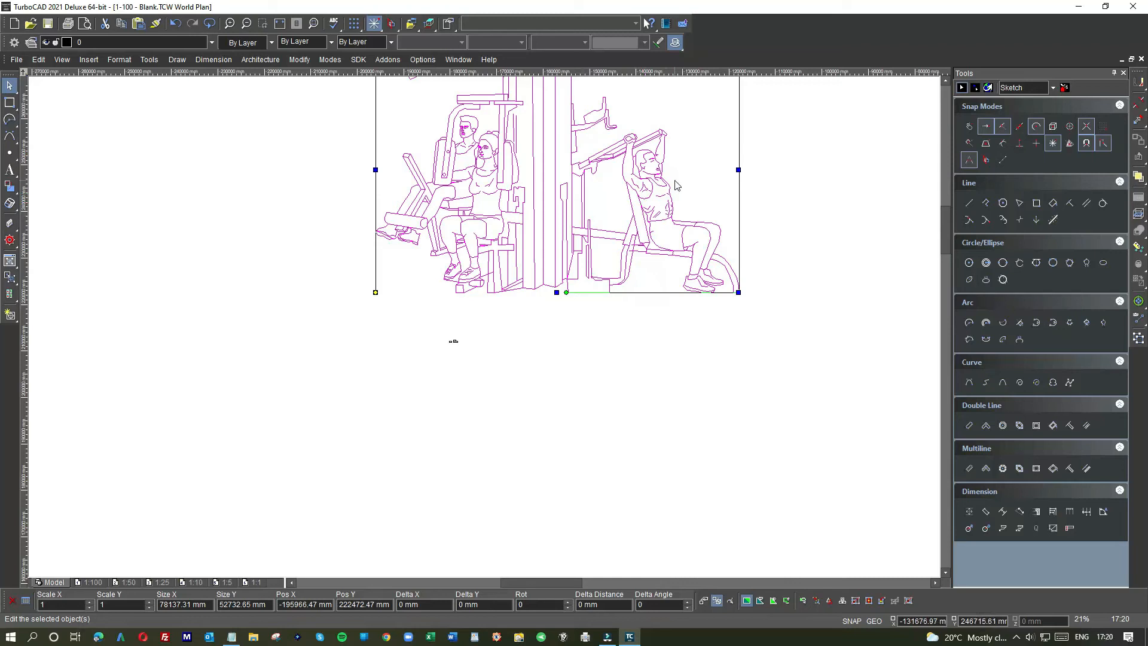
pyautogui.scroll(-2, 486, 332)
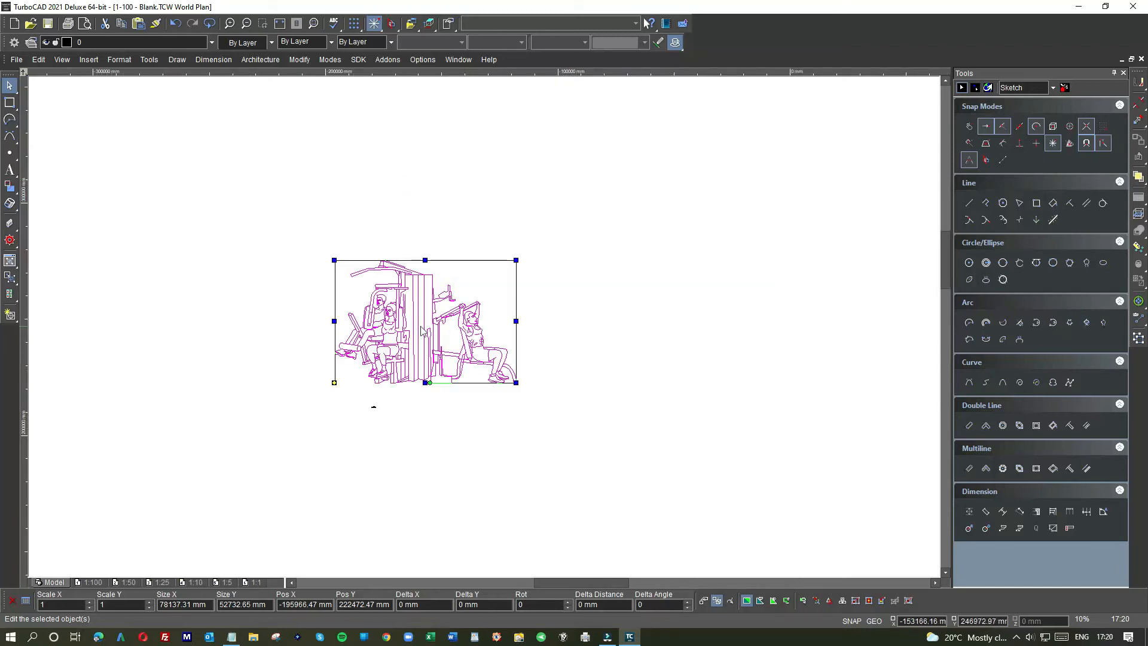
pyautogui.click(632, 307)
pyautogui.click(482, 323)
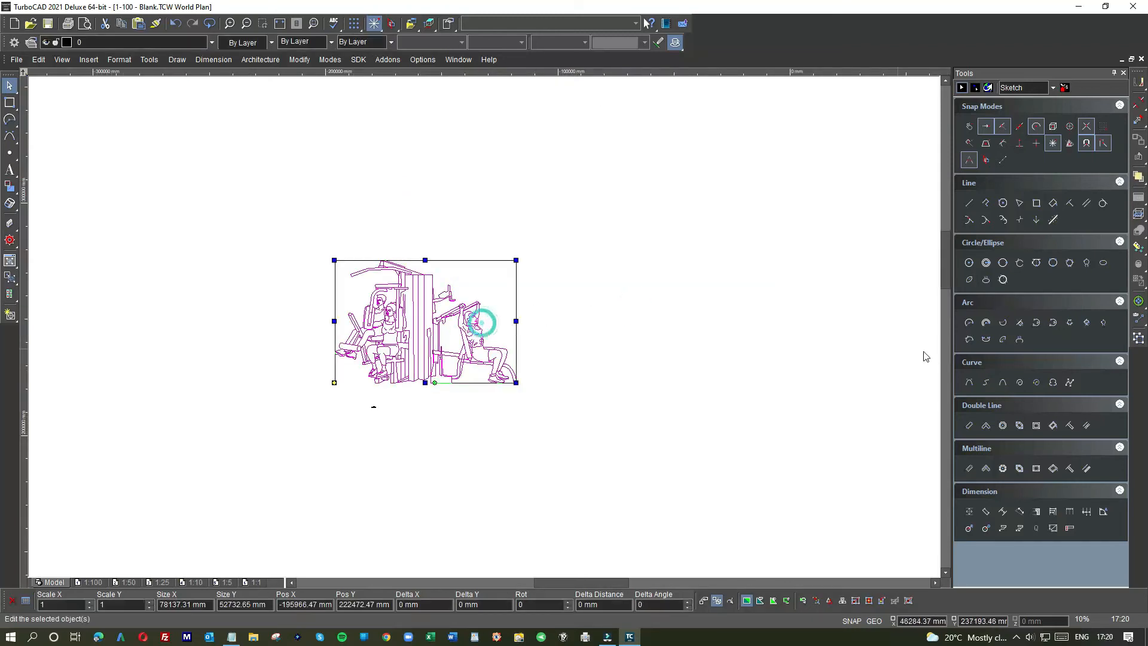
pyautogui.click(1139, 337)
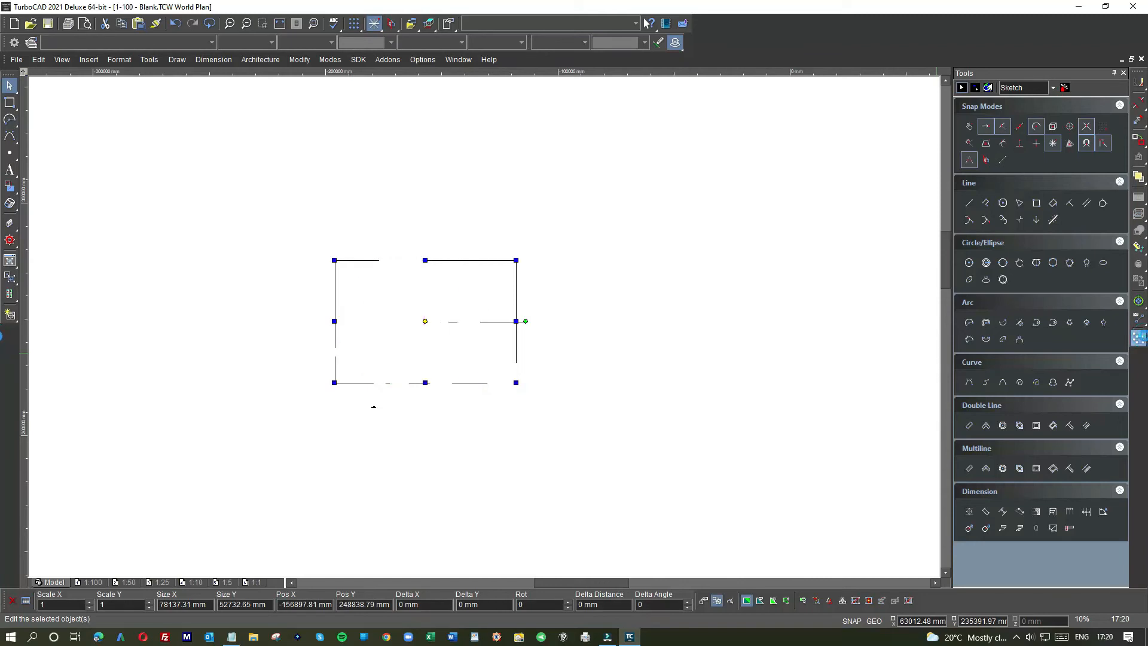
# Step: Select the seated figure and bench on the gym's right side and move them away to the right
pyautogui.click(585, 323)
pyautogui.moveTo(438, 249)
pyautogui.mouseDown()
pyautogui.moveTo(495, 430)
pyautogui.moveTo(549, 437)
pyautogui.mouseUp()
pyautogui.moveTo(469, 349); pyautogui.dragTo(578, 342)
pyautogui.click(715, 371)
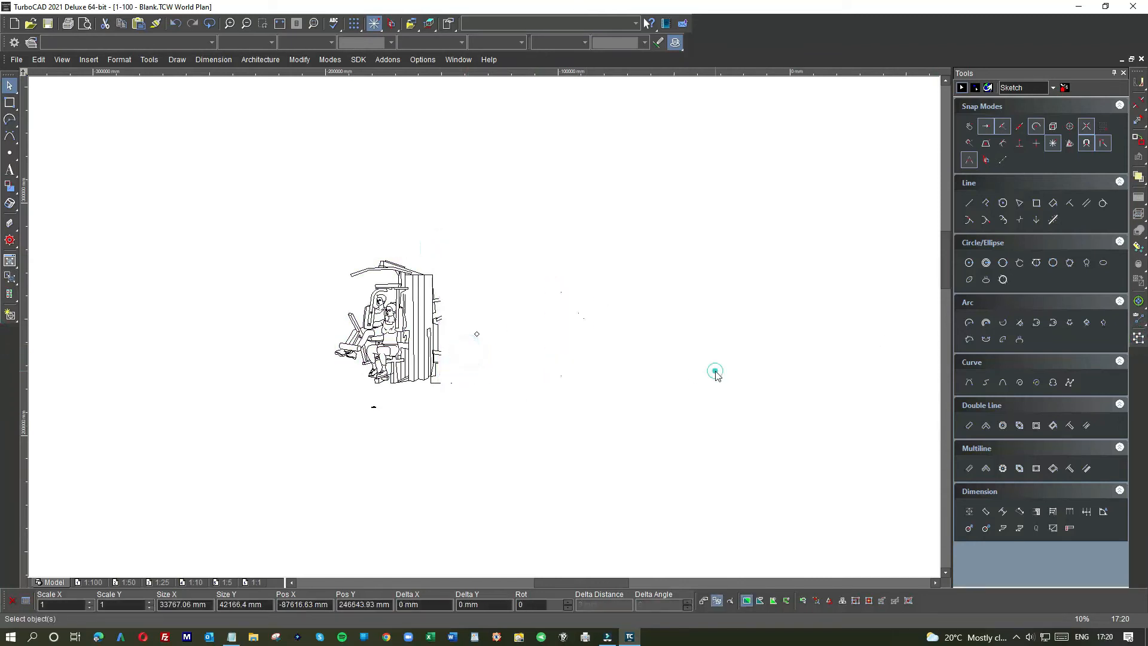
# Step: Delete the leftover line fragments floating above the separated seated figure's overhead bar
pyautogui.scroll(4, 483, 329)
pyautogui.moveTo(489, 297); pyautogui.dragTo(567, 397)
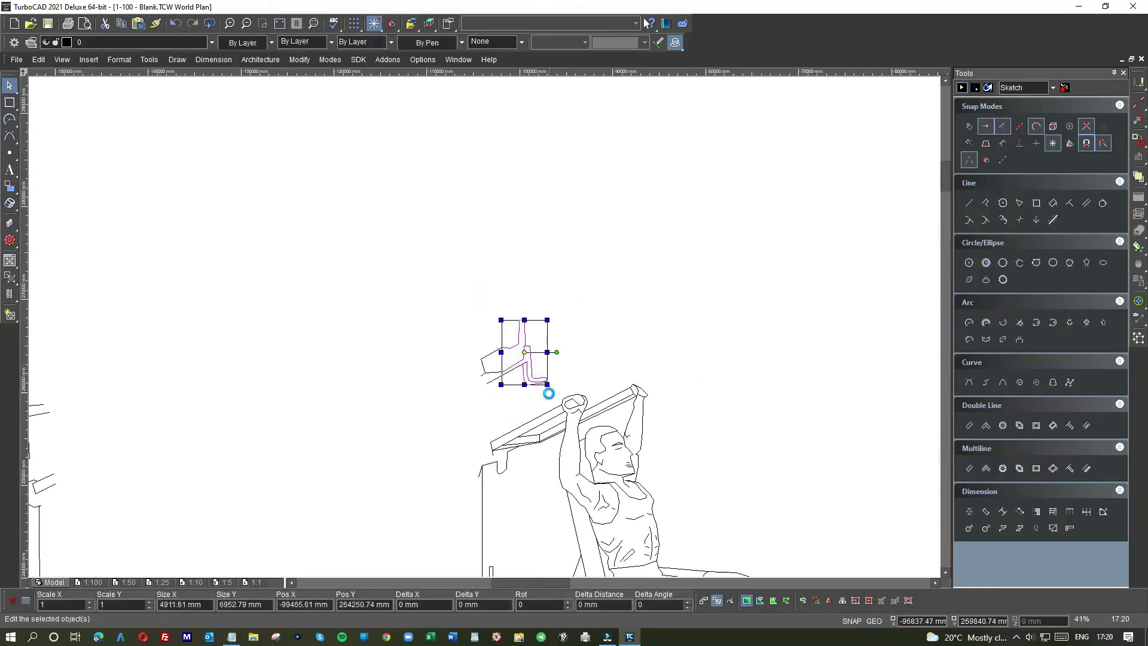
pyautogui.press('Delete')
pyautogui.moveTo(459, 316); pyautogui.dragTo(540, 397)
pyautogui.press('Delete')
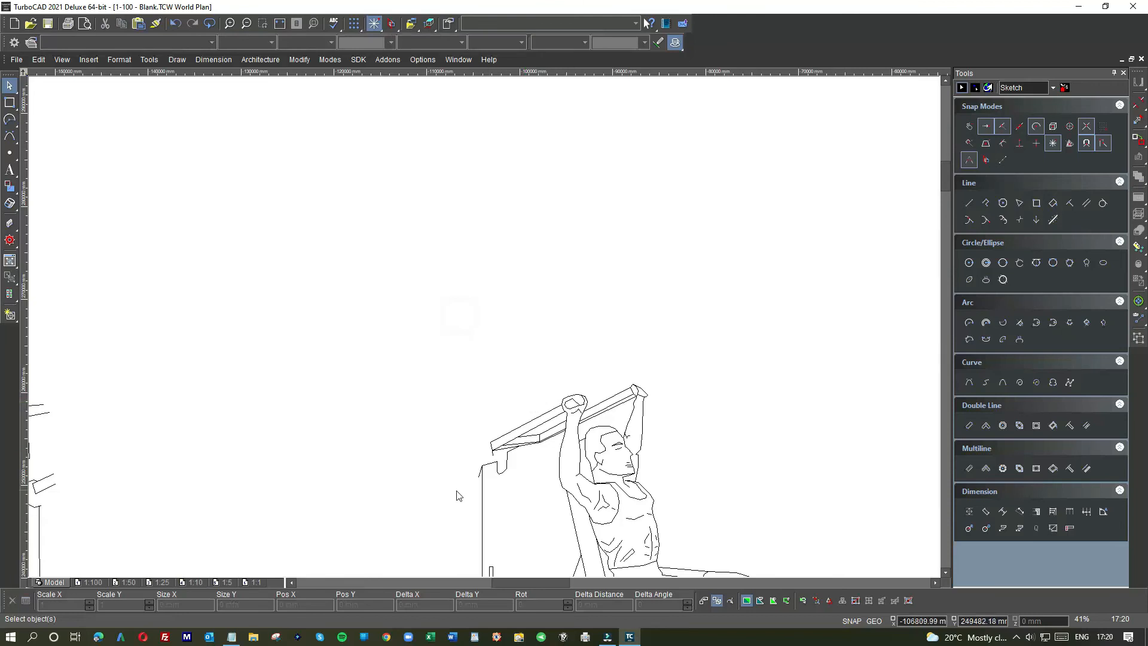
# Step: Delete the stray line segments along the rear of the separated bench frame
pyautogui.scroll(-2, 482, 320)
pyautogui.scroll(4, 482, 322)
pyautogui.click(515, 318)
pyautogui.press('Delete')
pyautogui.scroll(-2, 482, 332)
pyautogui.scroll(1, 473, 419)
pyautogui.scroll(1, 485, 331)
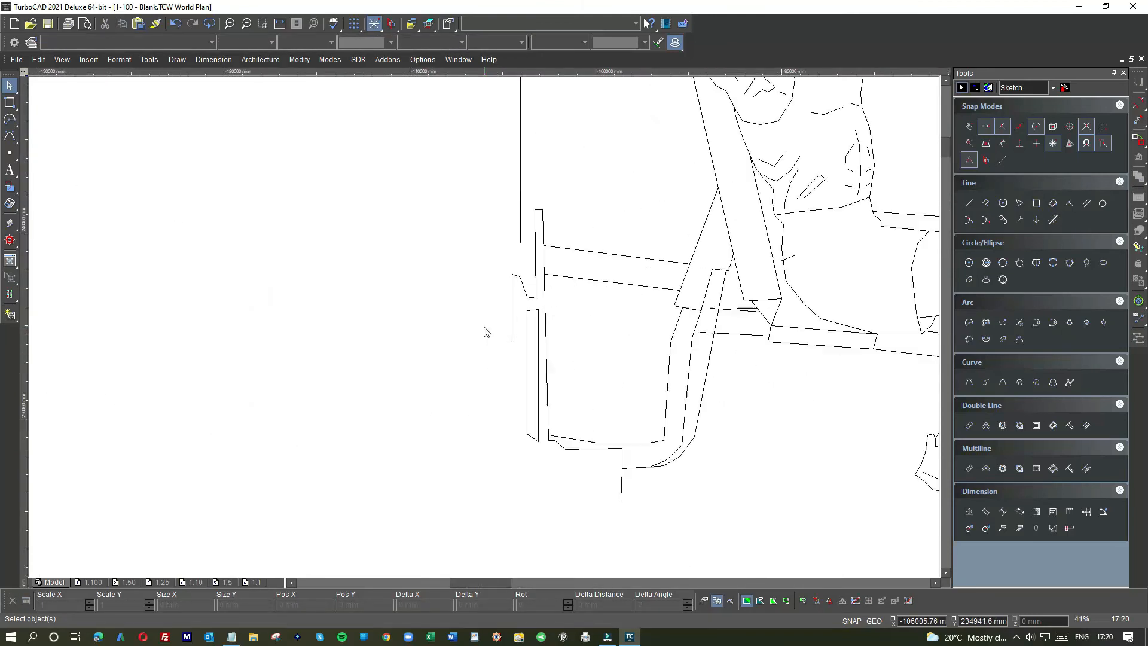
pyautogui.click(510, 317)
pyautogui.press('Delete')
pyautogui.click(518, 282)
pyautogui.press('Delete')
pyautogui.scroll(-2, 486, 331)
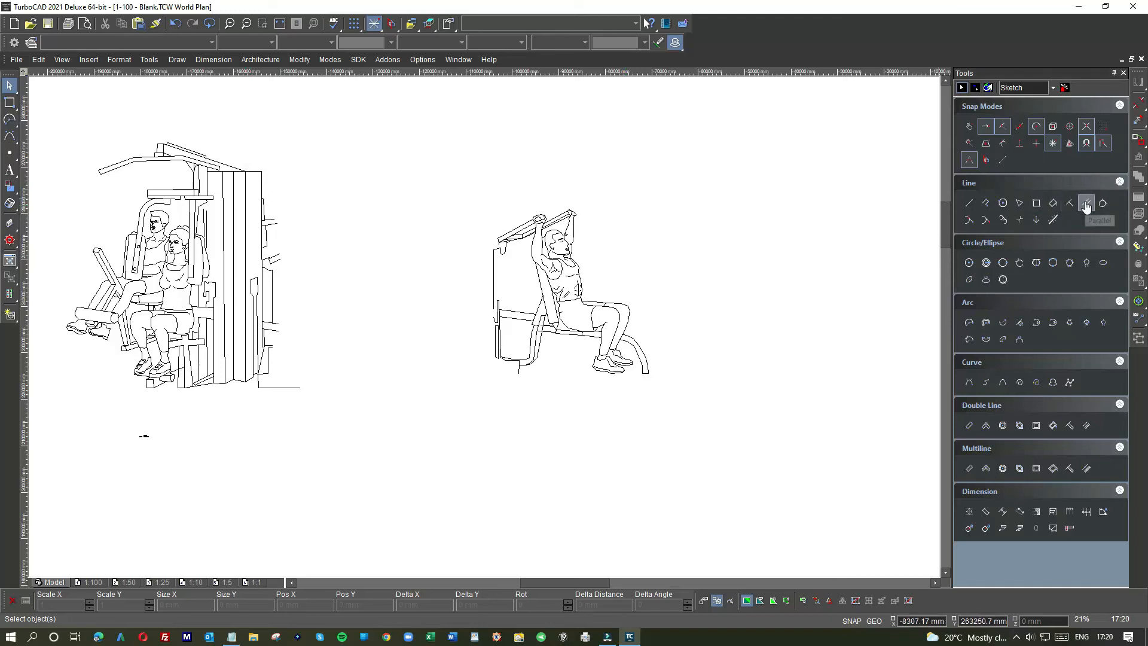
# Step: Delete both gym pieces and the EXPLODE label, keeping the MODIFY and ORTHOGONAL labels
pyautogui.scroll(-1, 486, 332)
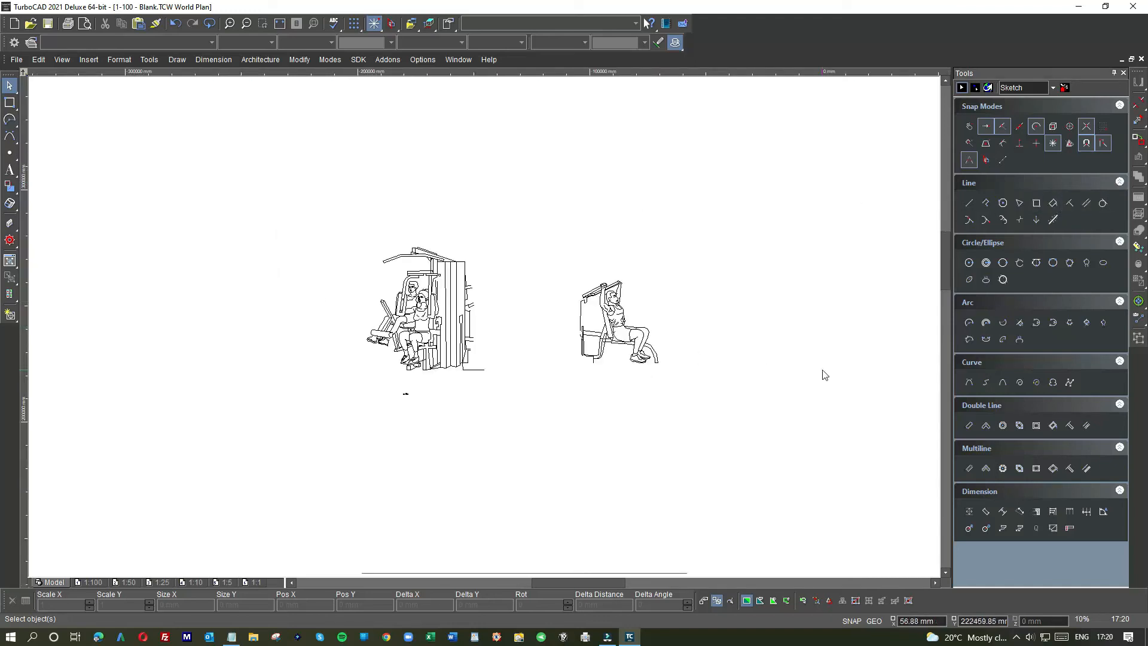
pyautogui.moveTo(362, 211); pyautogui.dragTo(689, 386)
pyautogui.press('Delete')
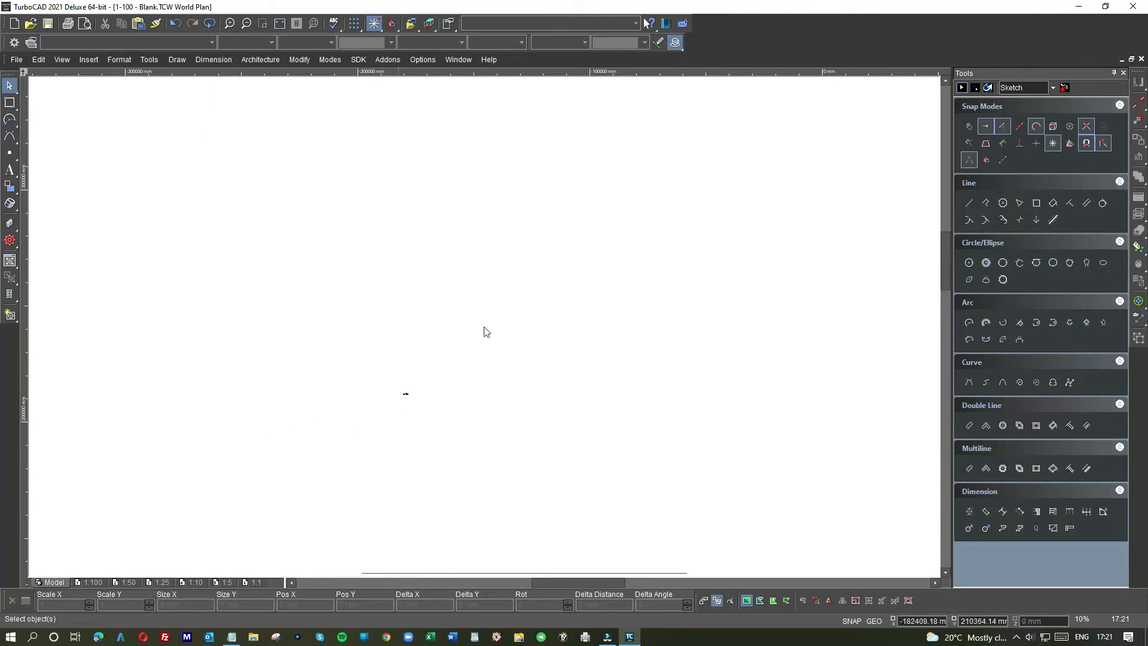
pyautogui.scroll(10, 484, 328)
pyautogui.scroll(5, 613, 291)
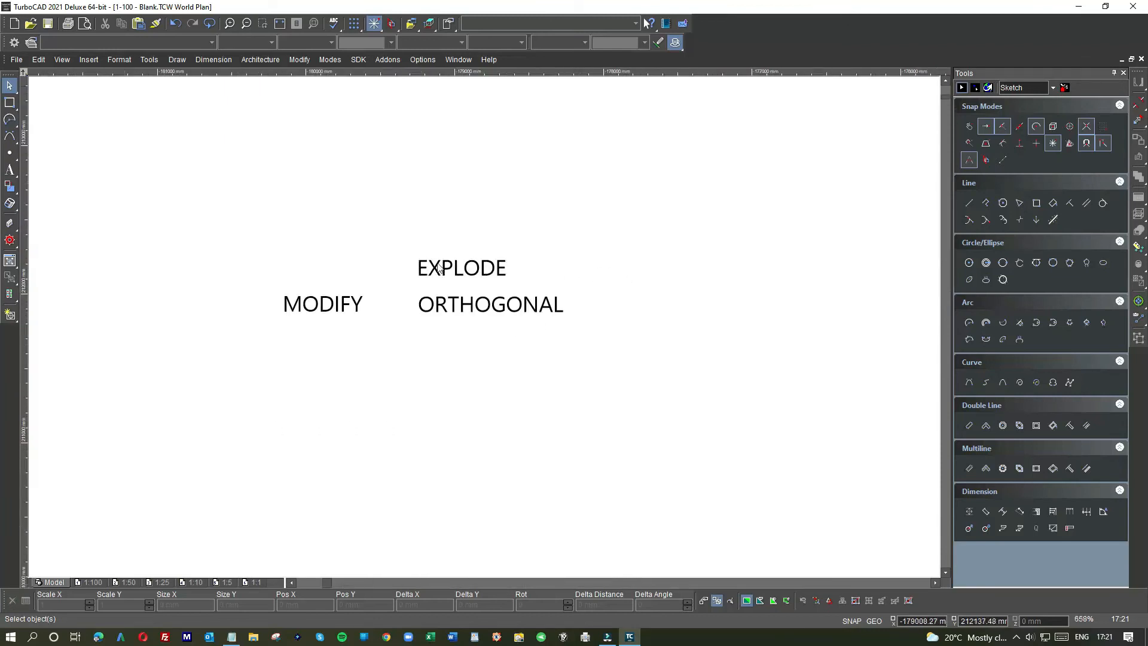
pyautogui.click(399, 251)
pyautogui.press('Delete')
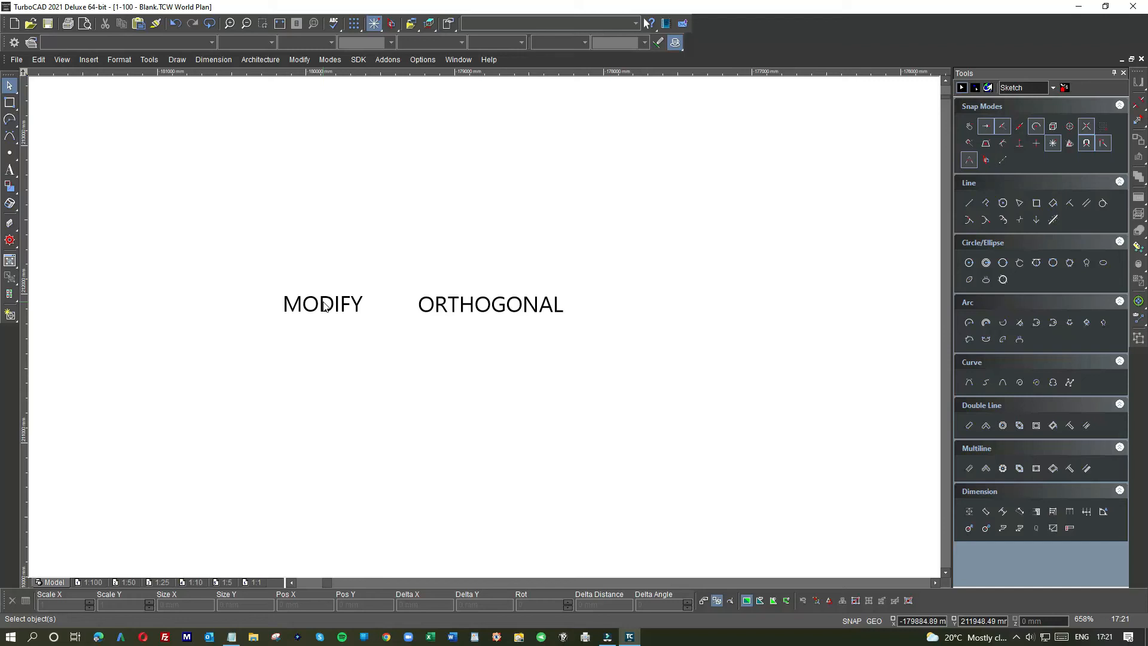
# Step: Draw a horizontal line about 3913 mm long above the MODIFY and ORTHOGONAL labels
pyautogui.click(972, 205)
pyautogui.click(201, 148)
pyautogui.click(781, 172)
# Step: Add a parallel line about 280 mm above the horizontal line
pyautogui.click(1086, 204)
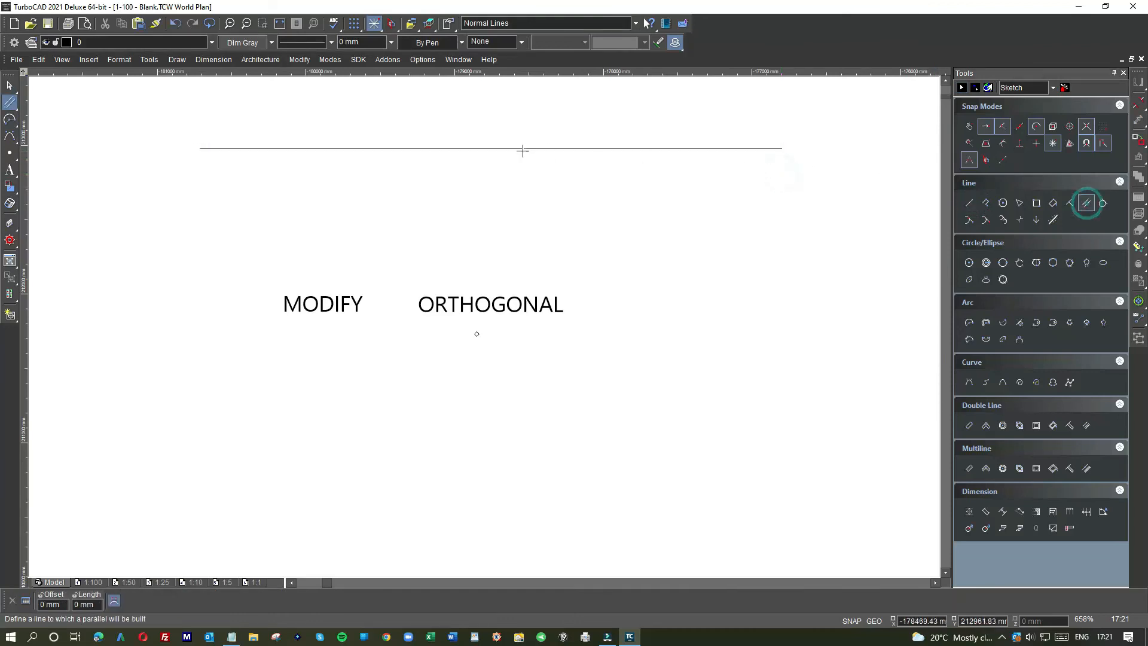
pyautogui.click(515, 148)
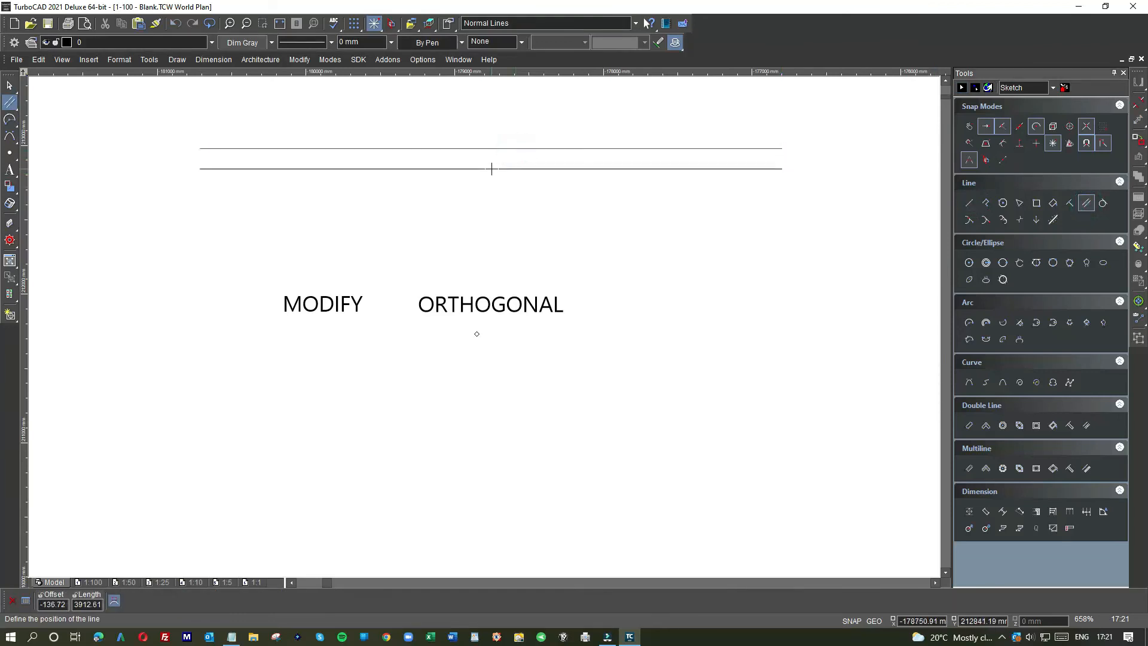
pyautogui.write('28')
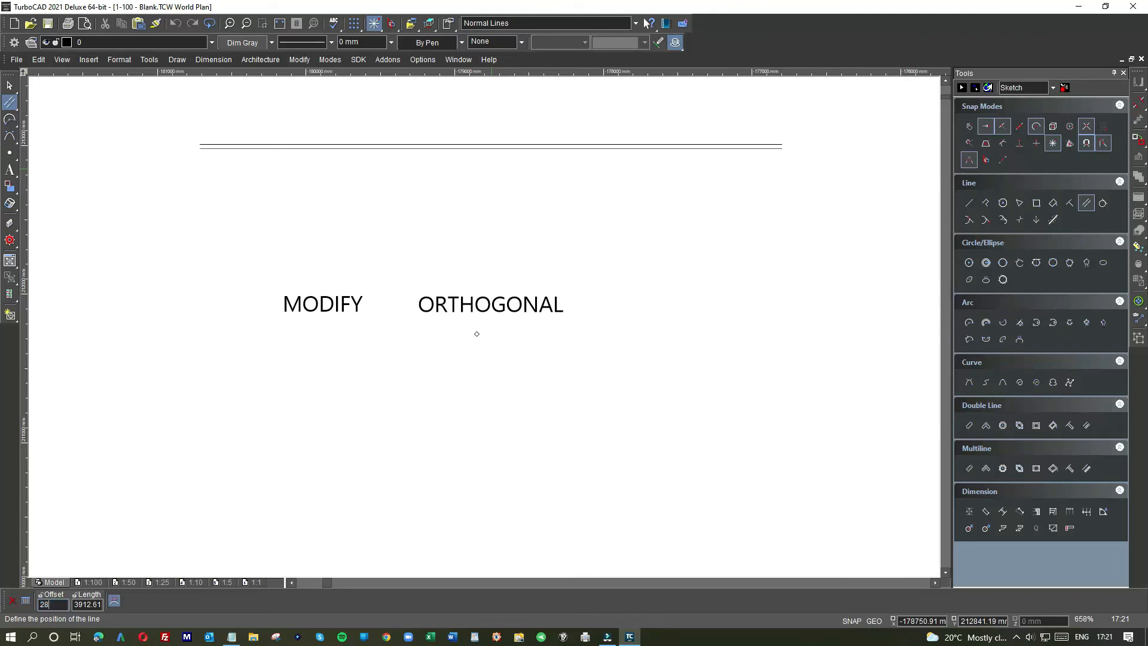
pyautogui.press('Return')
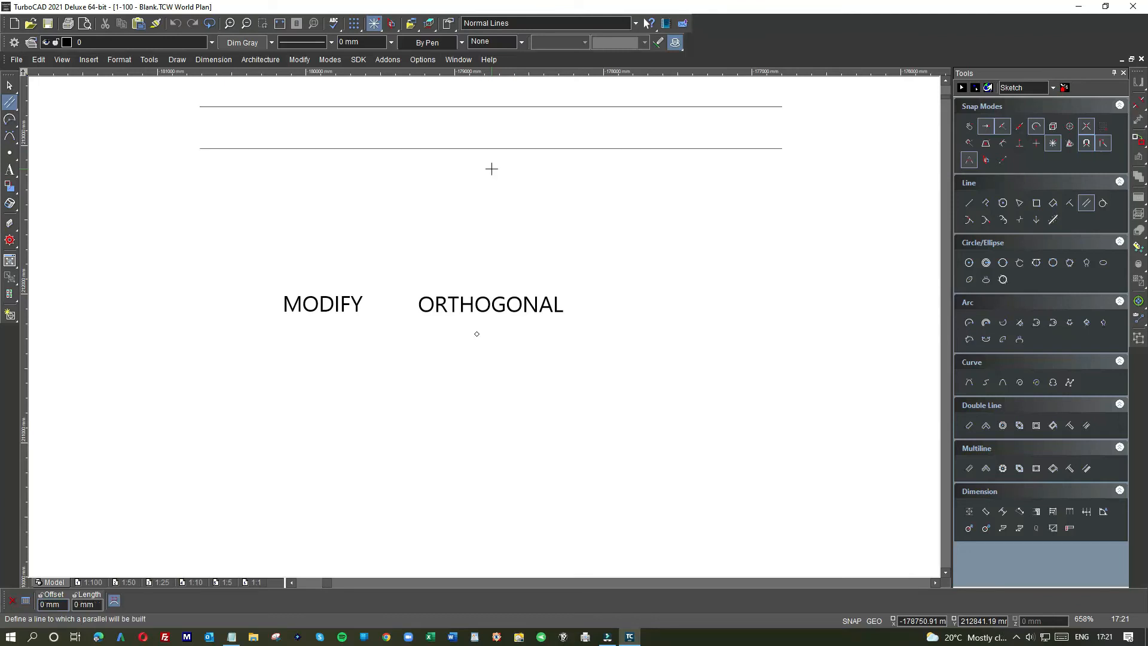
# Step: Draw an 862 by 862 mm square in the empty space above the parallel lines
pyautogui.scroll(-1, 488, 153)
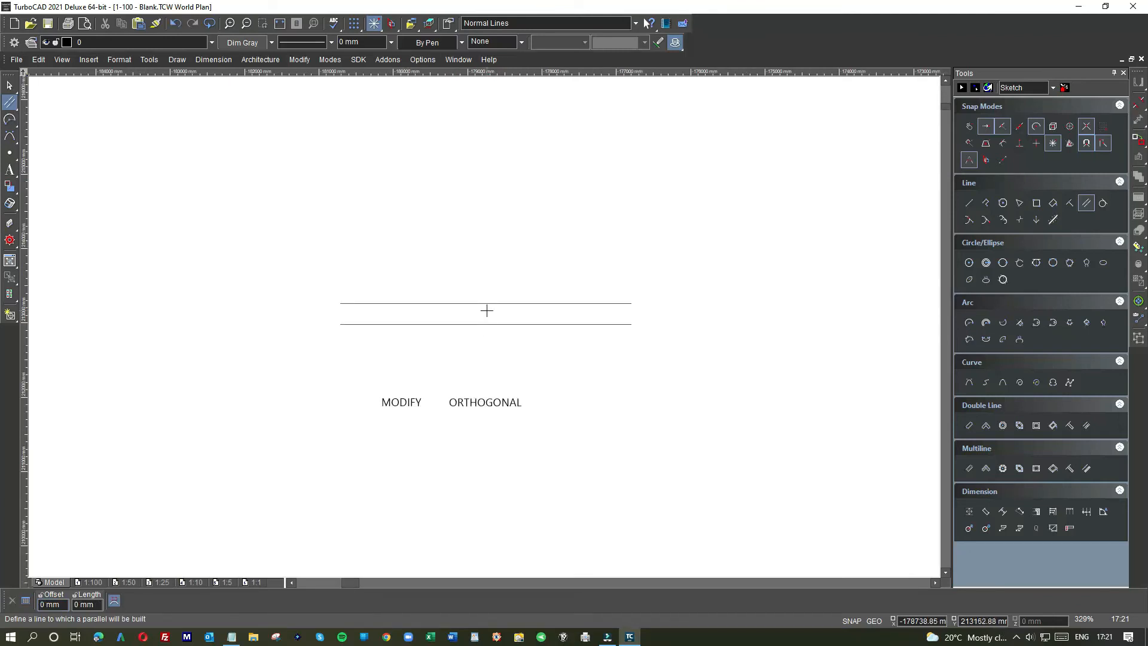
pyautogui.scroll(1, 487, 310)
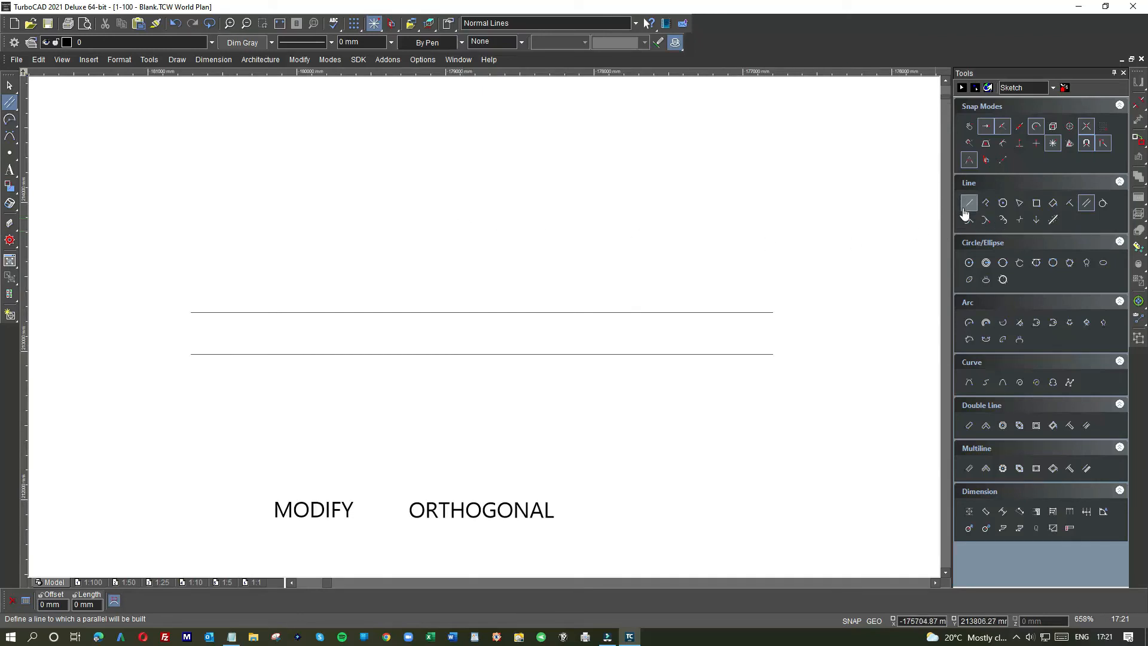
pyautogui.click(1036, 204)
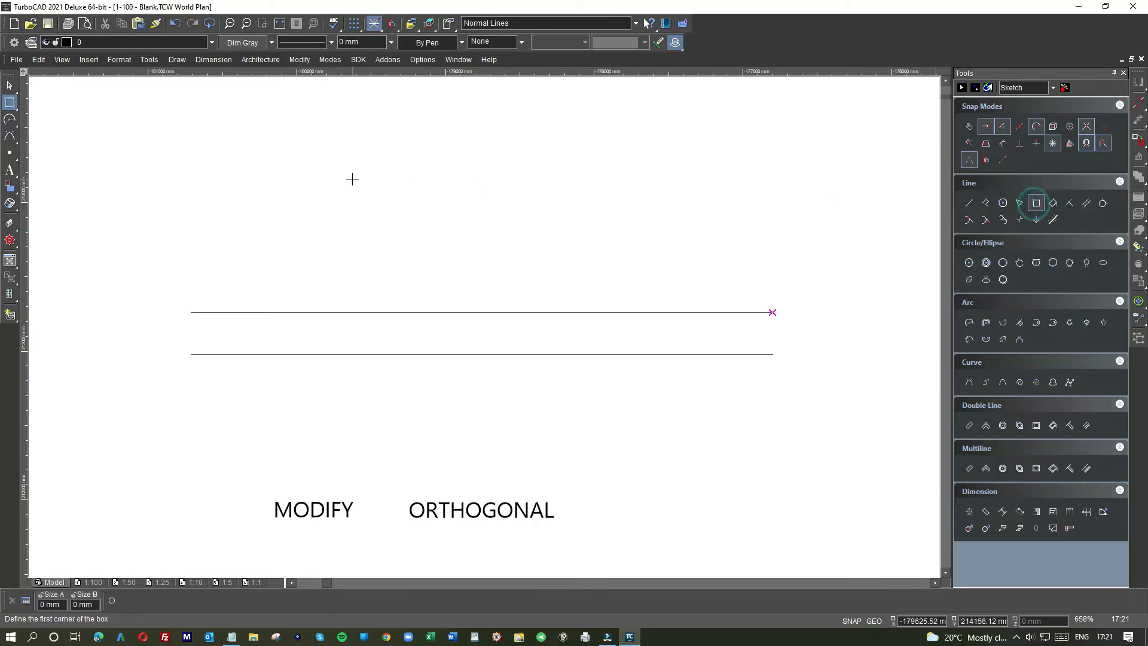
pyautogui.click(302, 166)
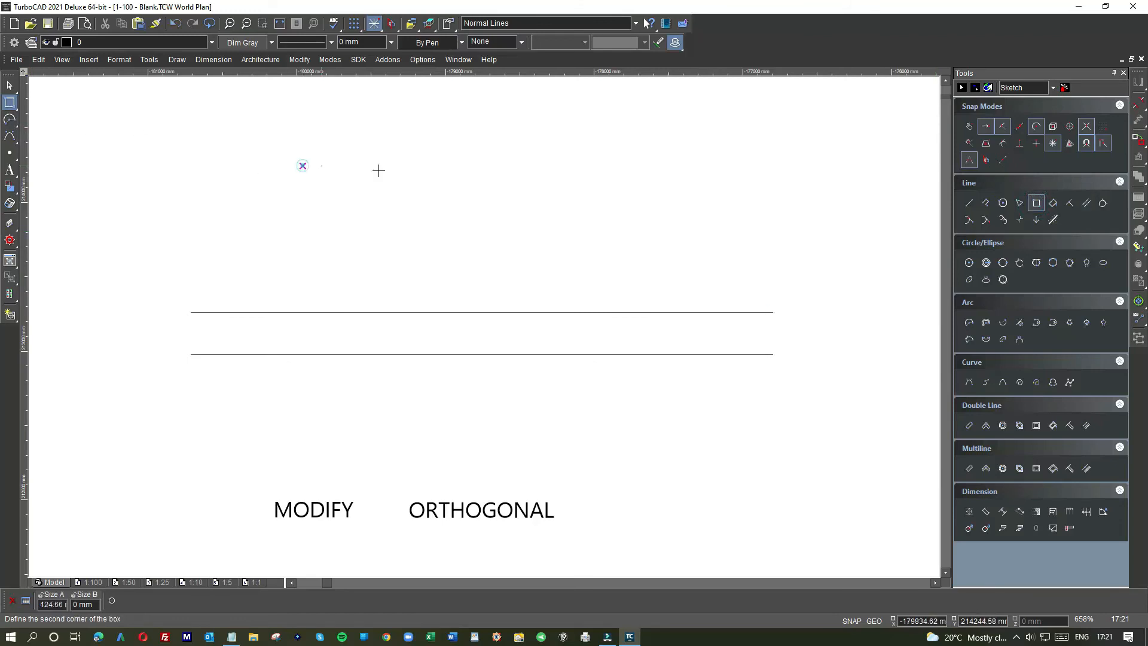
pyautogui.write('862862')
pyautogui.press('Return')
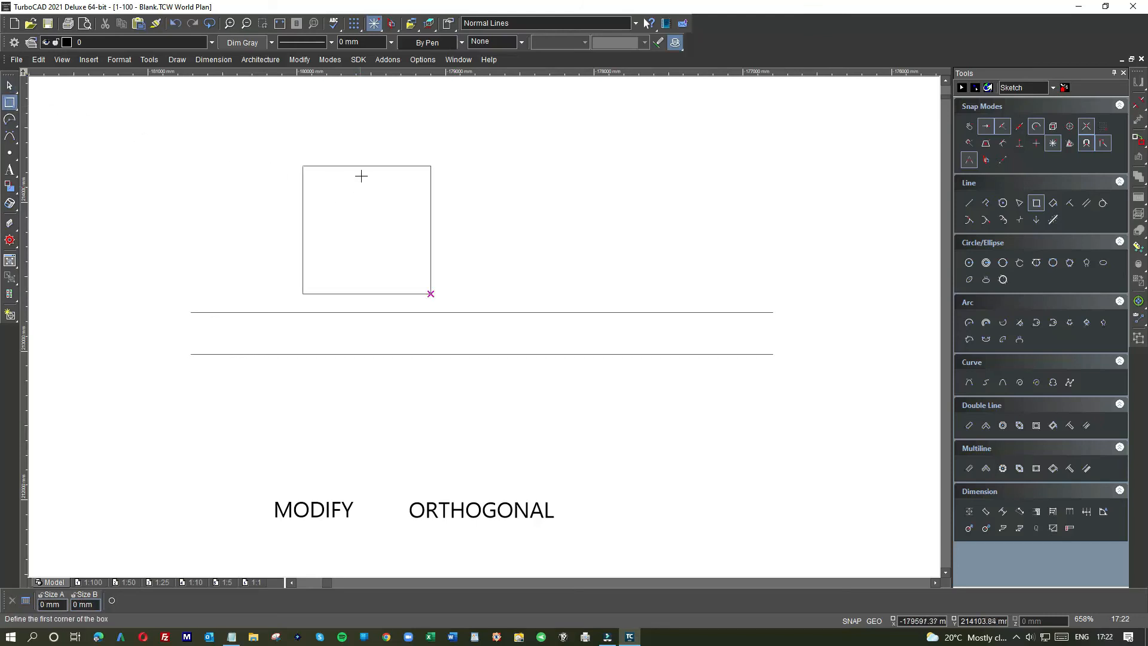
# Step: Move the square down and to the right so it straddles the middle of both parallel lines
pyautogui.click(9, 86)
pyautogui.click(377, 166)
pyautogui.moveTo(492, 324); pyautogui.dragTo(409, 295)
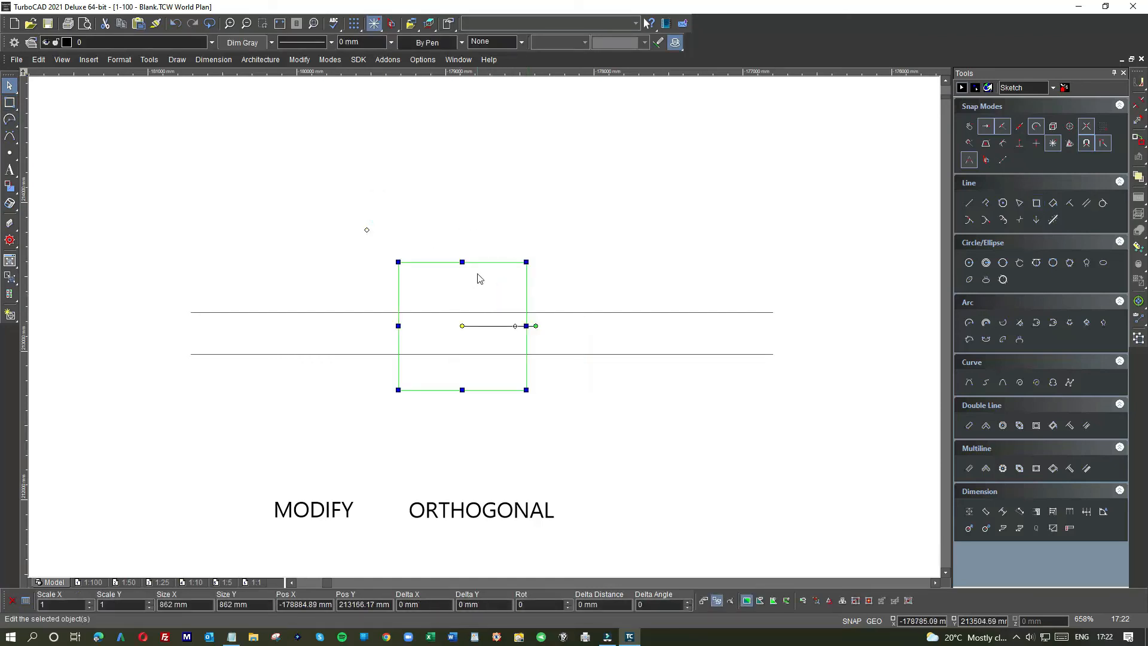
pyautogui.click(593, 401)
# Step: Use Object Trim with the square as cutting edge to remove both parallel lines' portions inside it
pyautogui.click(300, 59)
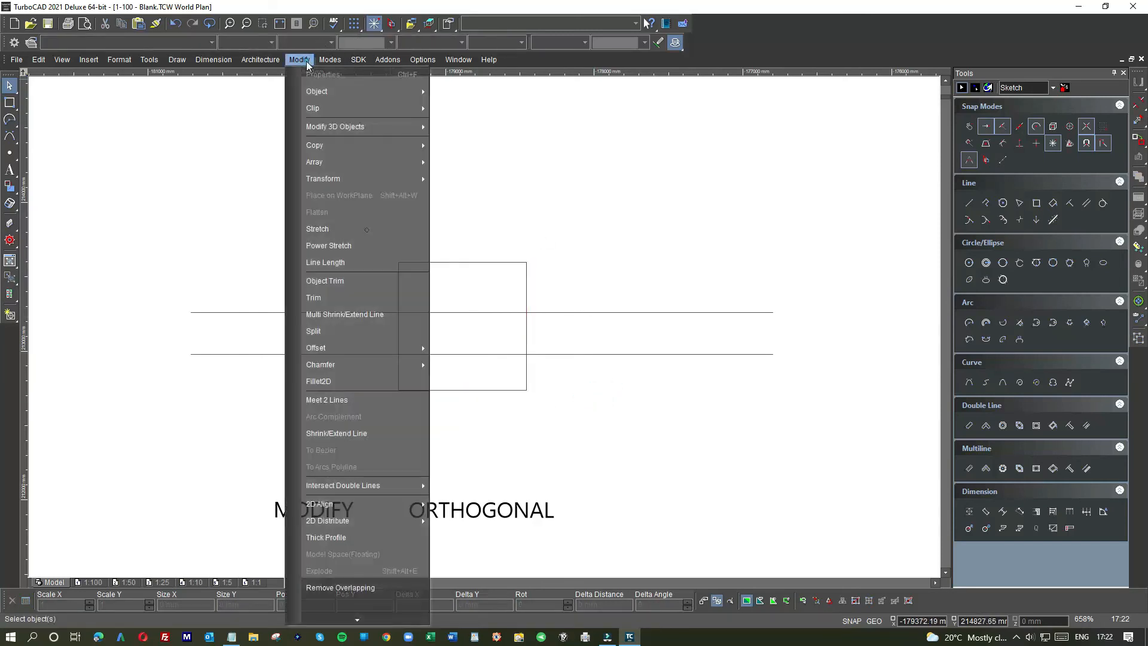
pyautogui.click(319, 283)
pyautogui.click(446, 262)
pyautogui.click(436, 313)
pyautogui.click(431, 353)
pyautogui.click(9, 85)
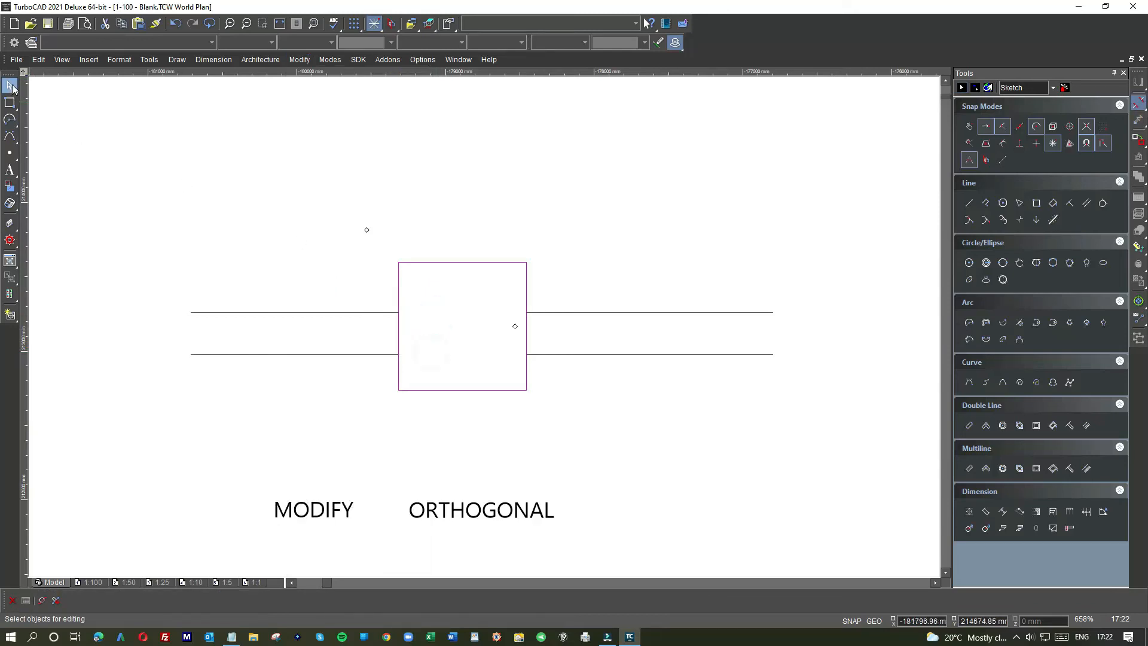
# Step: Move the square clear of the gap, up and to the left, and close the cut line ends with two vertical lines
pyautogui.click(446, 262)
pyautogui.moveTo(446, 262); pyautogui.dragTo(258, 149)
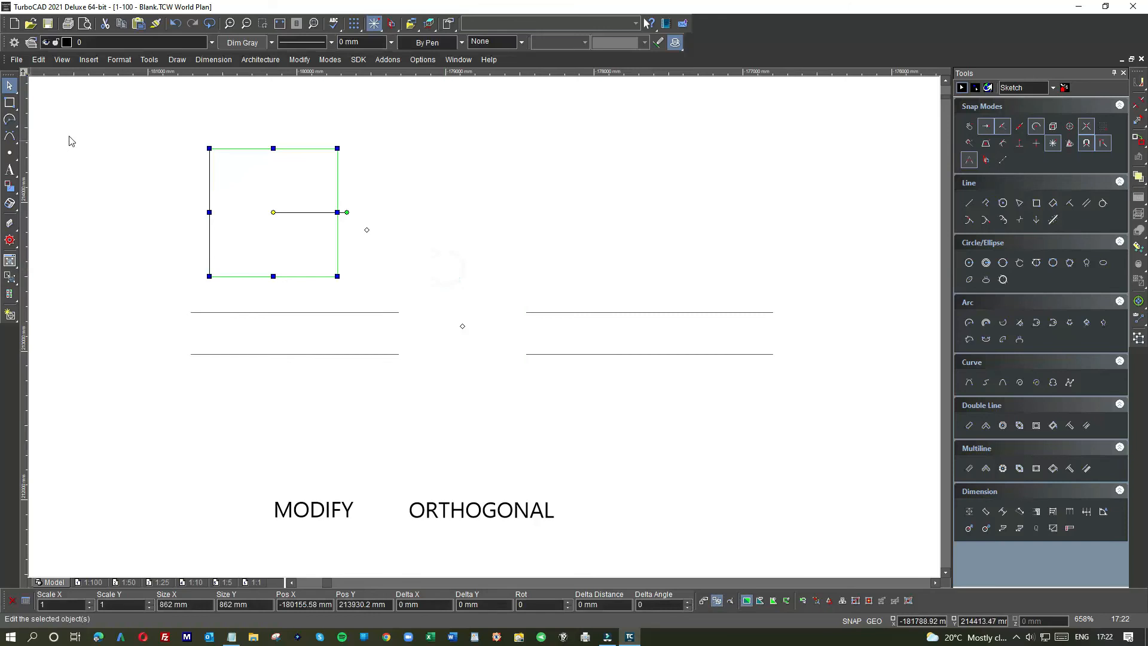
pyautogui.click(969, 203)
pyautogui.click(527, 313)
pyautogui.click(527, 354)
pyautogui.click(399, 312)
pyautogui.click(398, 354)
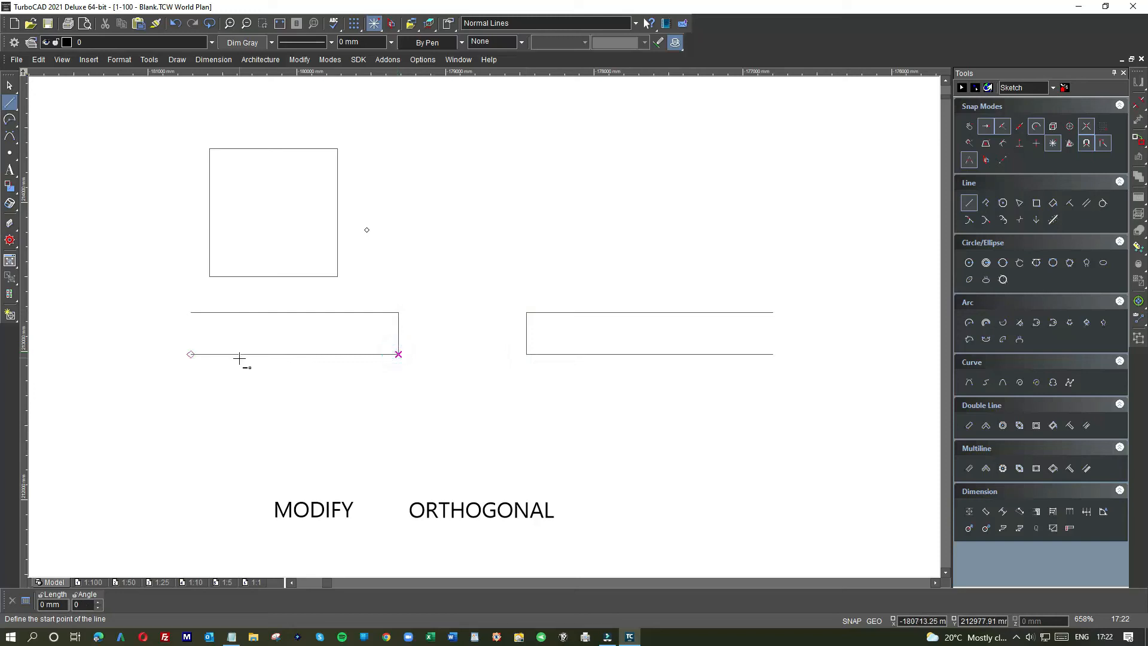
# Step: Move the square across the right-hand pair of parallel lines
pyautogui.press('Escape')
pyautogui.click(228, 148)
pyautogui.moveTo(257, 185); pyautogui.dragTo(682, 312)
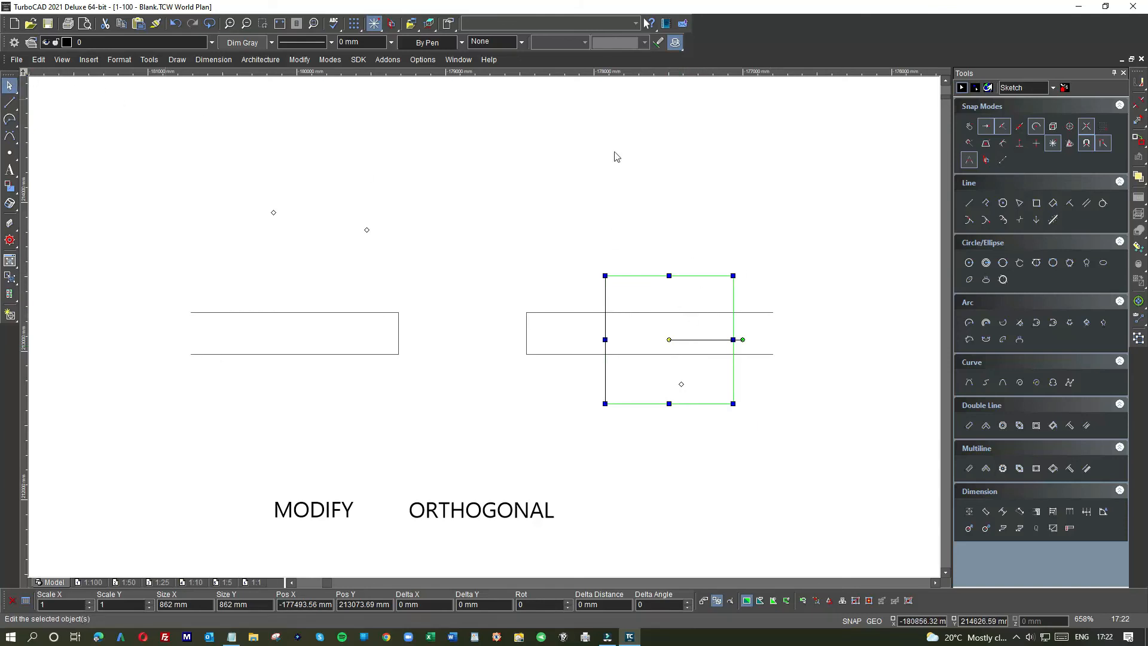
# Step: Draw three mutually overlapping rectangles above the gap, the first about 426 by 583 mm
pyautogui.click(1037, 203)
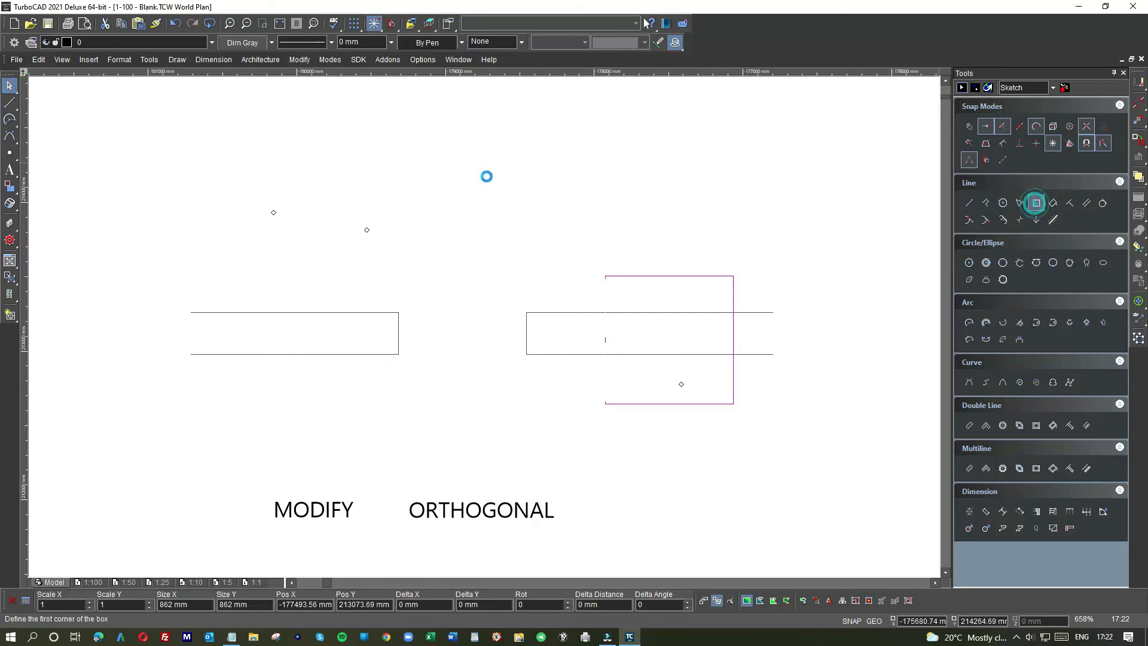
pyautogui.click(367, 160)
pyautogui.click(431, 246)
pyautogui.click(417, 189)
pyautogui.click(484, 281)
pyautogui.click(385, 212)
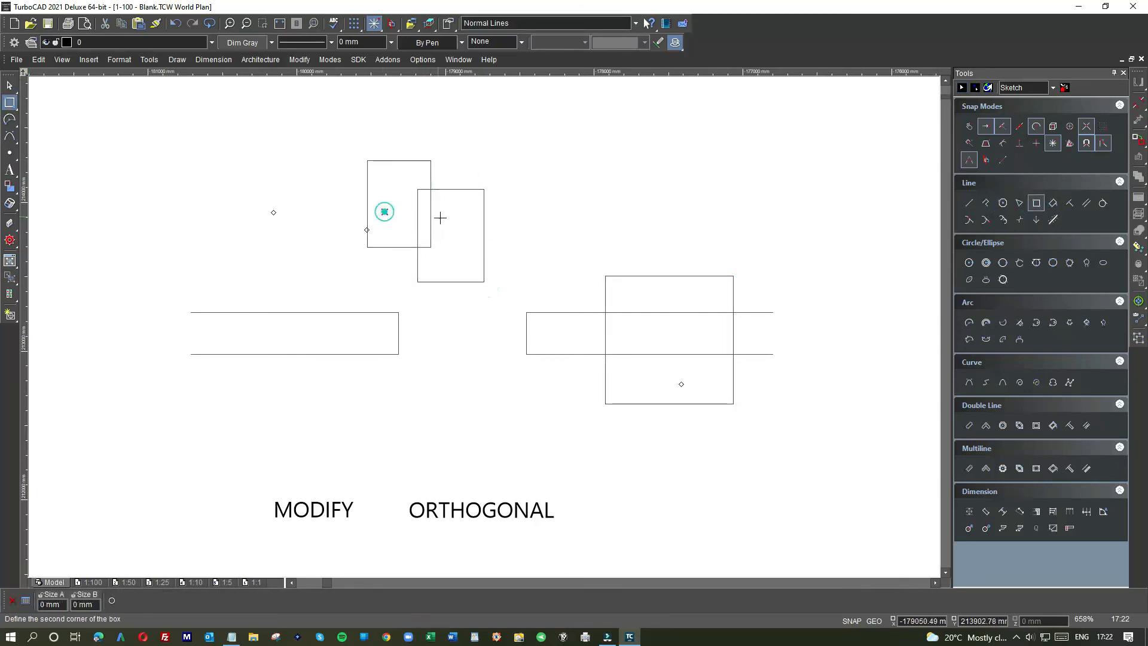
pyautogui.click(460, 310)
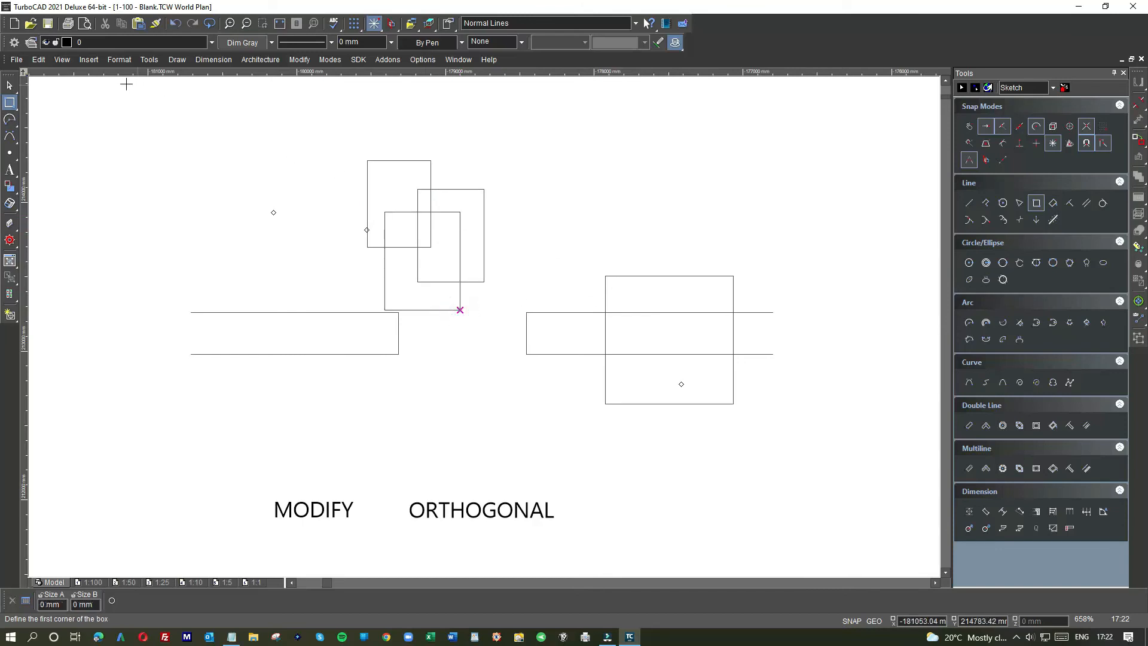
pyautogui.click(10, 86)
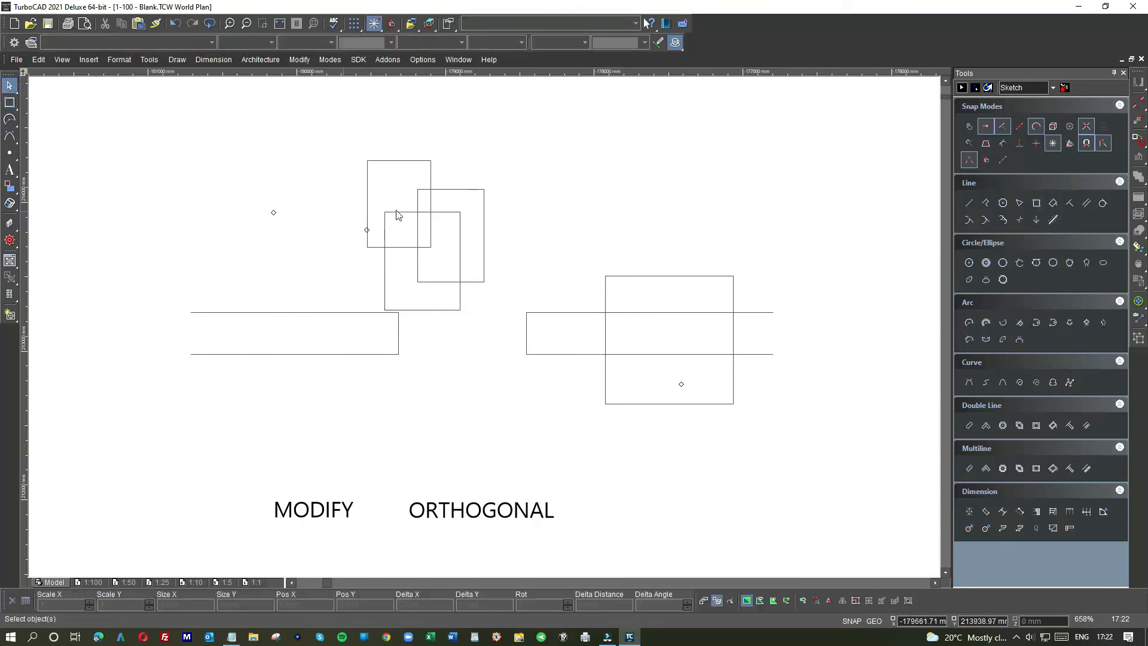
# Step: Use Object Trim with the right-hand rectangle as cutting edge to remove the other two rectangles' edges inside it
pyautogui.scroll(2, 484, 332)
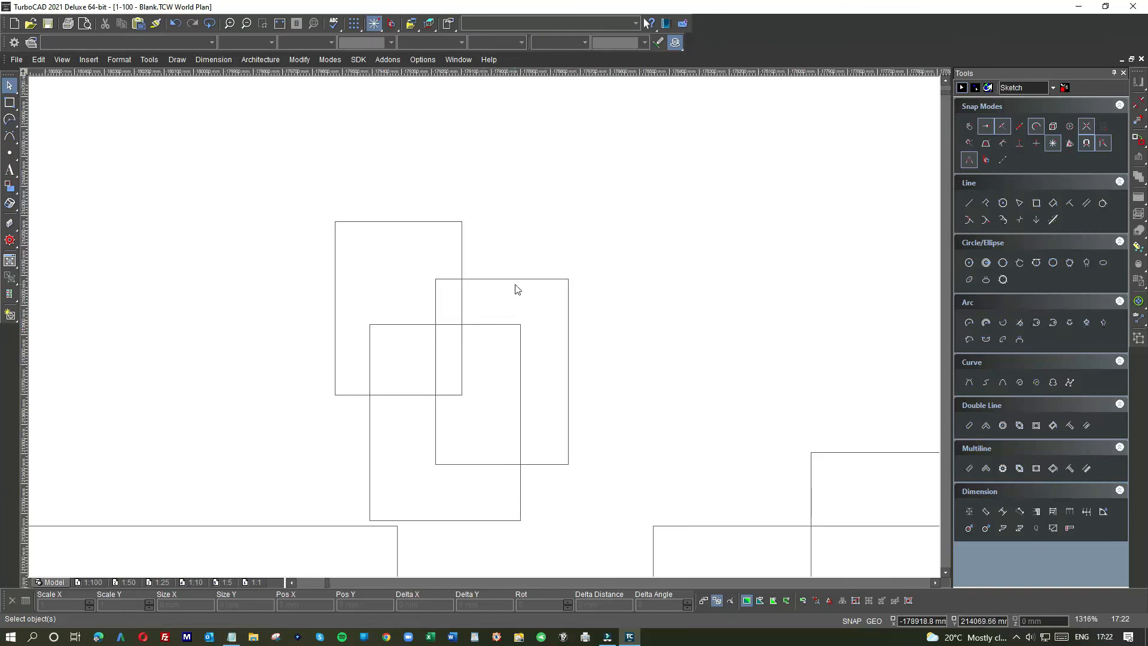
pyautogui.click(305, 60)
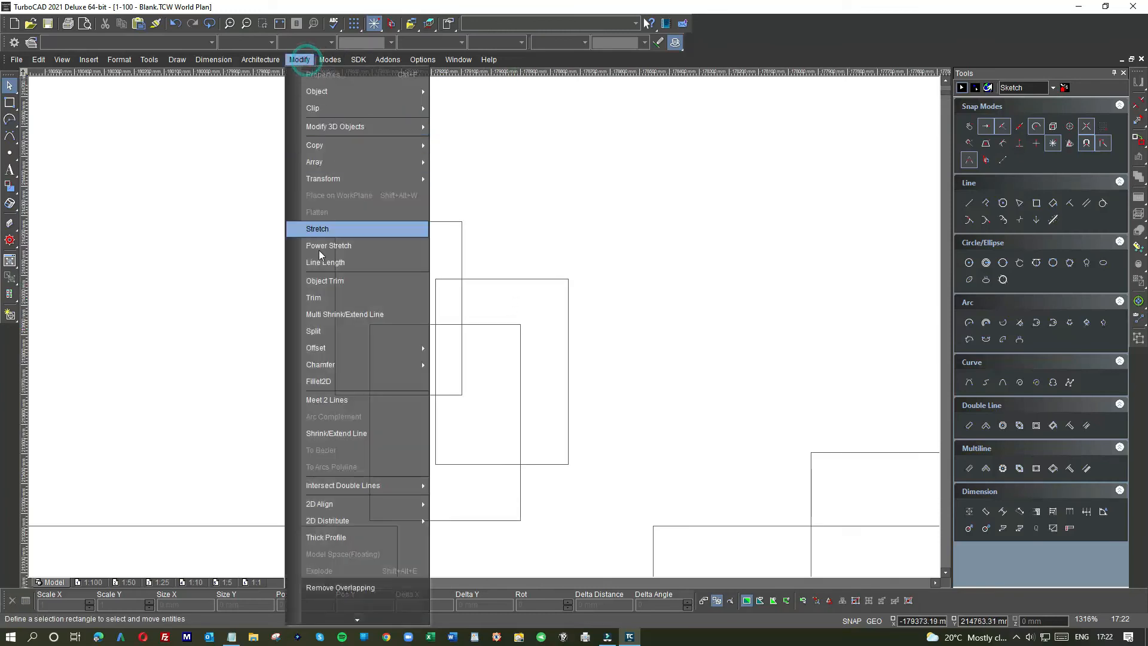
pyautogui.click(317, 280)
pyautogui.click(477, 279)
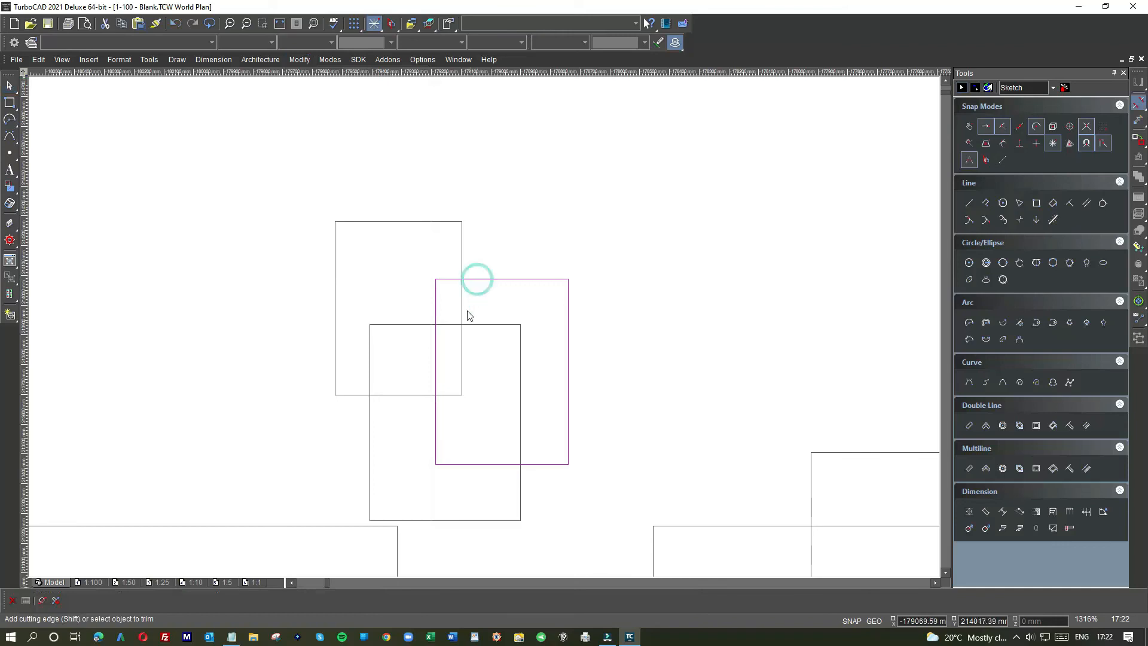
pyautogui.click(461, 342)
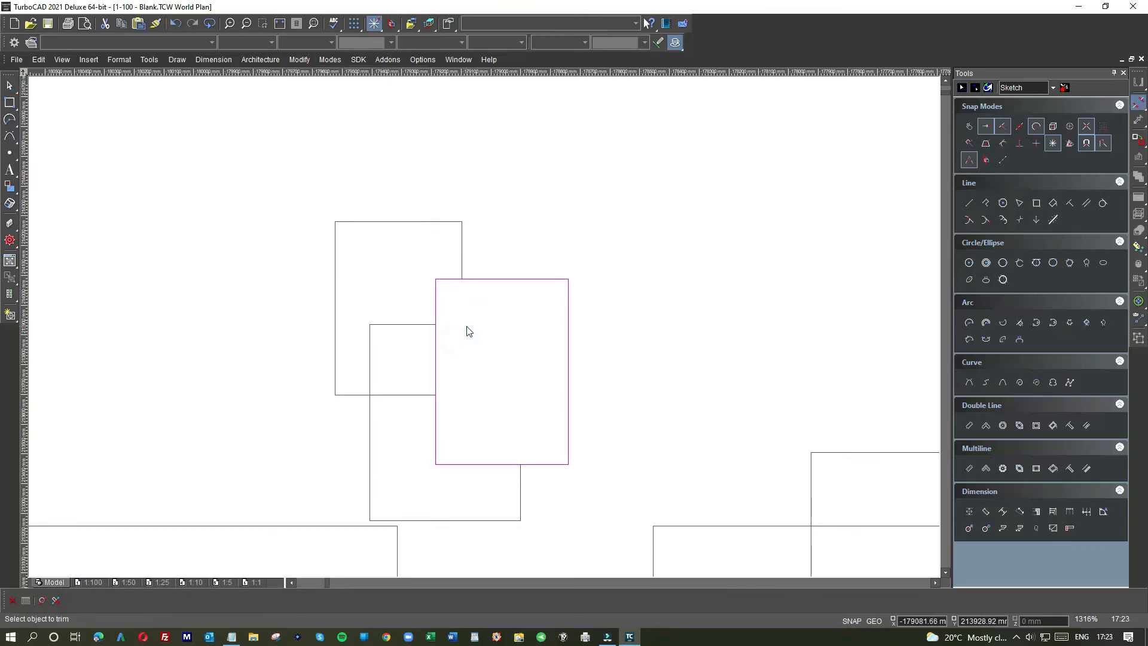
pyautogui.click(10, 86)
# Step: Trim away the lower and right-hand rectangles' edges inside the upper-left rectangle, using that rectangle as cutting edge
pyautogui.click(336, 366)
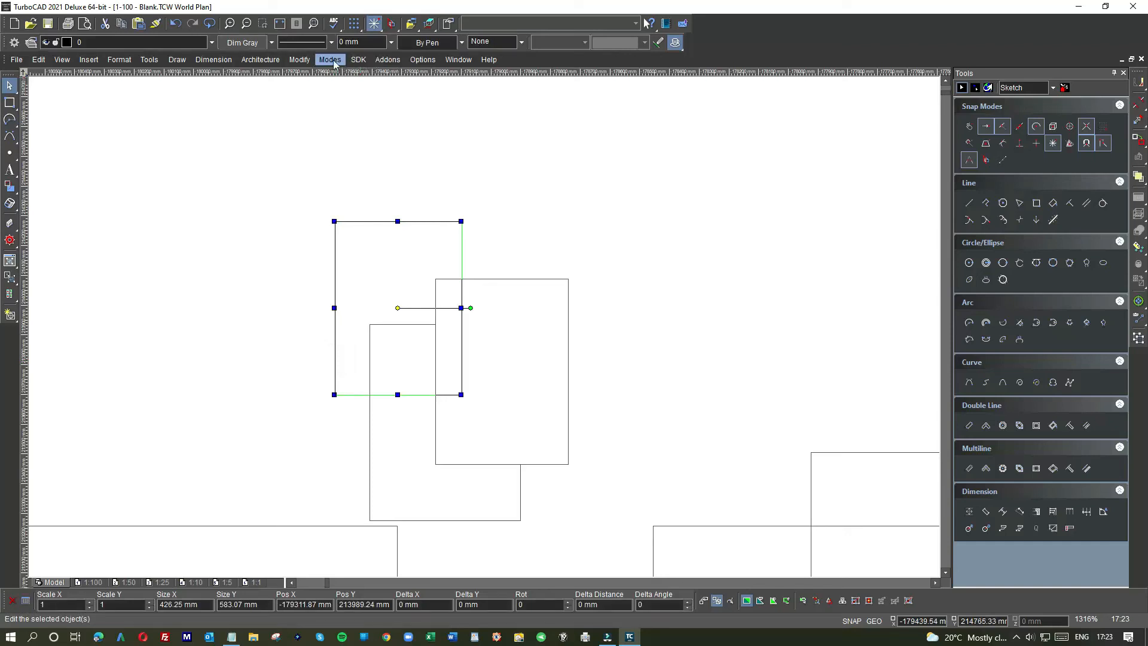
pyautogui.click(300, 59)
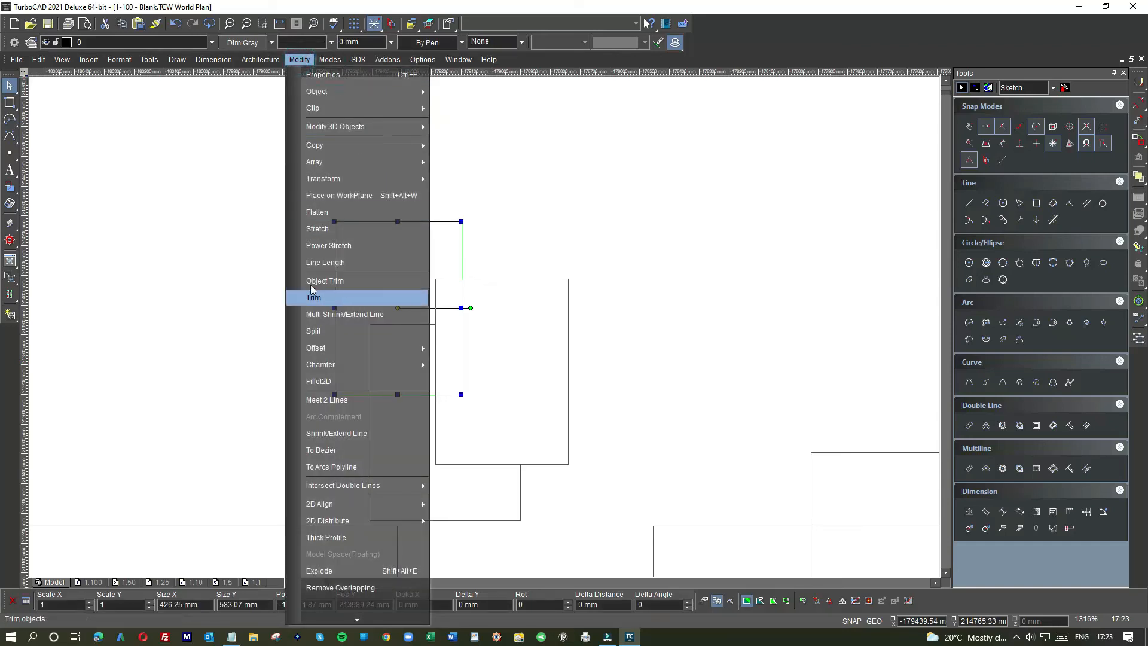
pyautogui.click(312, 297)
pyautogui.click(374, 221)
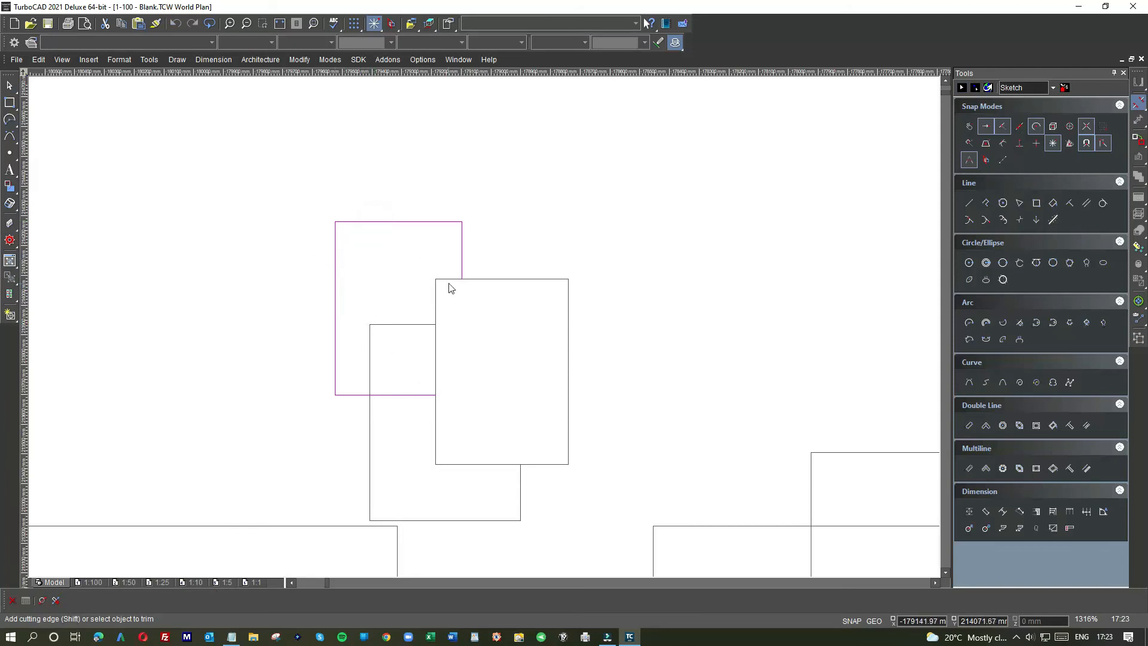
pyautogui.click(414, 326)
pyautogui.click(439, 321)
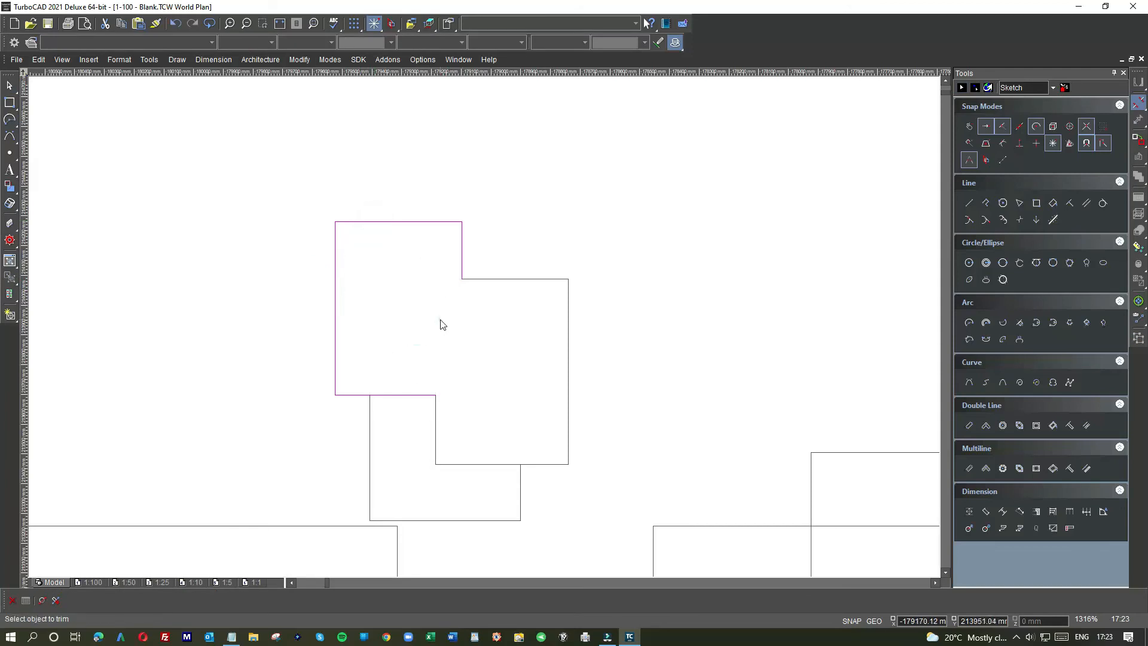
# Step: Use Object Trim with the lower rectangle as cutting edge to remove the other two rectangles' edges inside it
pyautogui.click(8, 85)
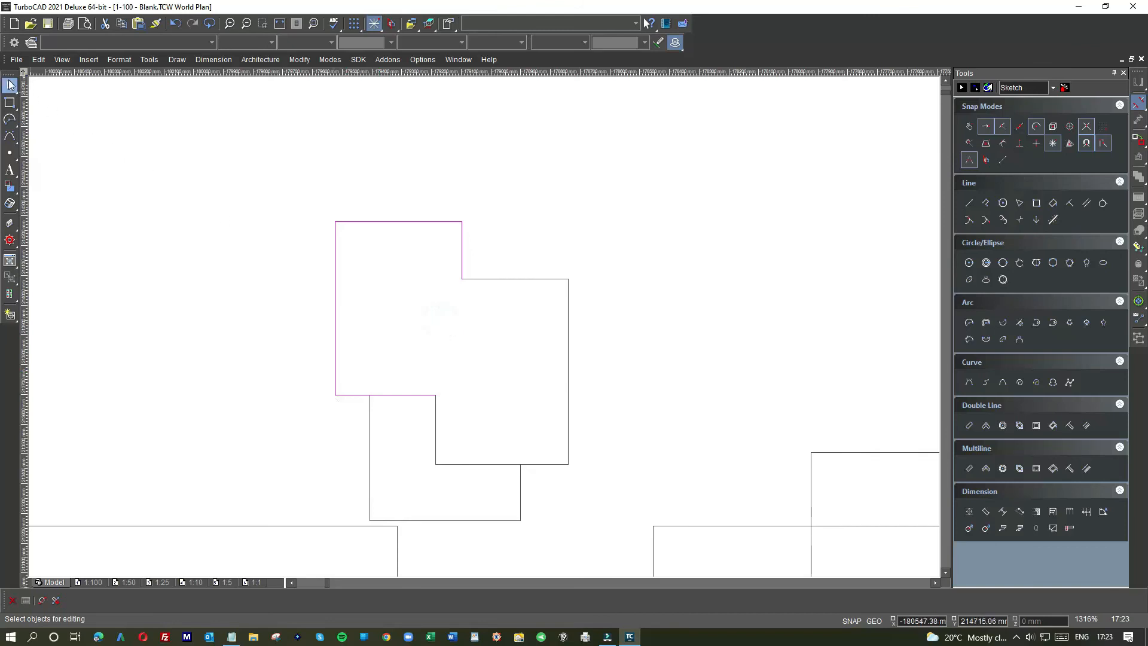
pyautogui.scroll(-2, 486, 332)
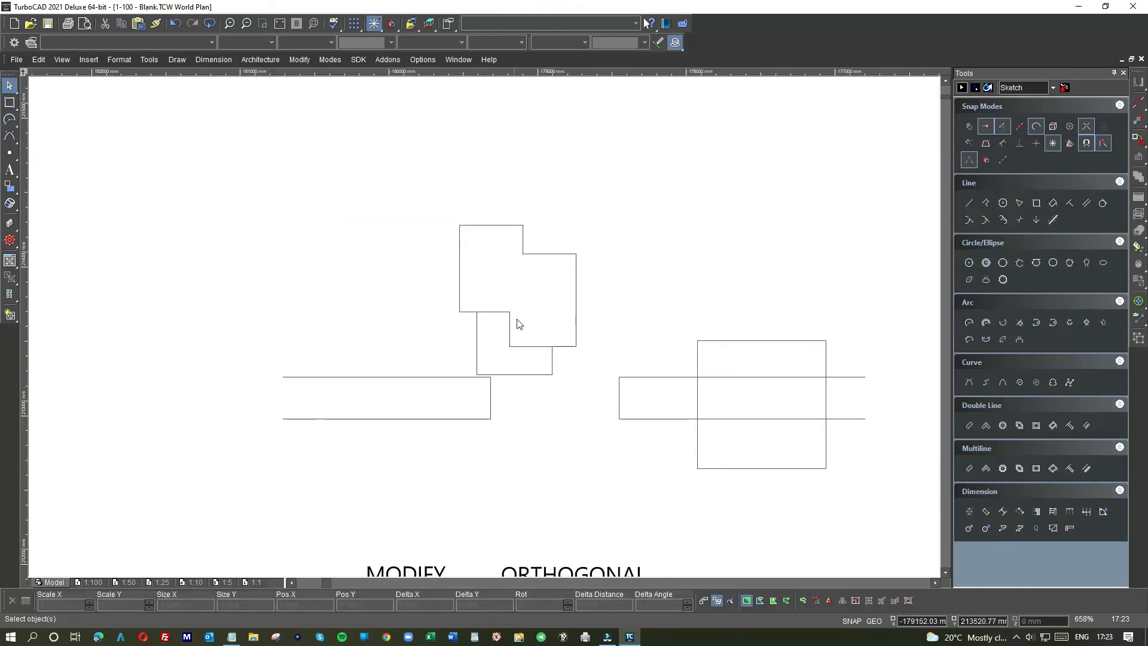
pyautogui.click(296, 62)
pyautogui.click(336, 283)
pyautogui.click(542, 374)
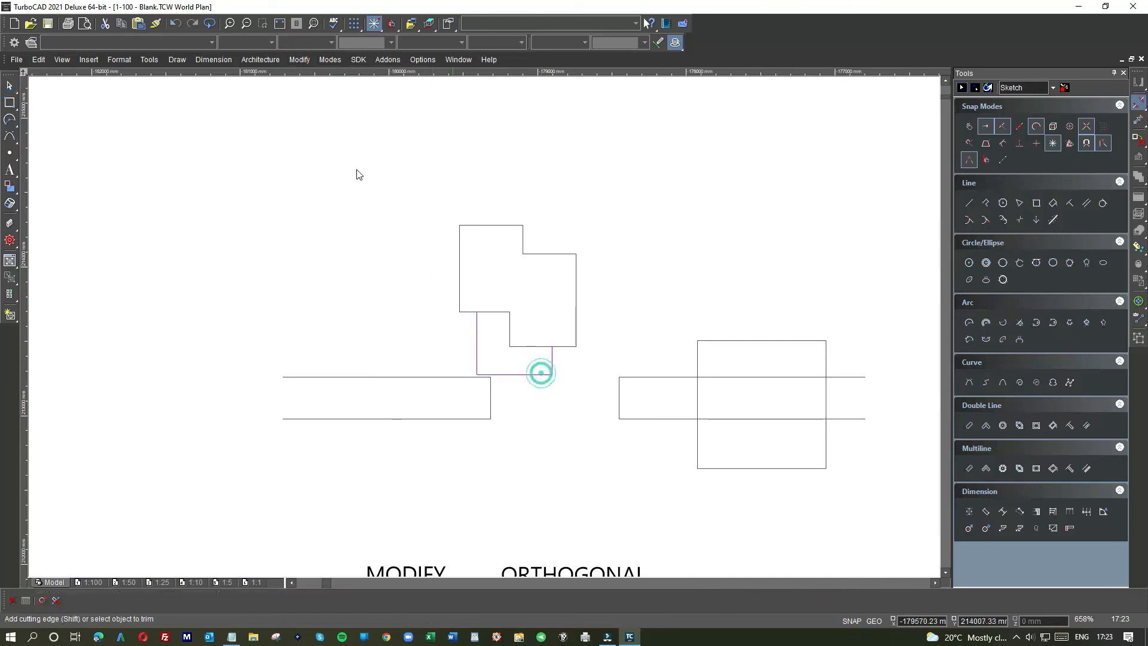
pyautogui.click(488, 311)
pyautogui.click(509, 325)
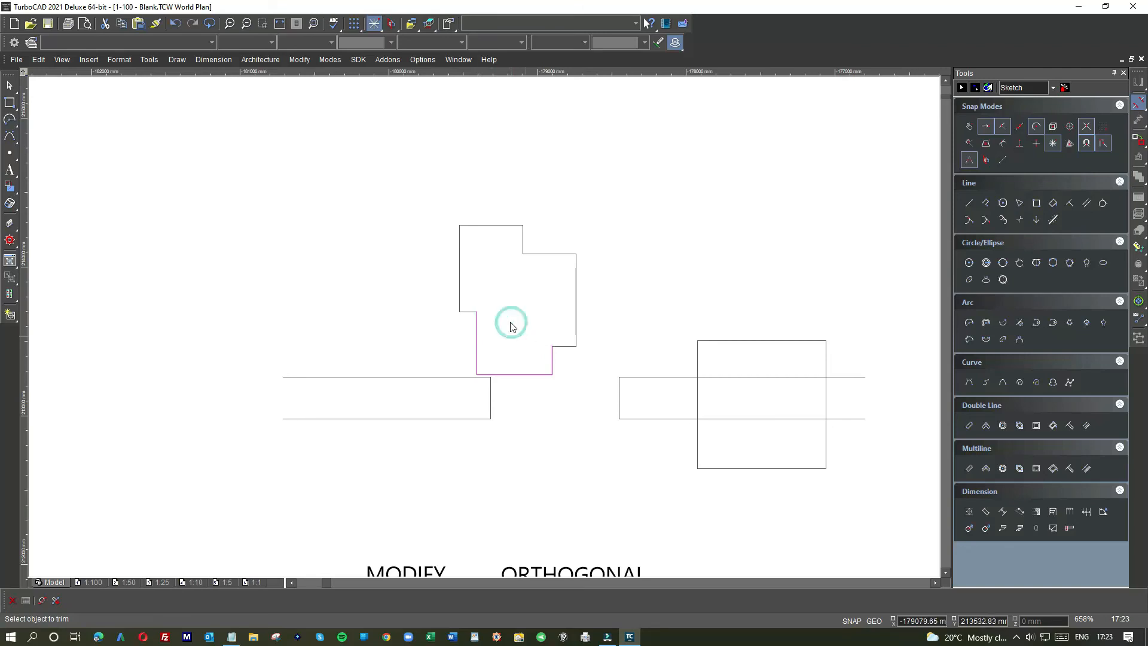
pyautogui.click(9, 86)
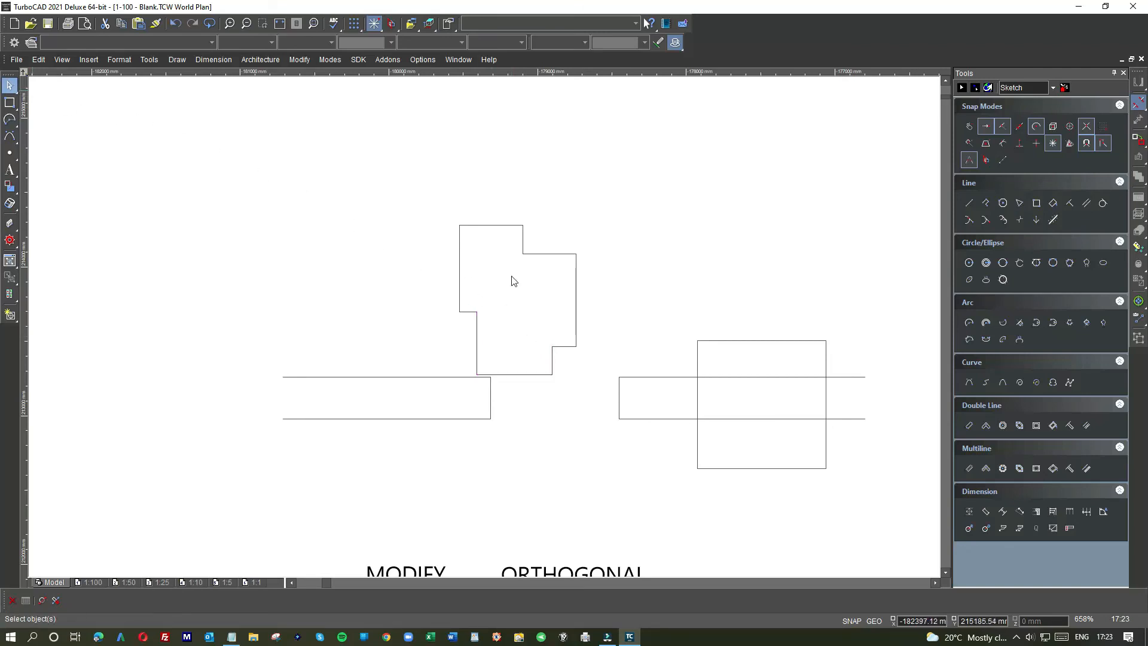
# Step: Select all three trimmed rectangles together and move them up and to the left, clear of the parallel lines
pyautogui.click(537, 254)
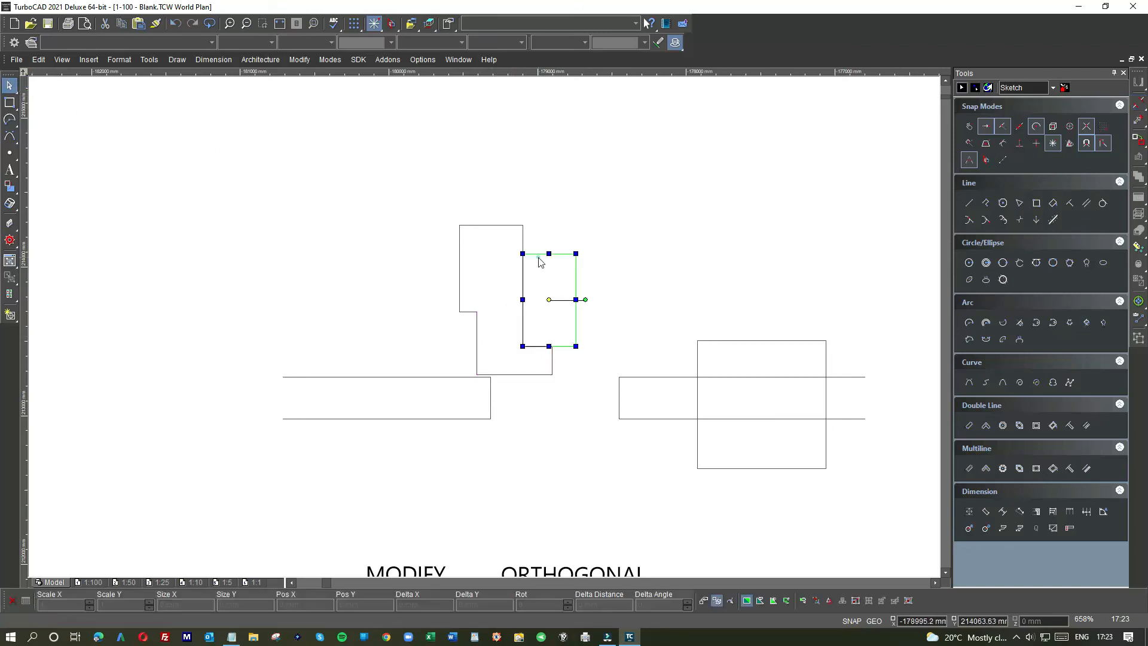
pyautogui.click(392, 221)
pyautogui.moveTo(418, 202); pyautogui.dragTo(592, 398)
pyautogui.moveTo(546, 320); pyautogui.dragTo(499, 253)
pyautogui.click(585, 257)
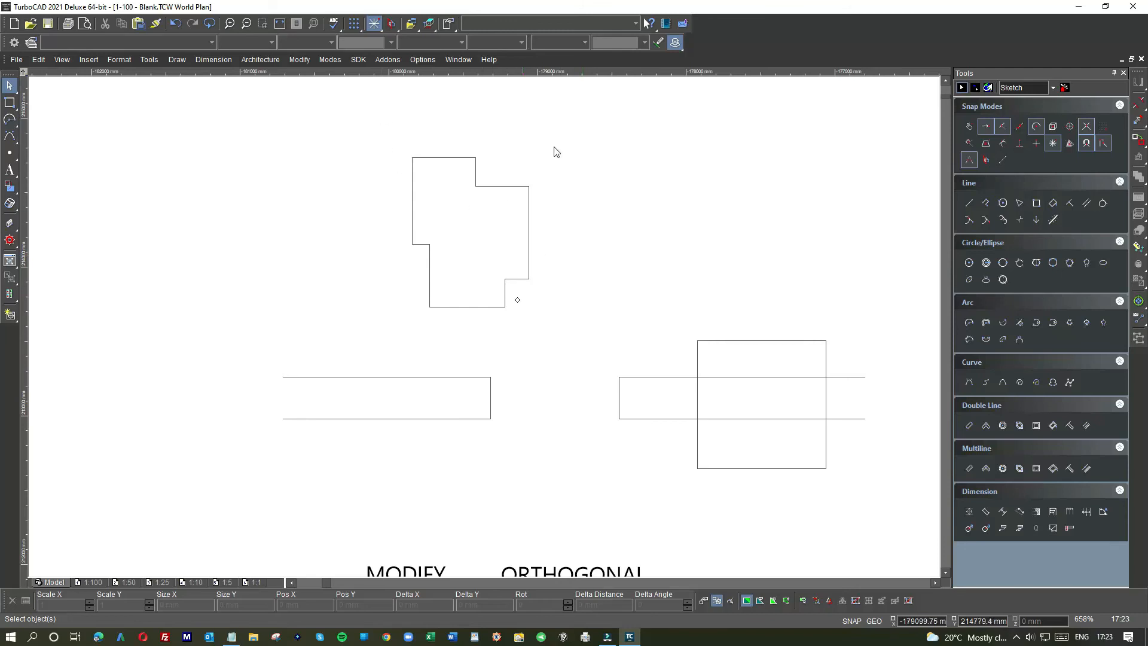
# Step: Draw a circle touching the stepped outline's right side and a rectangle overlapping the circle's lower-right part
pyautogui.click(9, 119)
pyautogui.click(24, 126)
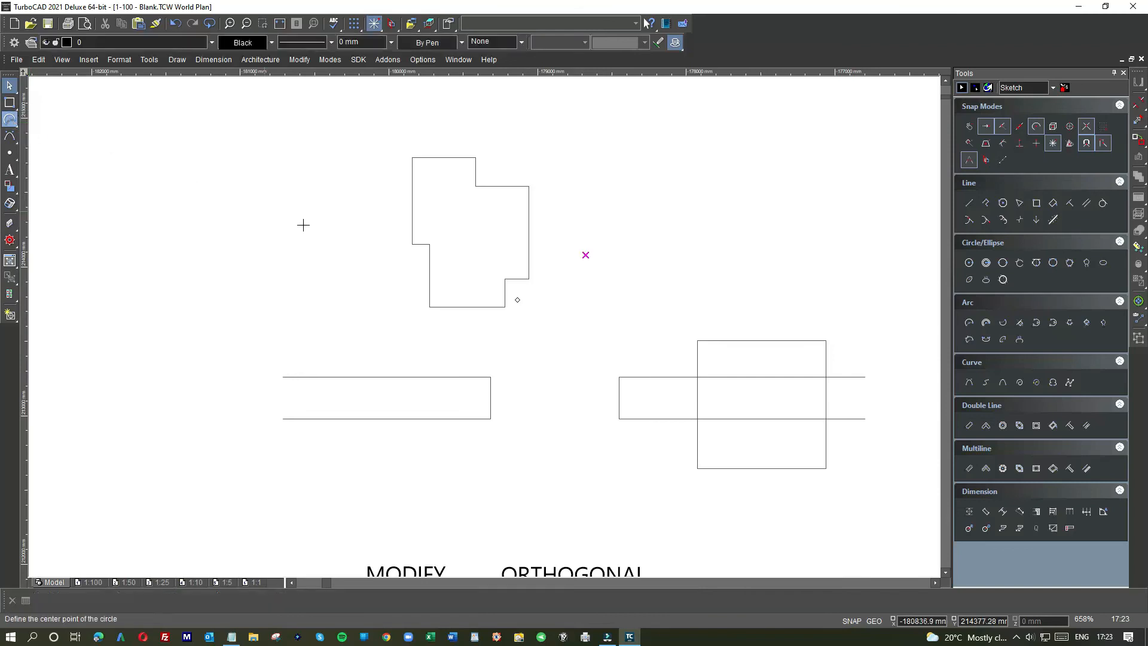
pyautogui.click(590, 189)
pyautogui.click(656, 236)
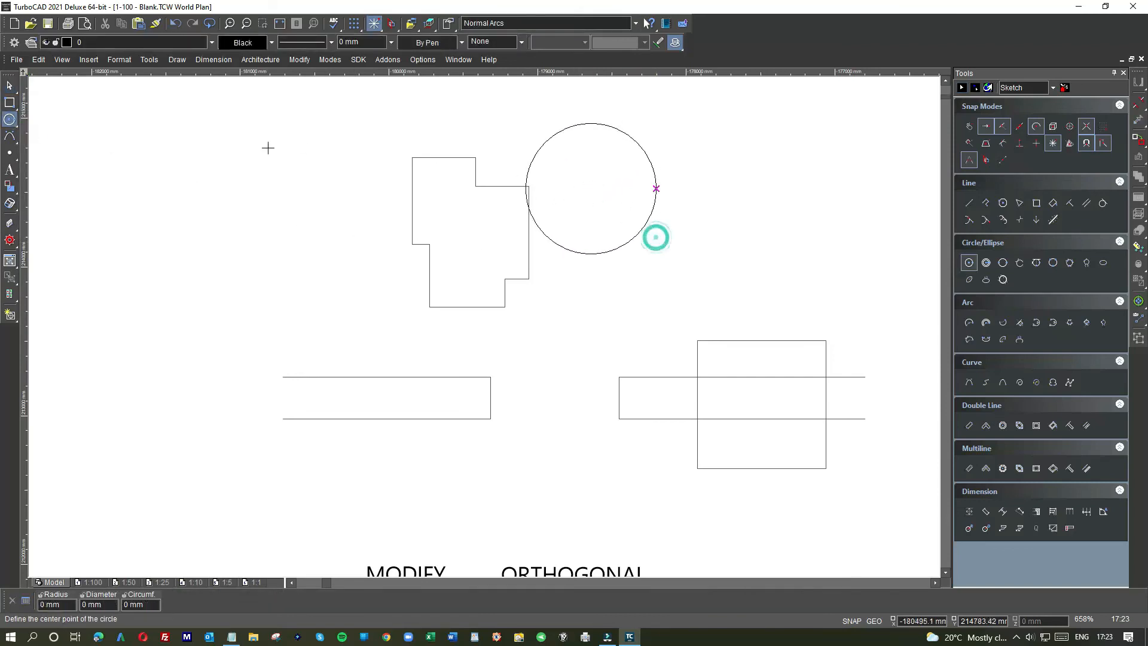
pyautogui.click(621, 175)
pyautogui.click(718, 264)
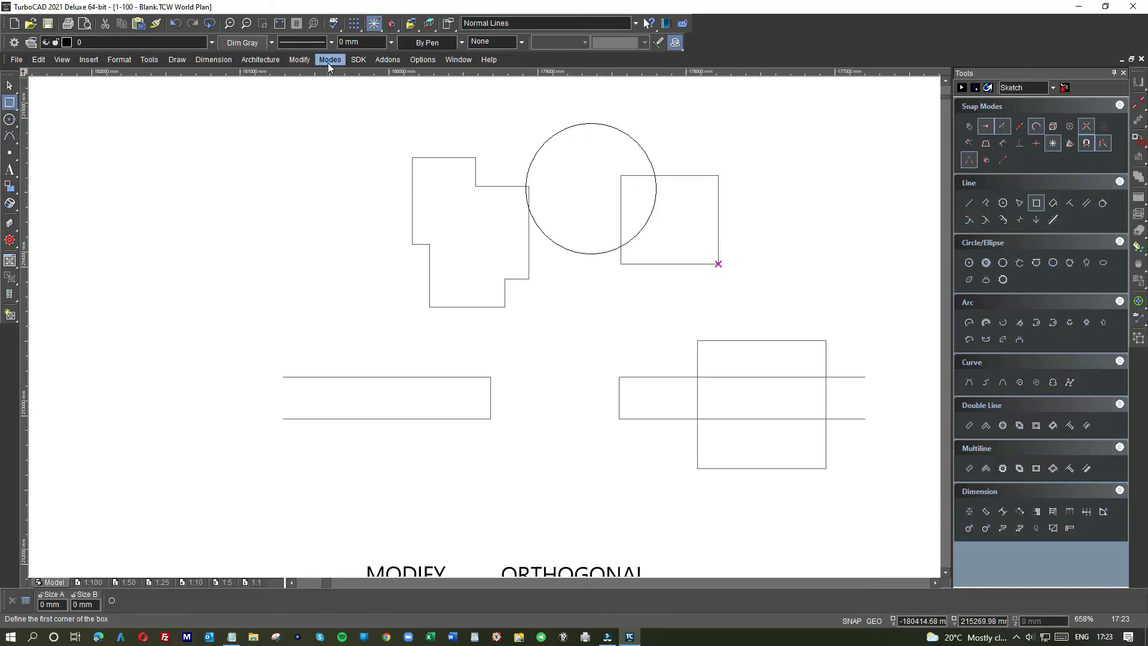
# Step: Use Object Trim with the circle as cutting edge to remove the rectangle's edges inside it
pyautogui.click(300, 60)
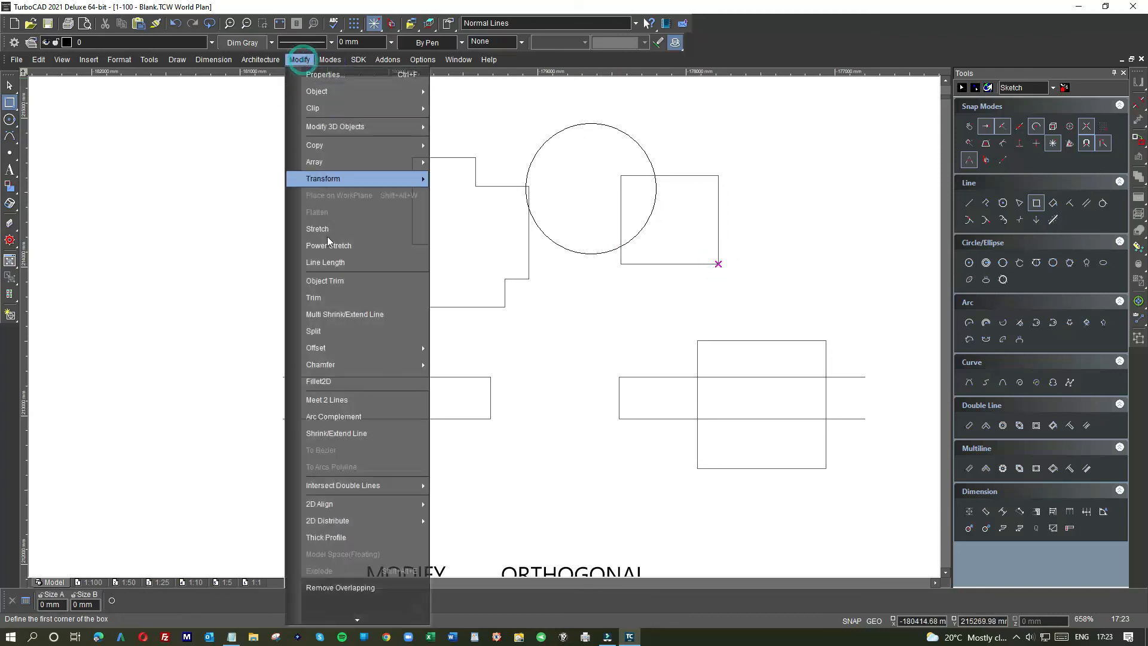
pyautogui.click(321, 281)
pyautogui.click(626, 133)
pyautogui.click(625, 175)
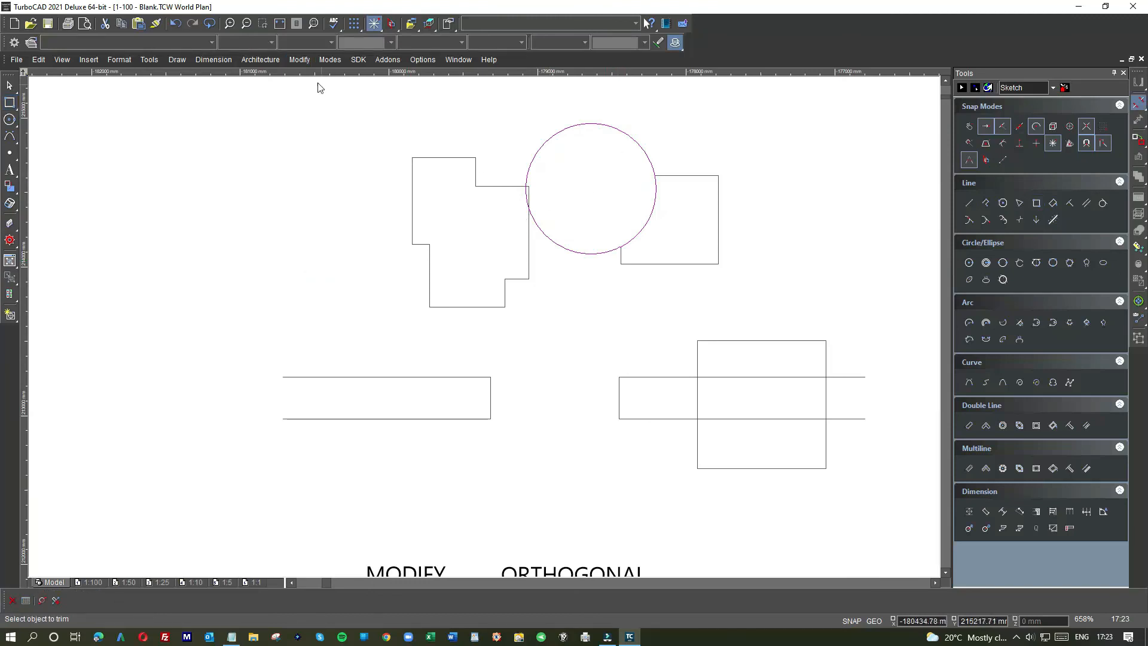
# Step: Try twice to trim the remaining rectangle outside the circle using the circle as cutting edge, undoing each trim
pyautogui.click(303, 59)
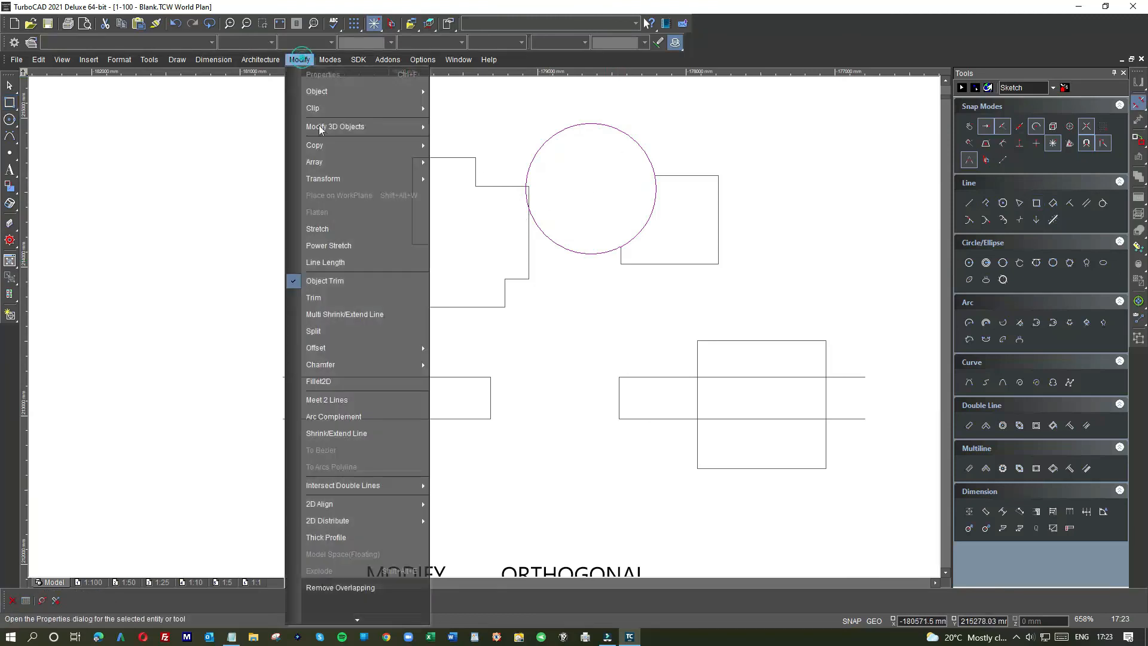
pyautogui.click(321, 282)
pyautogui.click(688, 177)
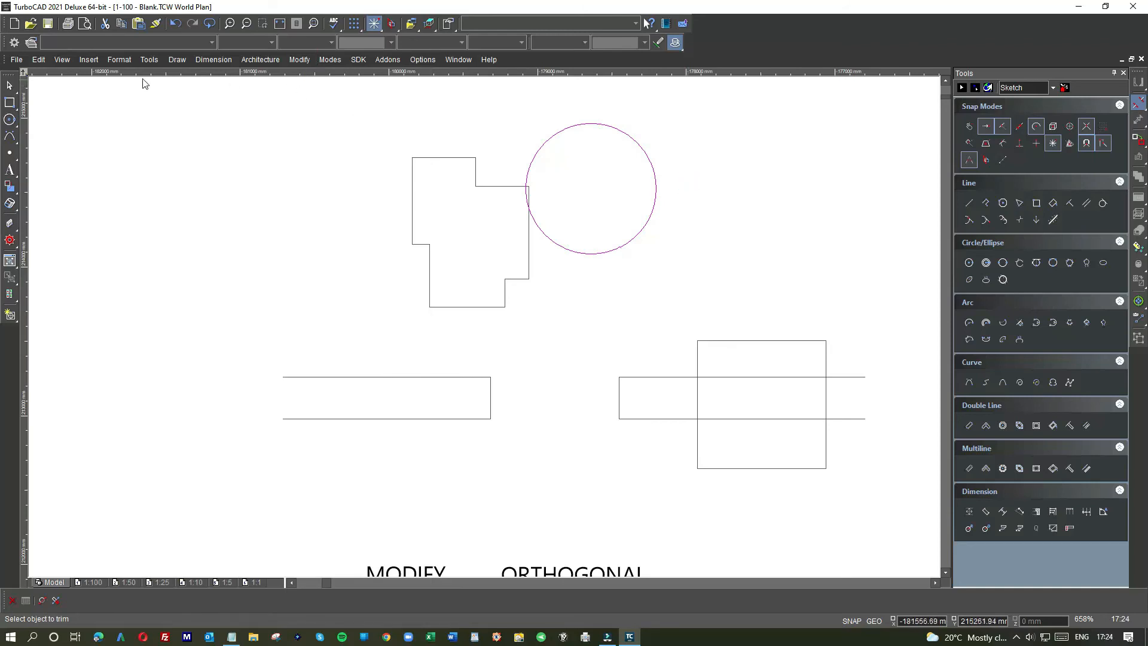
pyautogui.click(174, 23)
pyautogui.click(299, 59)
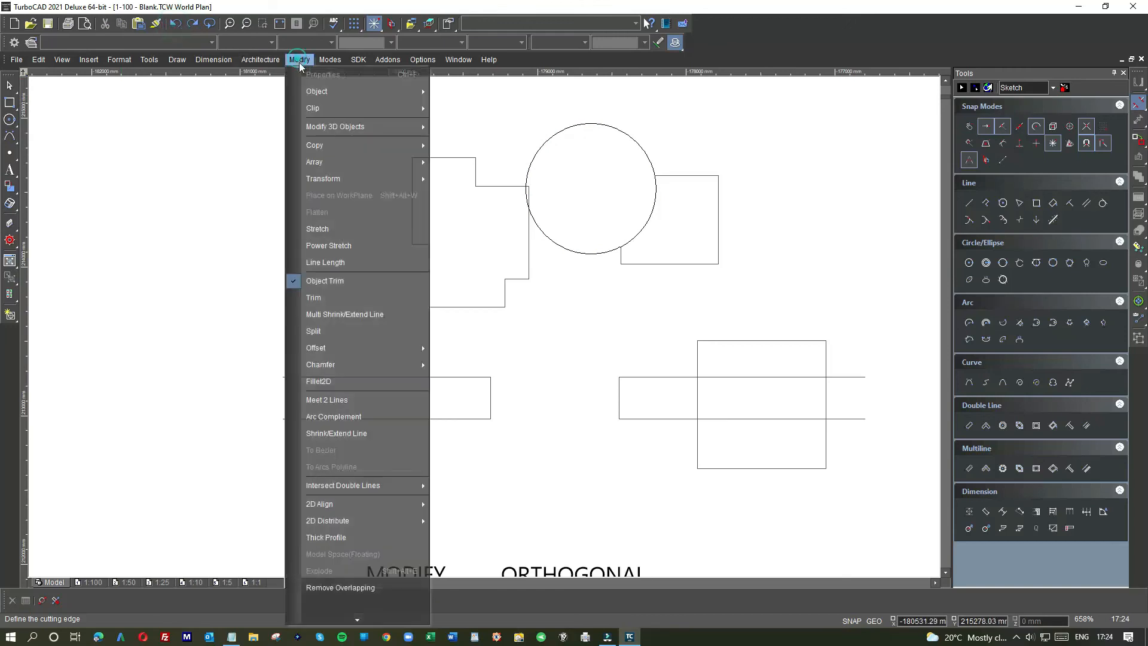
pyautogui.click(316, 280)
pyautogui.click(599, 125)
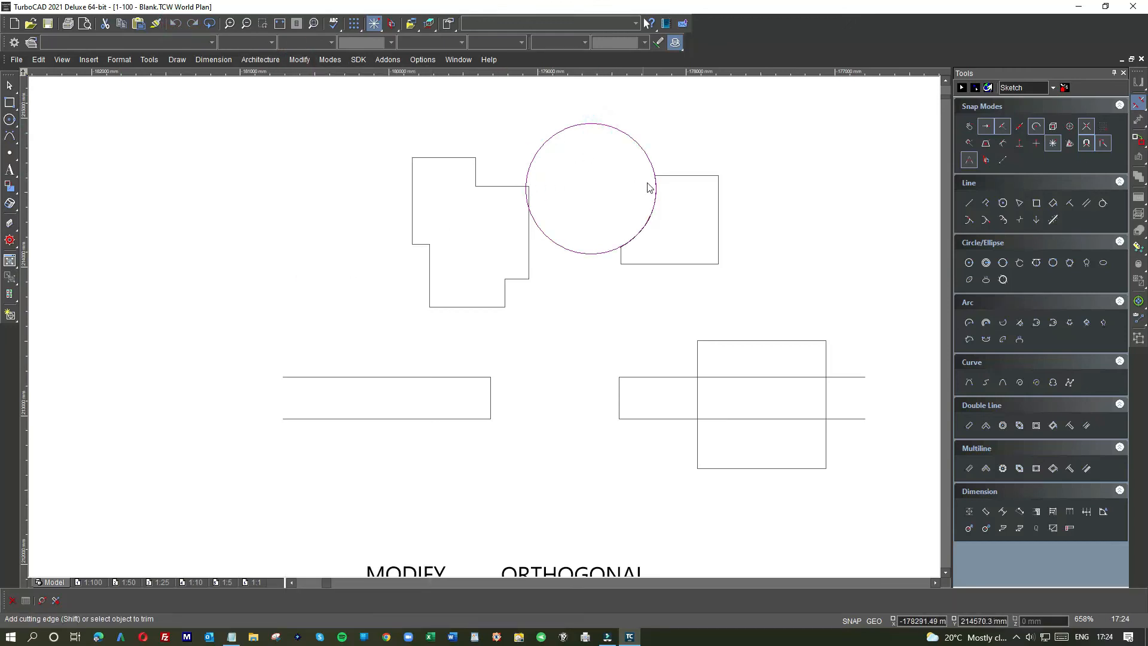
pyautogui.click(683, 177)
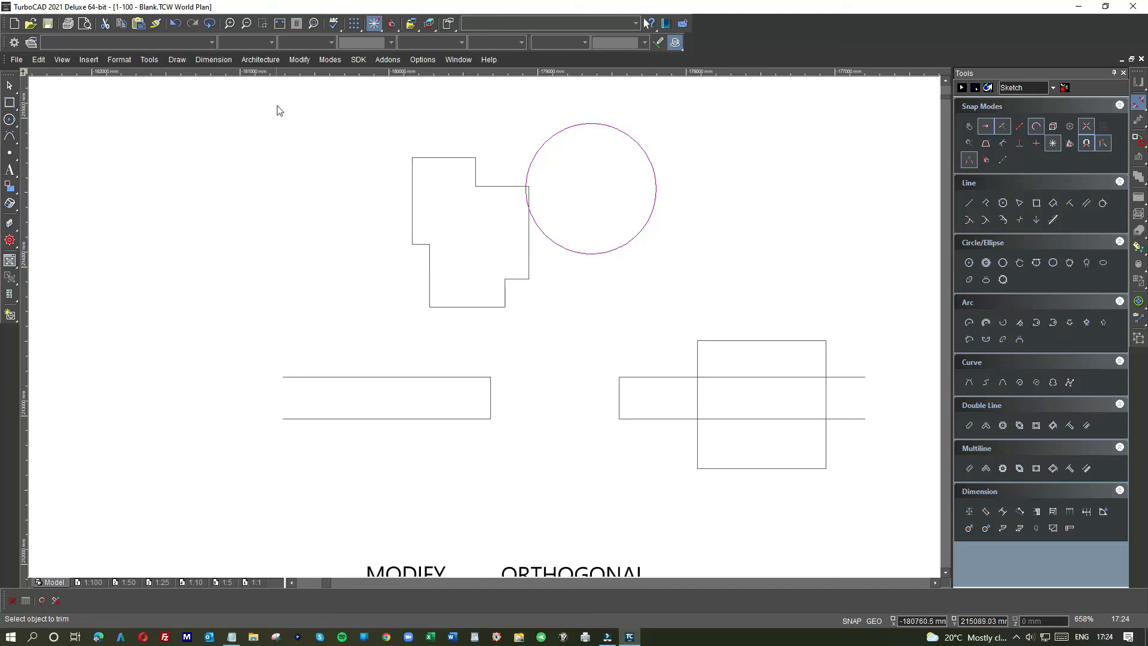
pyautogui.click(172, 24)
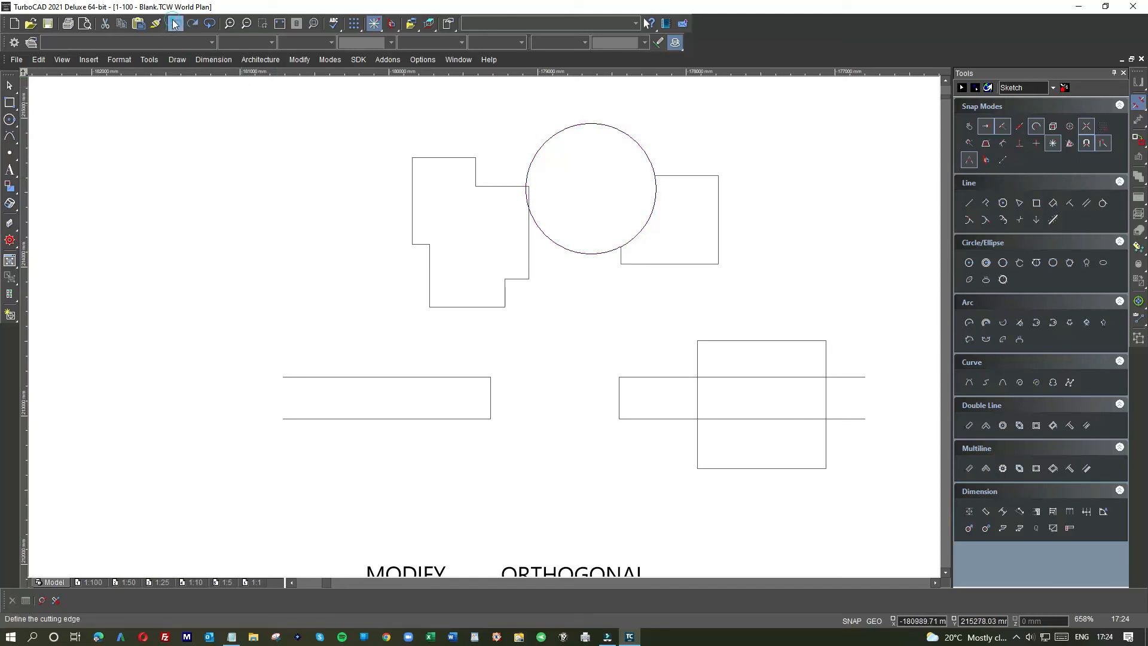
# Step: Trim away the circle's arc inside the rectangle, using the rectangle as cutting edge
pyautogui.click(291, 61)
pyautogui.click(316, 279)
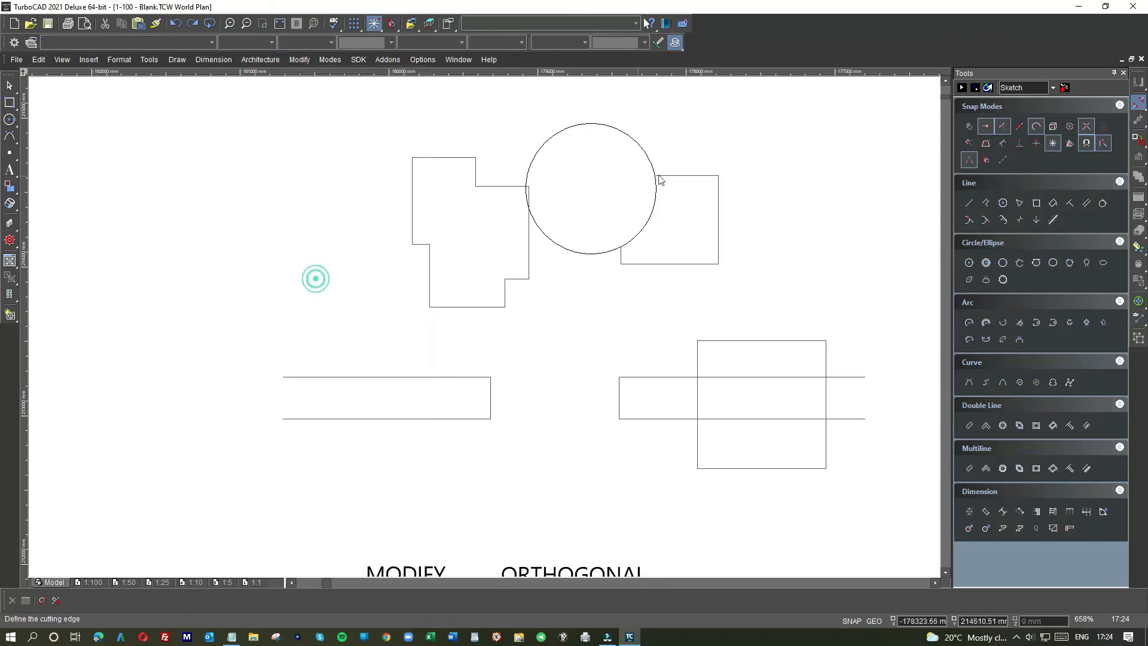
pyautogui.click(680, 175)
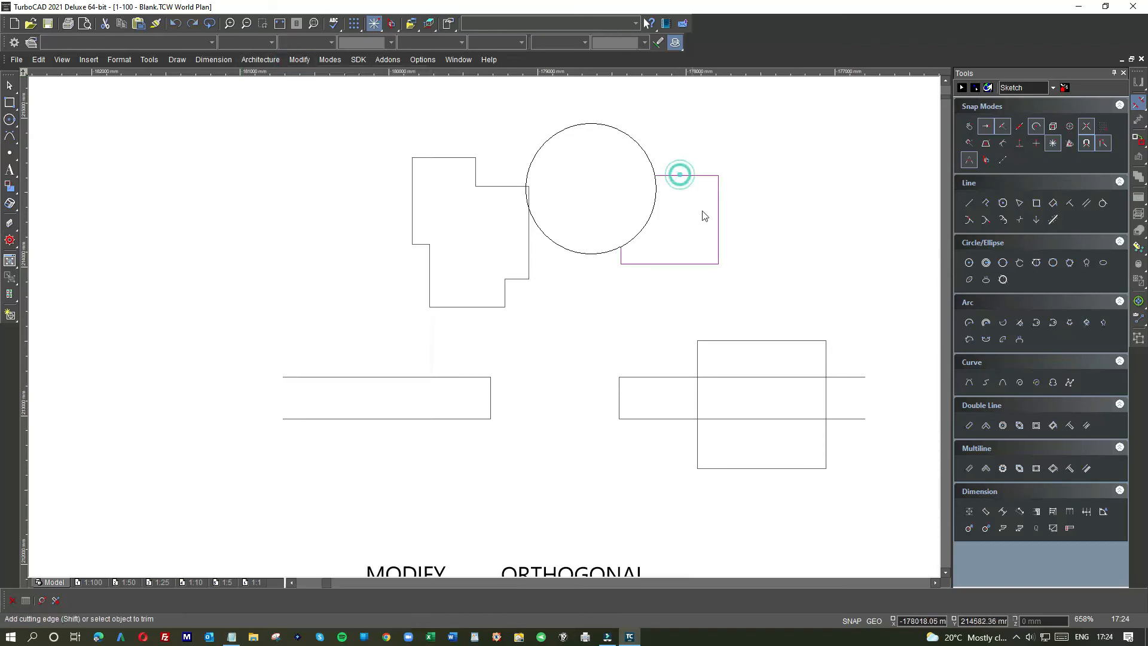
pyautogui.click(654, 203)
pyautogui.click(8, 85)
# Step: Move the trimmed circle and rectangle together to the right, clear of the stepped outline, and back left to overlap it
pyautogui.moveTo(706, 286); pyautogui.dragTo(605, 133)
pyautogui.moveTo(615, 174); pyautogui.dragTo(679, 174)
pyautogui.click(835, 243)
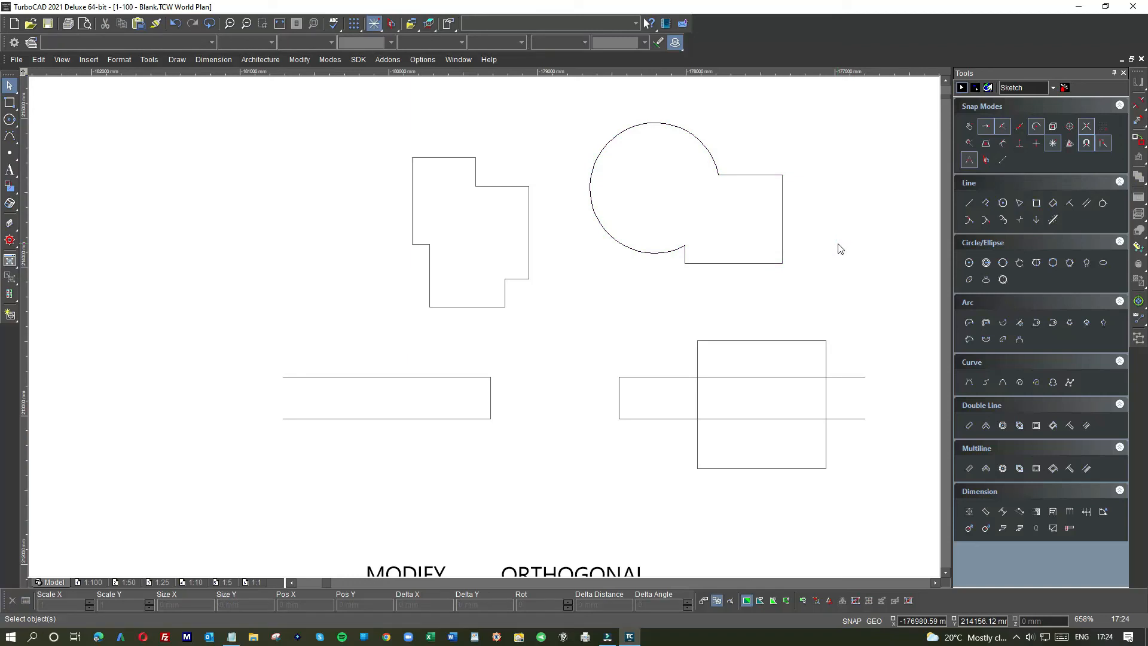
pyautogui.moveTo(595, 109); pyautogui.dragTo(805, 285)
pyautogui.moveTo(554, 105); pyautogui.dragTo(913, 327)
pyautogui.moveTo(718, 218); pyautogui.dragTo(491, 224)
pyautogui.click(612, 249)
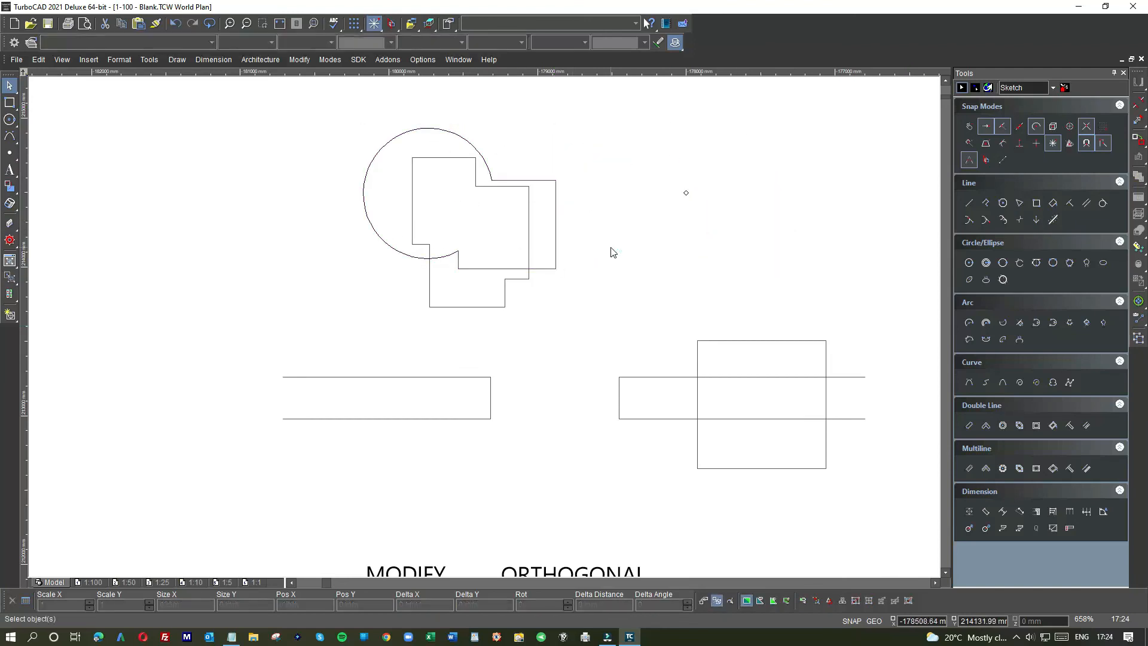
# Step: Move the stepped outline's lower trimmed rectangle past the left-hand parallel lines into the empty area at their upper left
pyautogui.scroll(-3, 486, 331)
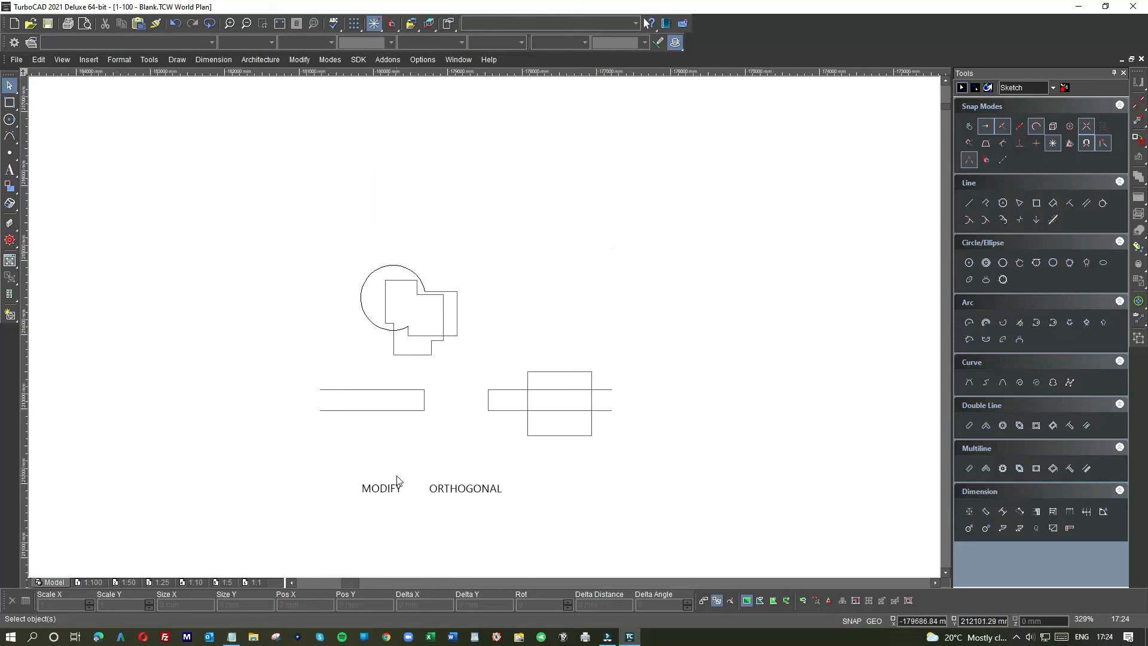
pyautogui.scroll(3, 394, 507)
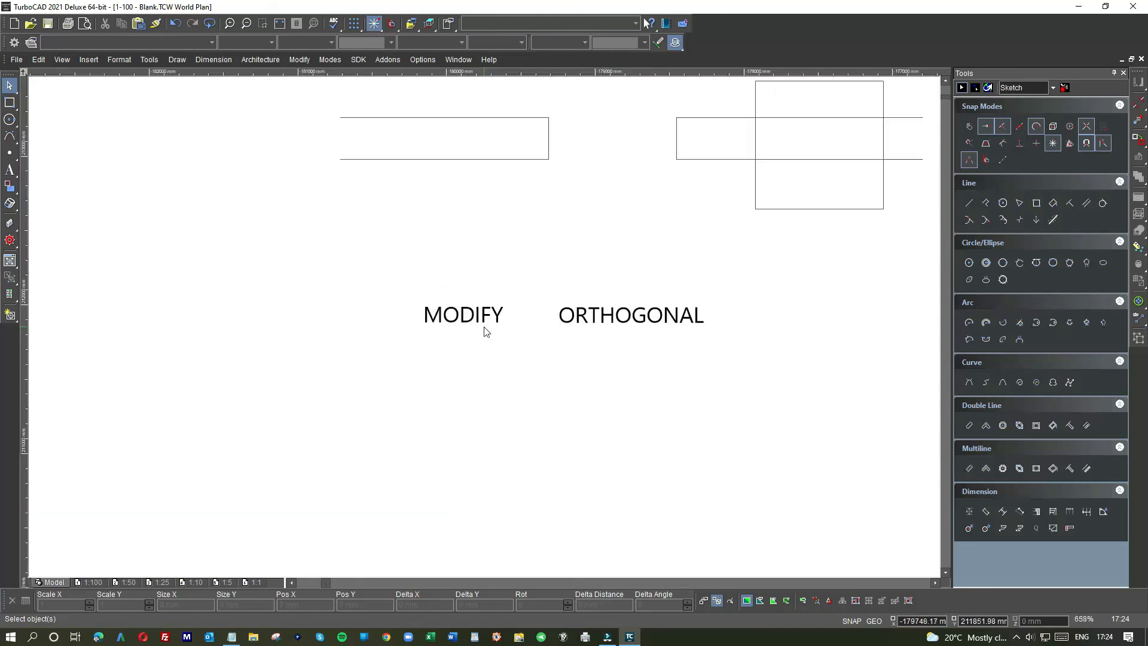
pyautogui.scroll(-3, 486, 331)
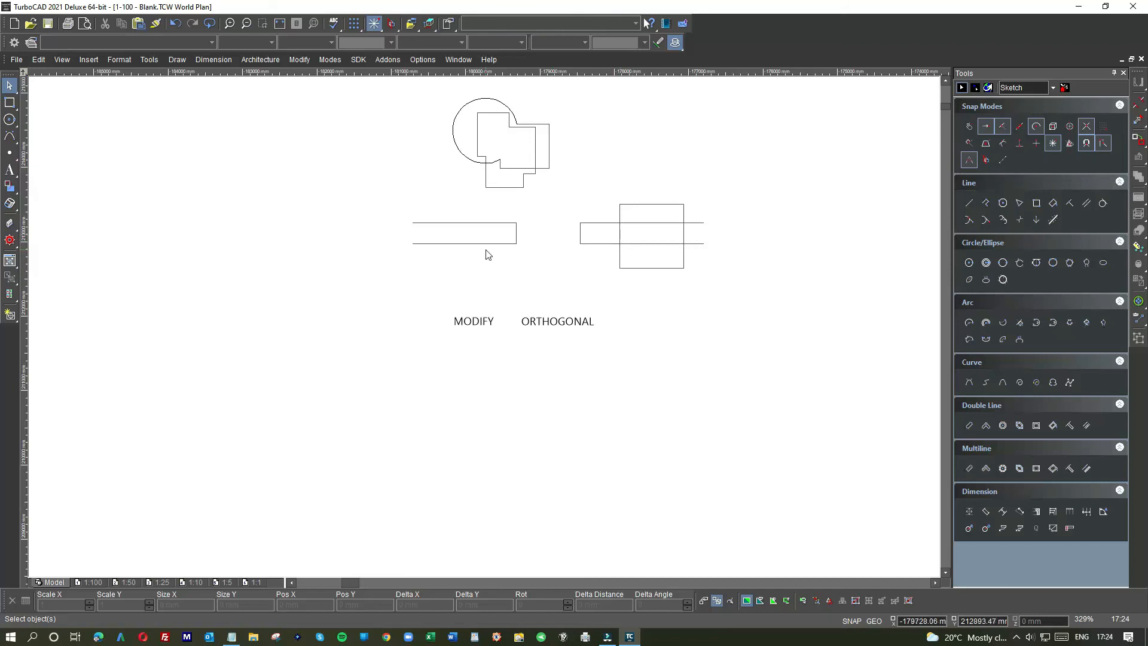
pyautogui.click(501, 190)
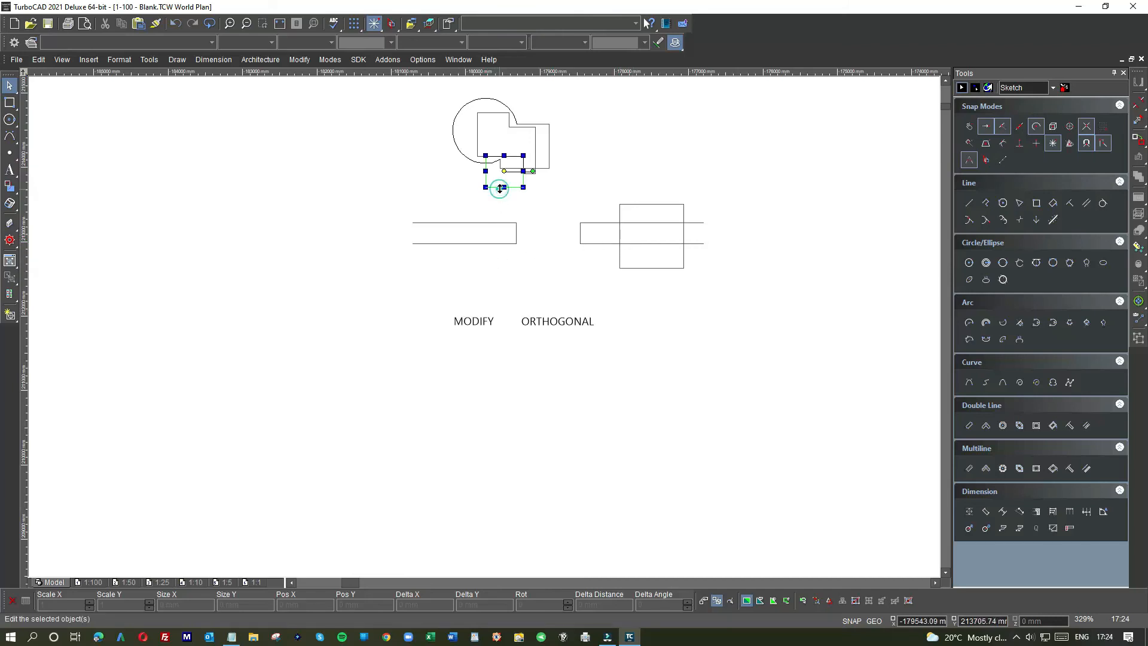
pyautogui.moveTo(494, 184); pyautogui.dragTo(465, 241)
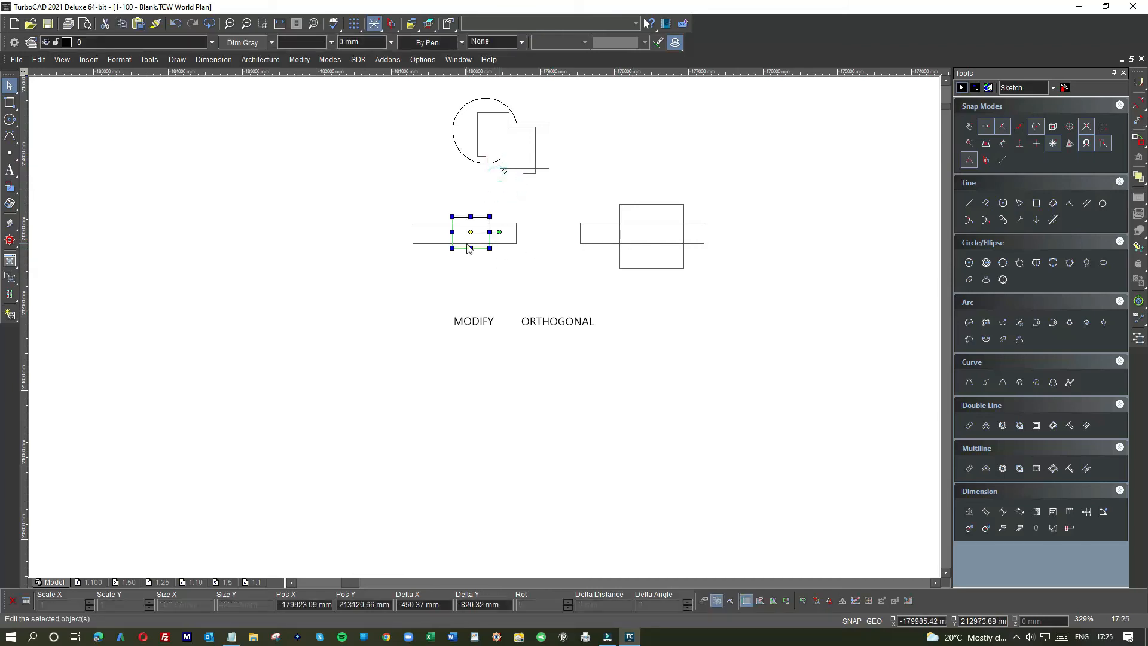
pyautogui.click(508, 268)
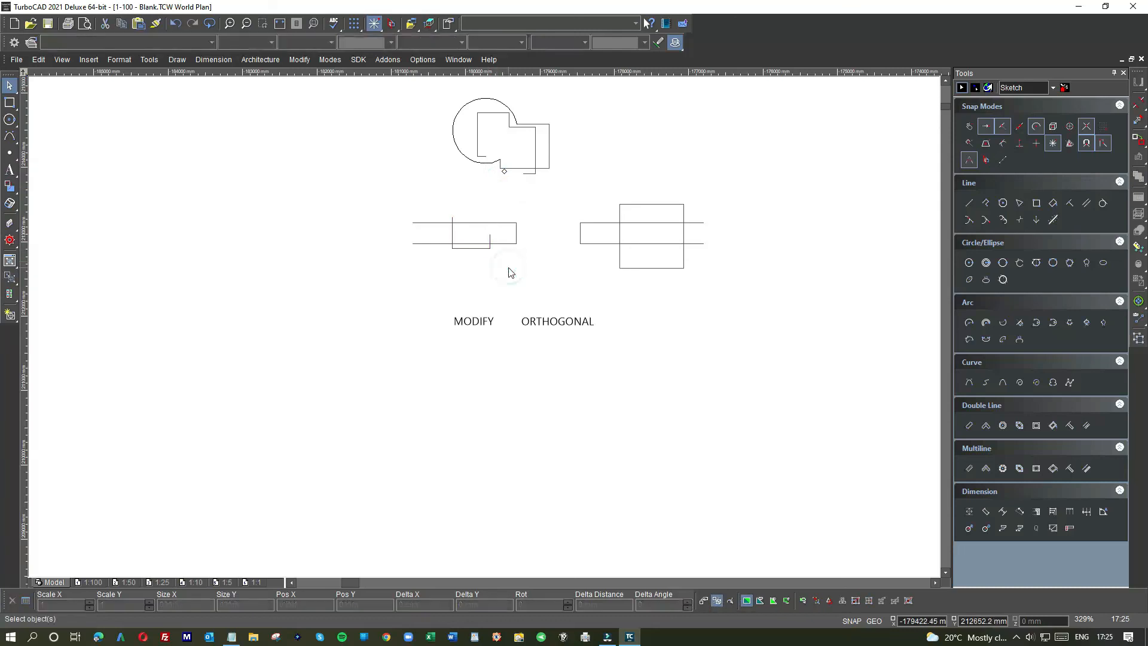
pyautogui.moveTo(435, 205); pyautogui.dragTo(353, 182)
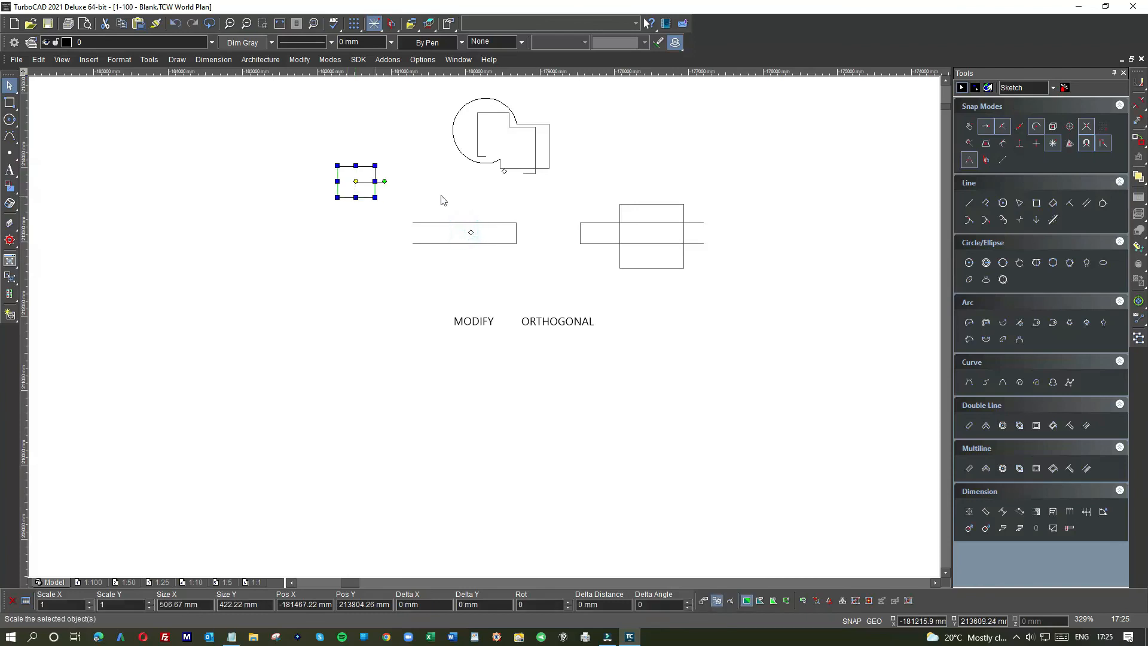
# Step: Turn off the interfering snap mode and draw a line joining the open ends of the isolated rectangle's two vertical edges
pyautogui.click(969, 203)
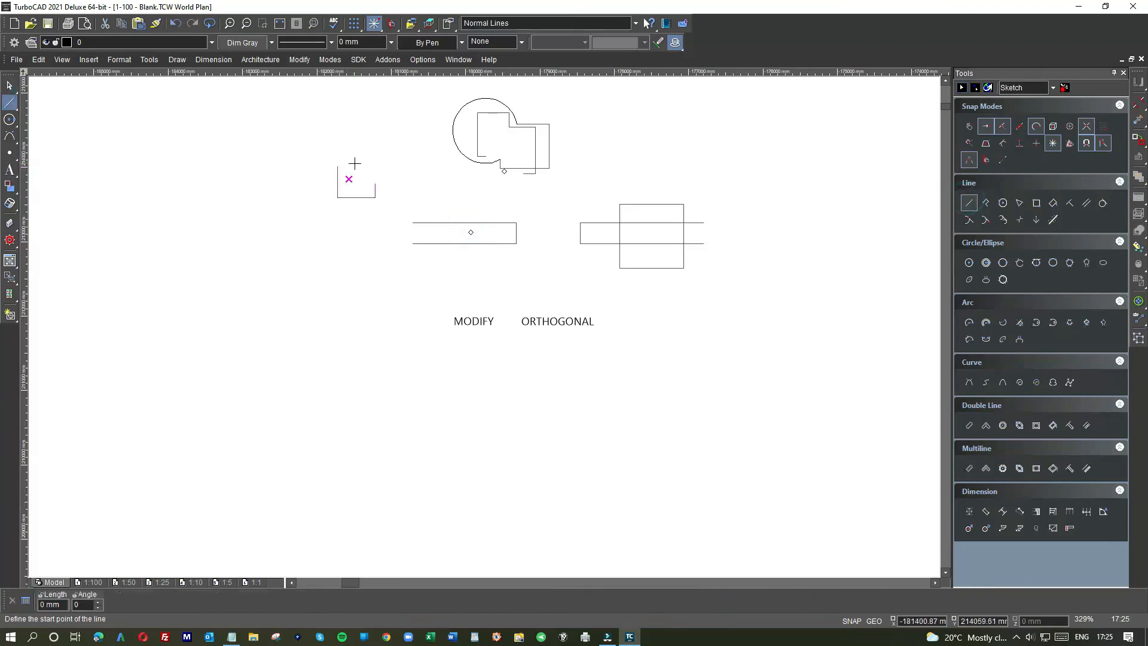
pyautogui.scroll(4, 351, 165)
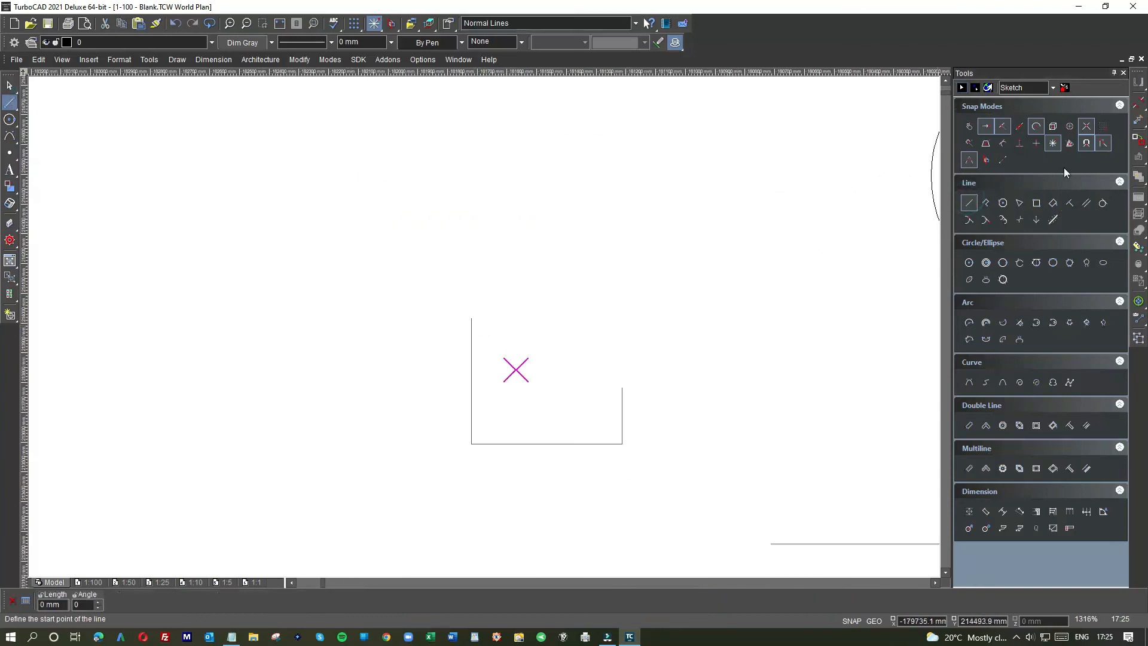
pyautogui.click(1053, 143)
pyautogui.click(472, 318)
pyautogui.click(622, 388)
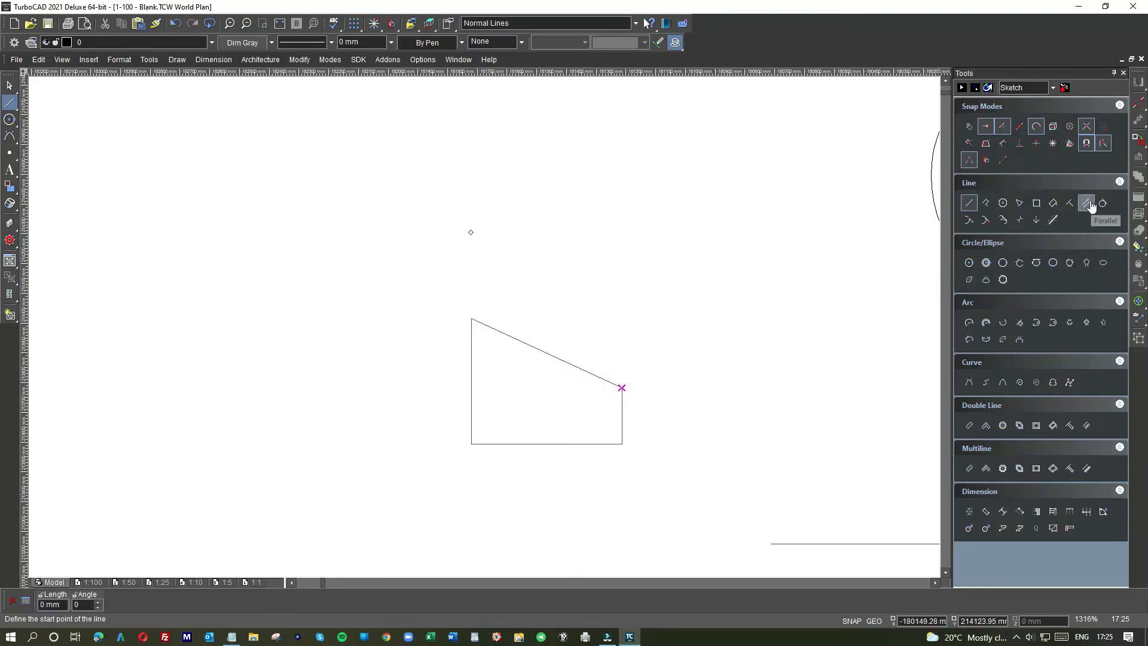
# Step: Trace the closed four-sided shape with one polyline through its corners and close it at the starting corner
pyautogui.click(987, 203)
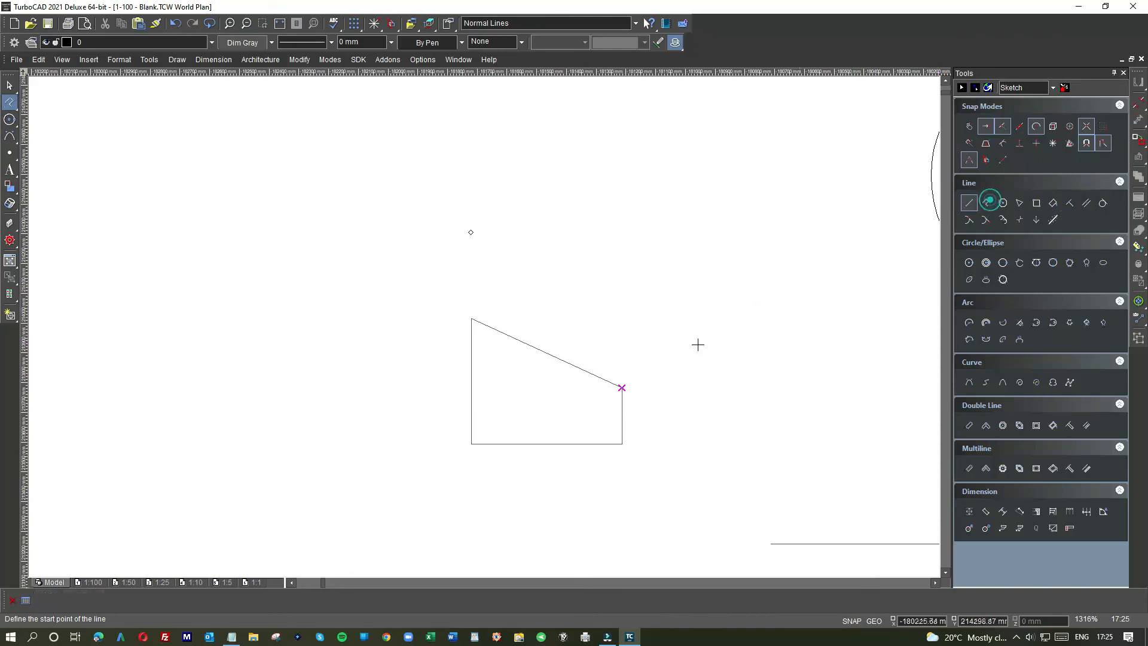
pyautogui.click(622, 388)
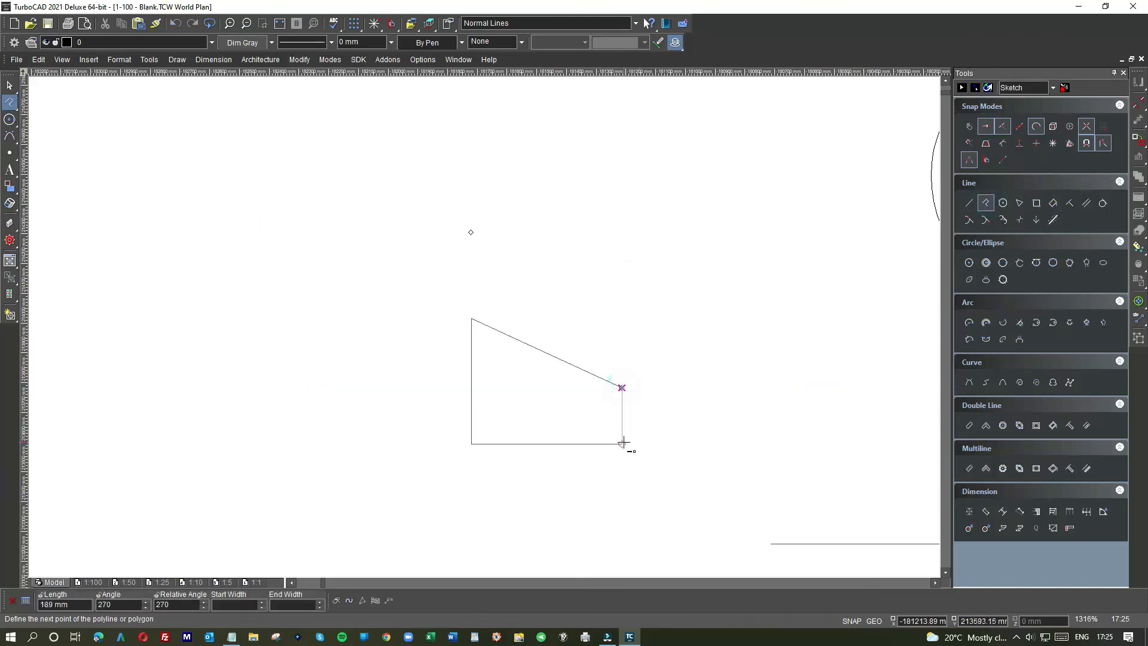
pyautogui.click(472, 443)
pyautogui.click(471, 319)
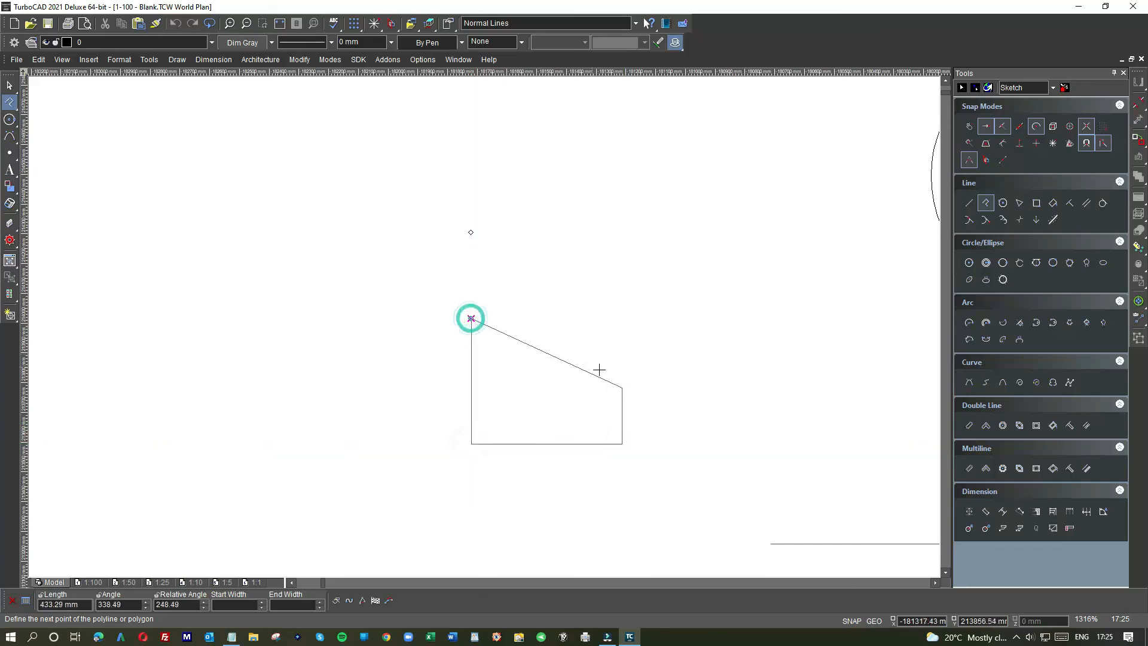
pyautogui.click(623, 388)
pyautogui.rightClick(623, 389)
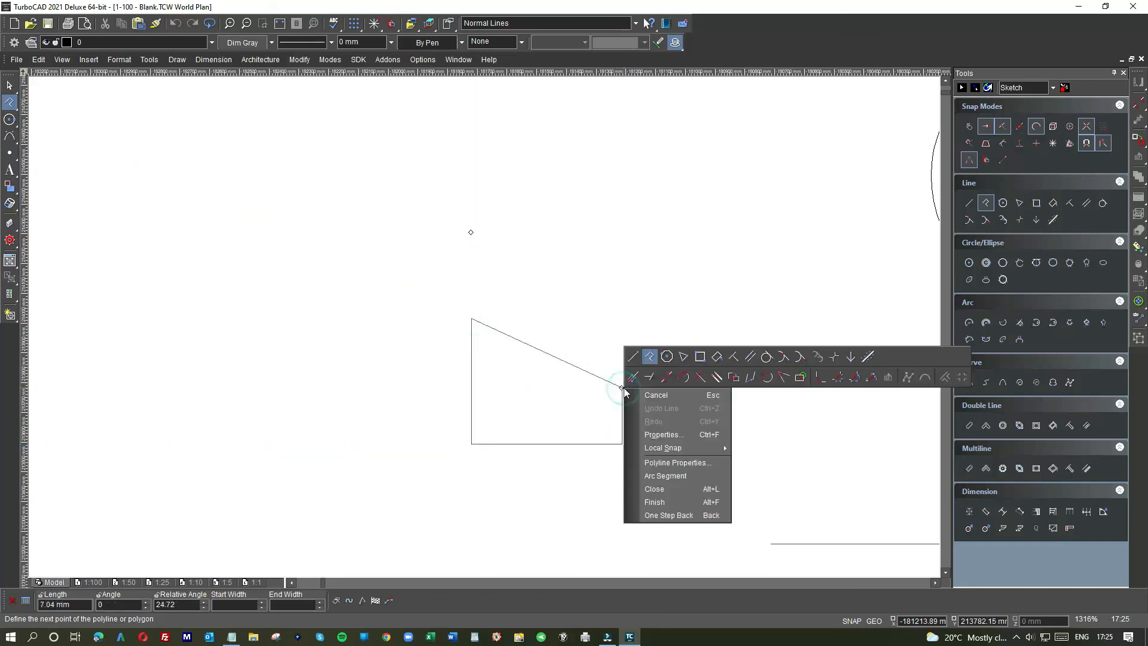
pyautogui.click(648, 489)
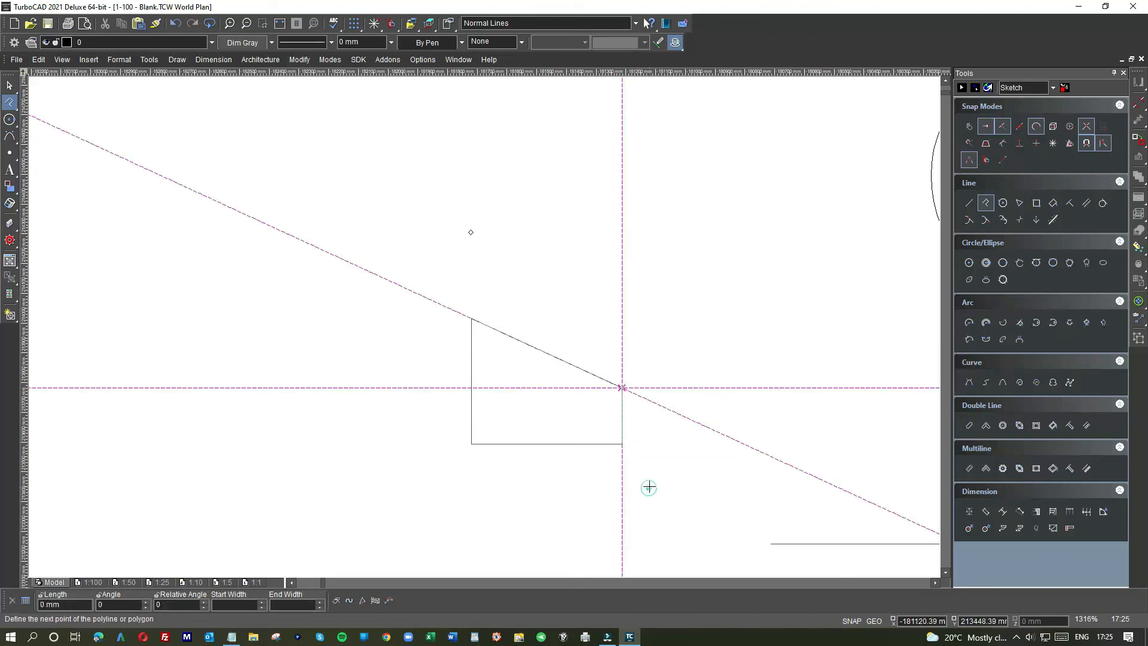
# Step: Move the original open three-sided polyline to the upper left, clear of the traced shape
pyautogui.click(9, 86)
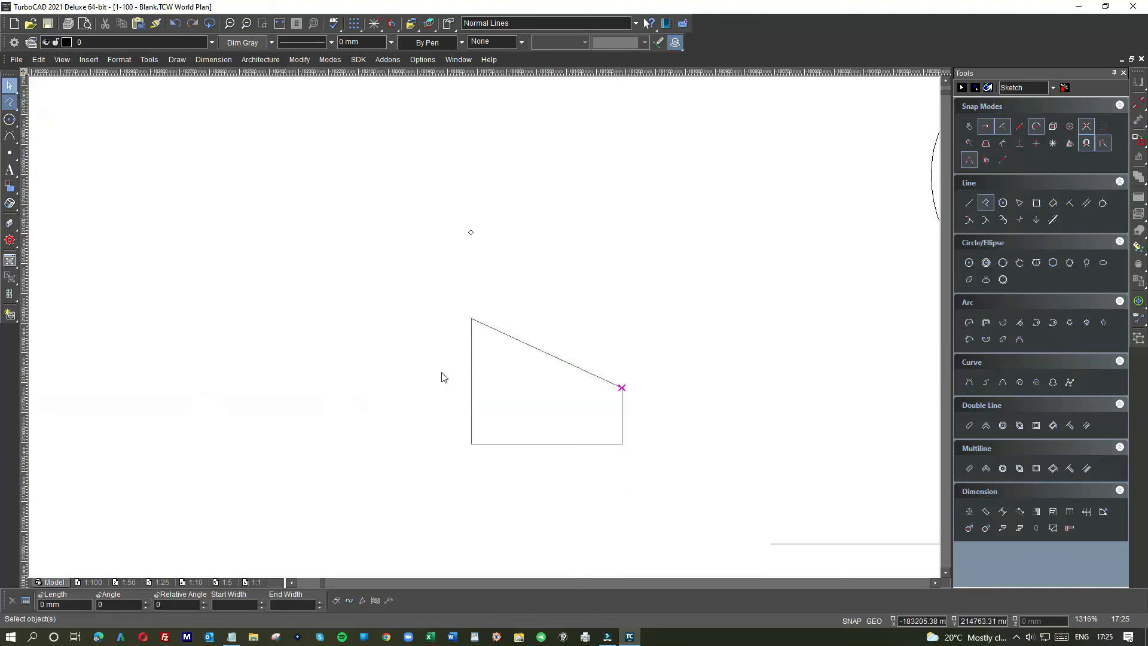
pyautogui.click(475, 365)
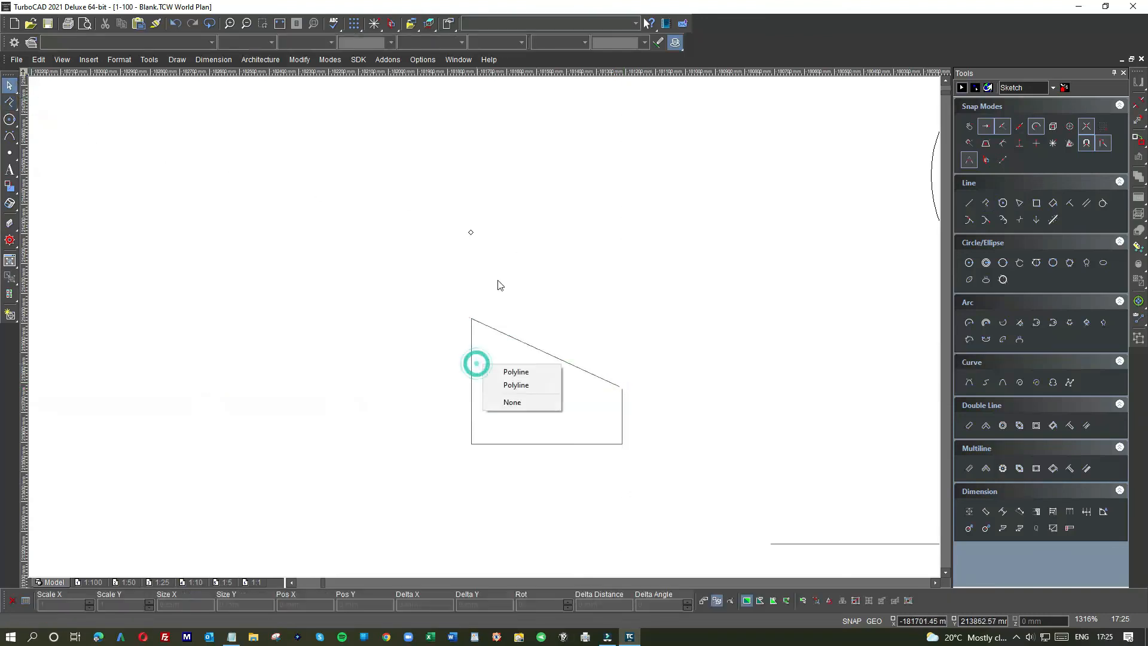
pyautogui.click(511, 370)
pyautogui.moveTo(511, 370); pyautogui.dragTo(337, 283)
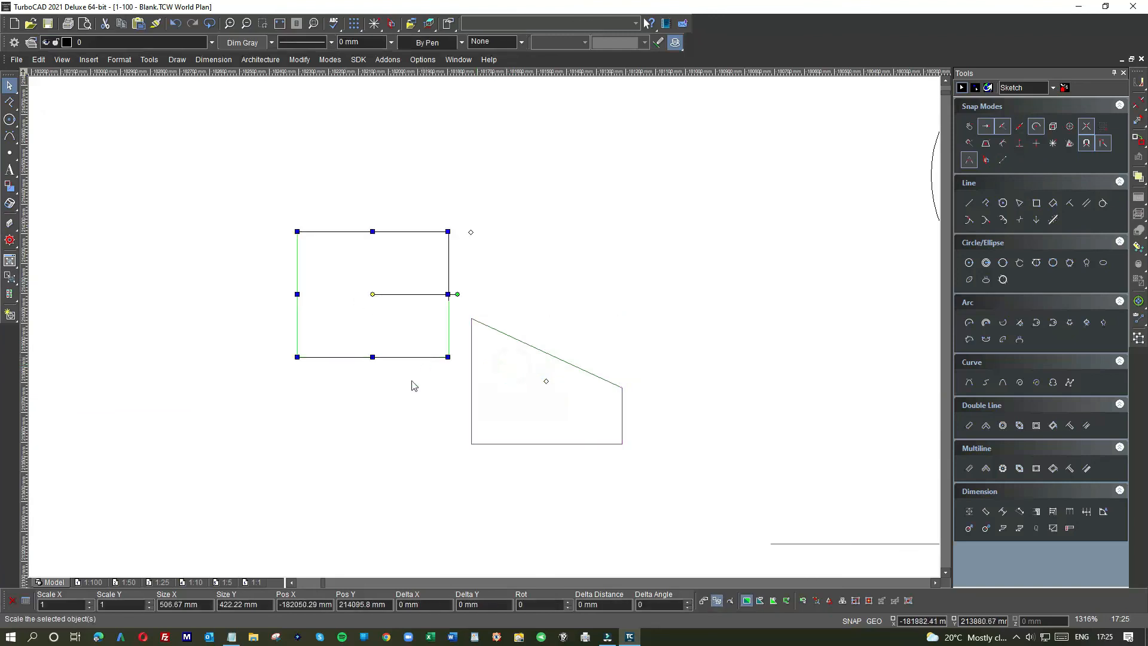
pyautogui.click(400, 404)
# Step: Move the closed polyline up and to the right, and delete the leftover open polyline and slanted line
pyautogui.click(546, 359)
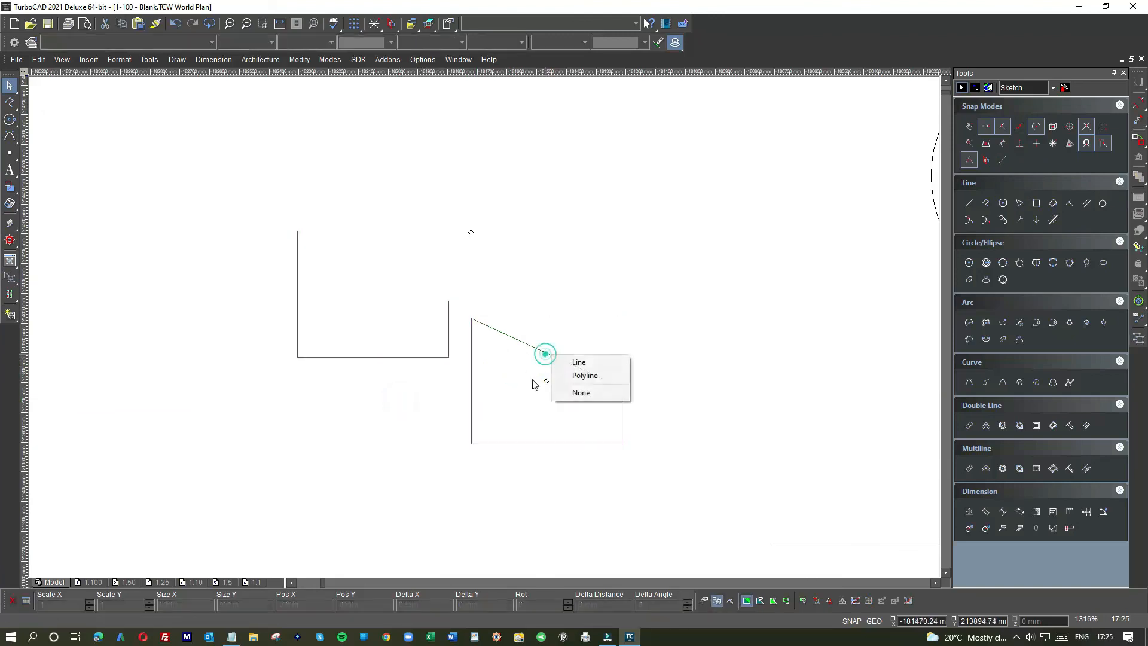
pyautogui.click(585, 375)
pyautogui.moveTo(530, 383); pyautogui.dragTo(585, 264)
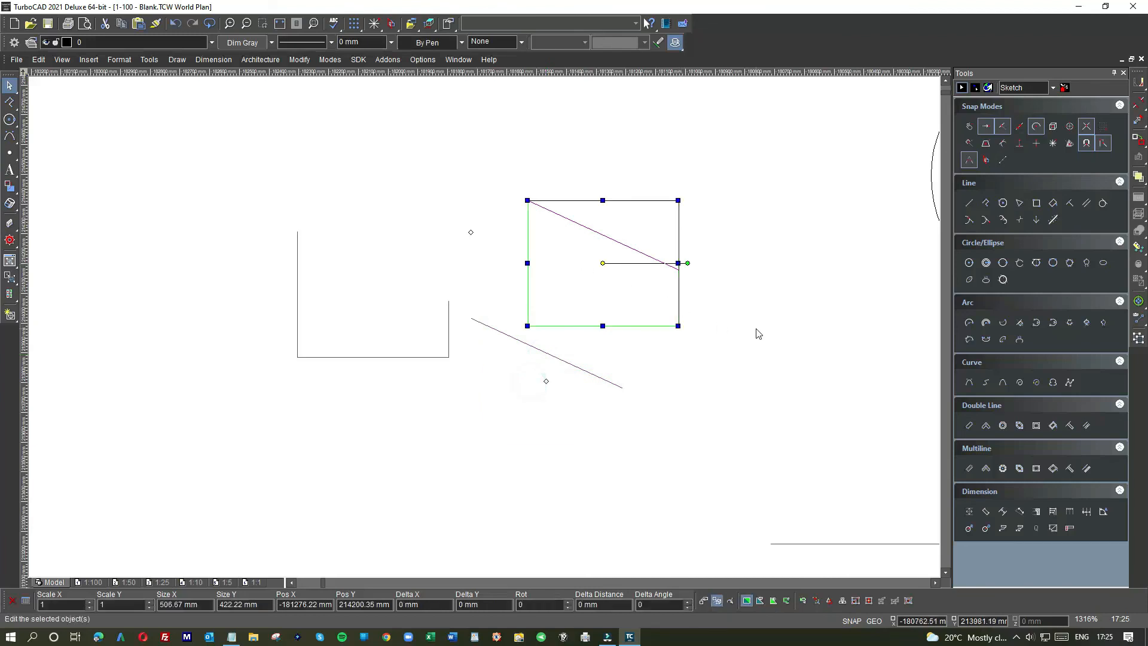
pyautogui.click(757, 329)
pyautogui.moveTo(493, 327); pyautogui.dragTo(334, 305)
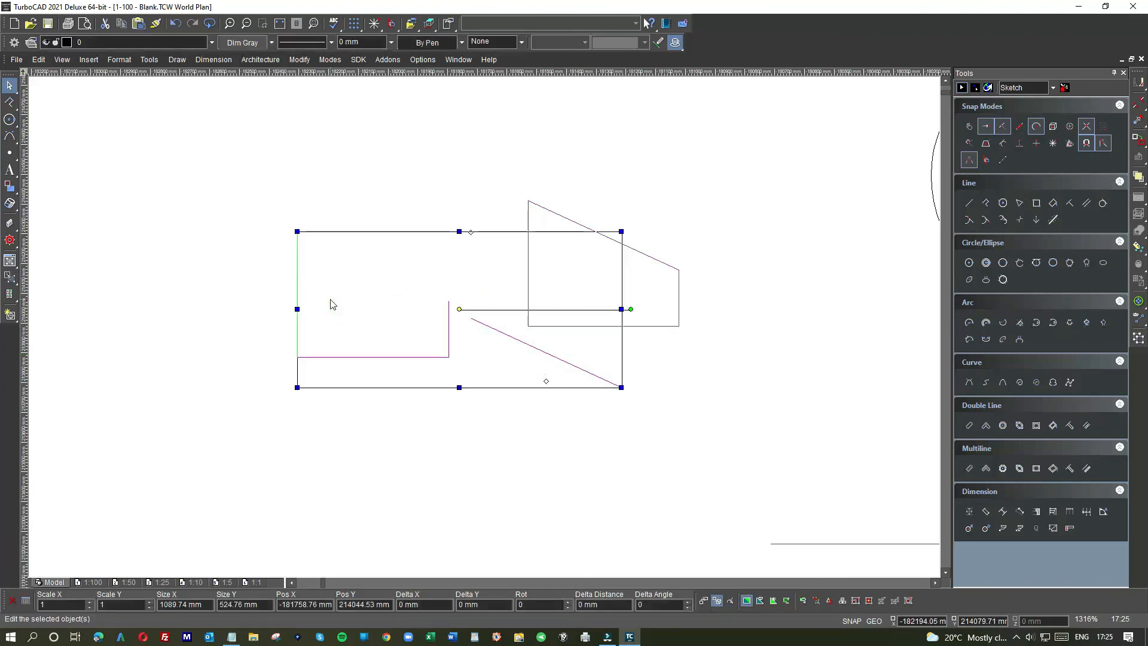
pyautogui.press('Delete')
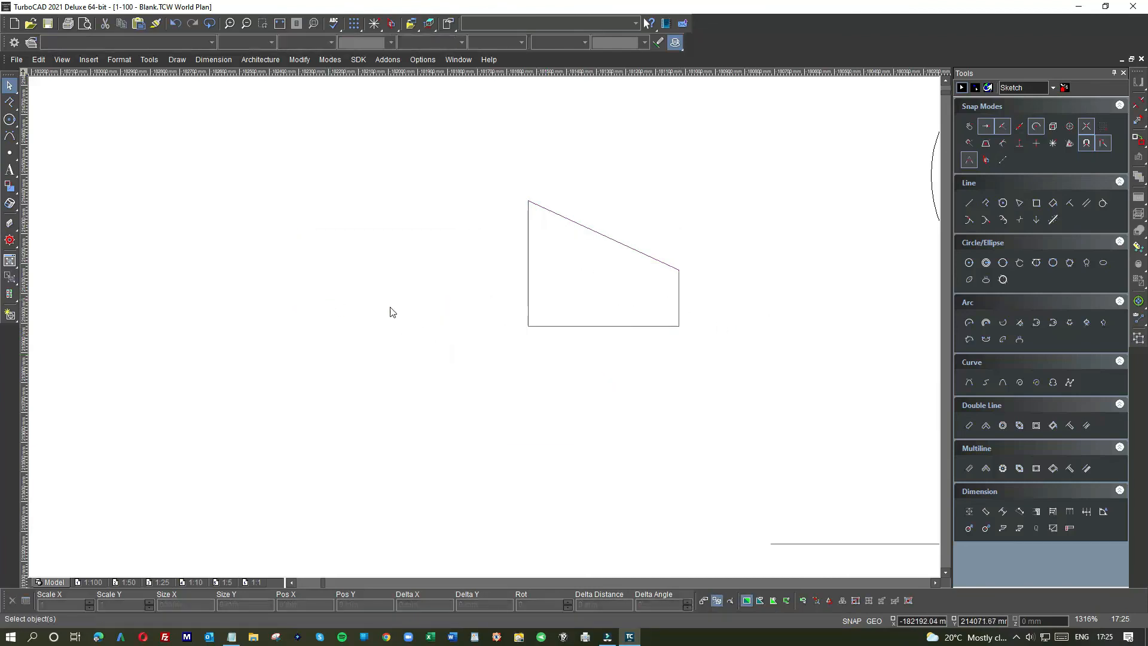
# Step: Fill the closed polyline with the diagonal-line hatch pattern
pyautogui.click(628, 256)
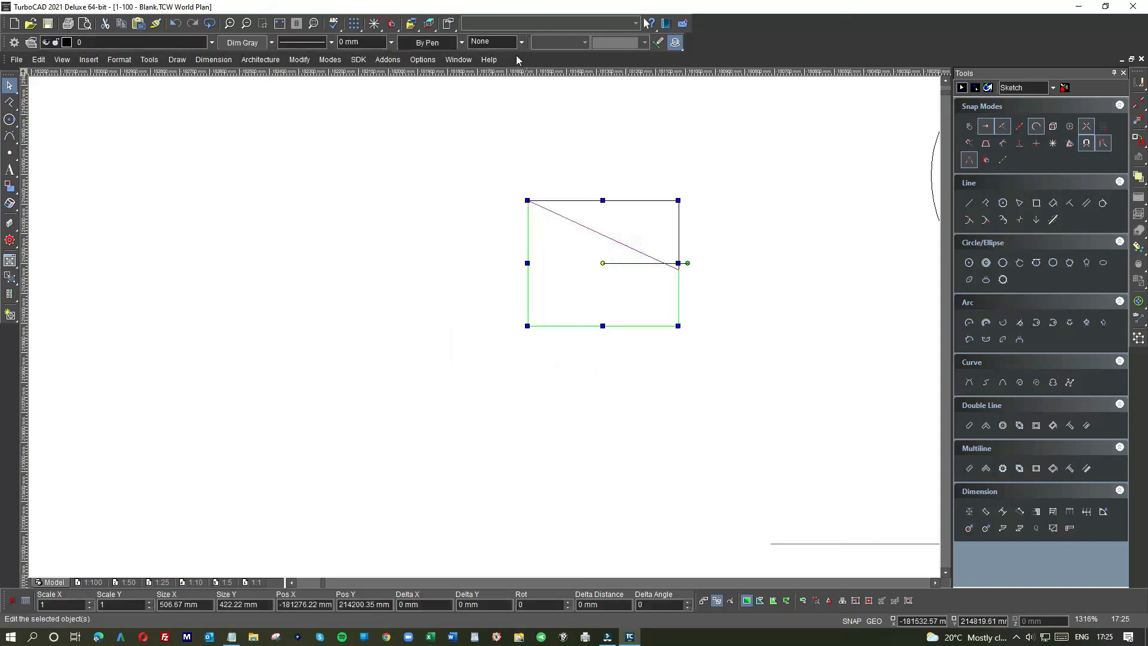
pyautogui.click(506, 41)
pyautogui.click(515, 256)
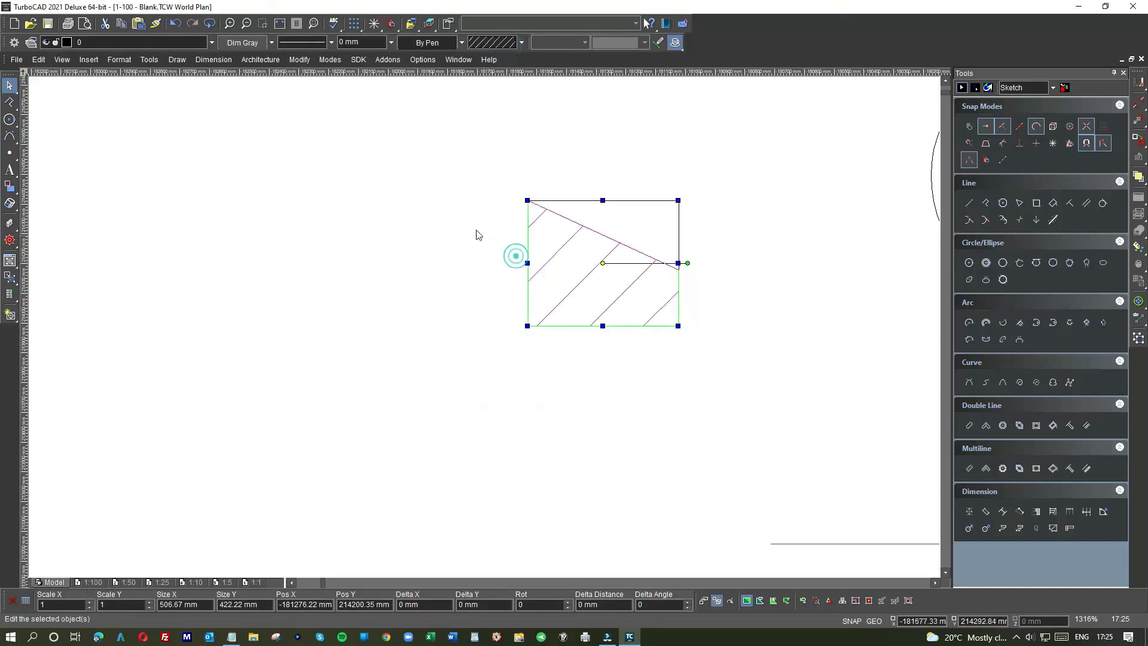
pyautogui.click(471, 273)
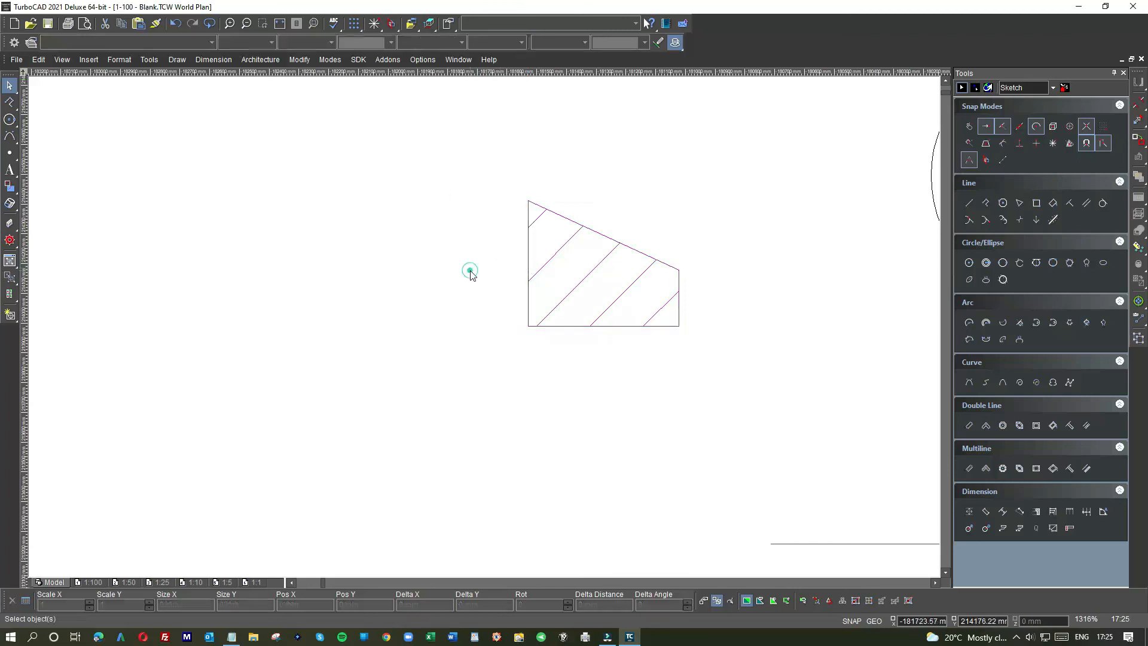
# Step: Change the closed polyline's hatch to the pattern of small plus signs
pyautogui.click(589, 293)
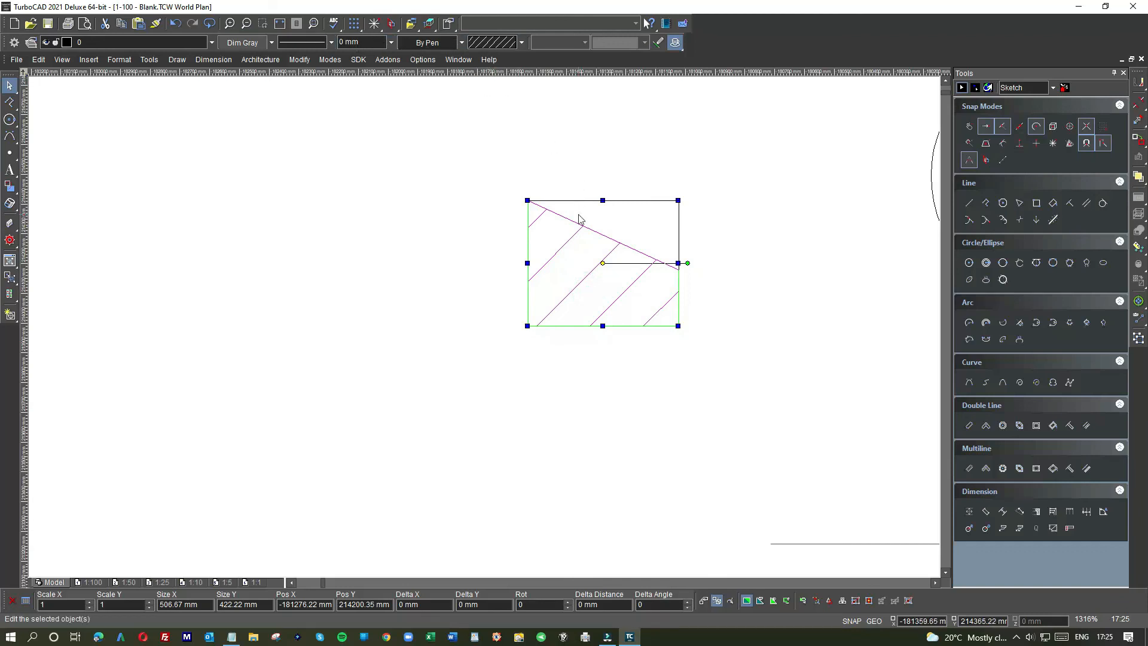
pyautogui.click(490, 42)
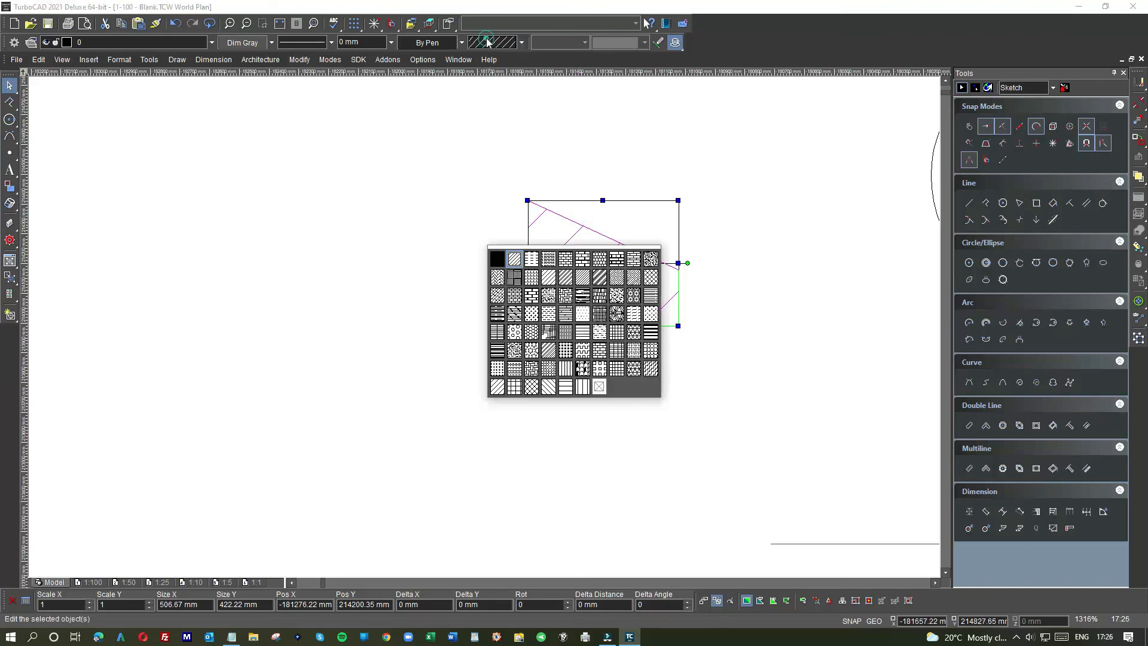
pyautogui.click(532, 320)
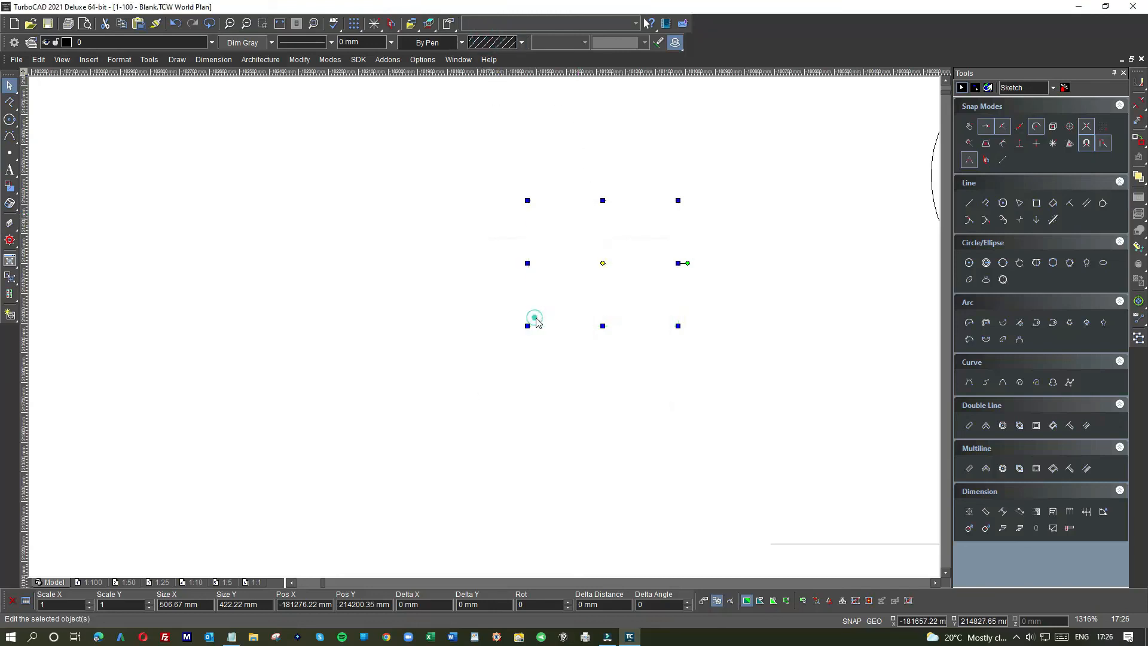
pyautogui.click(467, 290)
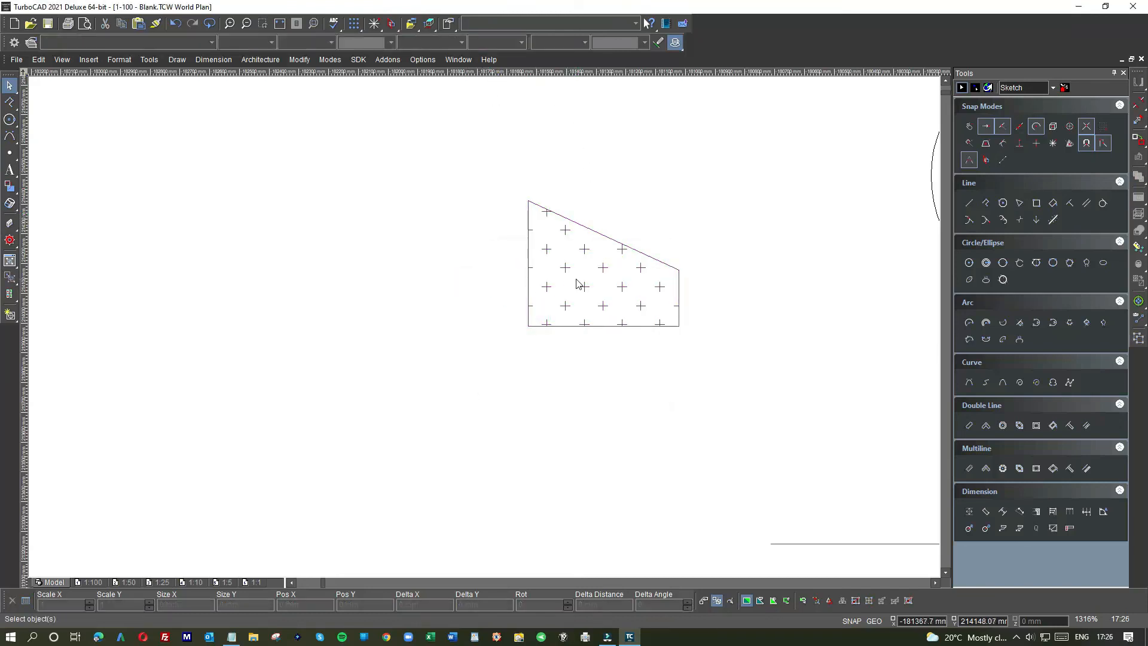
# Step: Delete the hatched polyline and all the other practice shapes, leaving the text labels
pyautogui.scroll(-1, 471, 344)
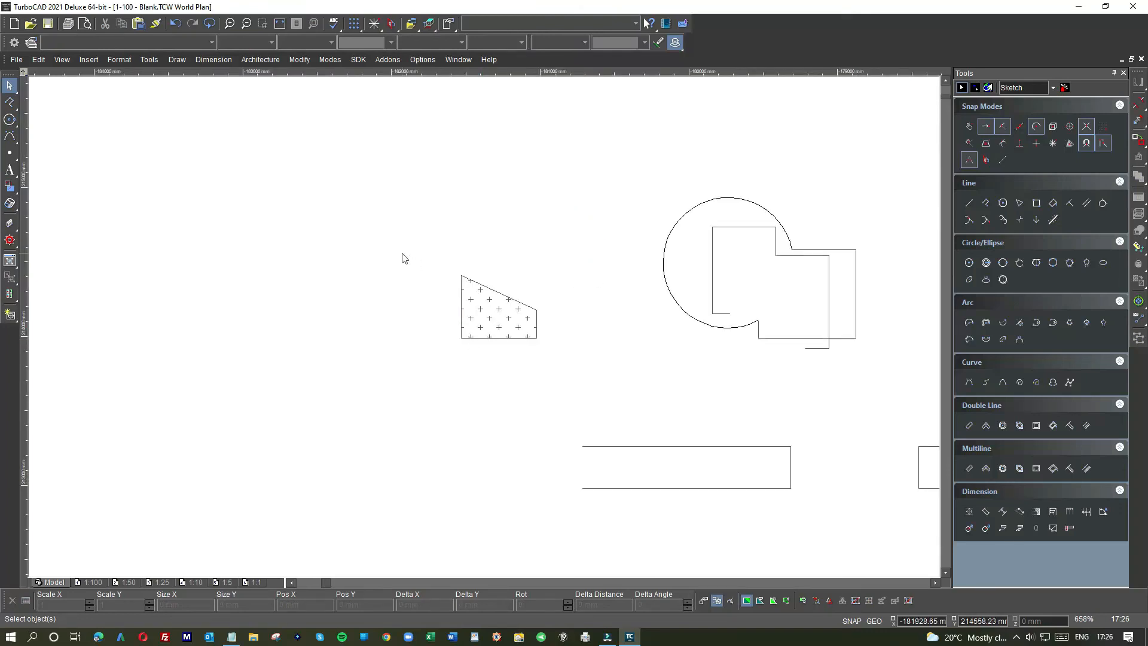
pyautogui.scroll(-1, 485, 332)
pyautogui.moveTo(487, 293); pyautogui.dragTo(888, 493)
pyautogui.press('Delete')
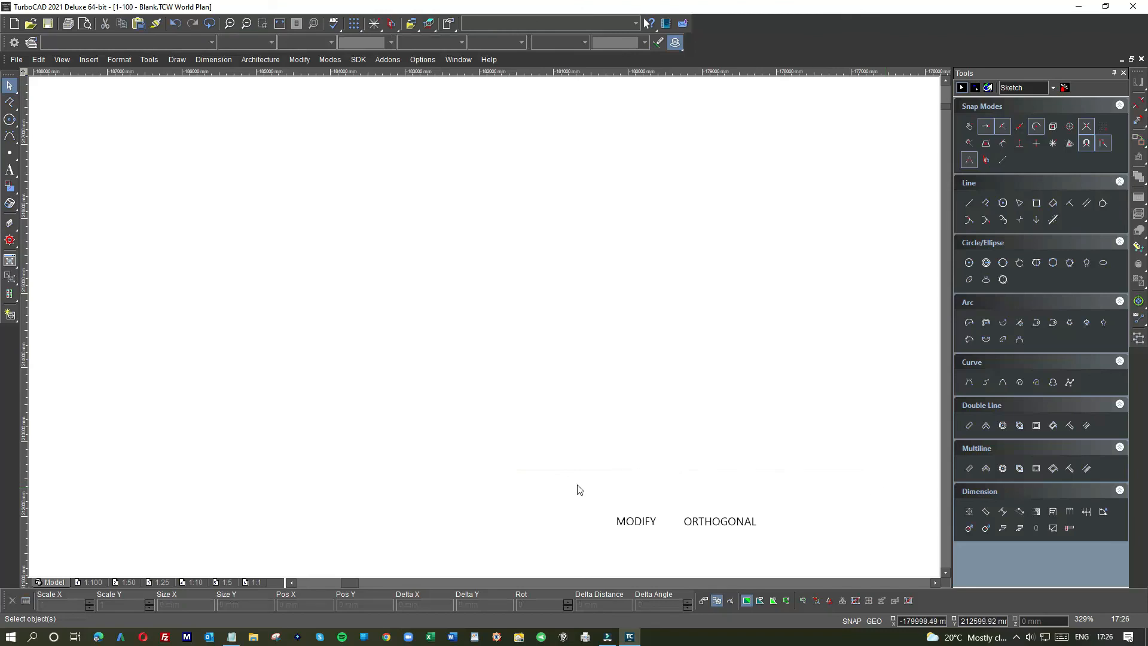
# Step: Delete the MODIFY label and move the ORTHOGONAL label to the middle of the drawing area
pyautogui.moveTo(576, 483); pyautogui.dragTo(745, 535)
pyautogui.press('Delete')
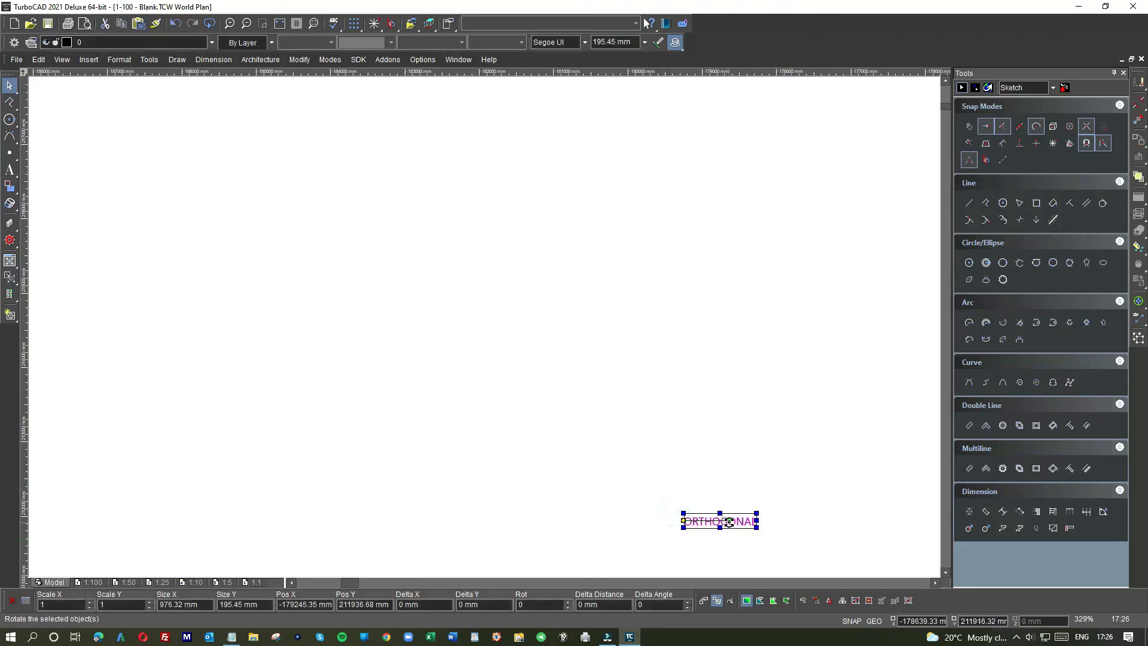
pyautogui.moveTo(686, 522); pyautogui.dragTo(459, 320)
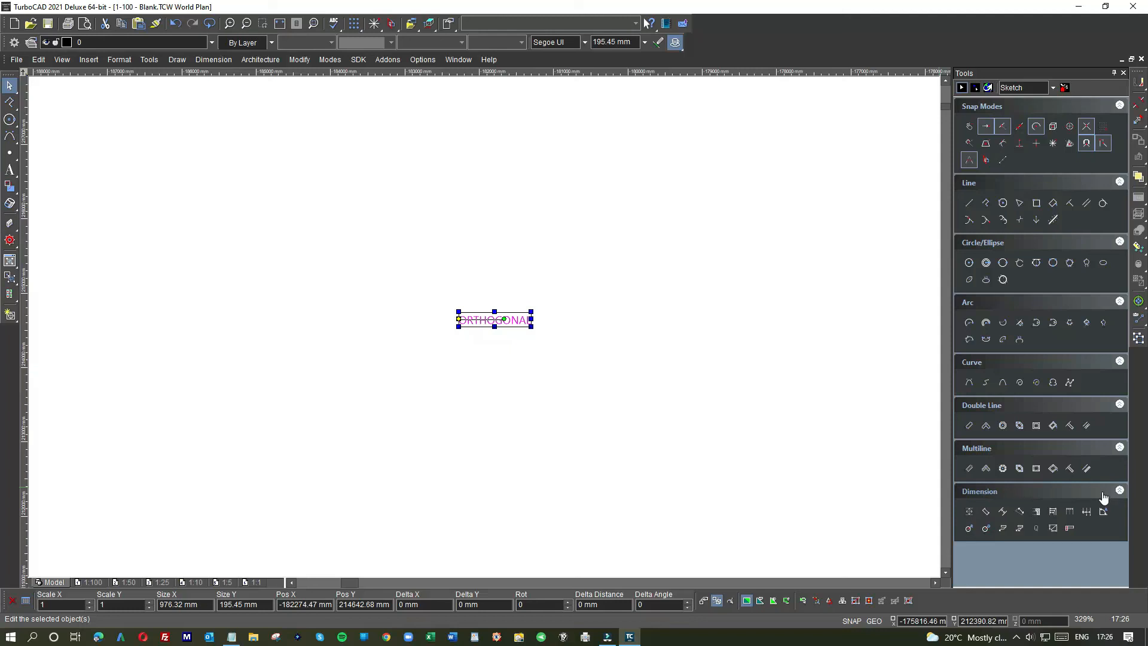
pyautogui.click(474, 238)
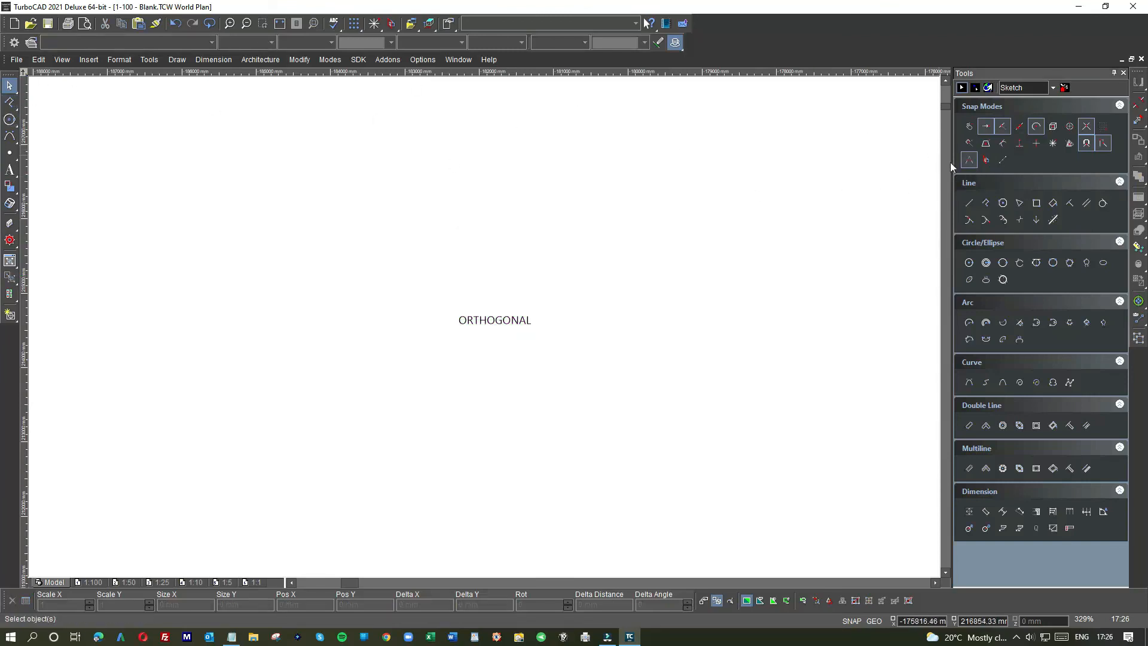
# Step: Draw a wide rectangle about 1206 mm high above the ORTHOGONAL label and an upright one about 1174 by 2115 mm to its right
pyautogui.click(1037, 204)
pyautogui.click(442, 165)
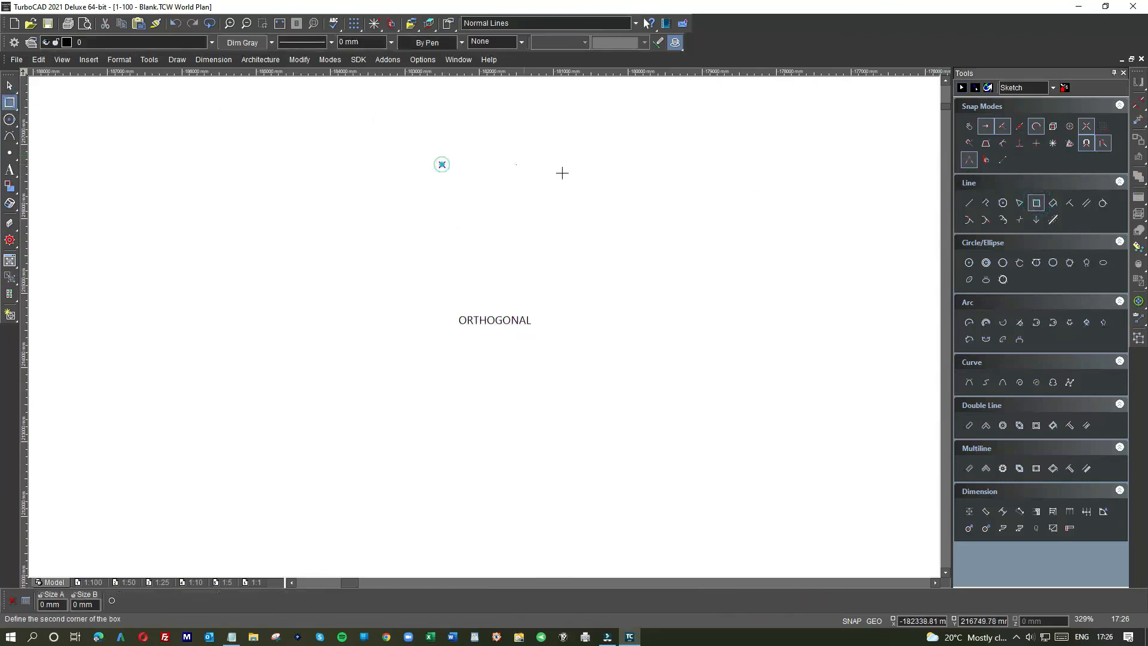
pyautogui.click(593, 254)
pyautogui.click(674, 200)
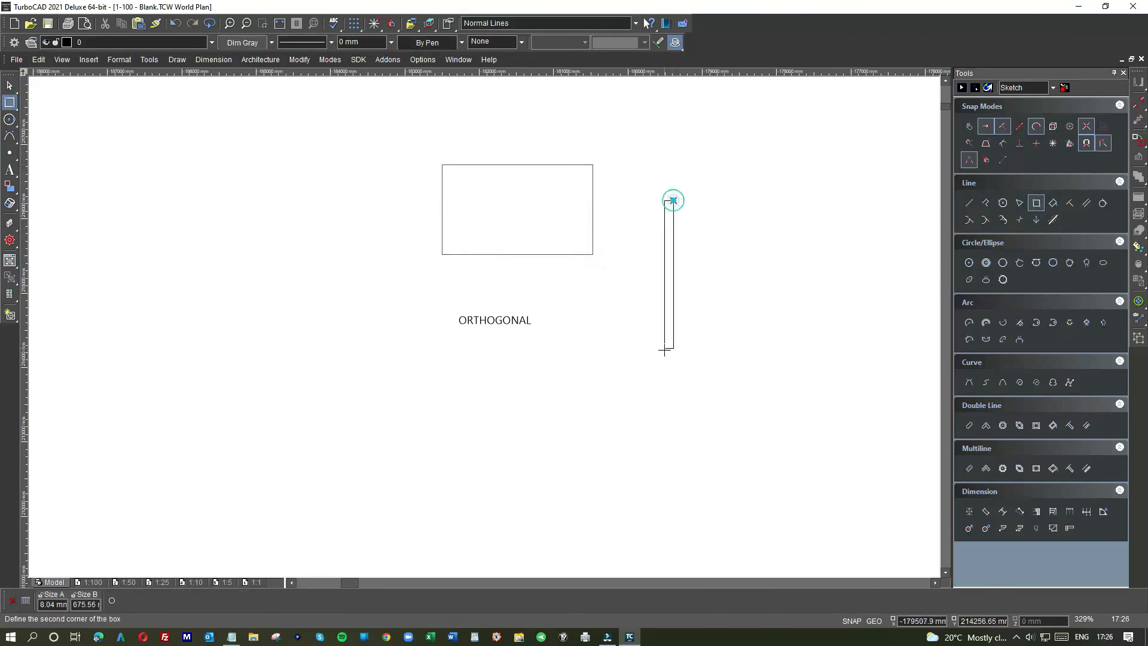
pyautogui.click(762, 358)
# Step: Draw two slanted lines from a shared apex left of the ORTHOGONAL label, with lower ends about 2067 mm apart horizontally
pyautogui.click(969, 202)
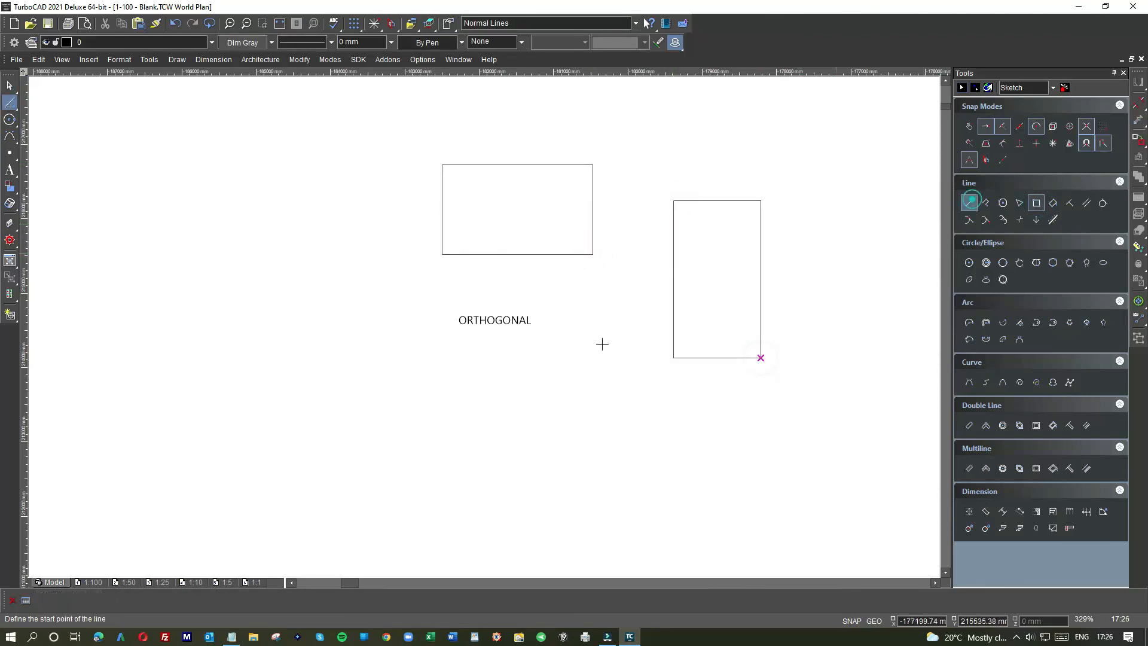
pyautogui.click(143, 288)
pyautogui.click(122, 411)
pyautogui.click(143, 288)
pyautogui.click(276, 398)
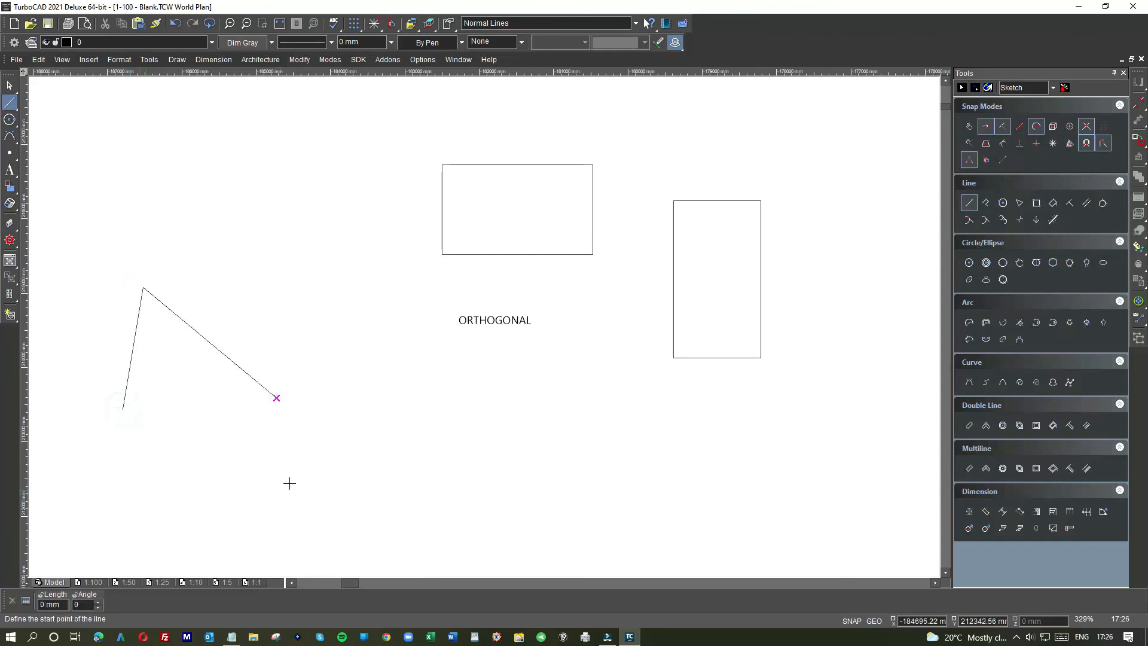
# Step: Add orthogonal dimensions inside the shapes for the upright rectangle's width and the wide rectangle's height
pyautogui.click(970, 511)
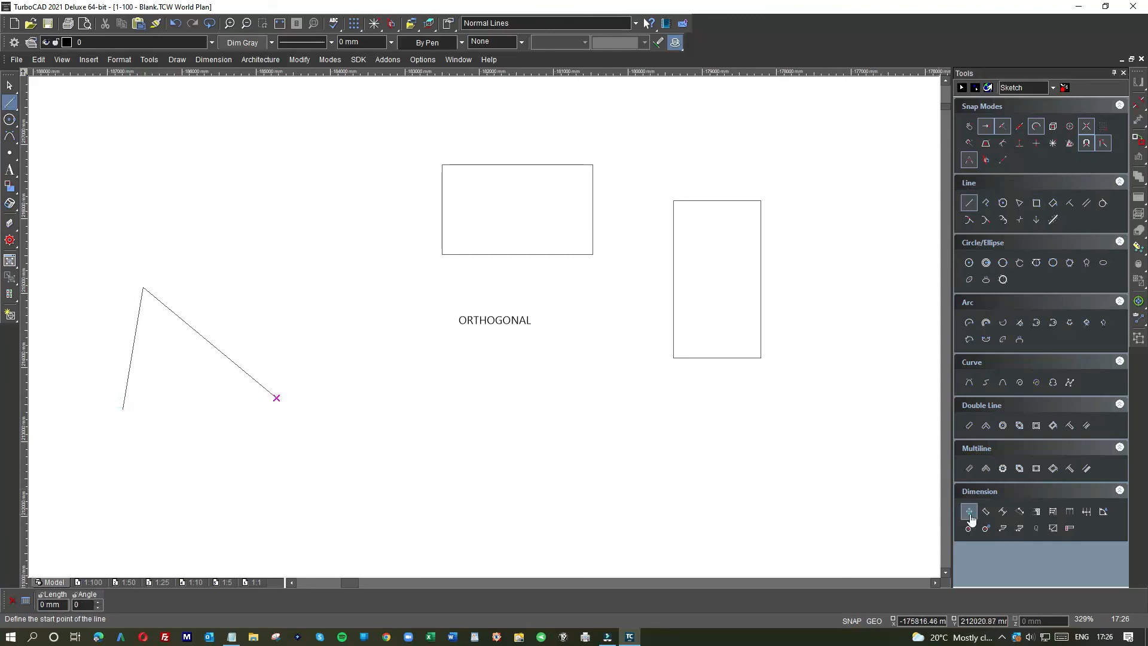
pyautogui.click(674, 279)
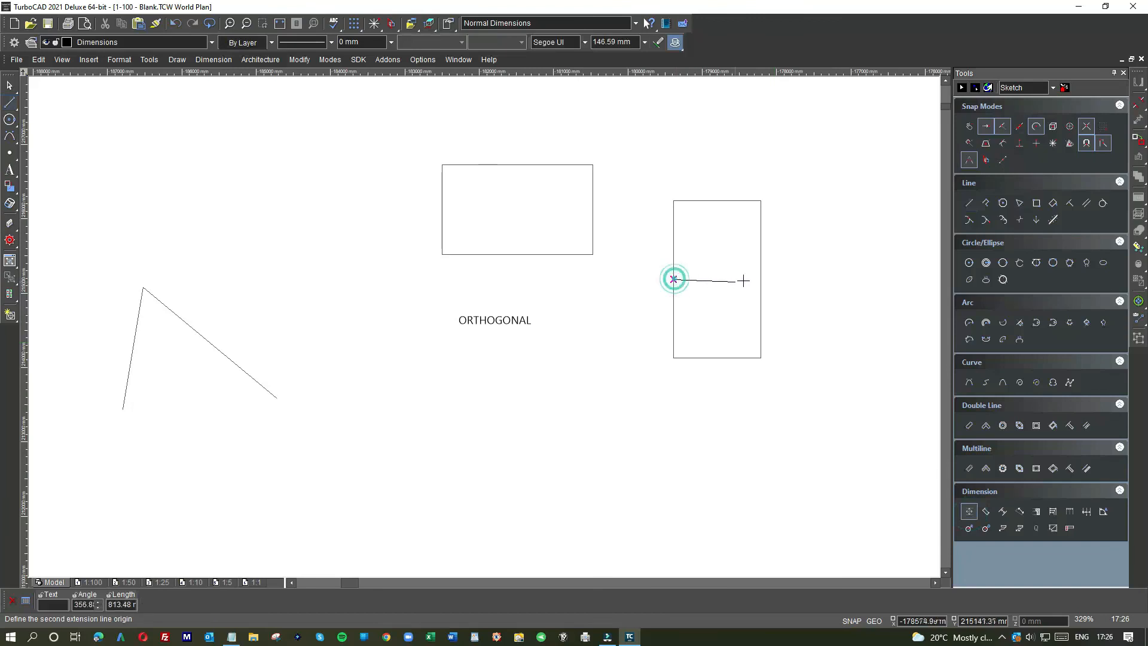
pyautogui.click(760, 279)
pyautogui.click(735, 294)
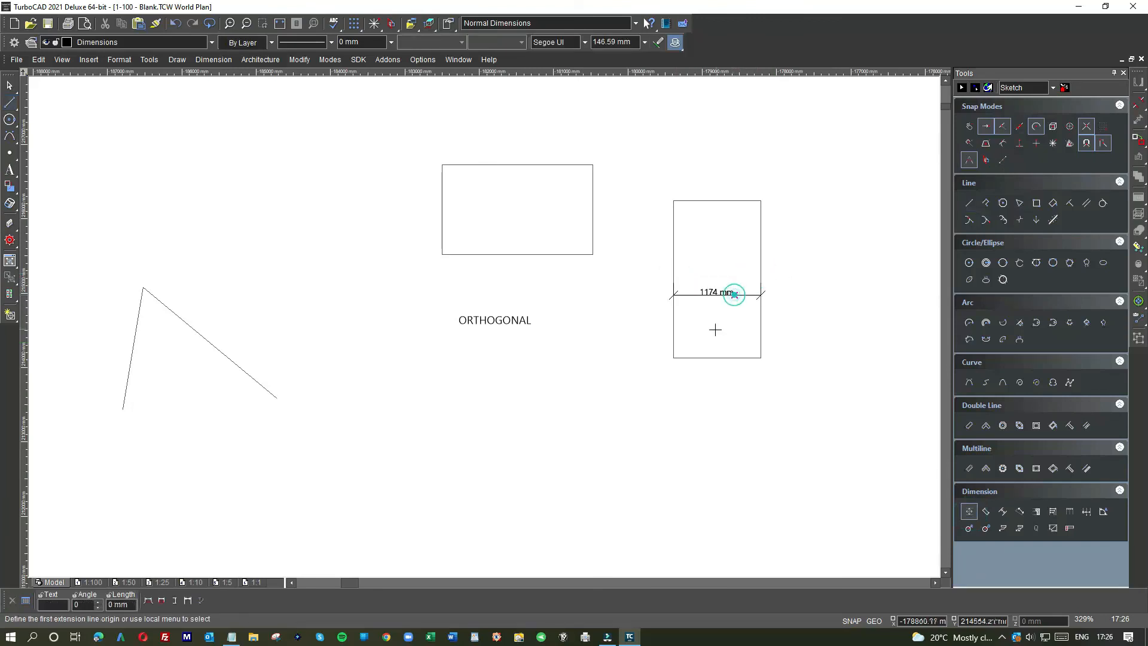
pyautogui.click(531, 255)
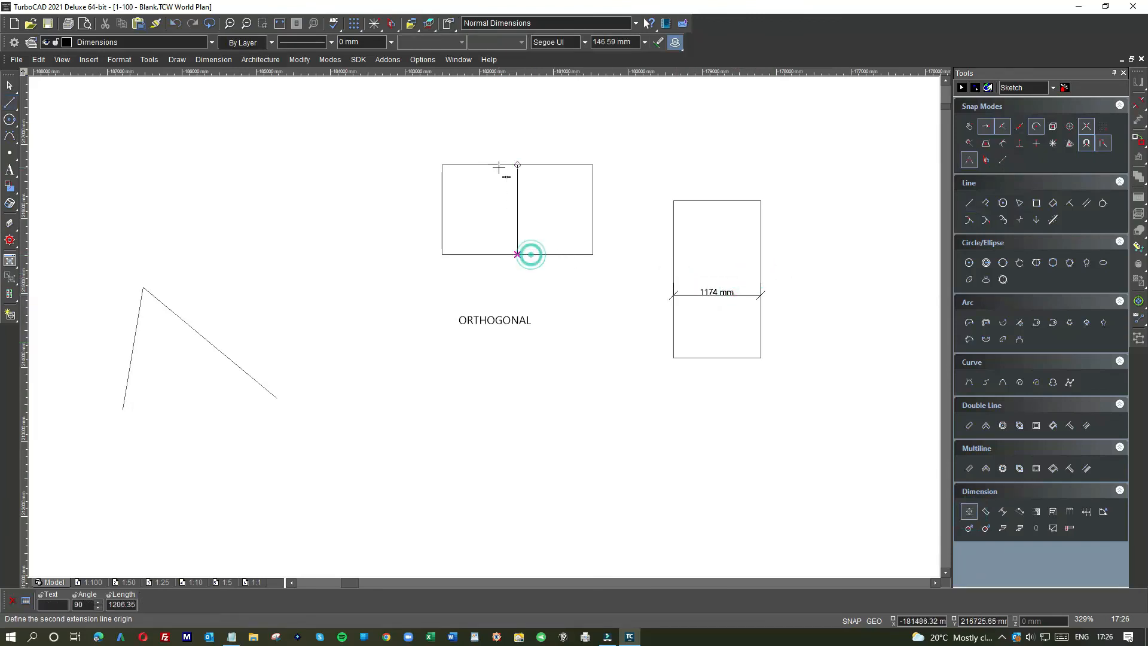
pyautogui.click(500, 169)
pyautogui.click(521, 197)
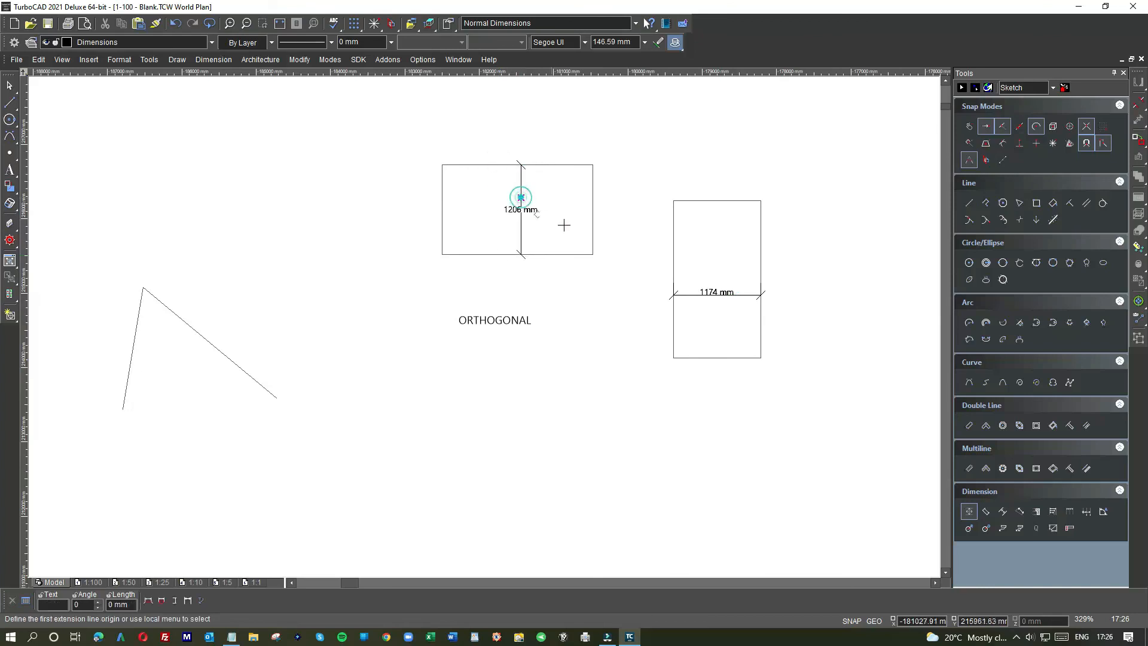
# Step: Dimension the horizontal gap between the two rectangles and the upright rectangle's height, placed outside its right edge
pyautogui.click(593, 215)
pyautogui.click(674, 224)
pyautogui.click(652, 181)
pyautogui.click(719, 200)
pyautogui.click(731, 357)
pyautogui.click(801, 350)
# Step: Dimension the horizontal distance between the lower ends of the two slanted lines, placed just below them
pyautogui.click(118, 407)
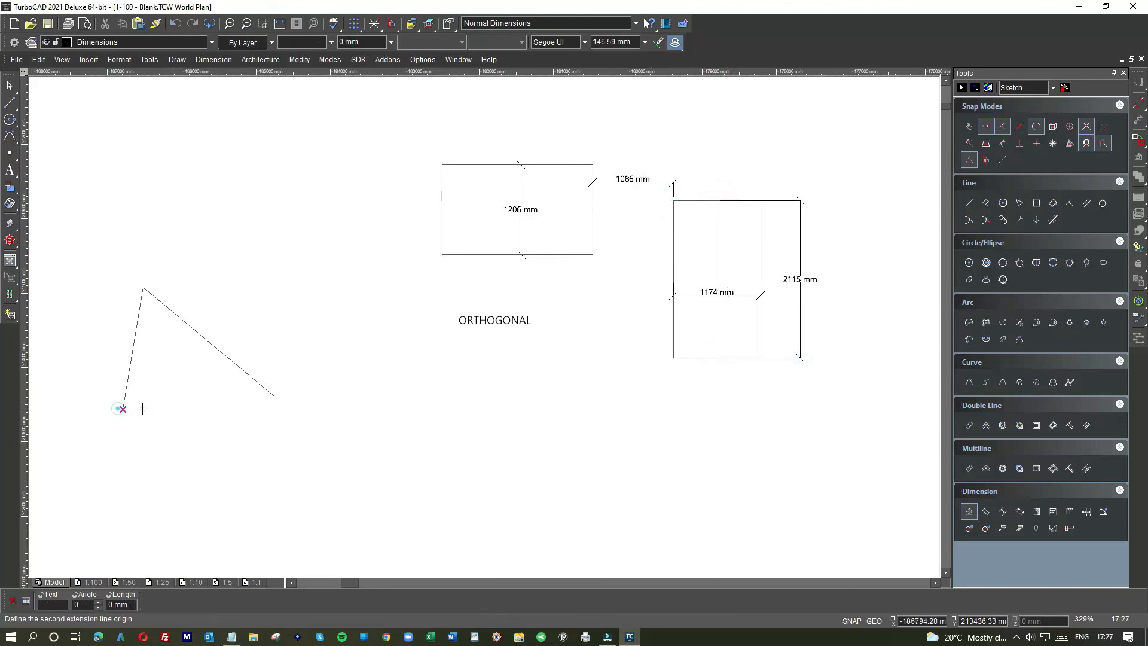
pyautogui.click(271, 399)
pyautogui.click(268, 419)
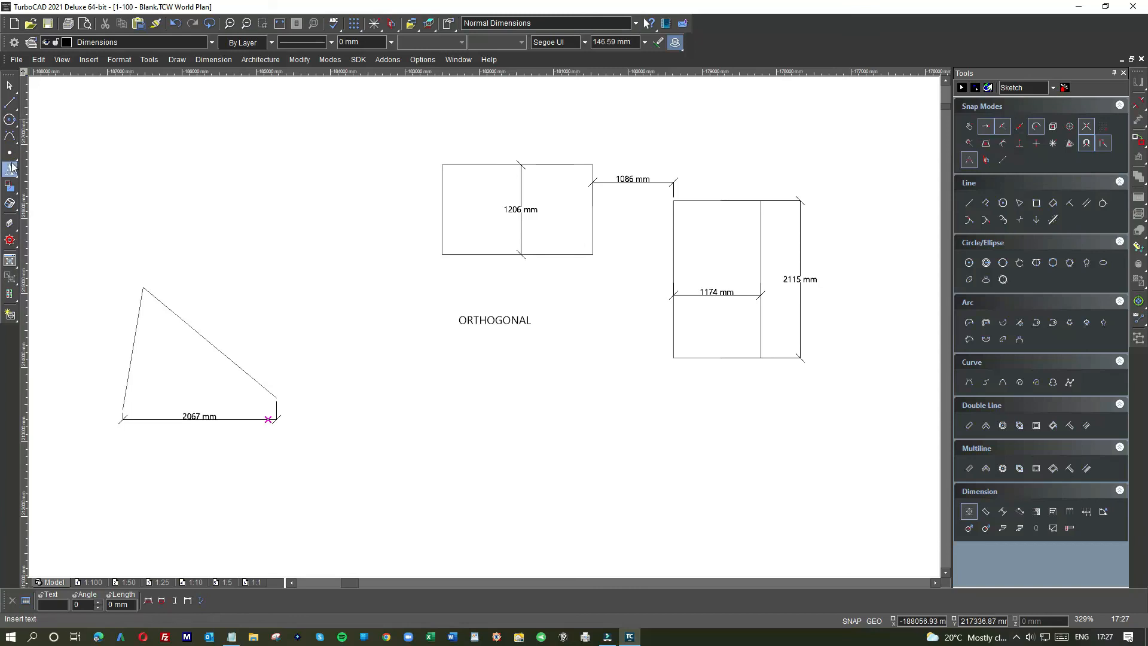
# Step: Draw a horizontal line about 5308 mm long below the ORTHOGONAL label and the upright rectangle
pyautogui.click(8, 105)
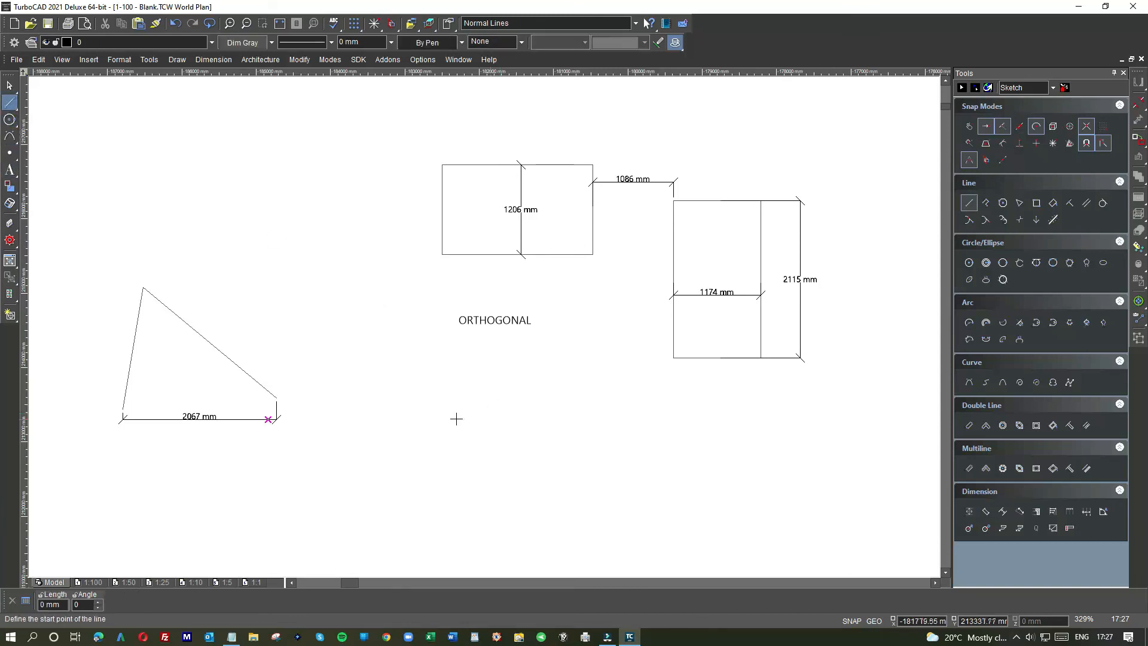
pyautogui.click(428, 413)
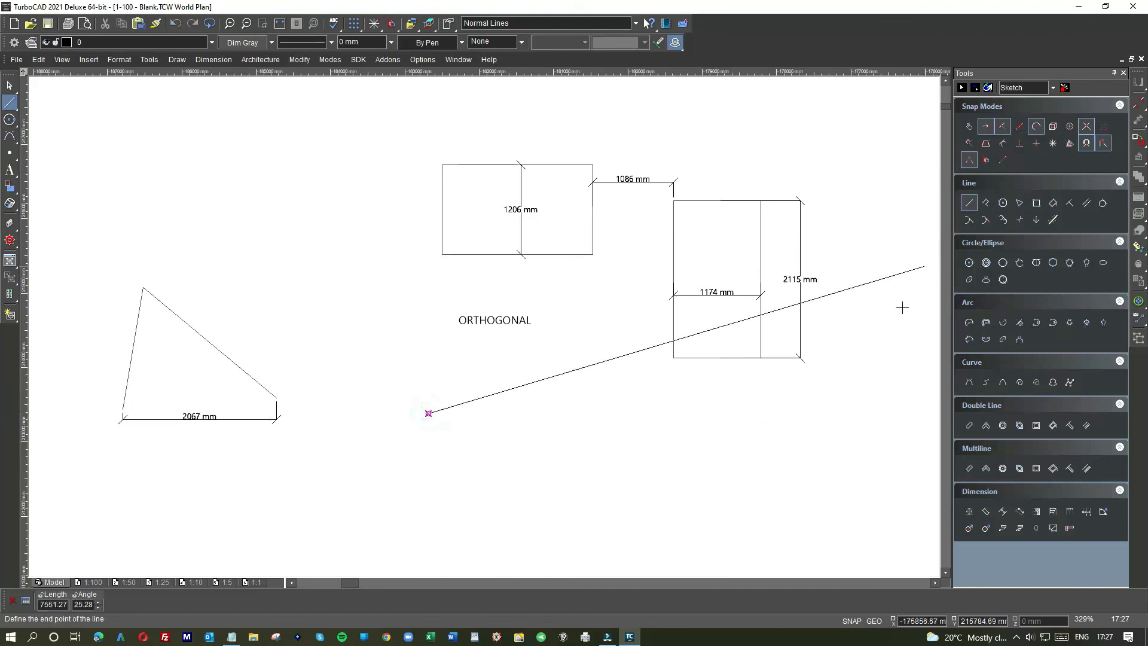
pyautogui.press('shift')
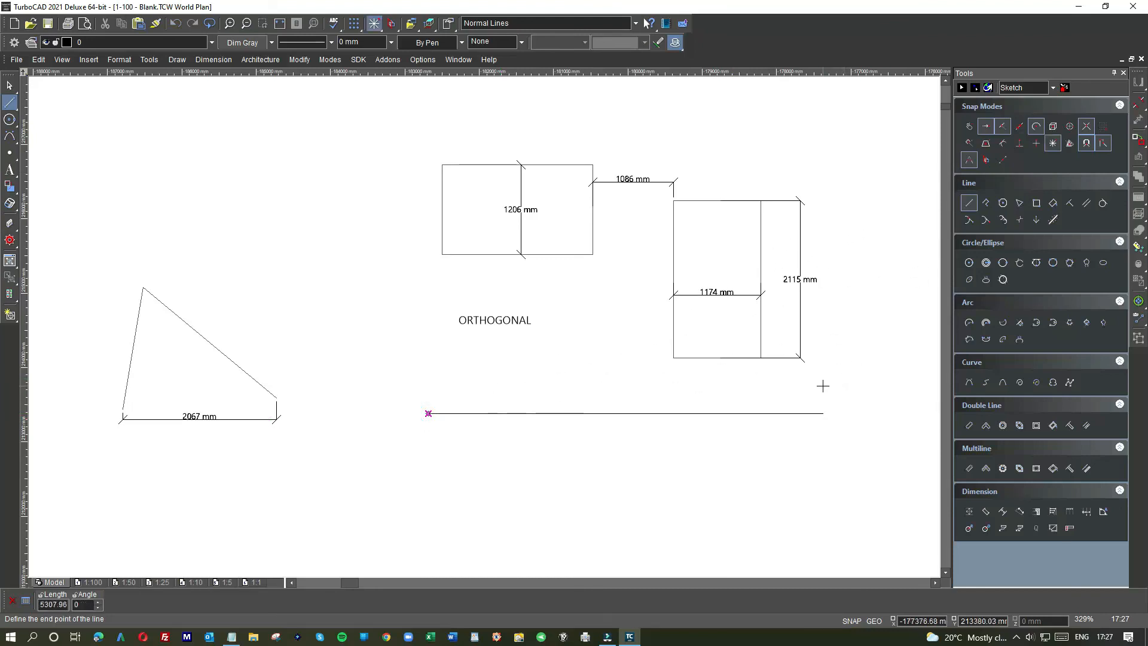
pyautogui.click(823, 386)
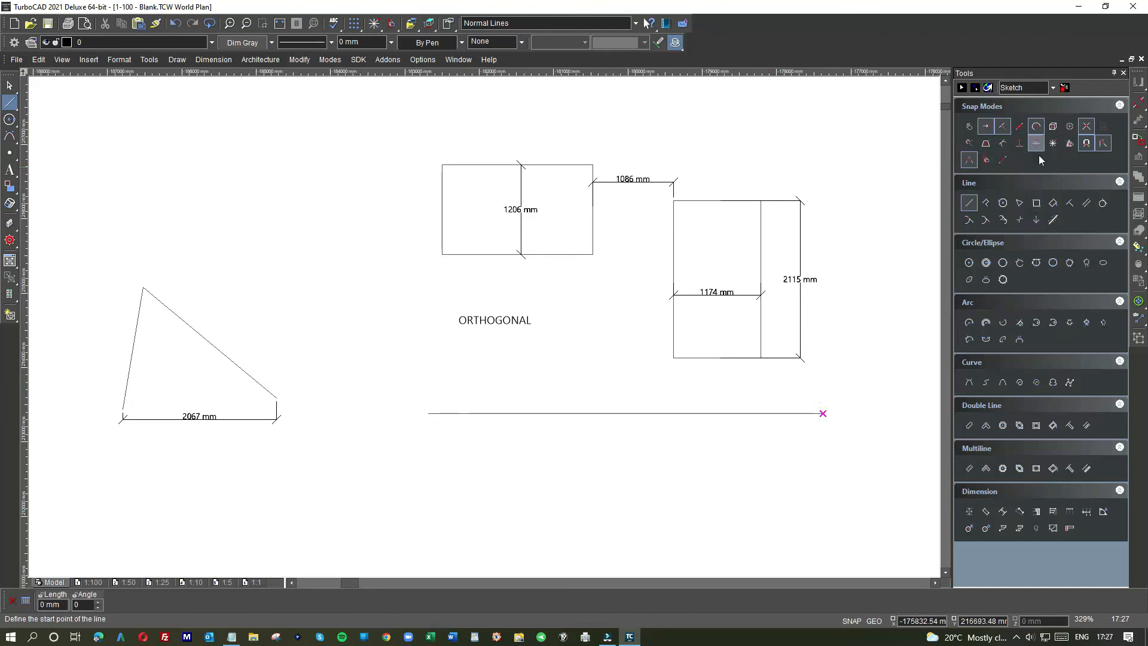
# Step: With ortho mode on, draw four short verticals along the long line, spaced about 450, 450 and 643 mm, plus two horizontal connecting lines
pyautogui.click(1053, 143)
pyautogui.click(599, 413)
pyautogui.click(600, 372)
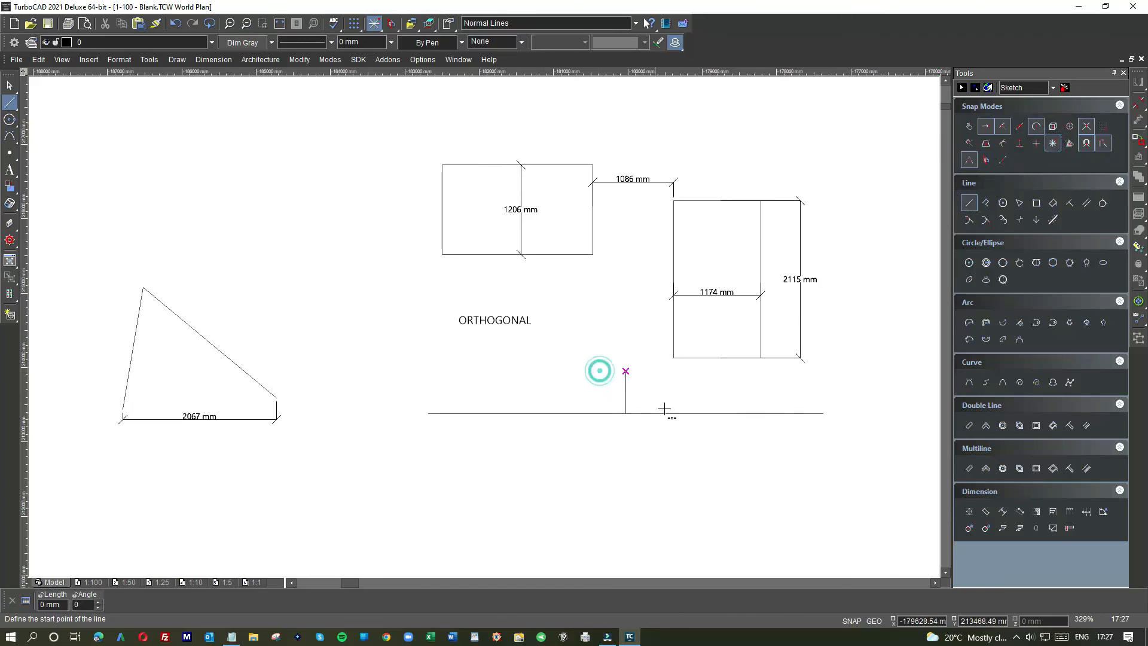
pyautogui.click(629, 388)
pyautogui.click(692, 392)
pyautogui.click(693, 426)
pyautogui.click(662, 393)
pyautogui.click(659, 427)
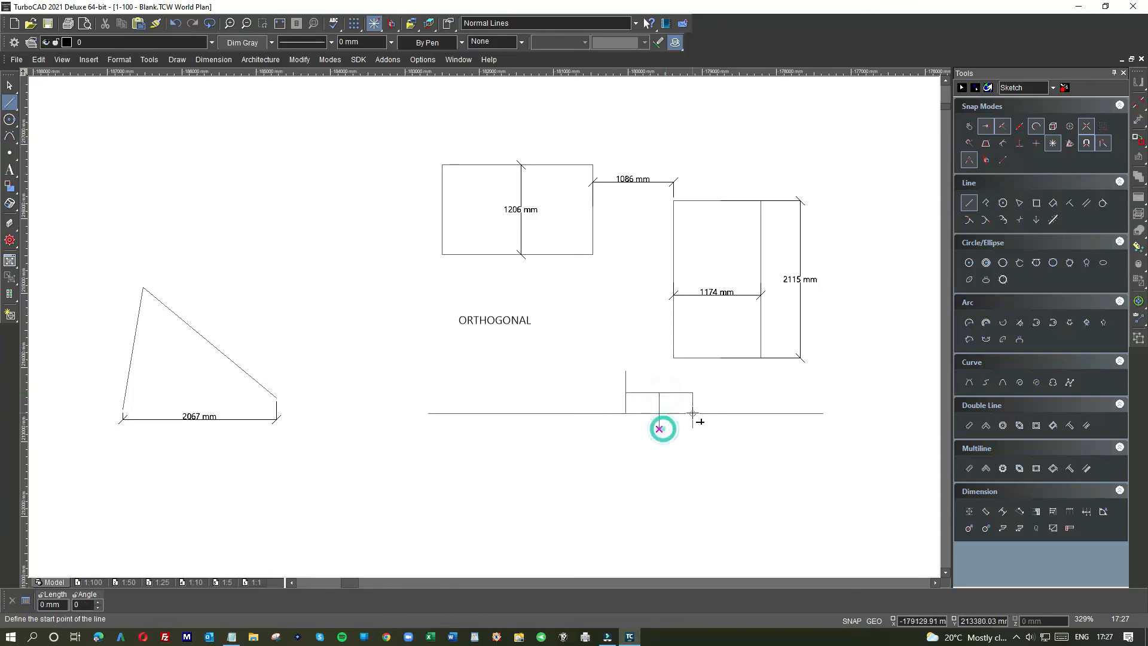
pyautogui.click(658, 404)
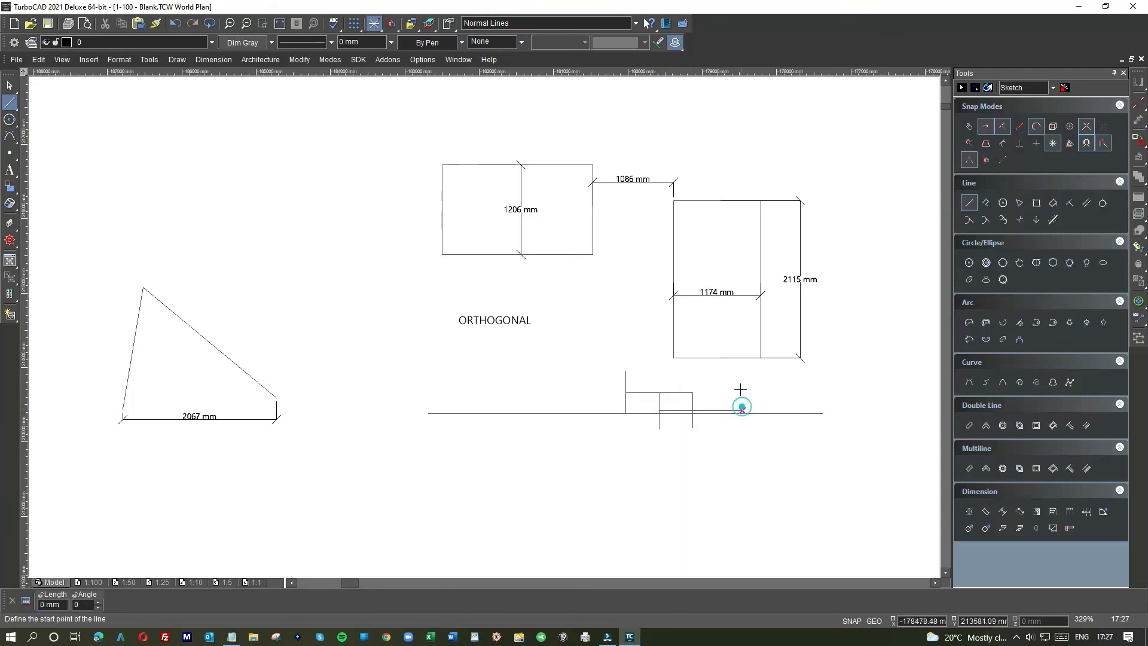
pyautogui.click(741, 386)
pyautogui.click(740, 413)
# Step: Delete the two short horizontal lines connecting the verticals, keeping the long horizontal line
pyautogui.scroll(-2, 700, 429)
pyautogui.scroll(6, 466, 314)
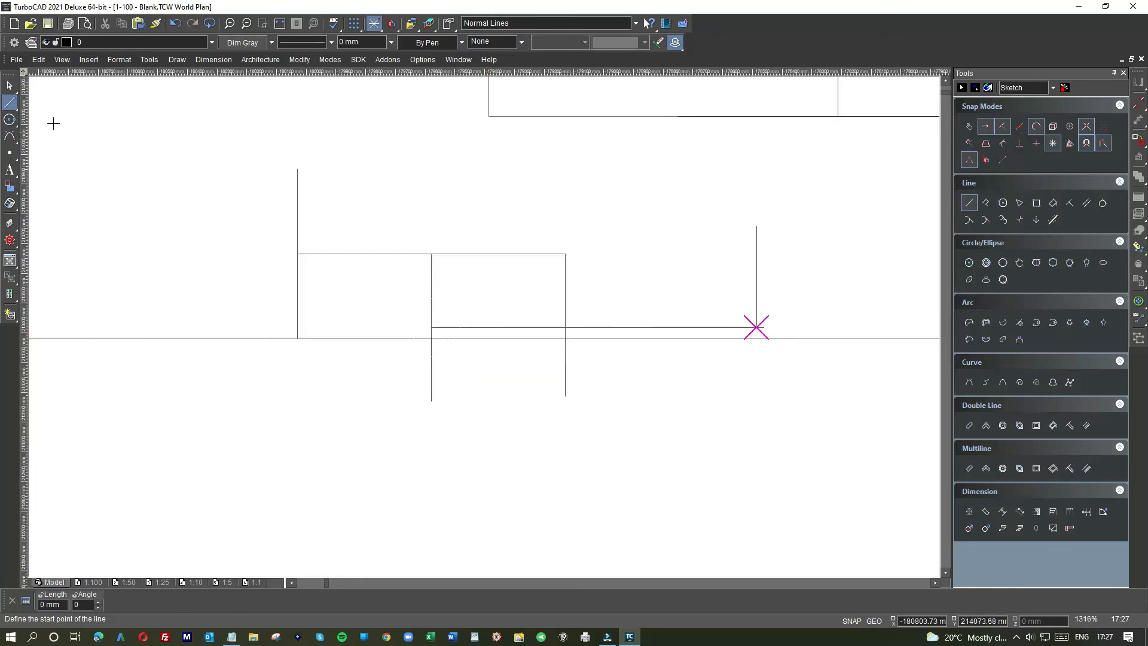
pyautogui.press('Escape')
pyautogui.click(499, 327)
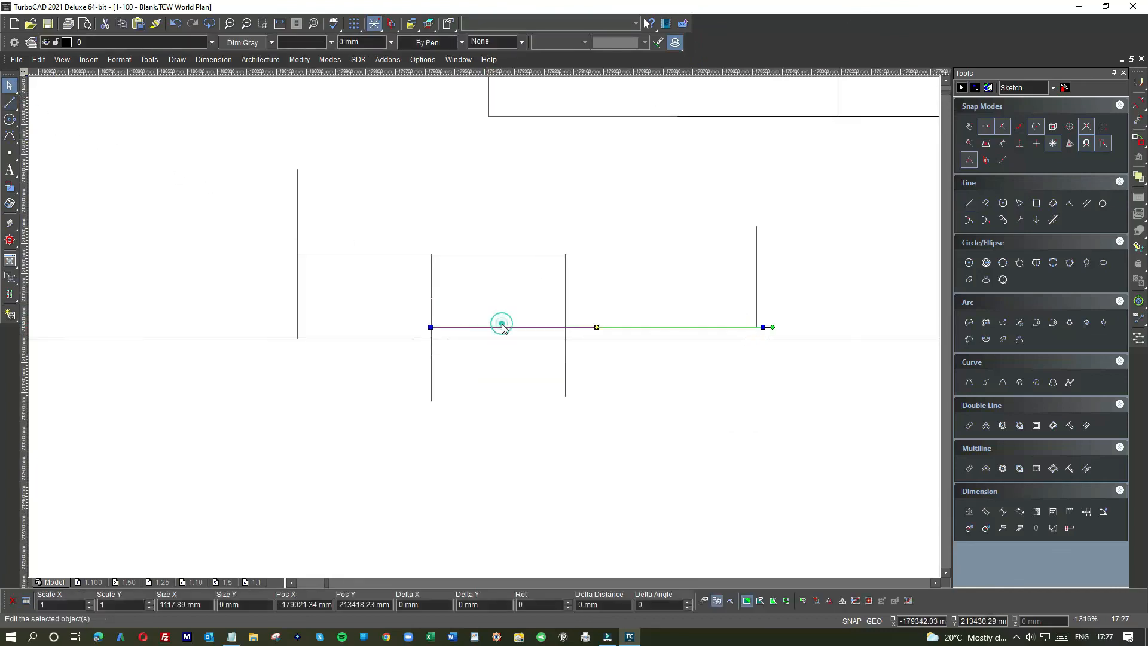
pyautogui.press('Delete')
pyautogui.click(486, 254)
pyautogui.press('Delete')
# Step: Shorten the second and third vertical lines so their lower ends sit exactly on the long horizontal line
pyautogui.click(430, 366)
pyautogui.moveTo(430, 402); pyautogui.dragTo(430, 339)
pyautogui.click(564, 296)
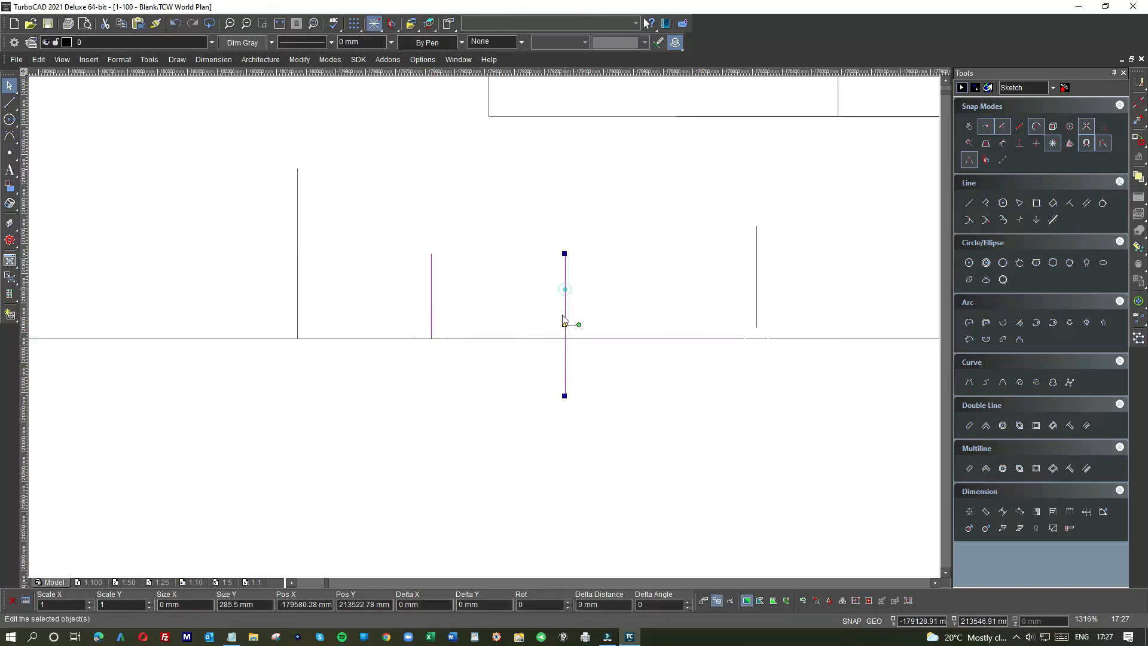
pyautogui.moveTo(565, 396); pyautogui.dragTo(564, 396)
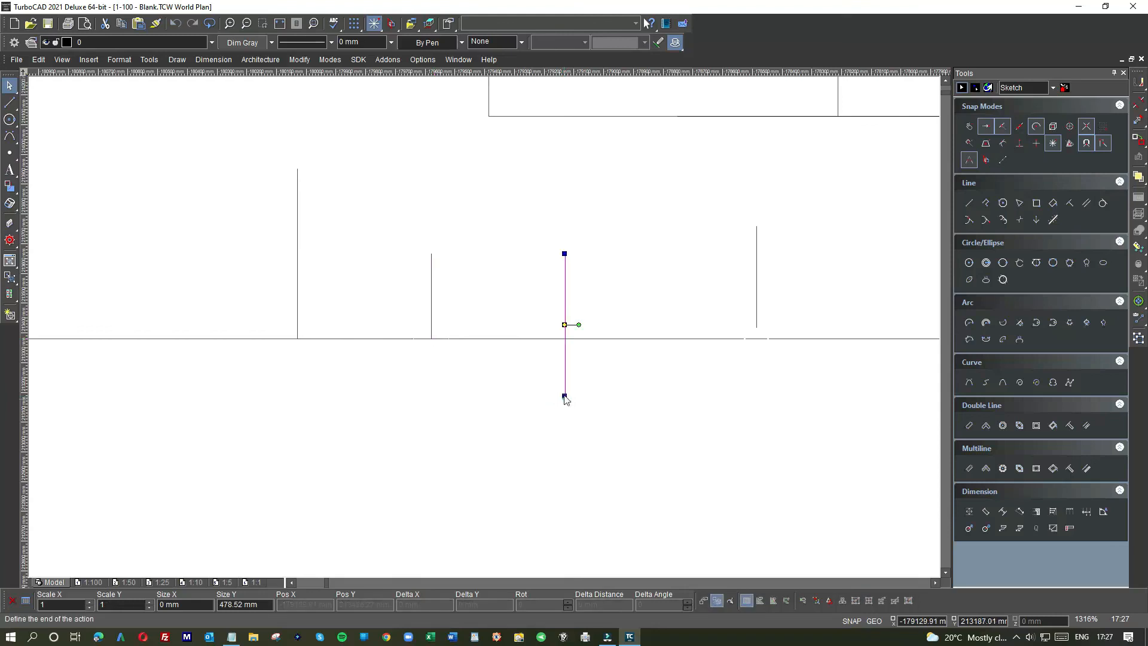
pyautogui.click(565, 396)
pyautogui.click(588, 283)
pyautogui.click(564, 293)
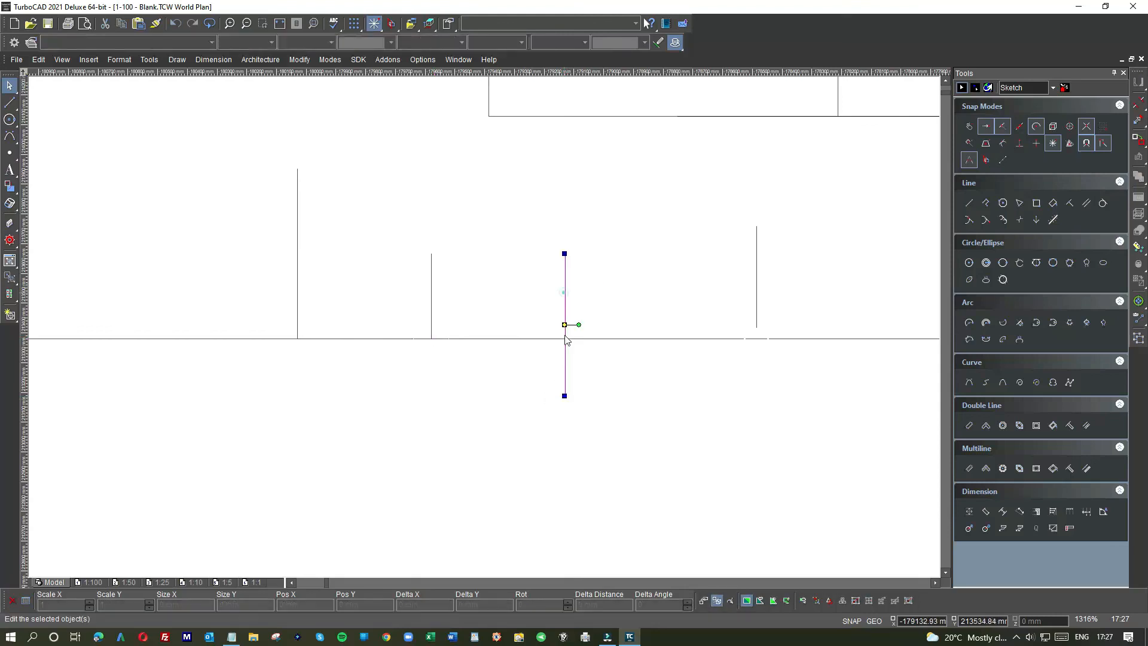
pyautogui.click(564, 396)
pyautogui.click(564, 396)
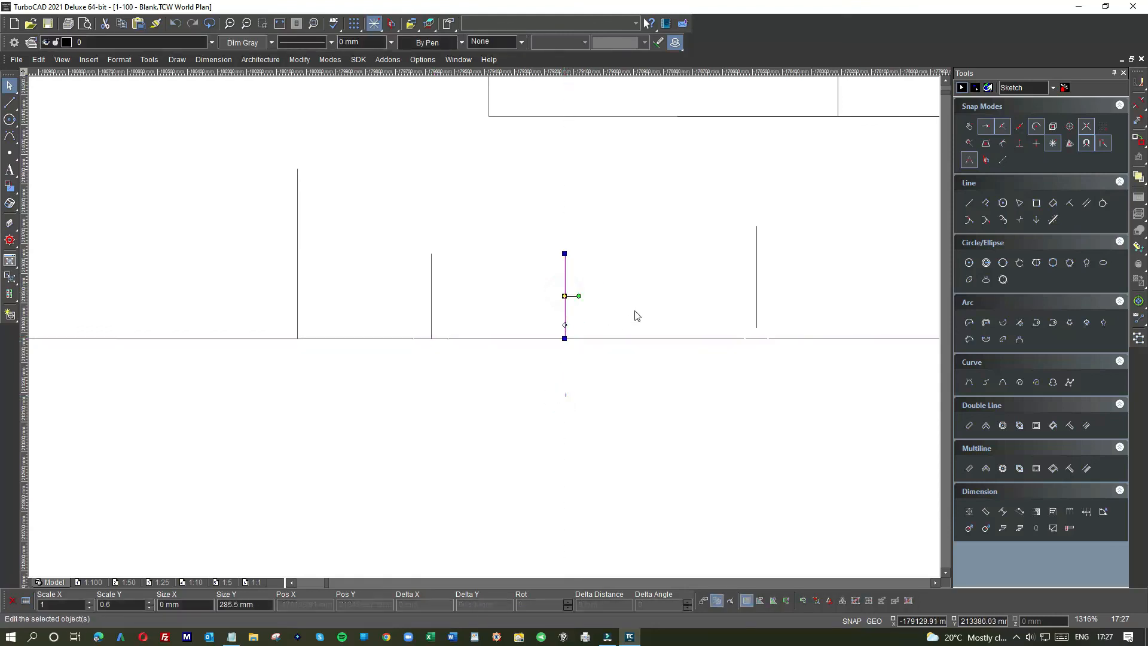
# Step: Extend the rightmost vertical line's lower end down to the long horizontal line
pyautogui.click(633, 310)
pyautogui.scroll(-1, 485, 332)
pyautogui.click(553, 317)
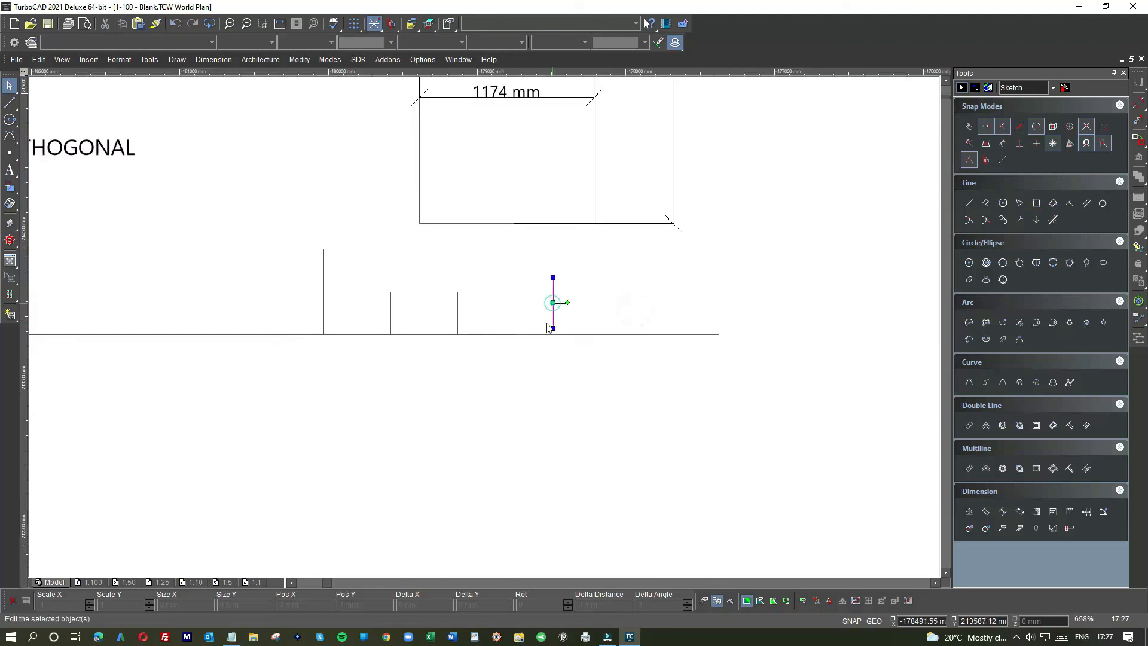
pyautogui.click(553, 327)
pyautogui.click(551, 334)
pyautogui.click(590, 303)
# Step: Add orthogonal dimensions for the first two gaps between the vertical lines, stepping the second dimension lower than the first
pyautogui.click(969, 514)
pyautogui.click(323, 334)
pyautogui.click(391, 334)
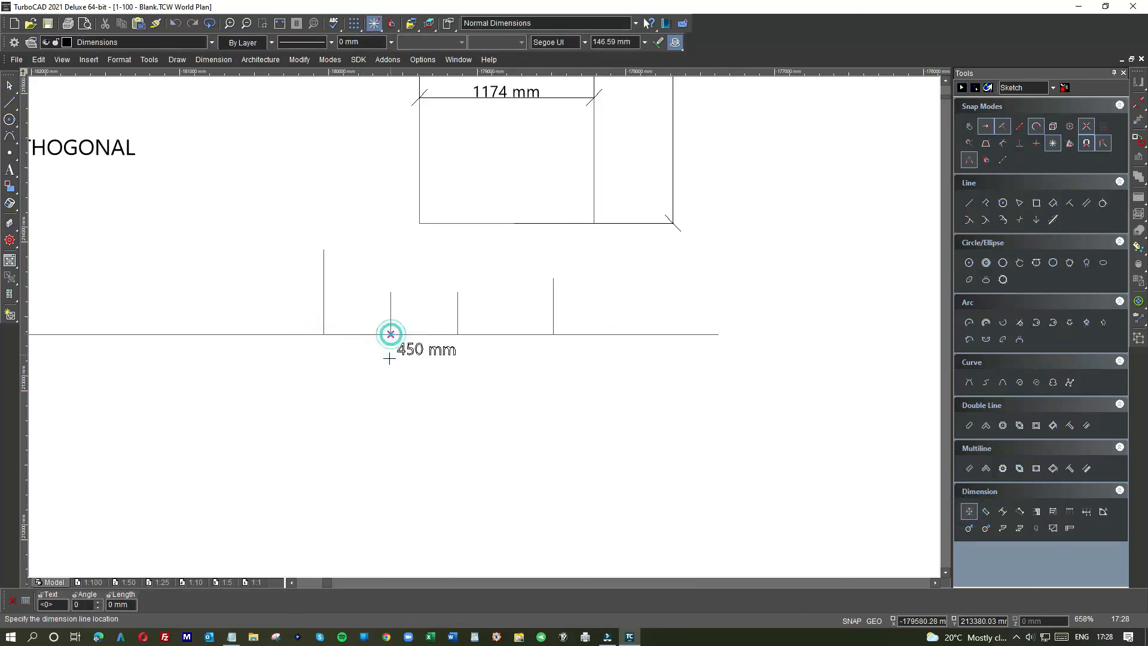
pyautogui.click(387, 398)
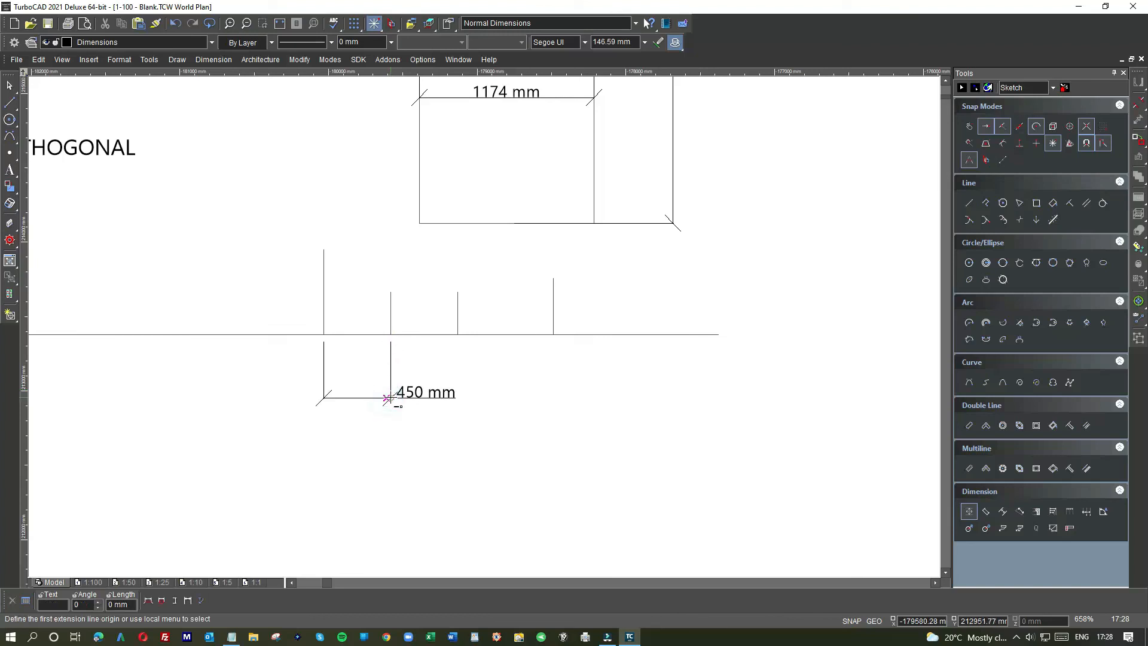
pyautogui.click(391, 334)
pyautogui.click(458, 334)
pyautogui.click(457, 433)
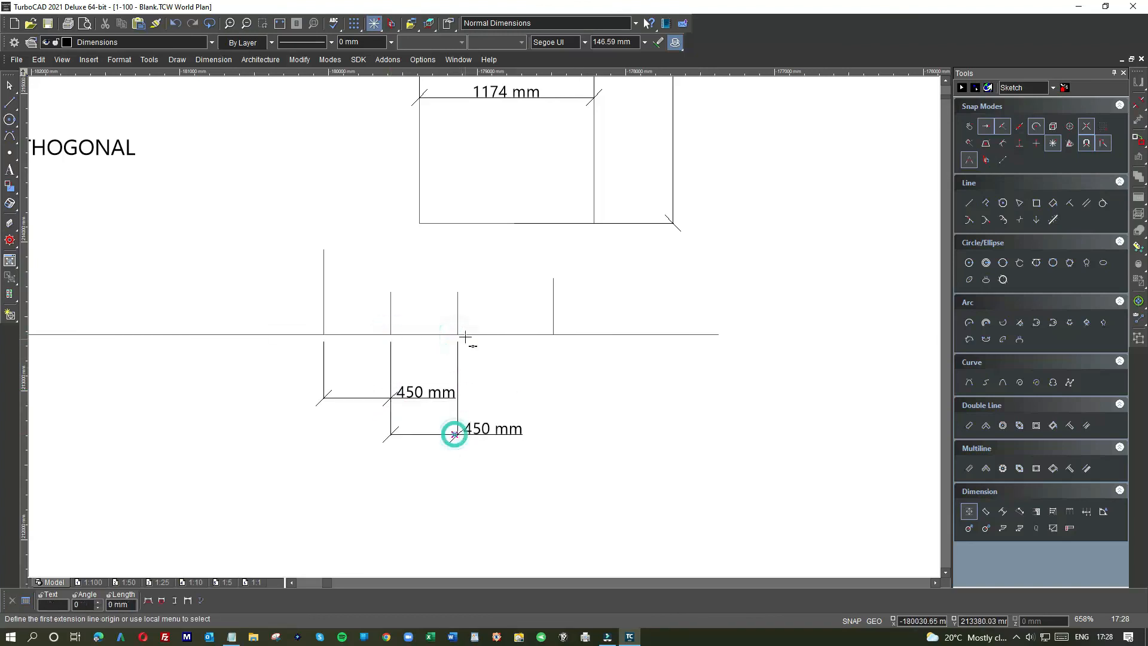
# Step: Dimension the gap between the third and fourth verticals and from the fourth to the long line's right end, each placed progressively lower
pyautogui.click(458, 334)
pyautogui.click(553, 334)
pyautogui.click(544, 482)
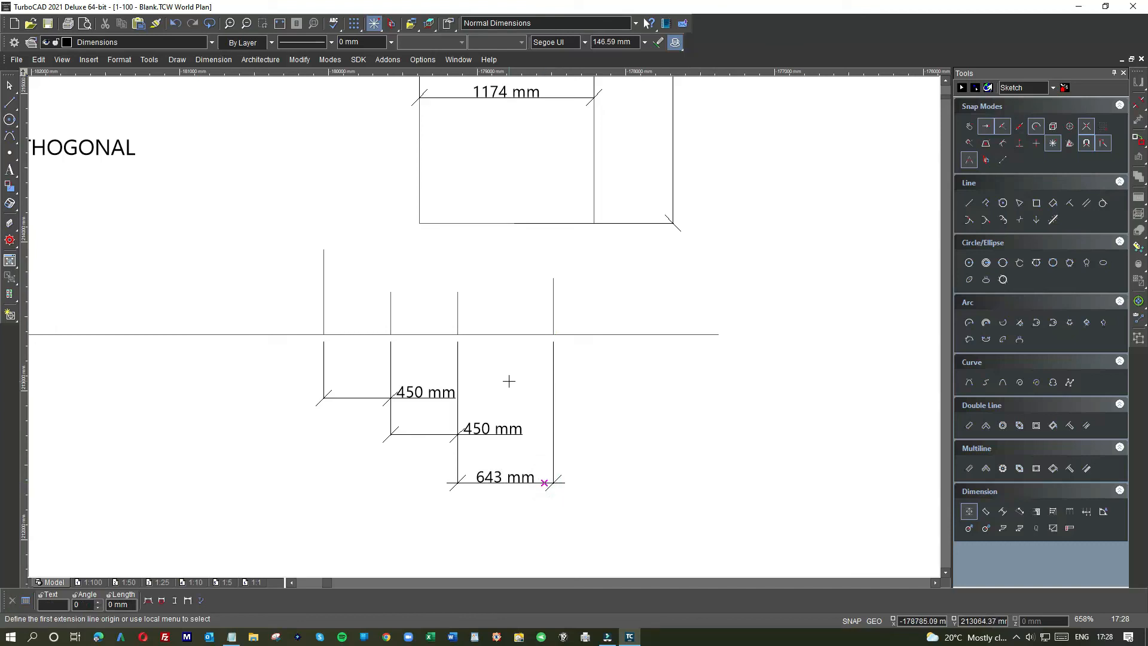
pyautogui.click(553, 334)
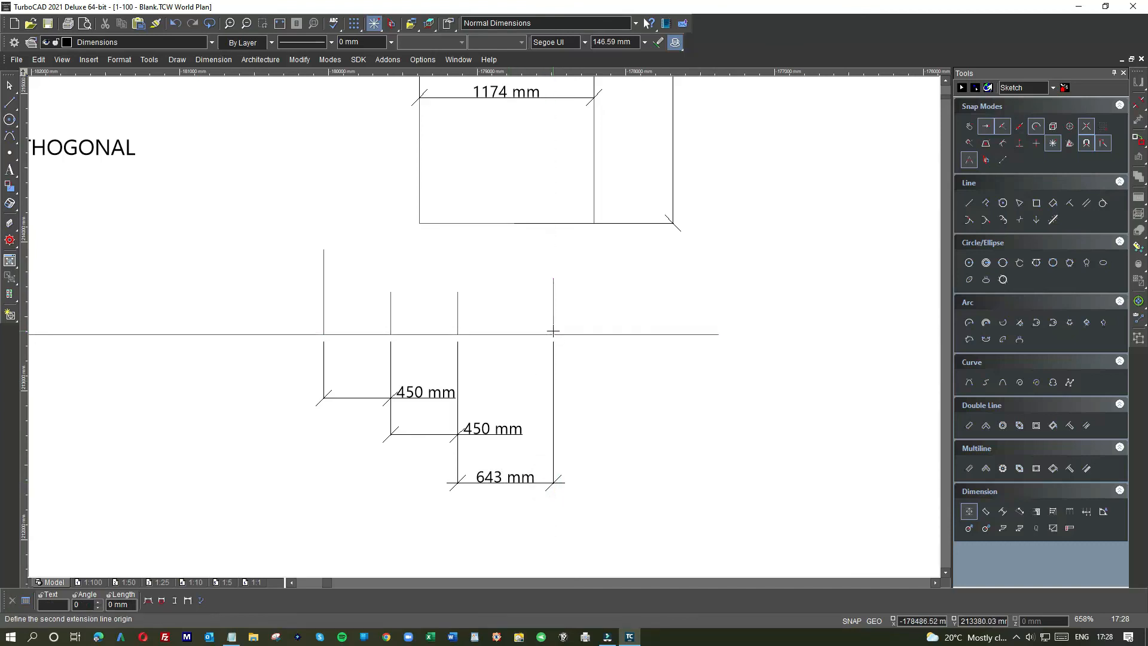
pyautogui.click(717, 335)
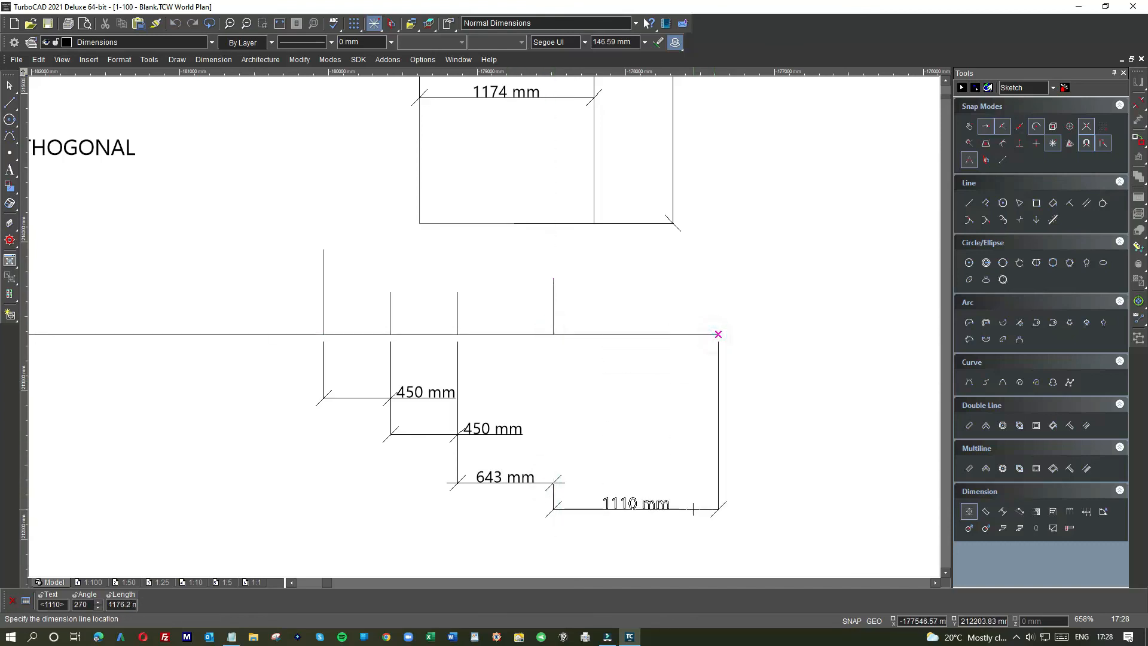
pyautogui.click(693, 509)
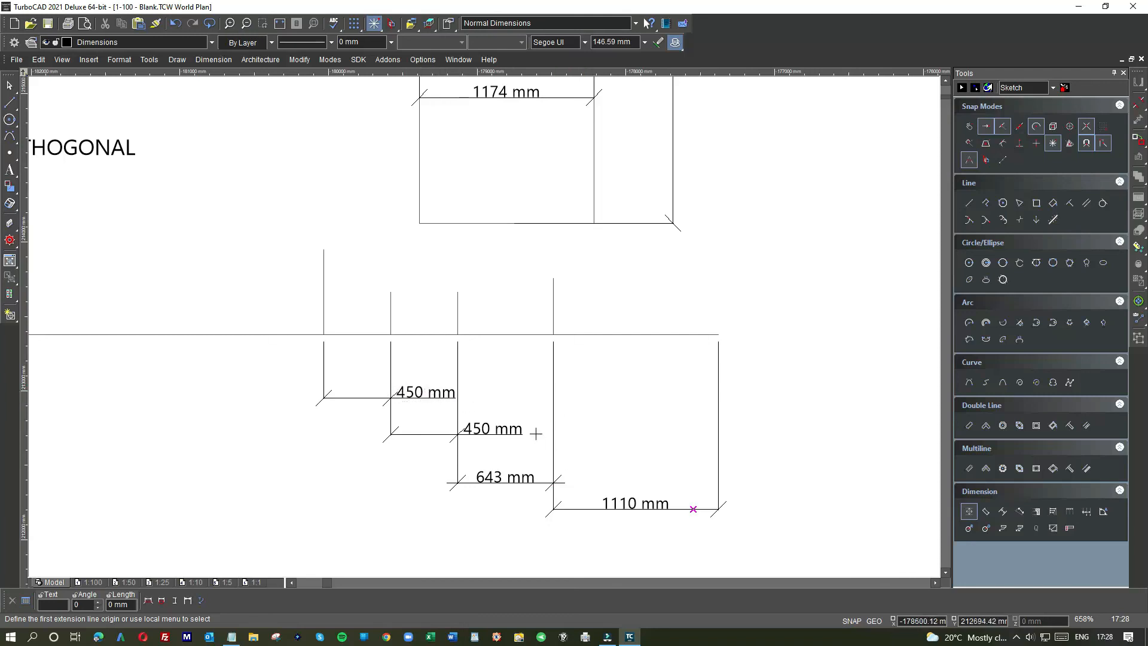
# Step: Delete all the drawn shapes, dimensions and the ORTHOGONAL label to clear the drawing area
pyautogui.scroll(-5, 532, 443)
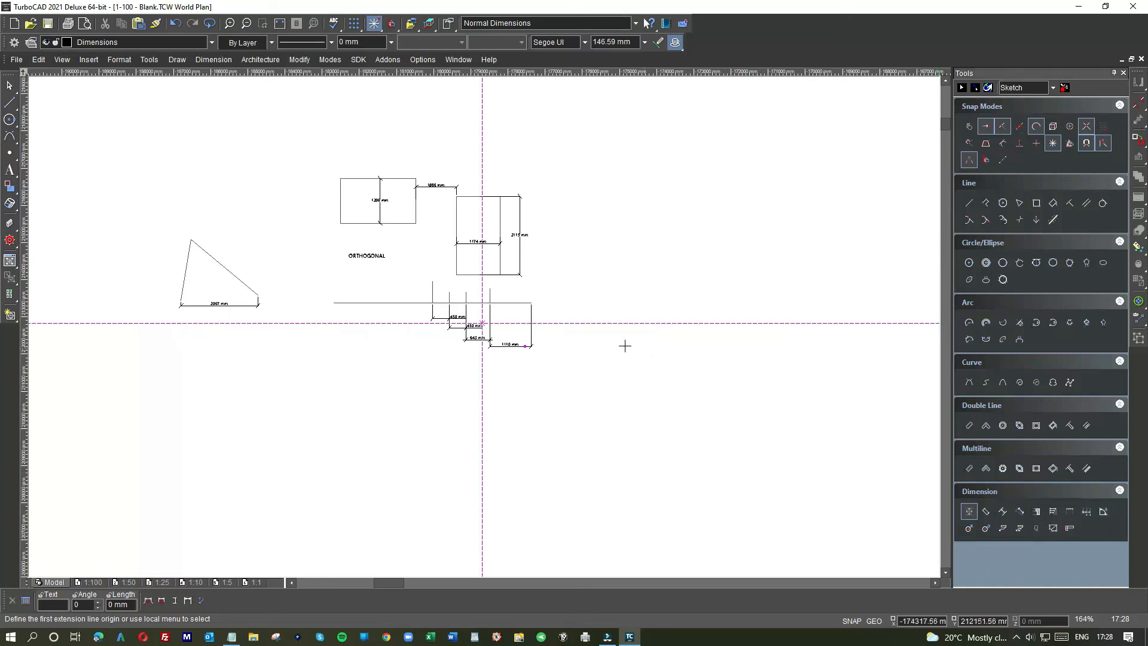
pyautogui.click(10, 87)
pyautogui.moveTo(119, 152); pyautogui.dragTo(600, 377)
pyautogui.press('Delete')
pyautogui.scroll(-3, 473, 353)
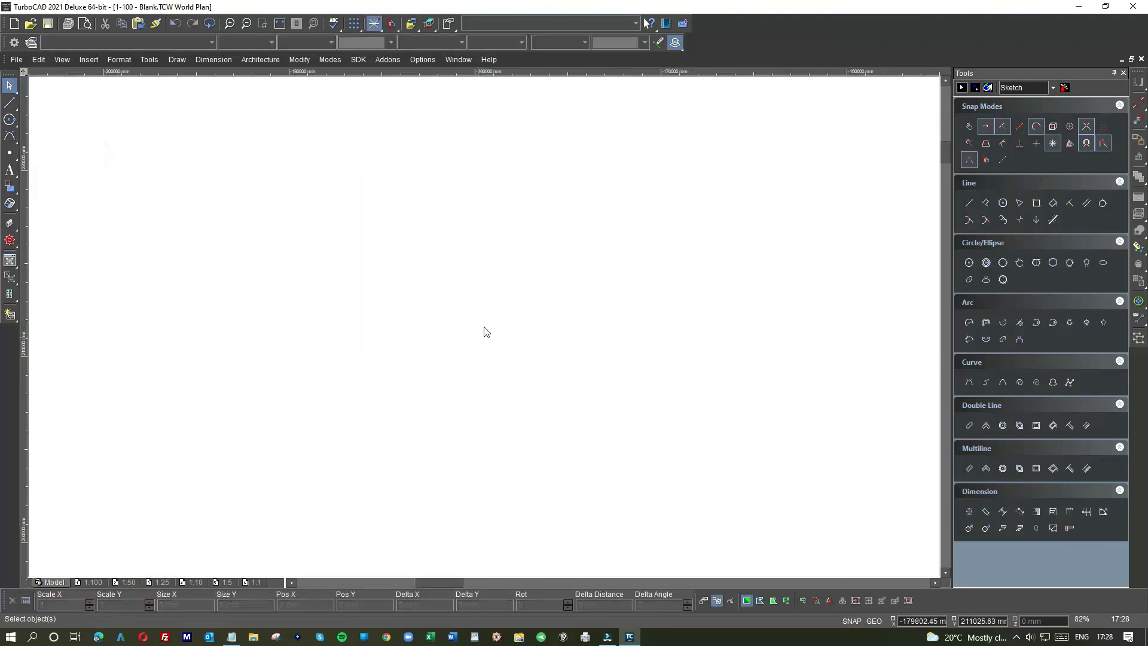
pyautogui.scroll(3, 487, 332)
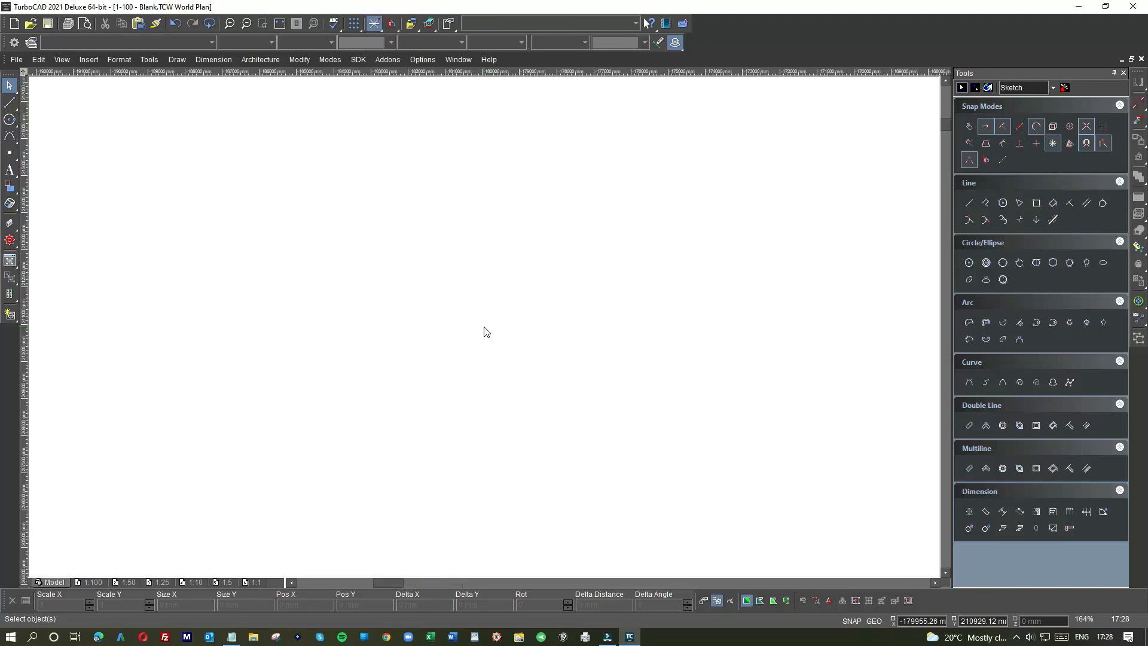